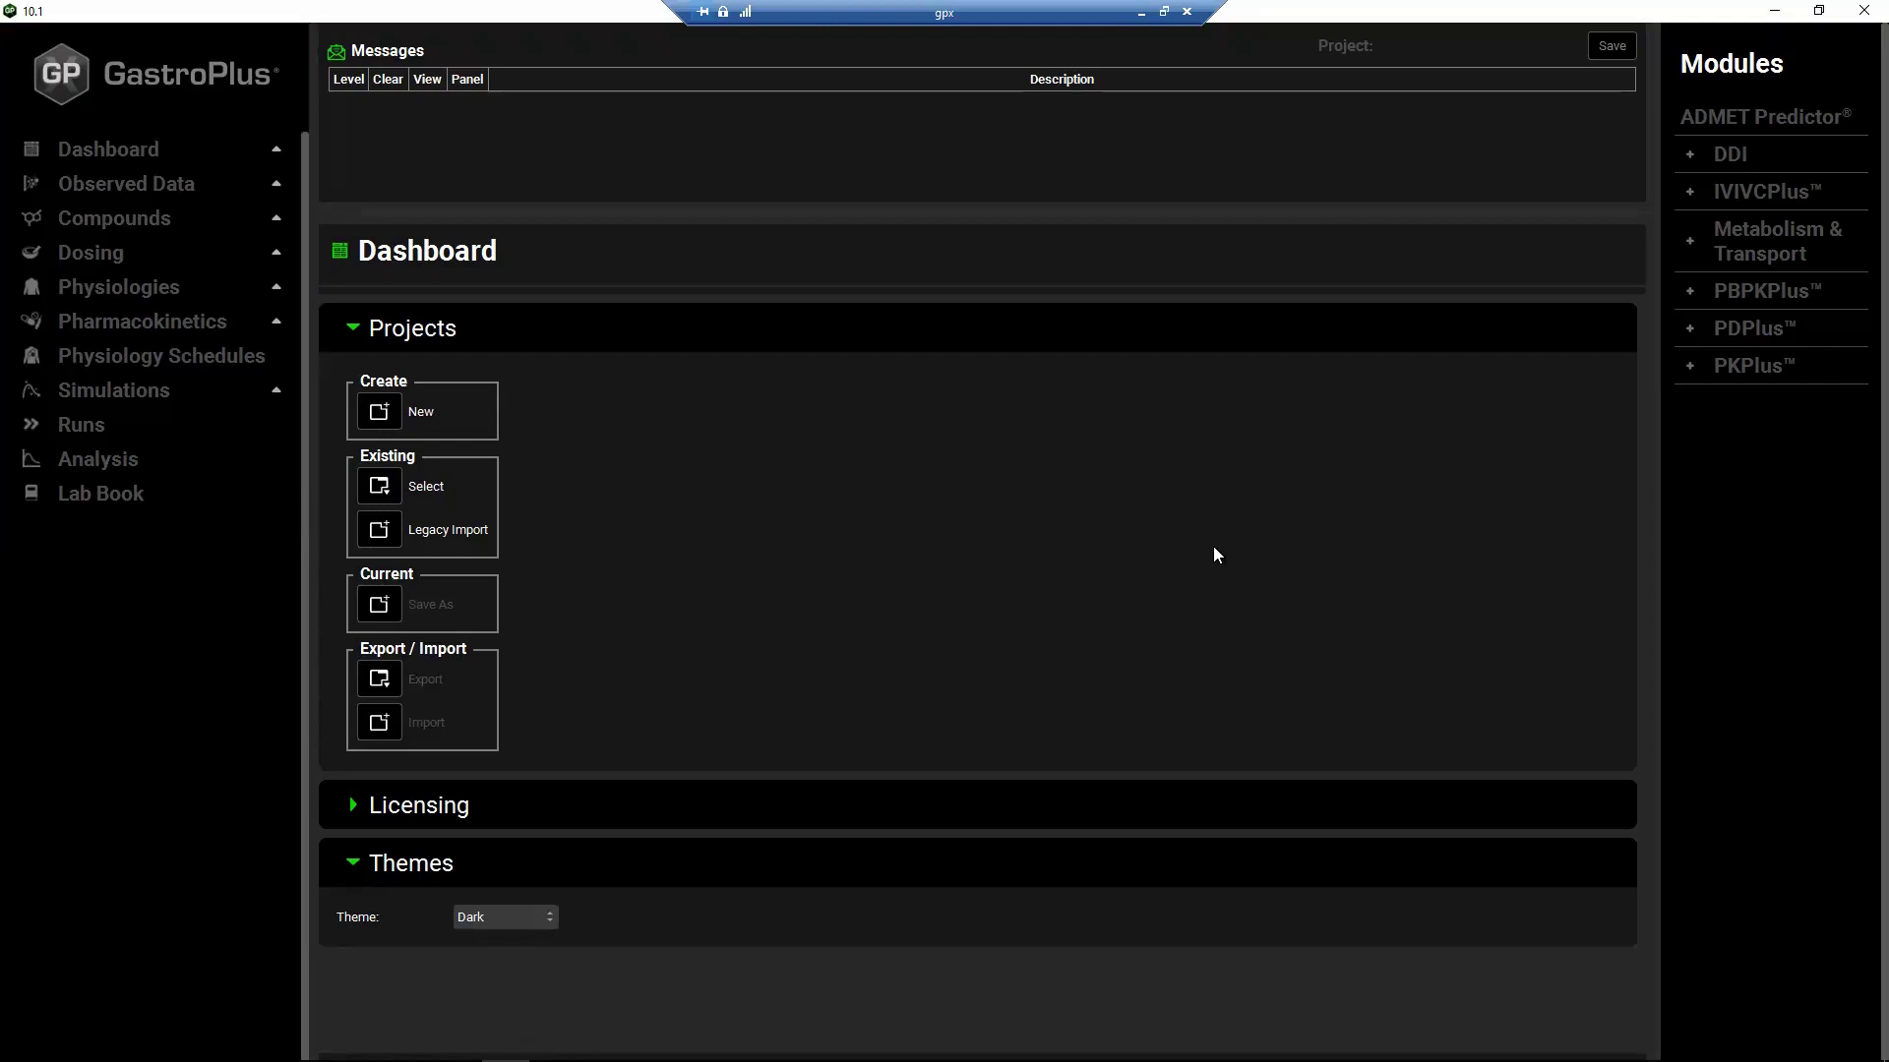
- Create a new project called 'My First Project' located in the Documents folder
left_click(382, 412)
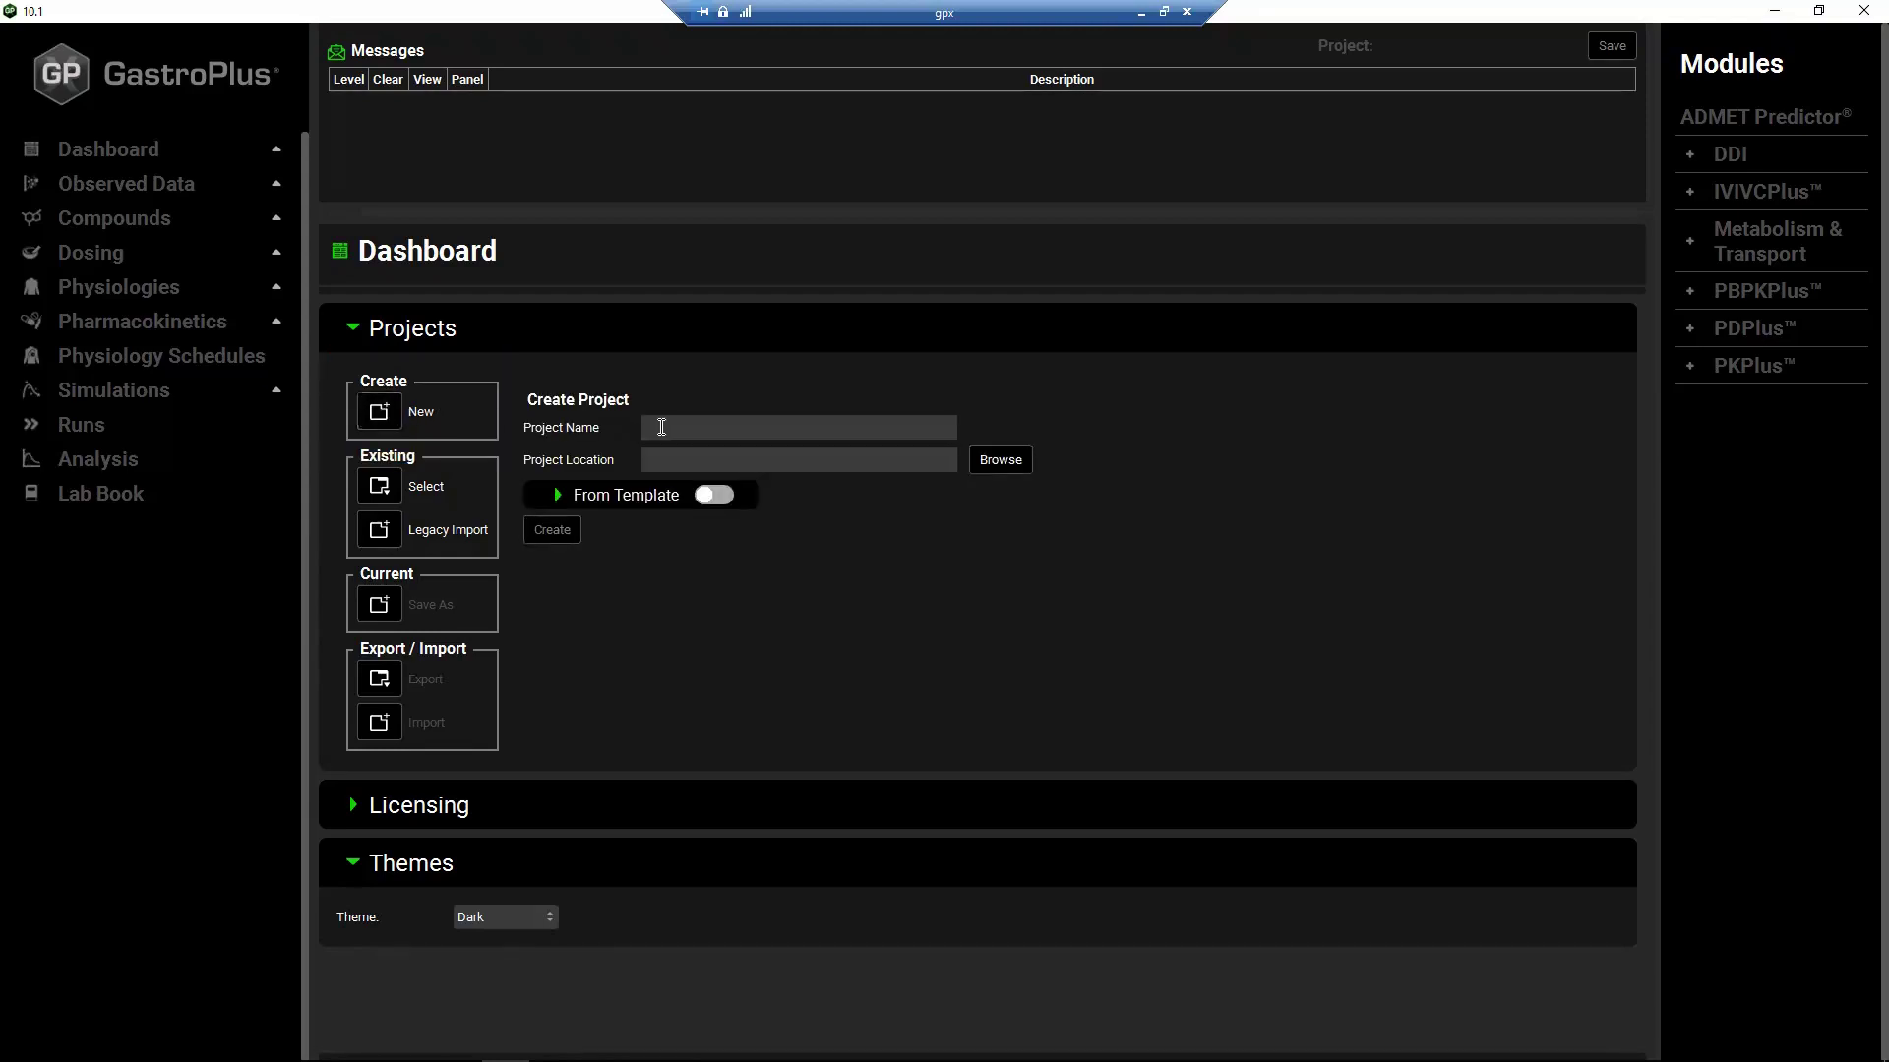
type("MyFirst Project")
left_click(987, 456)
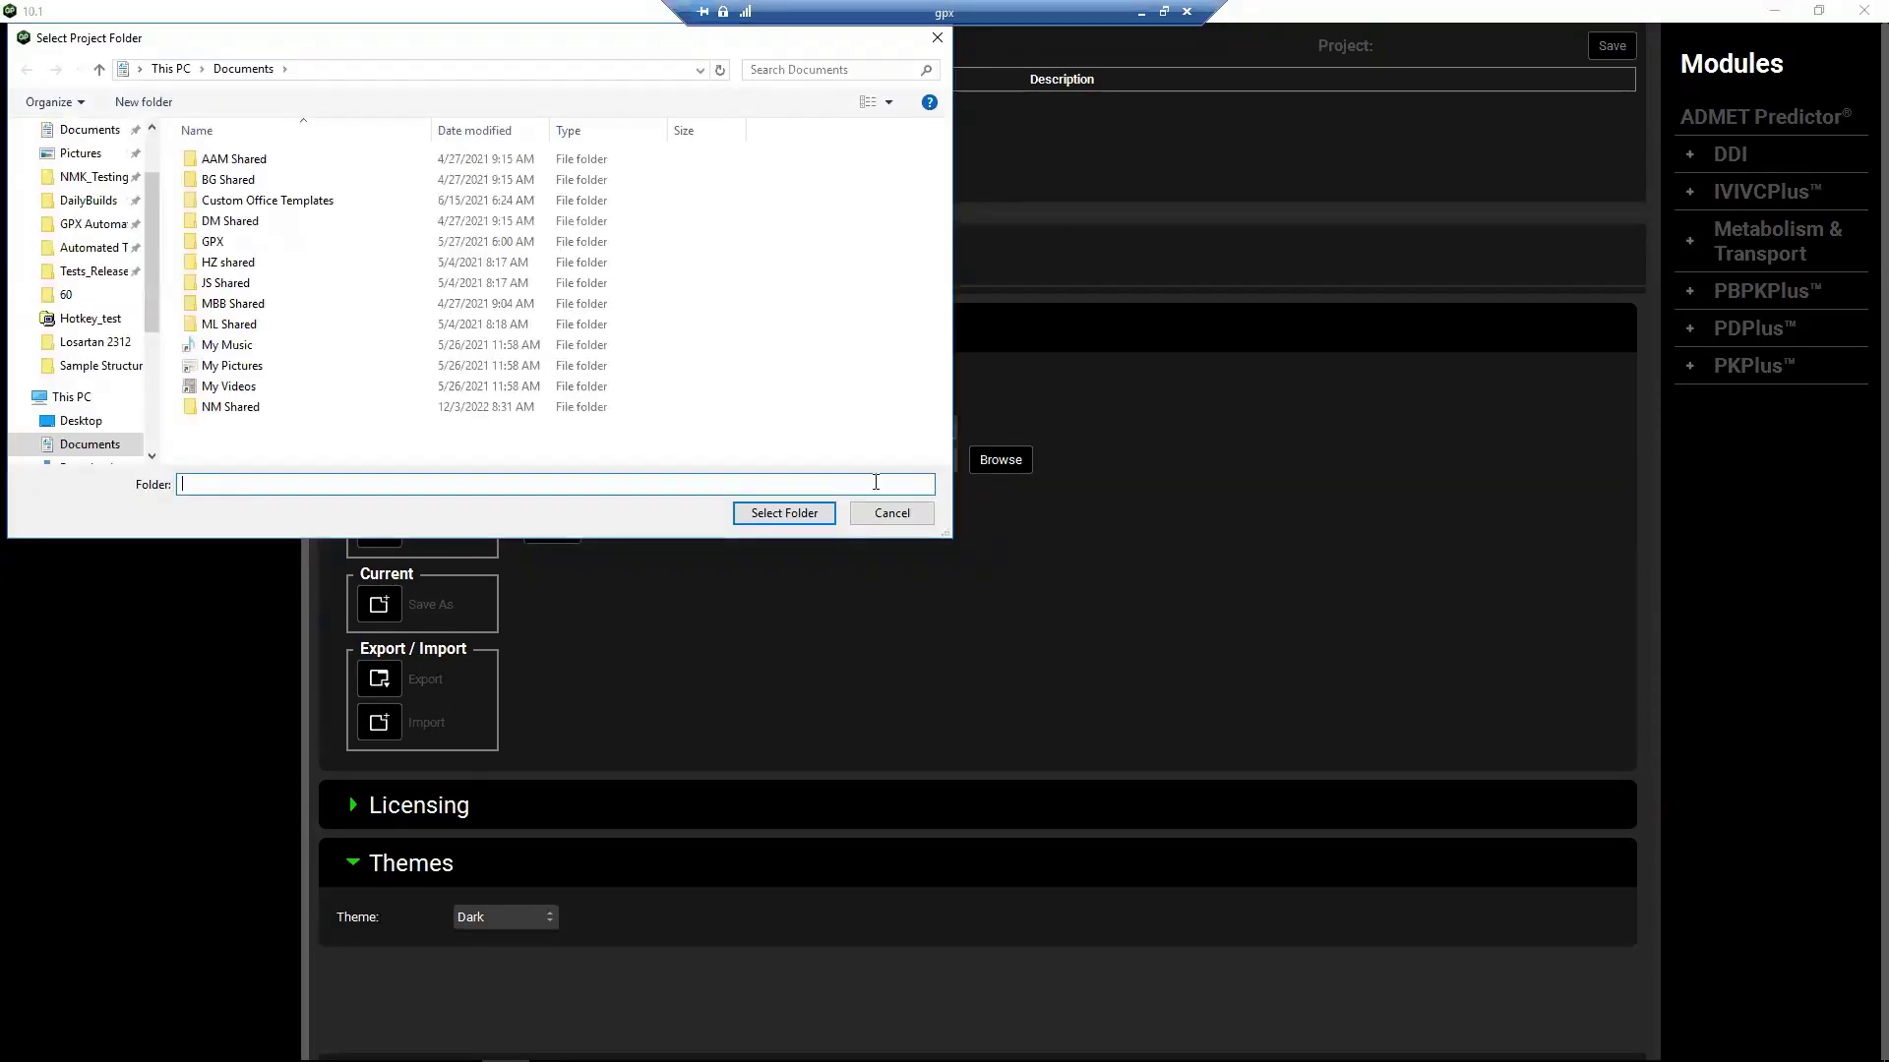
left_click(784, 513)
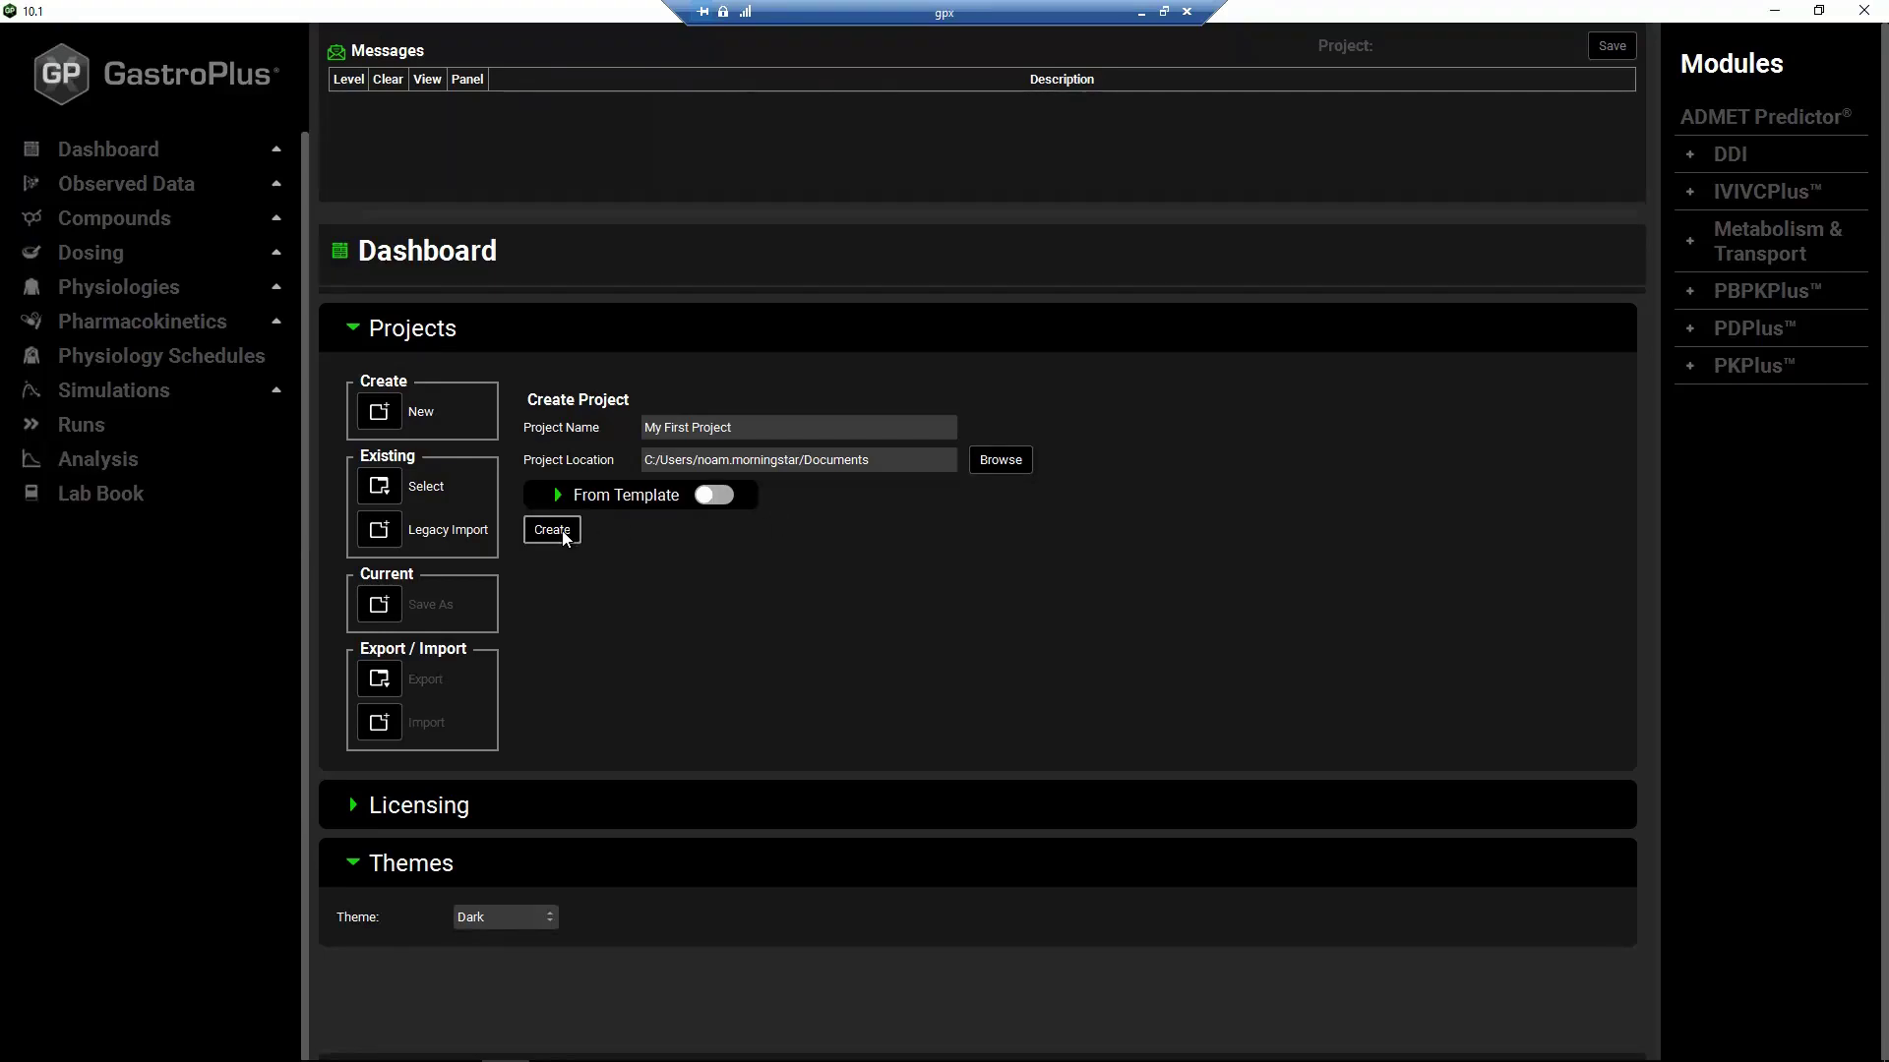
left_click(553, 531)
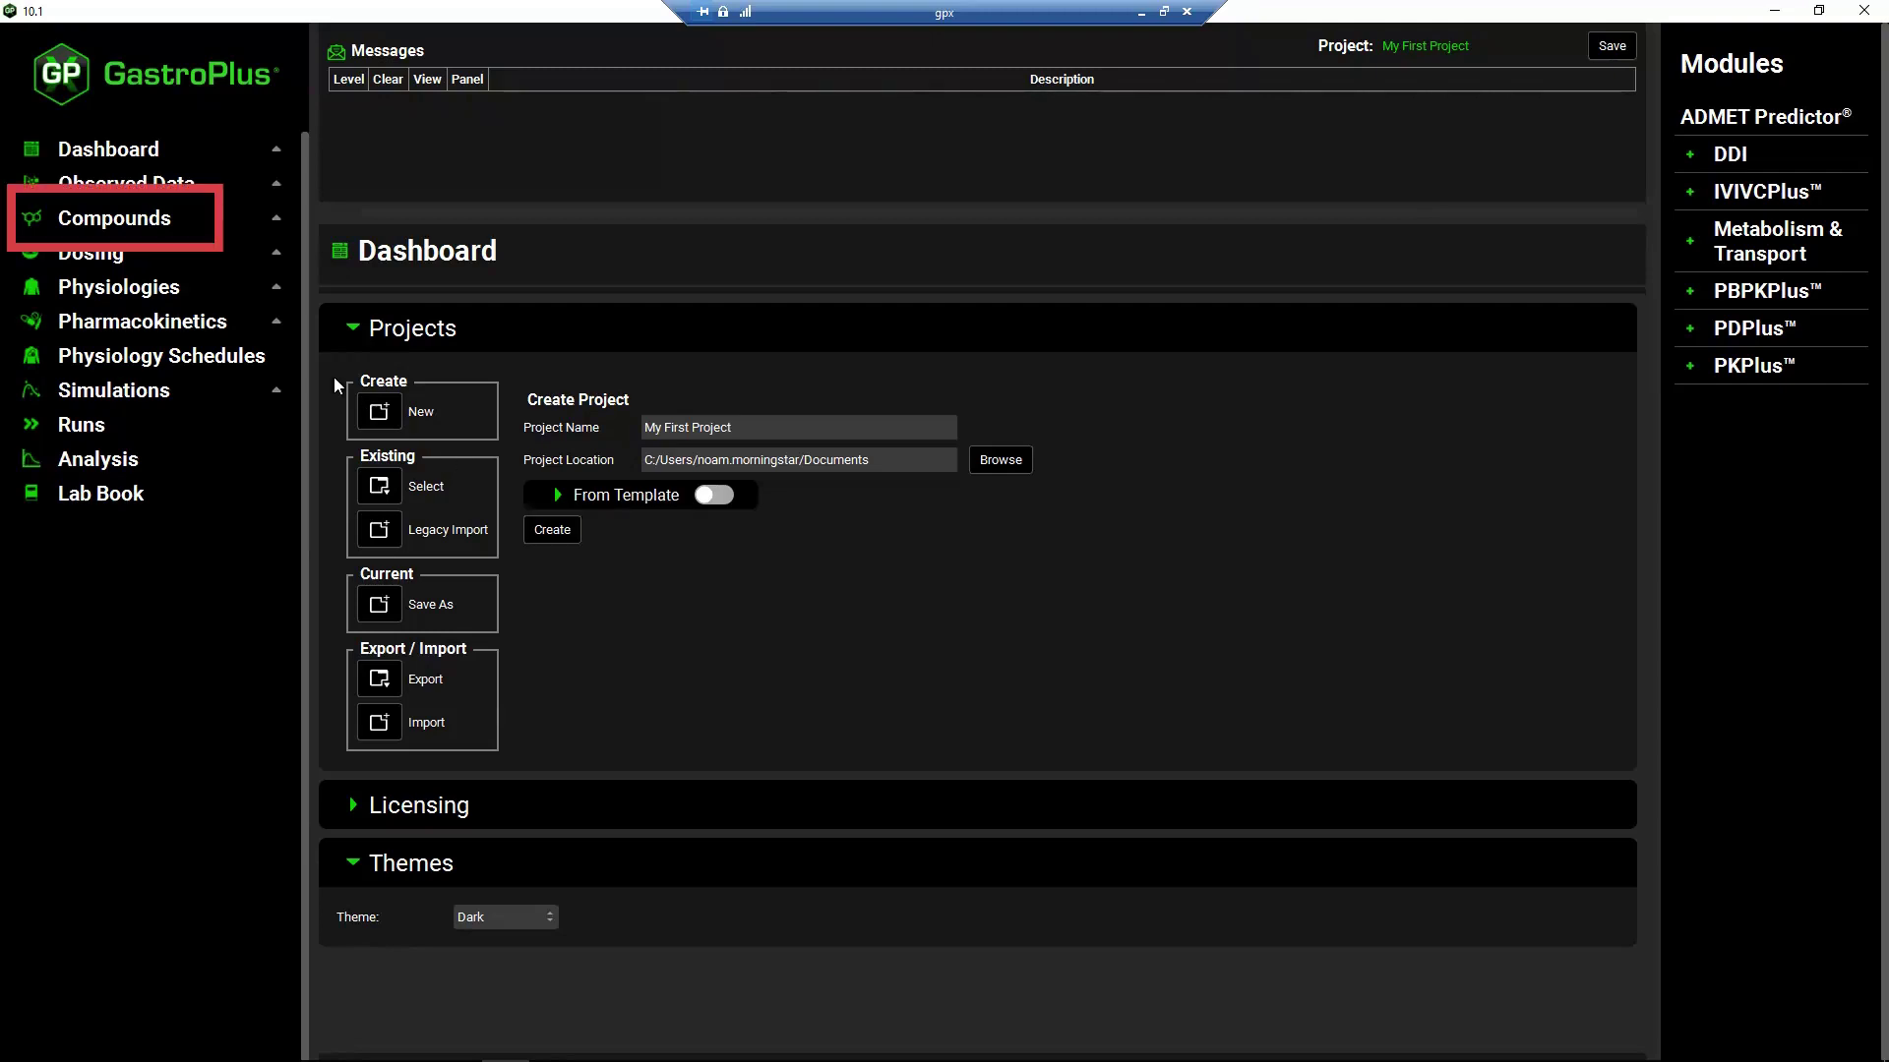
- In the Compounds view, add a compound named 'Compound X'
left_click(173, 223)
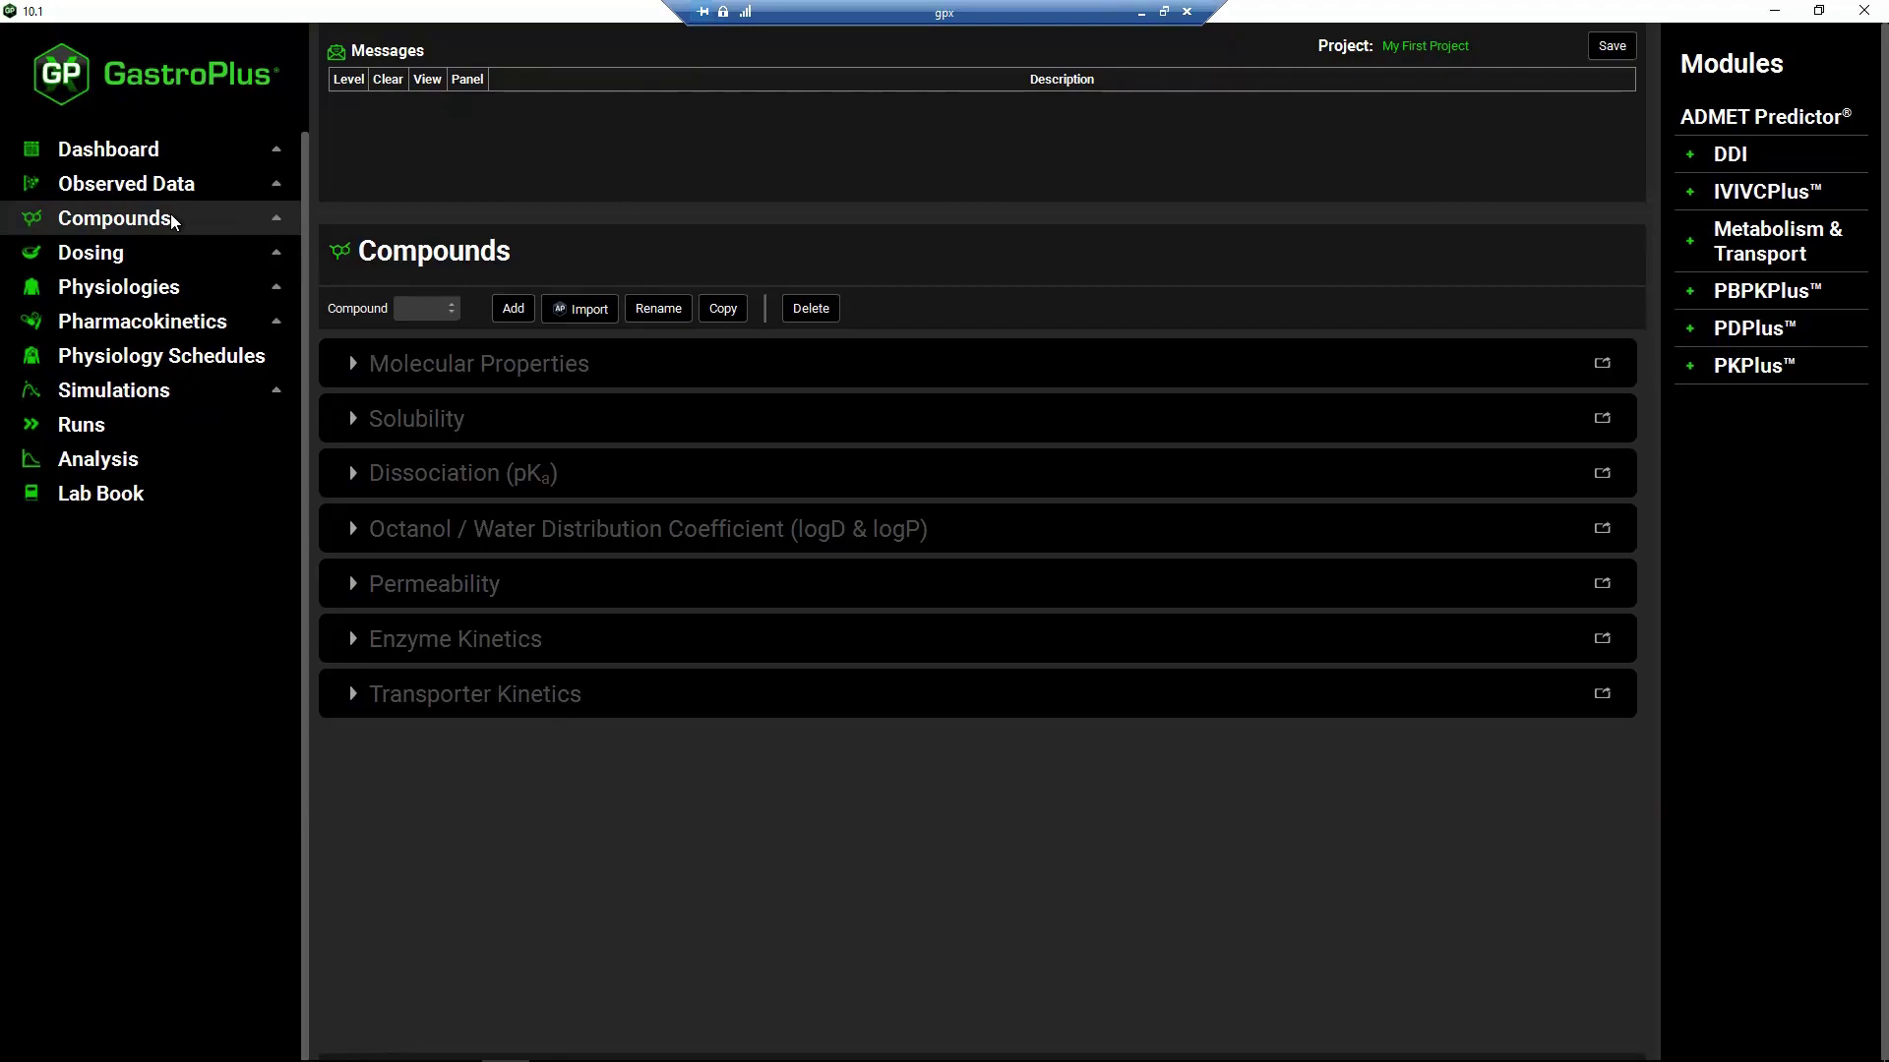
left_click(511, 313)
type("Compound X")
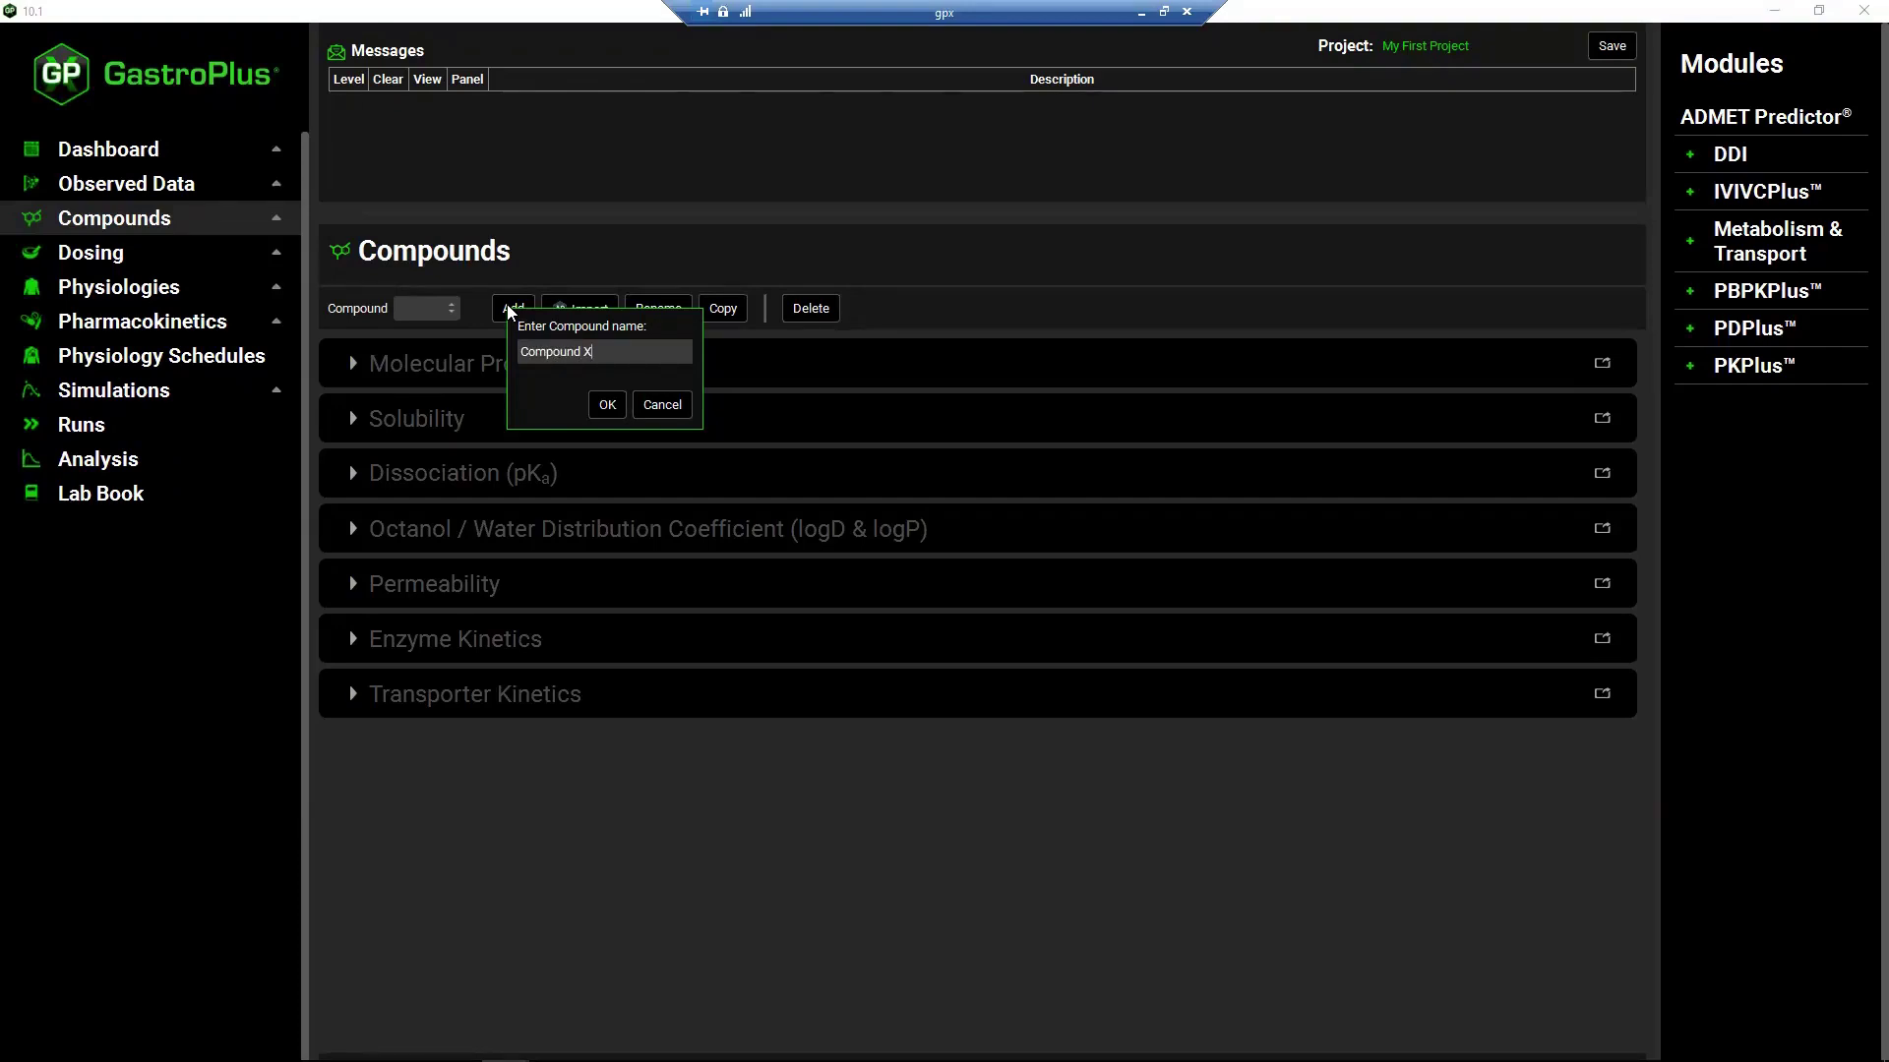
left_click(606, 407)
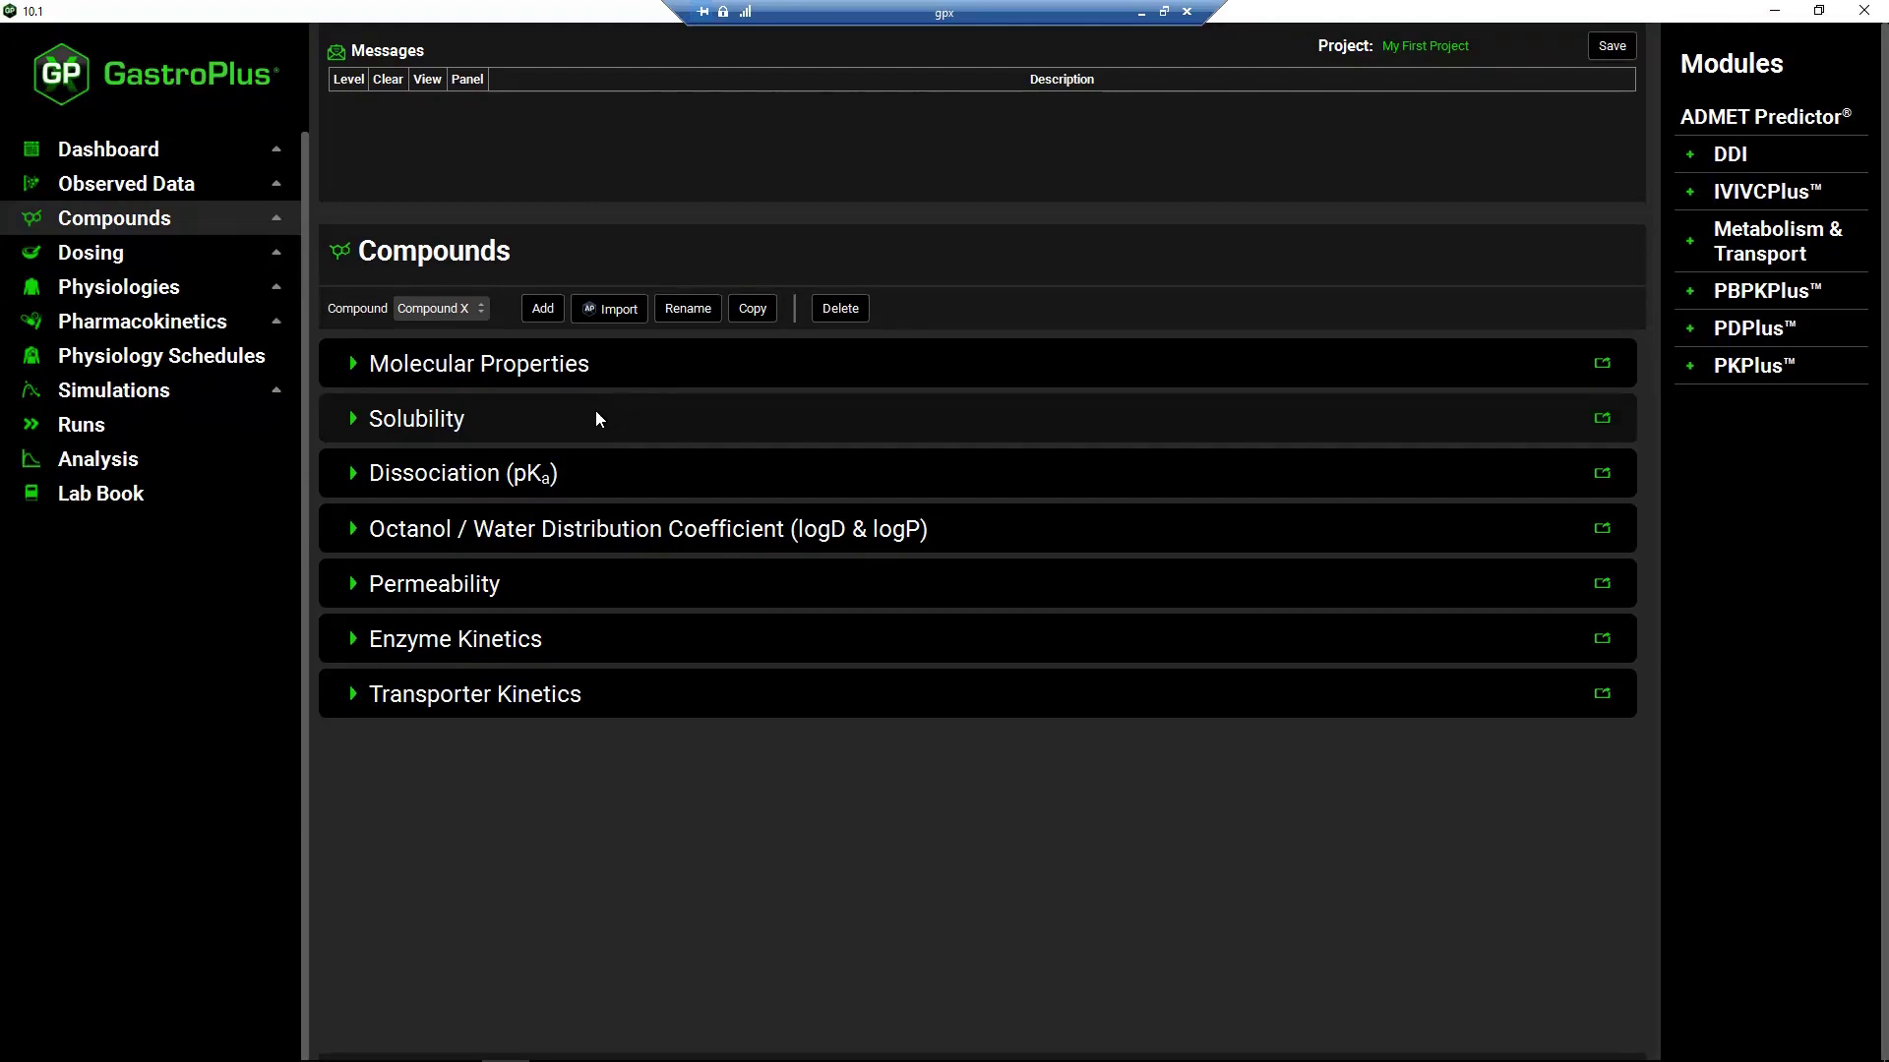
- Set the pH of Compound X's 1 mg/mL reference solubility to 10
left_click(355, 366)
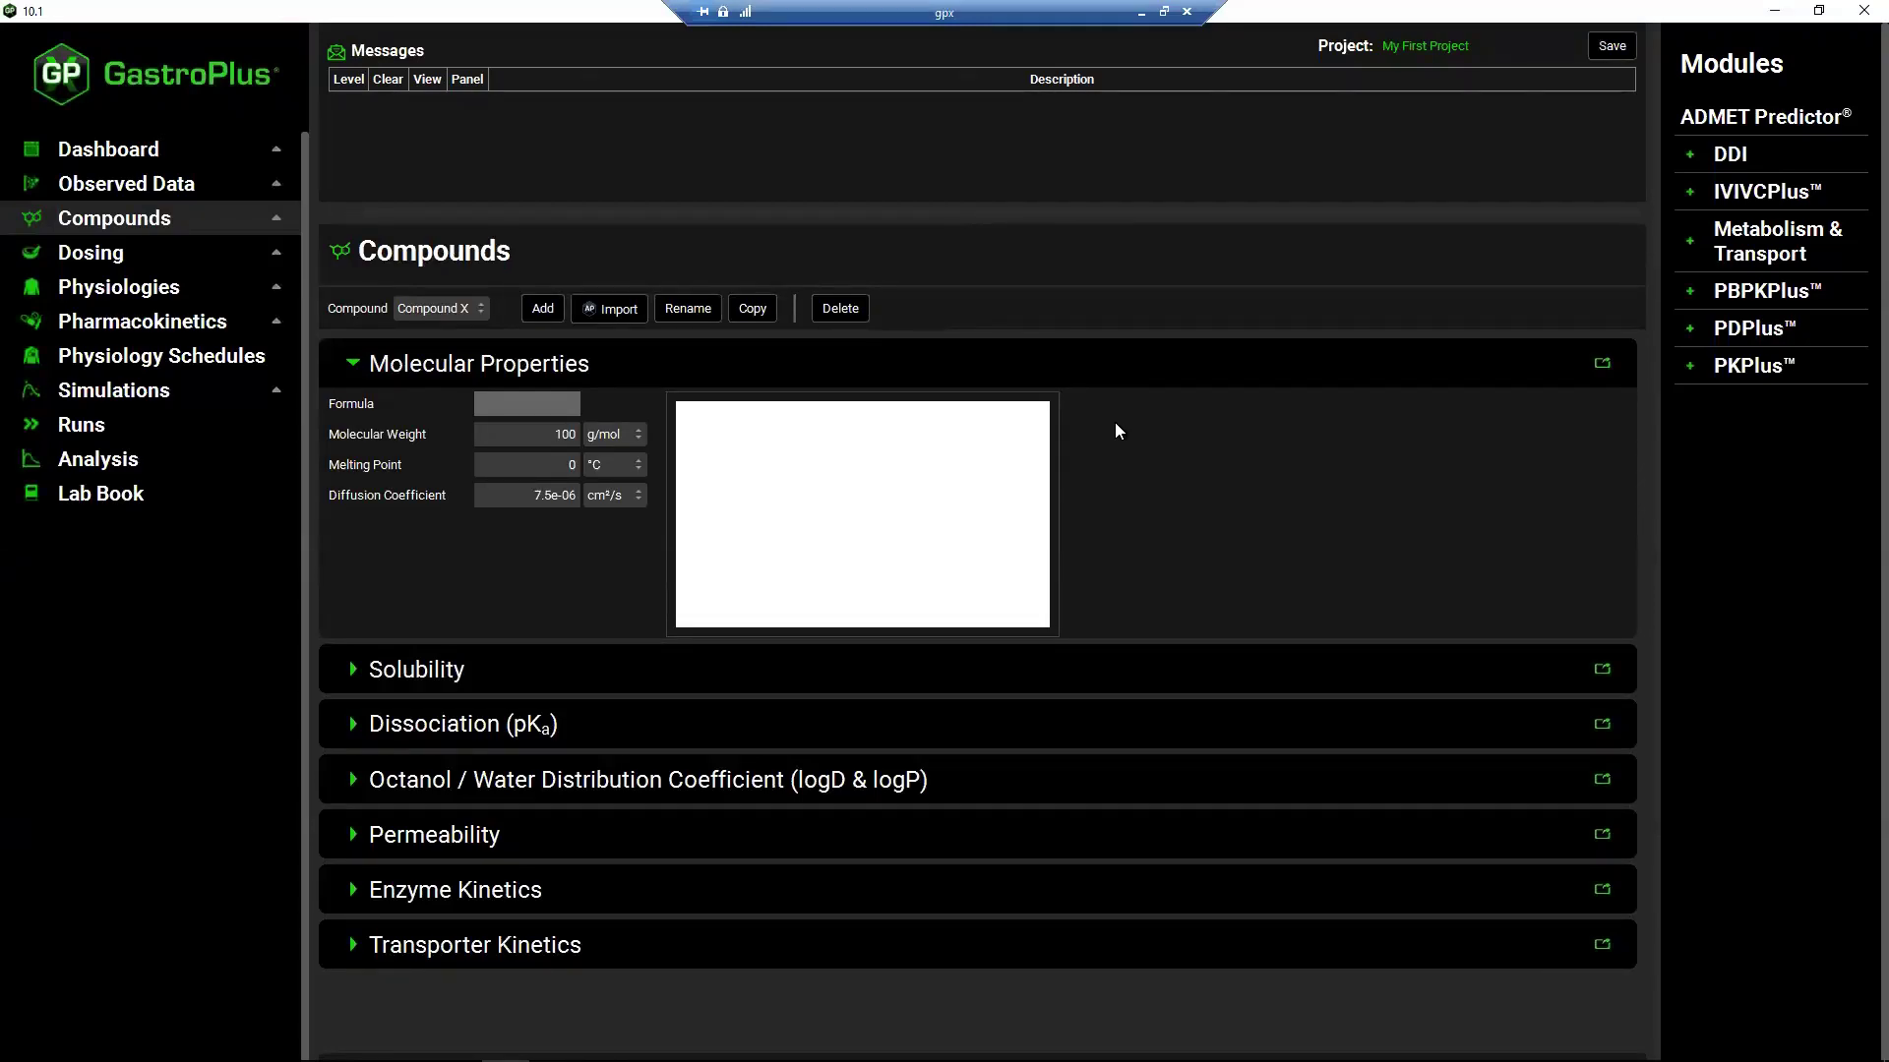
left_click(356, 671)
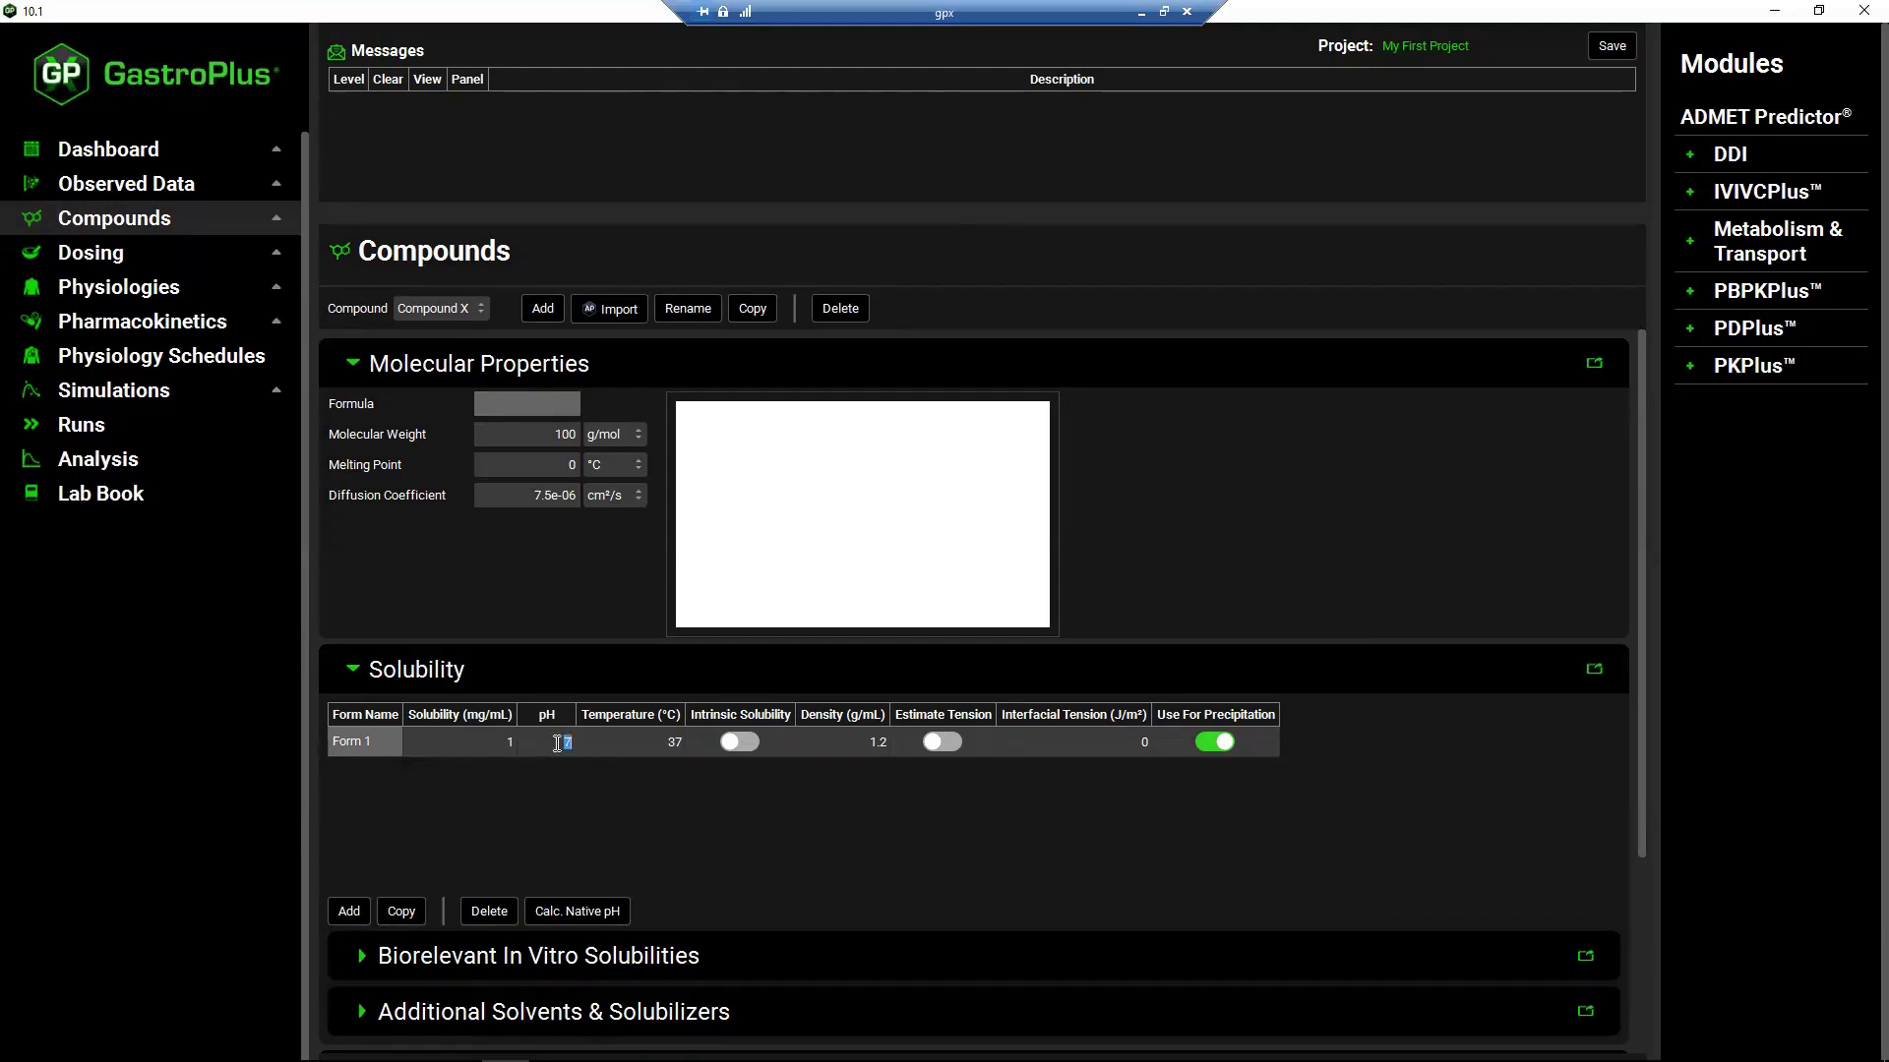
type("10")
left_click(587, 809)
- Show the Biorelevant In Vitro Solubilities table for Form 1
scroll(573, 800, "down", 3)
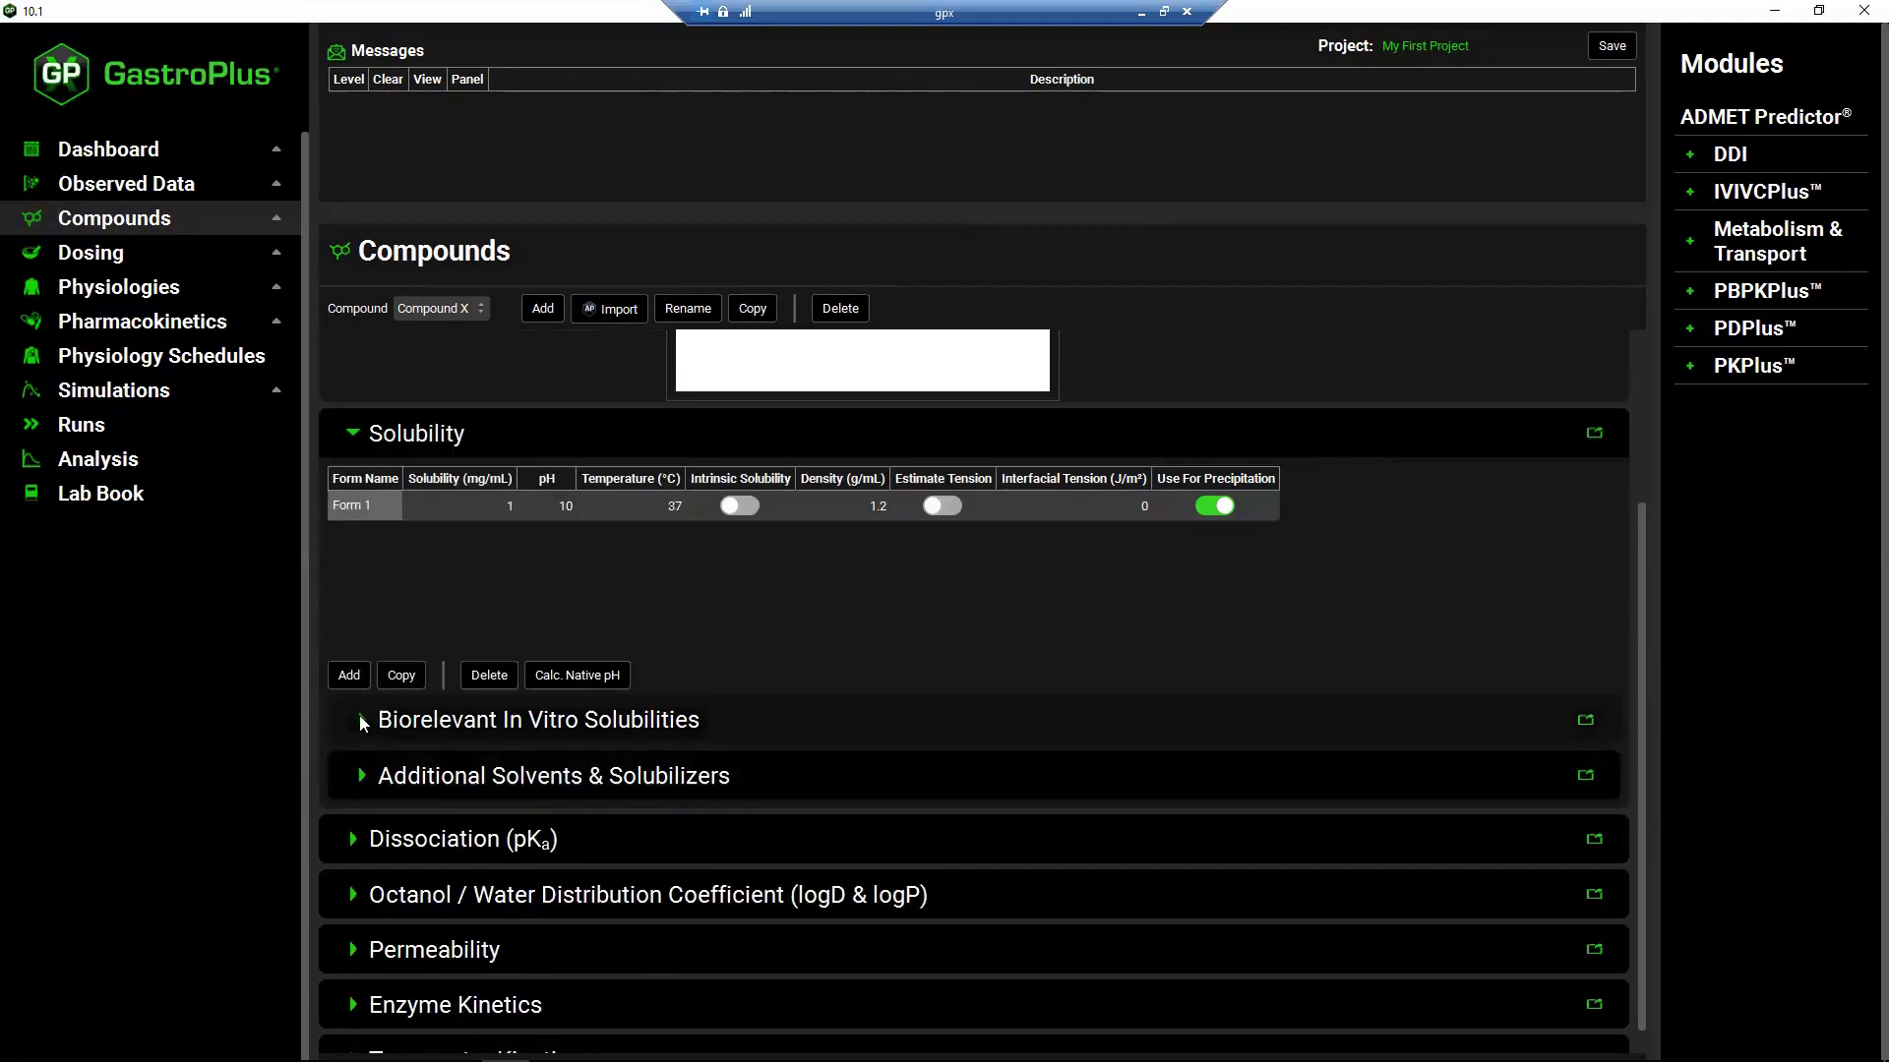
left_click(362, 721)
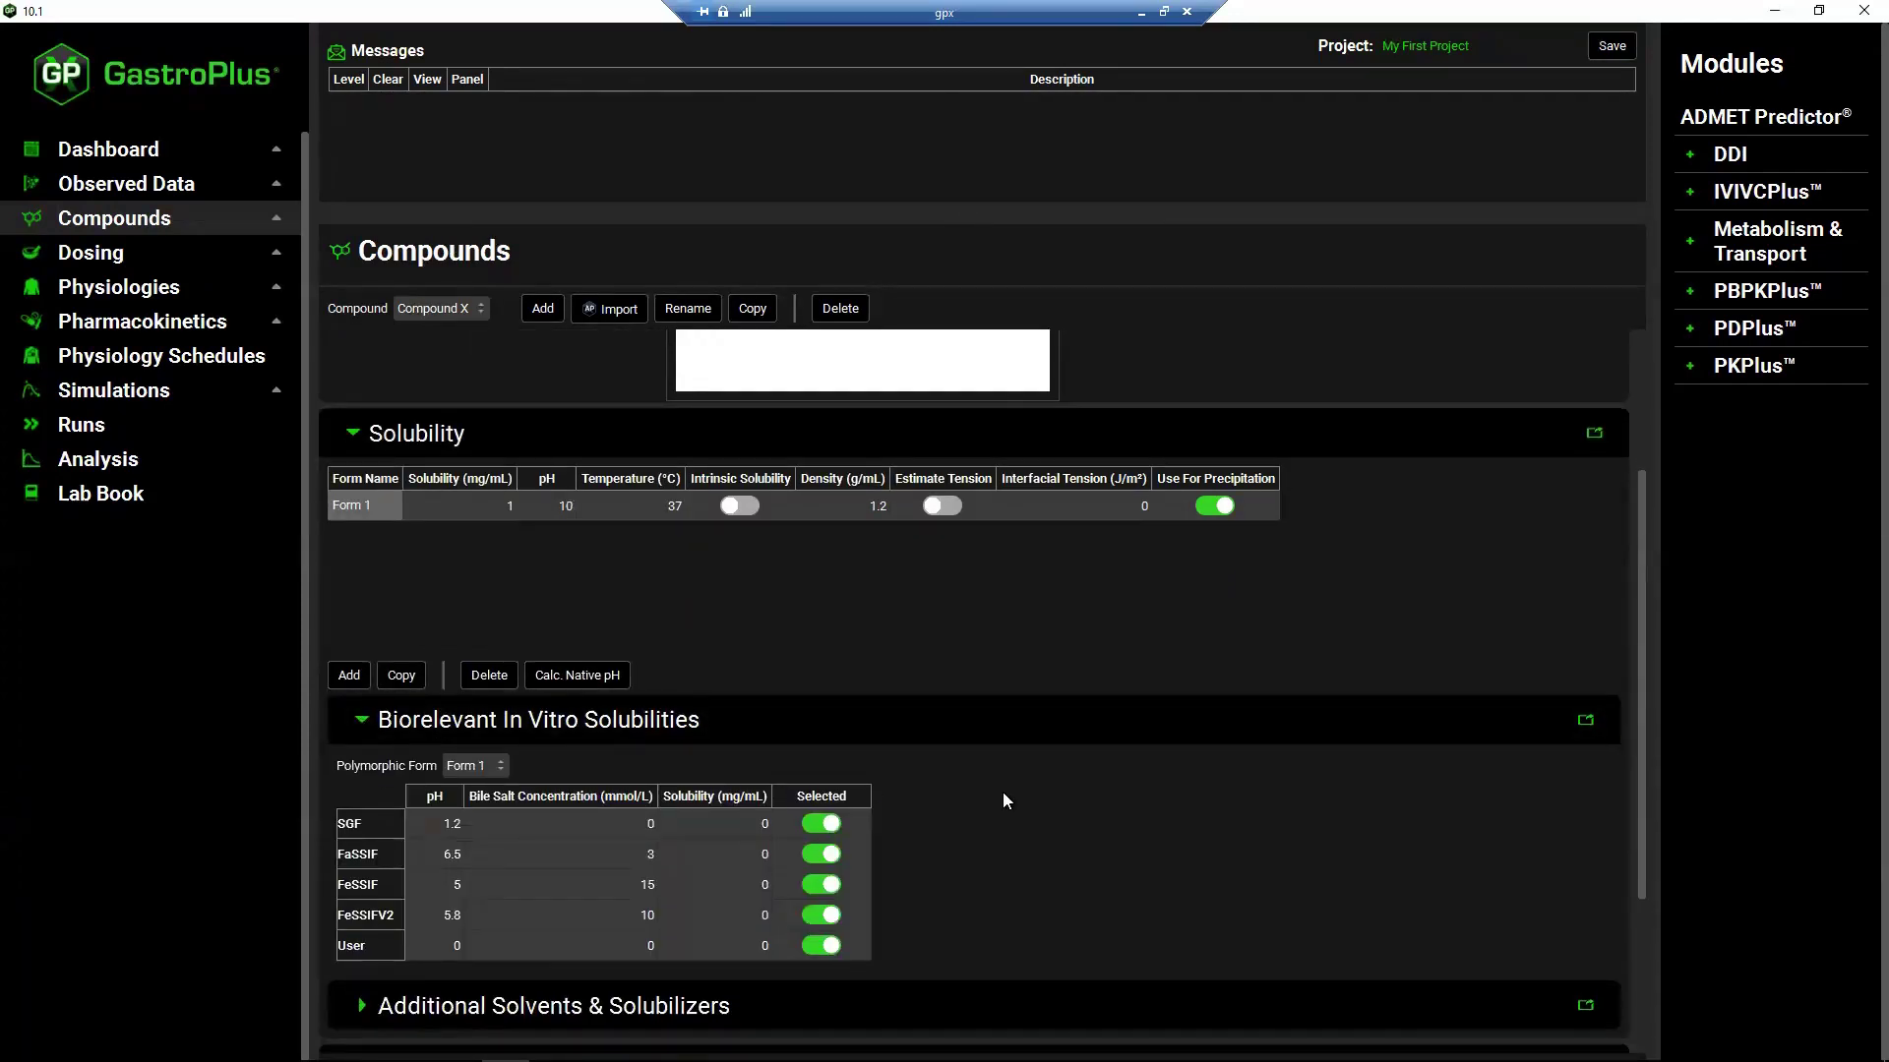
scroll(1004, 794, "down", 1)
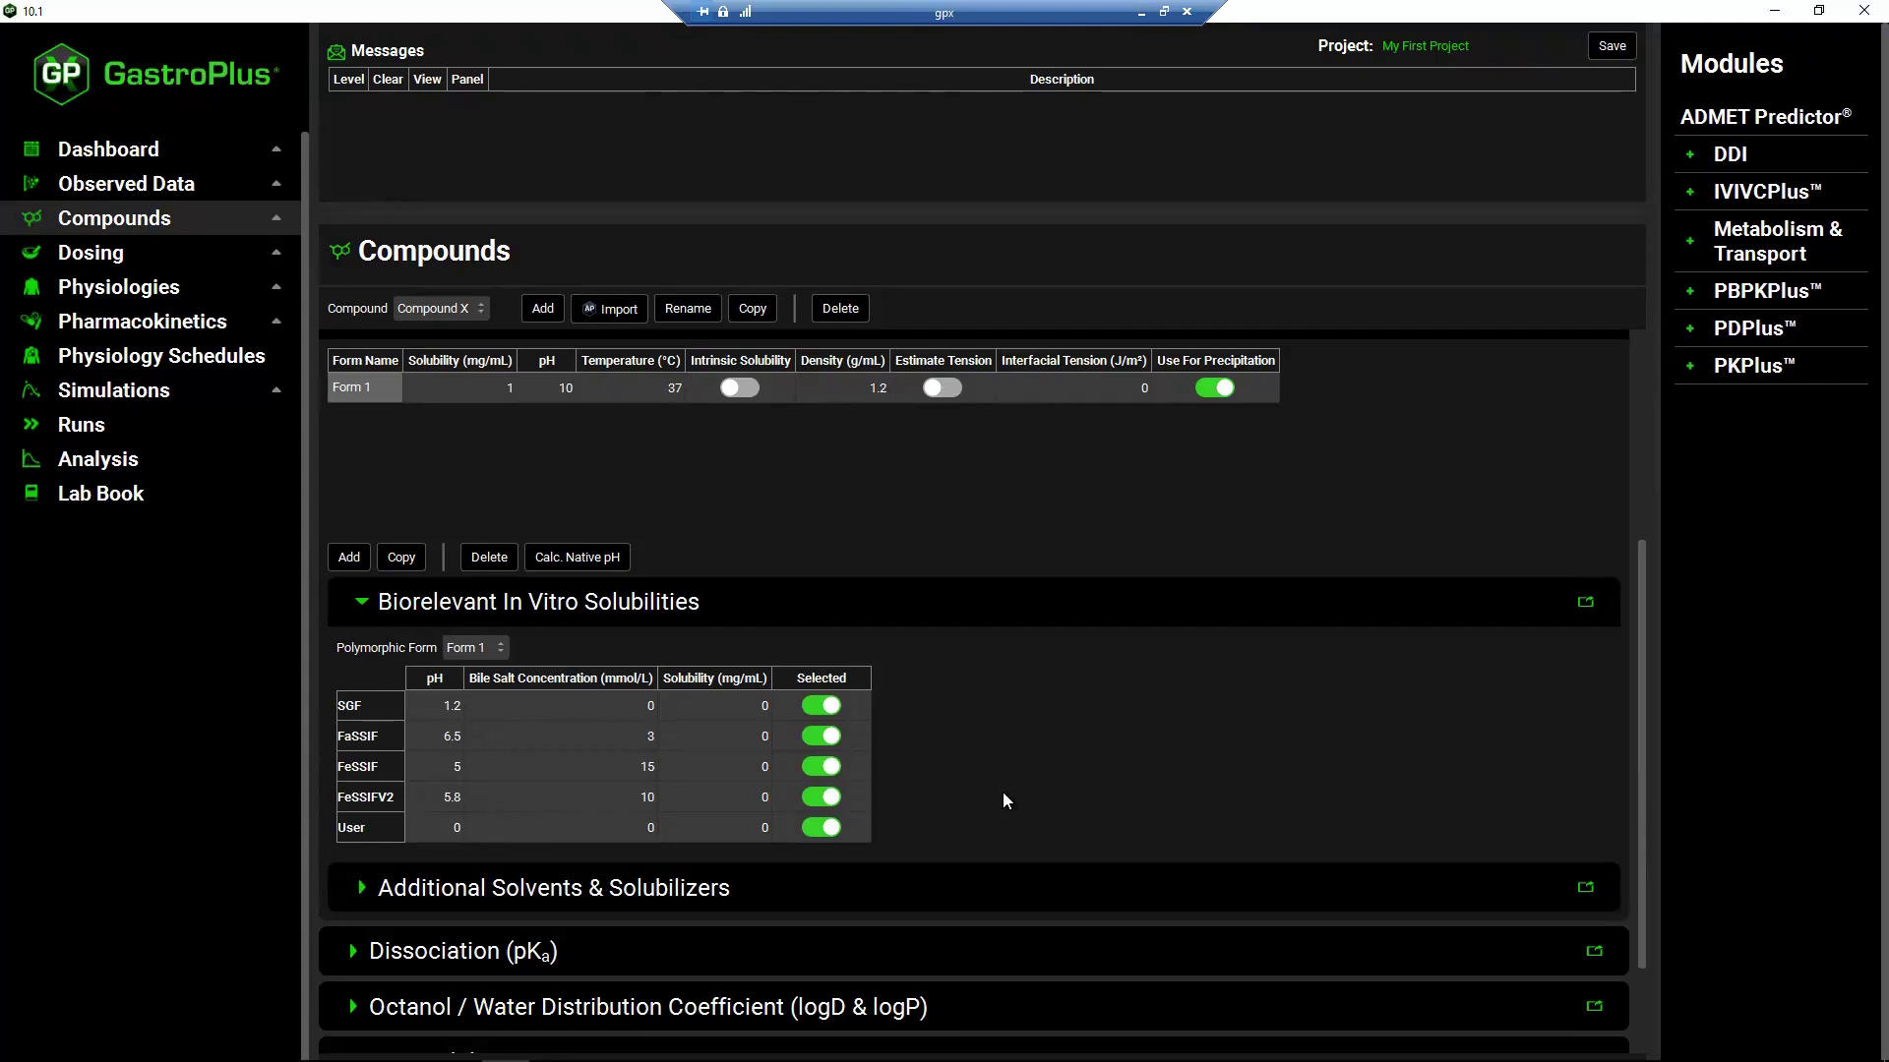
- Add a new Dissociation (pKa) entry with the ionizable group set to Base
scroll(1002, 793, "down", 1)
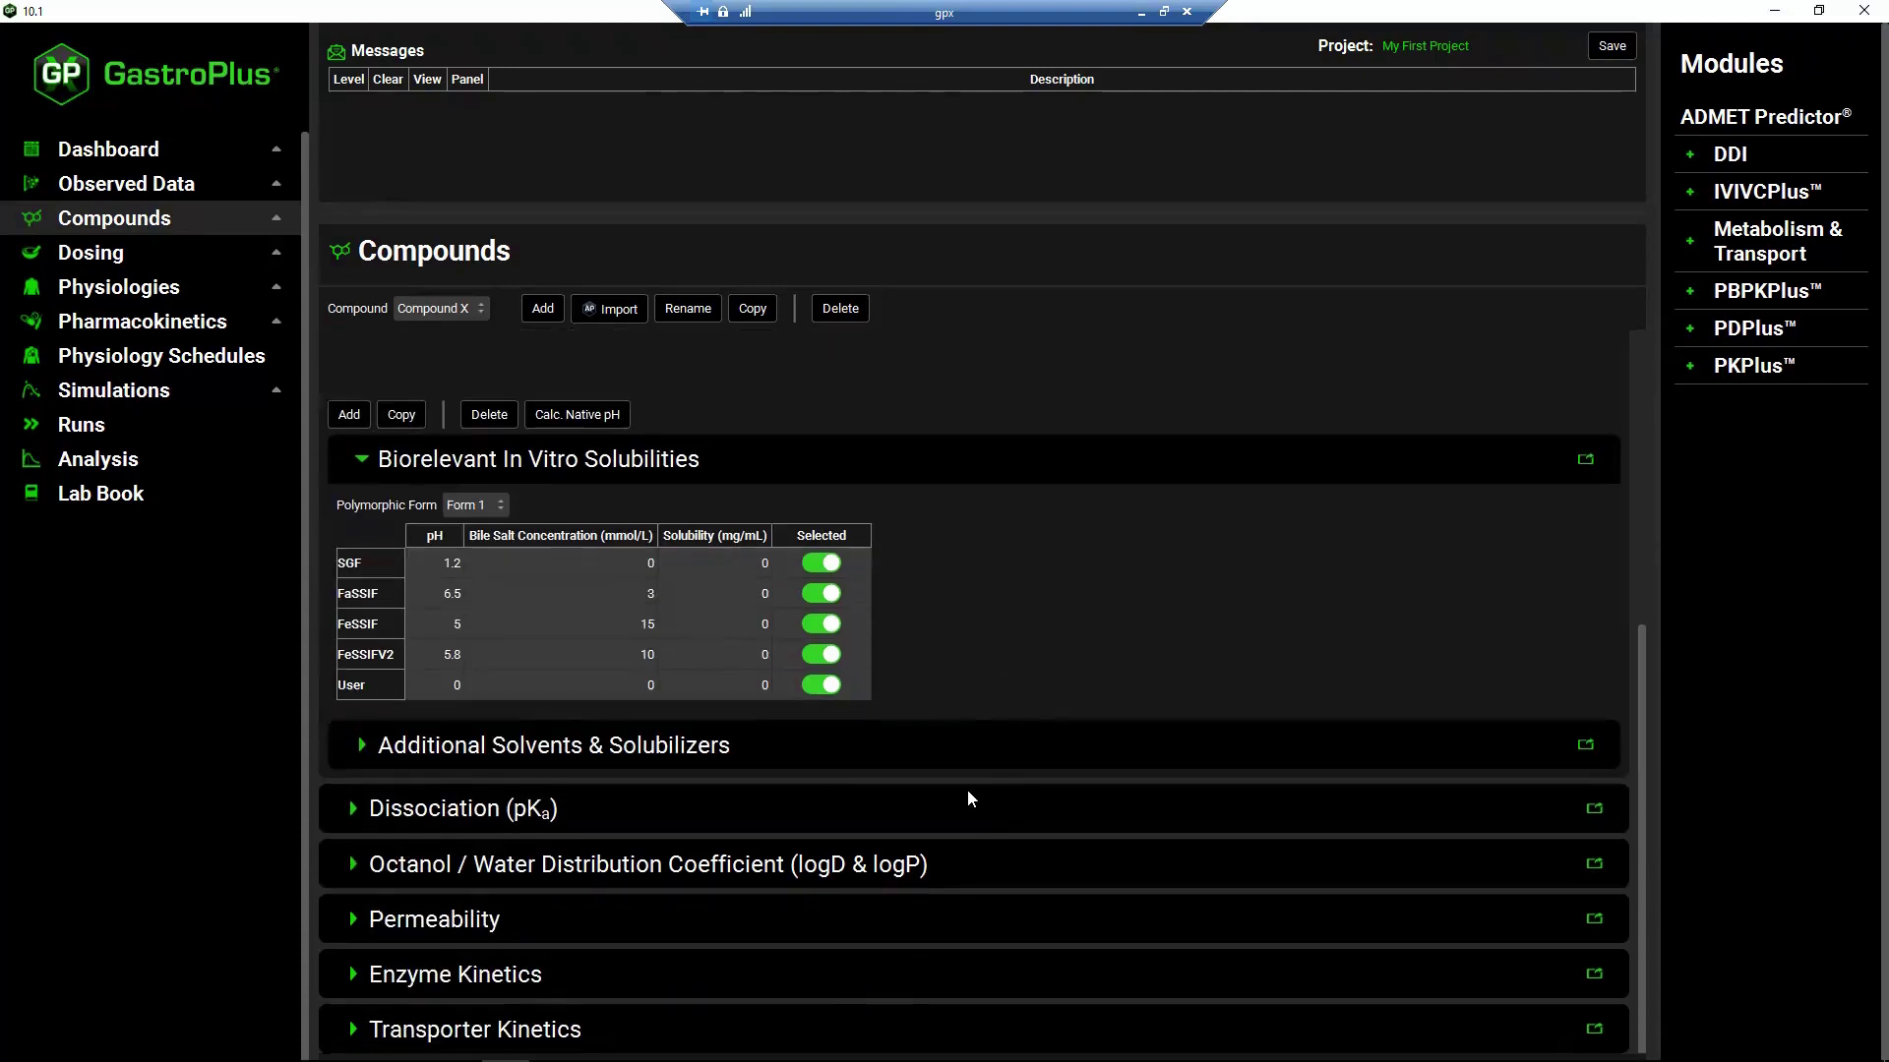
left_click(353, 809)
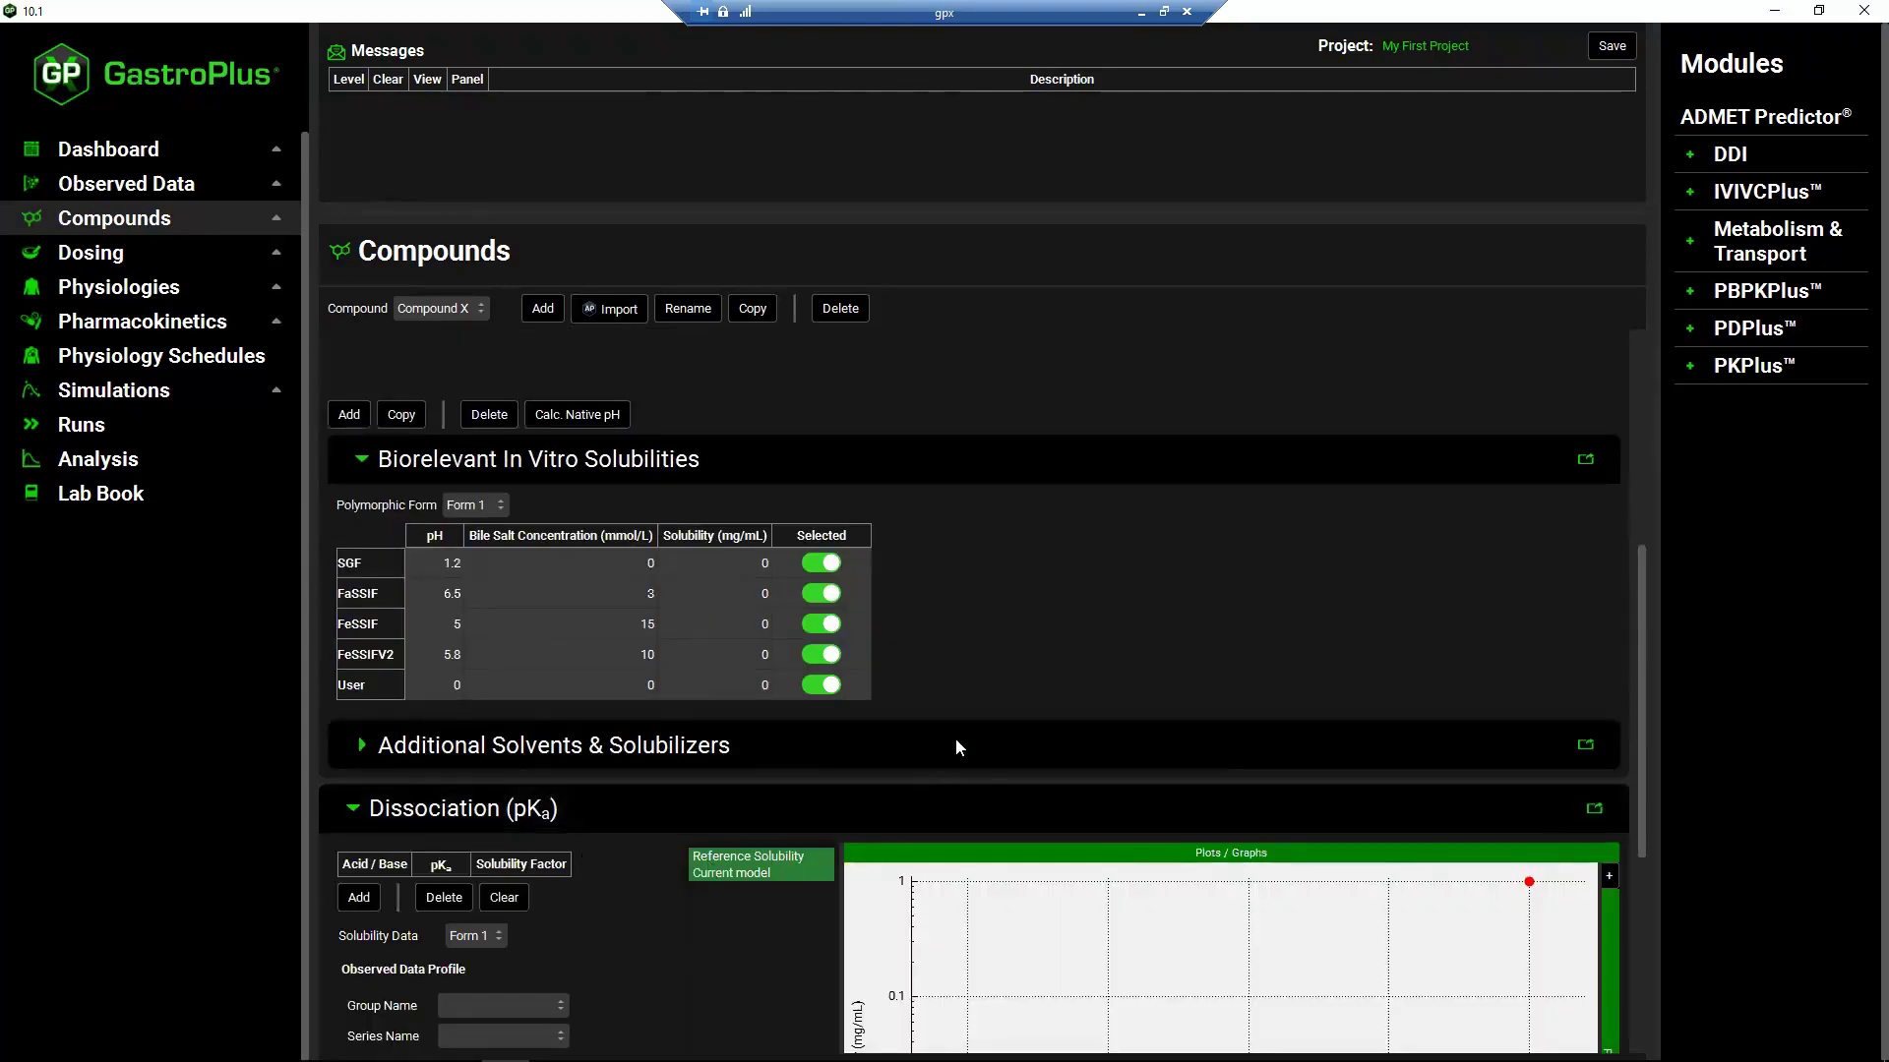
scroll(976, 686, "down", 2)
scroll(699, 821, "down", 3)
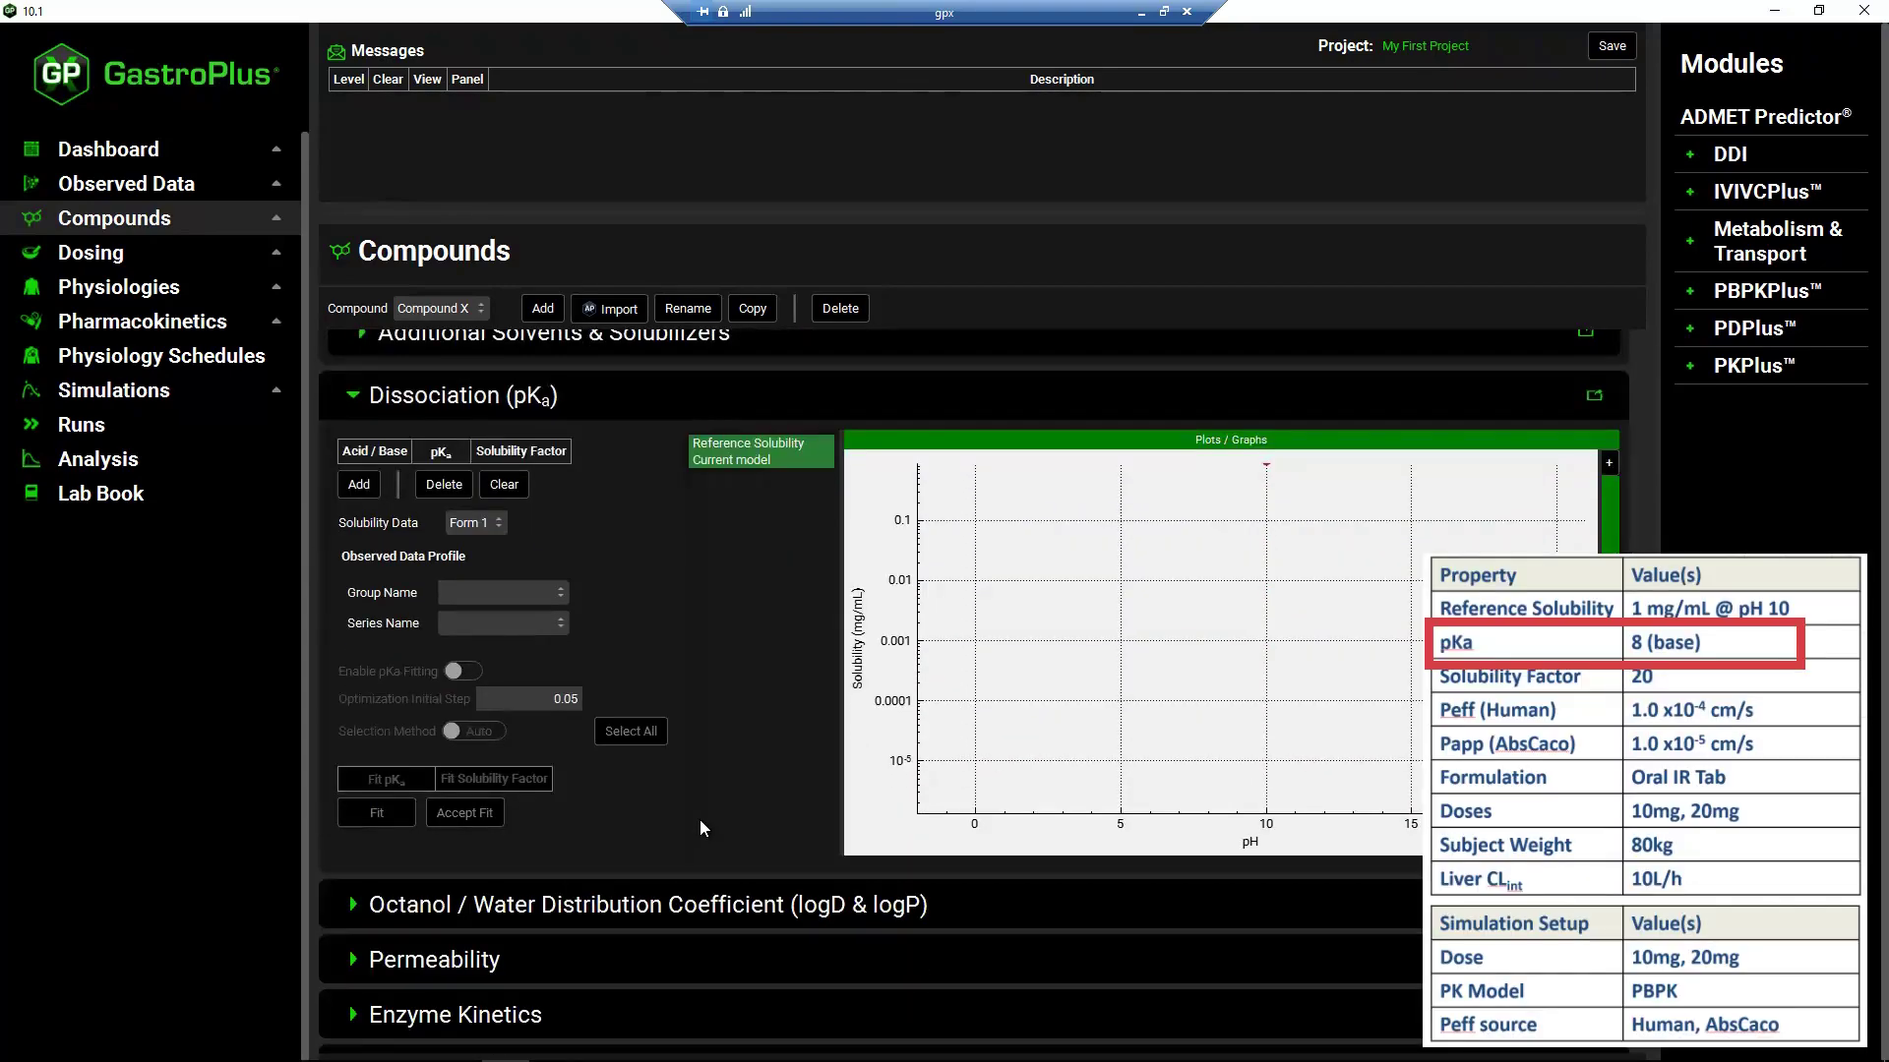
left_click(359, 485)
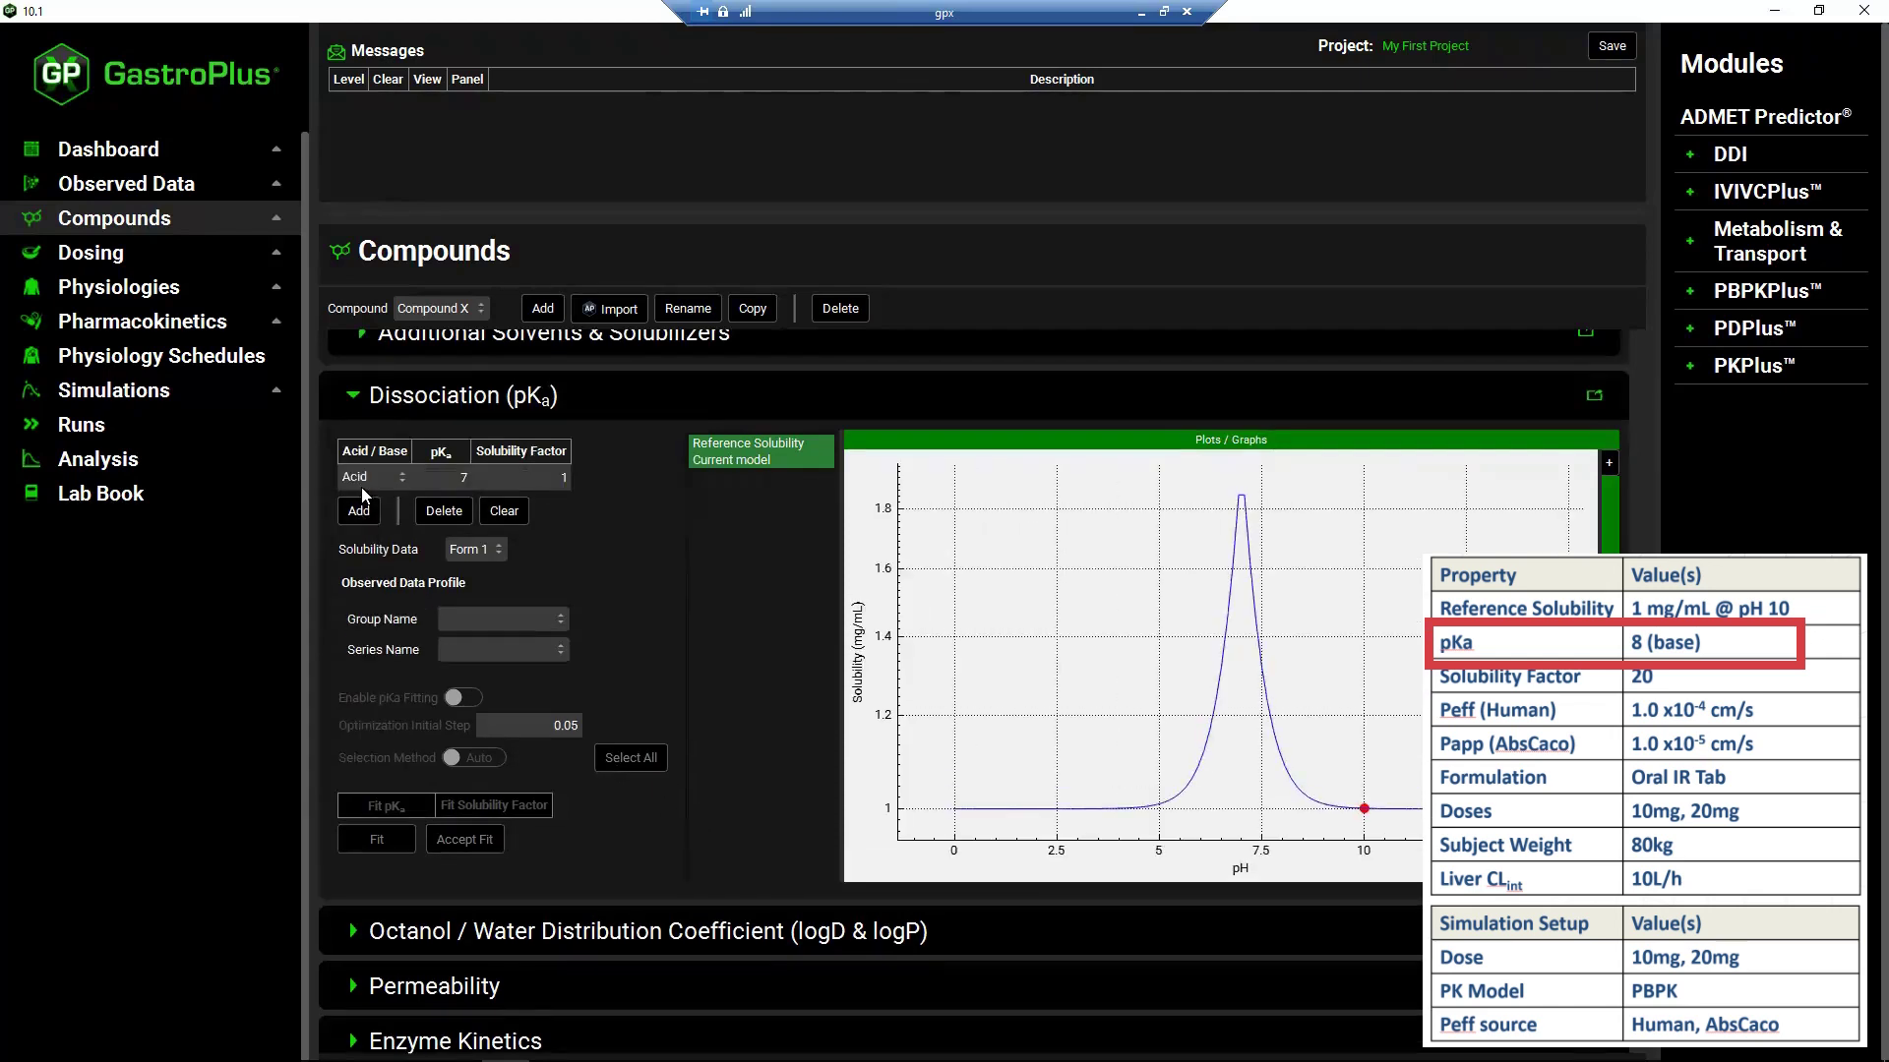
left_click(403, 476)
left_click(374, 510)
- Set the base's pKa to 8 and its solubility factor to 20
double_click(440, 481)
type("8")
key("Return")
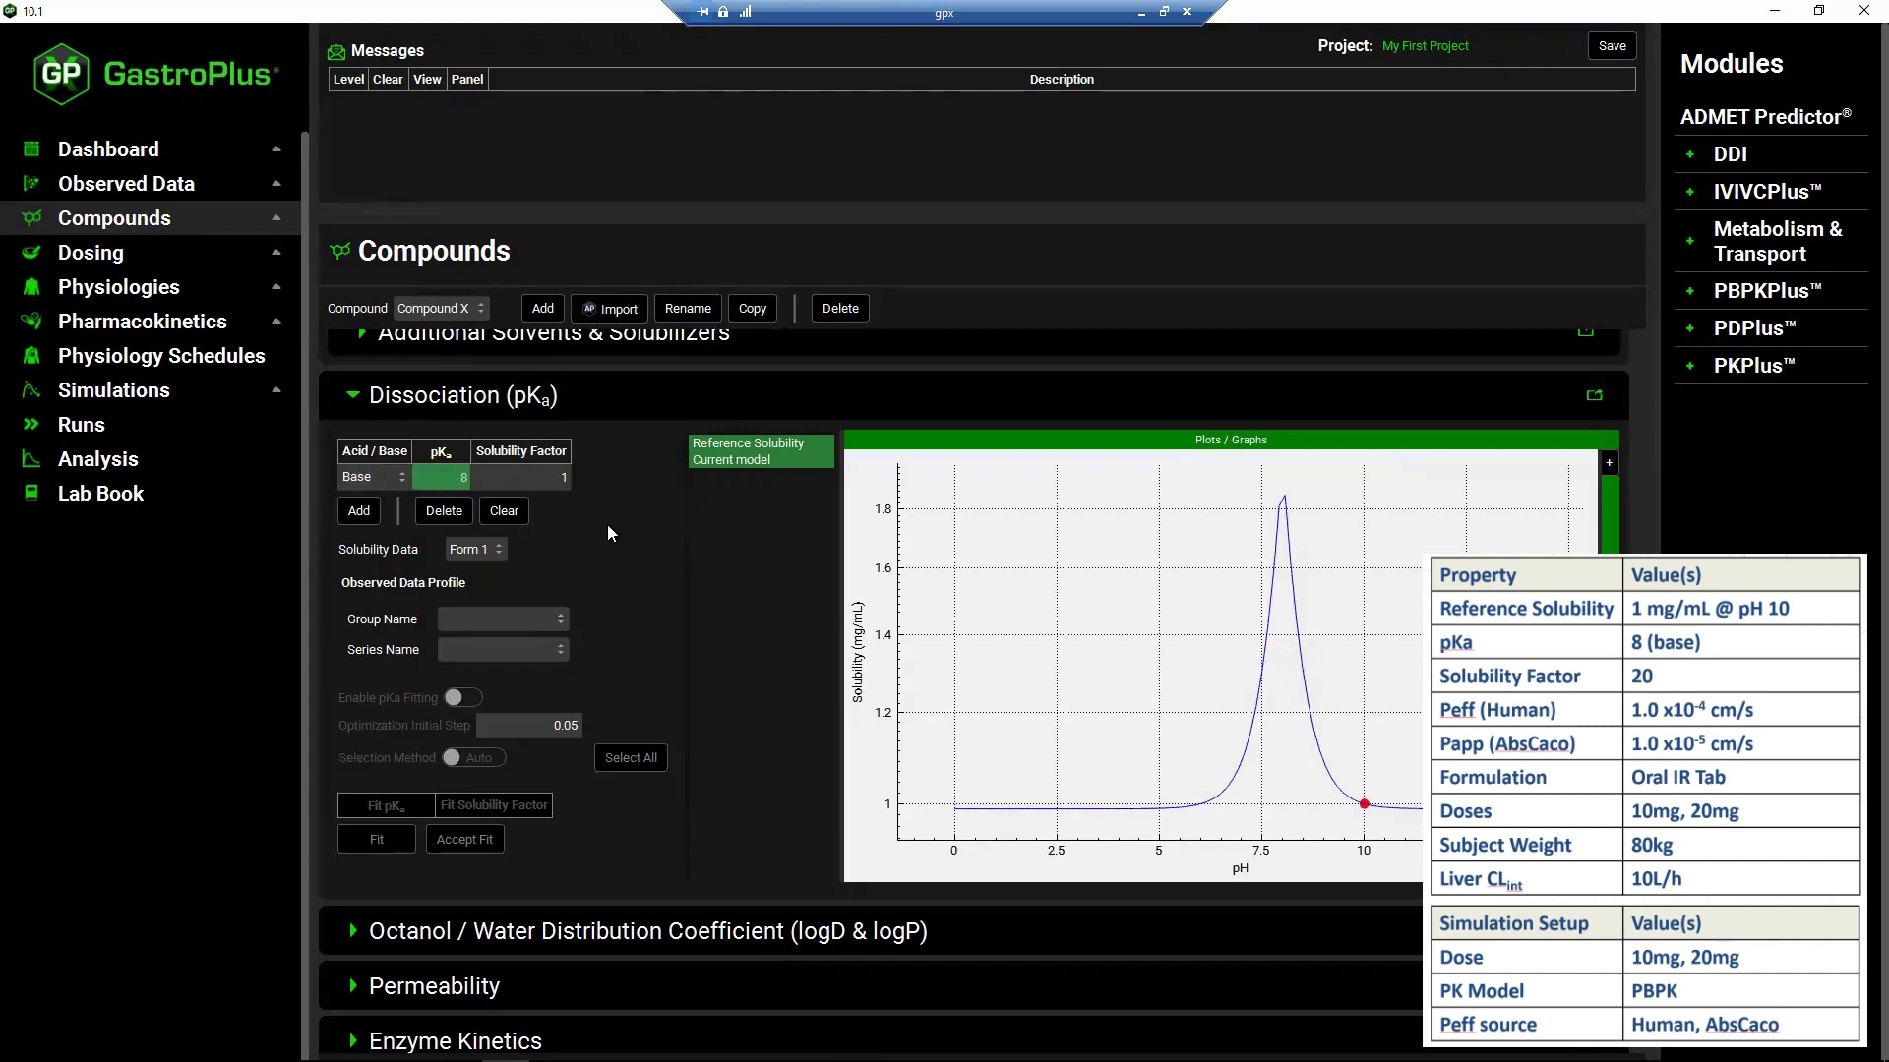
double_click(560, 478)
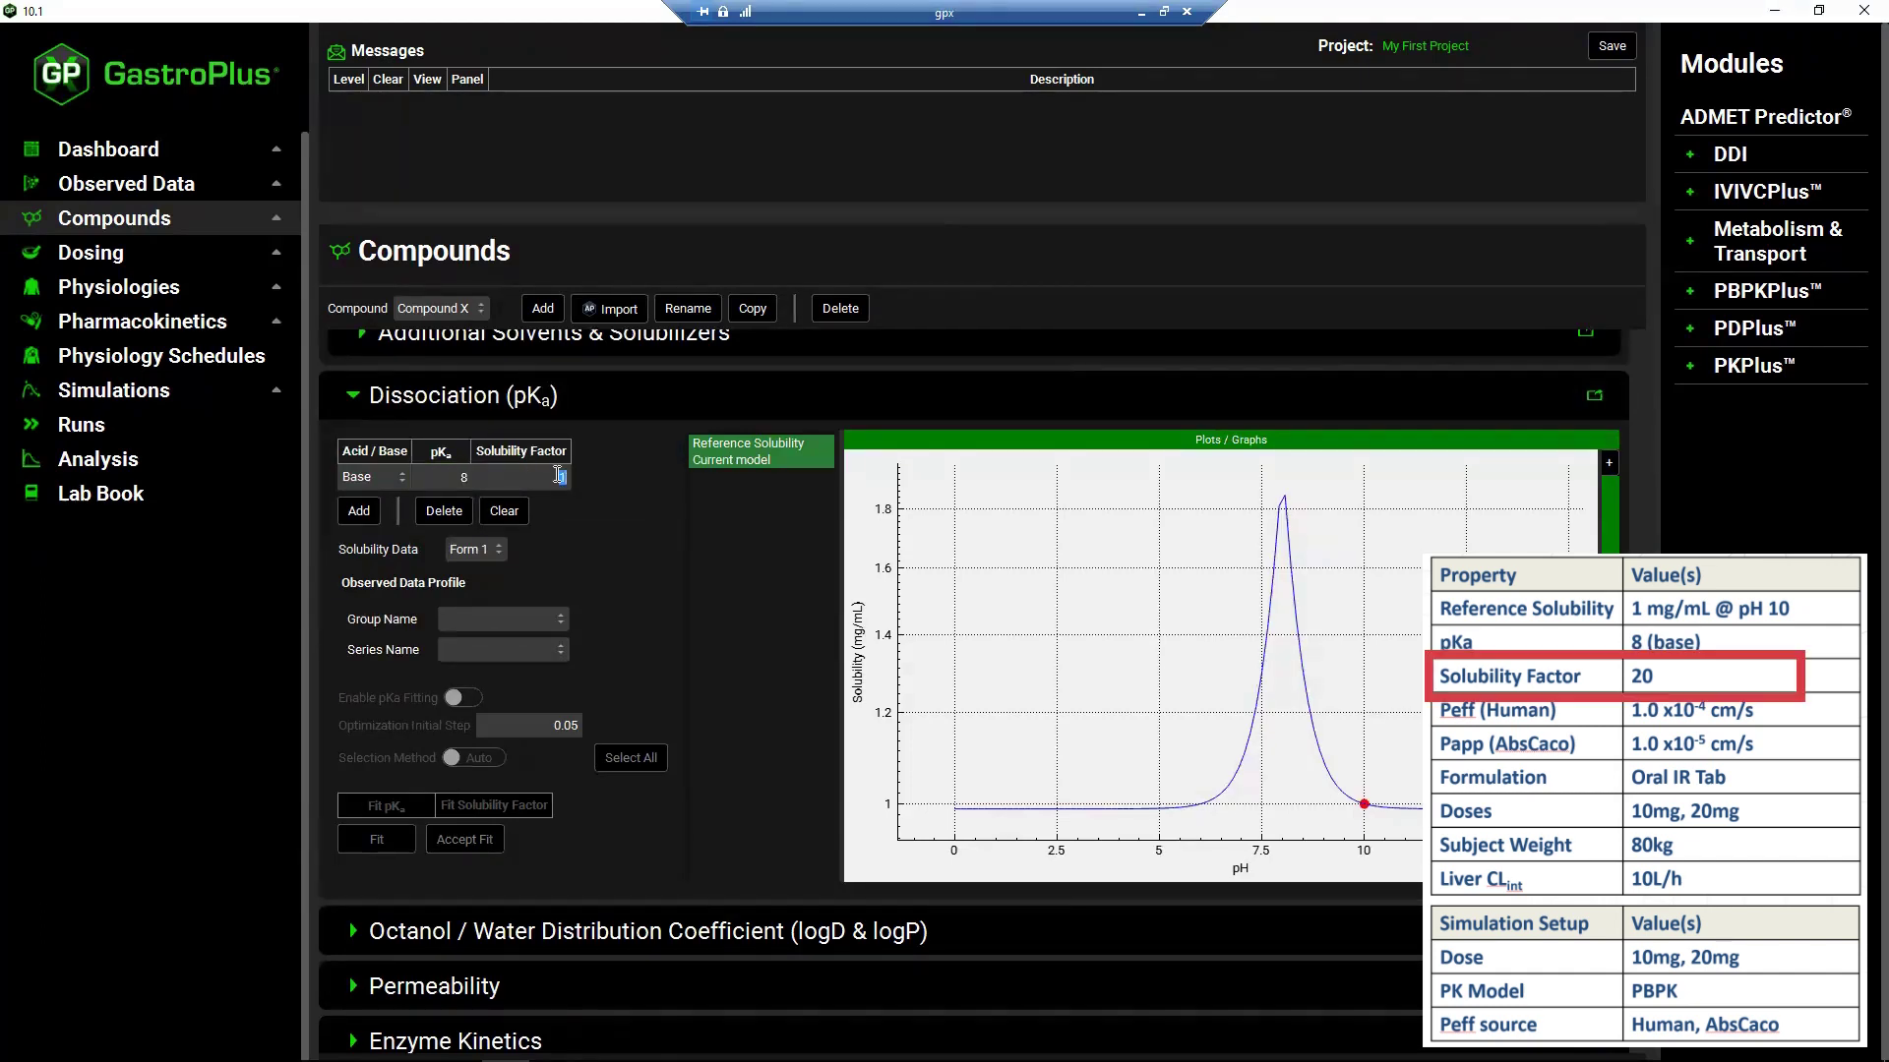
type("20")
key("Return")
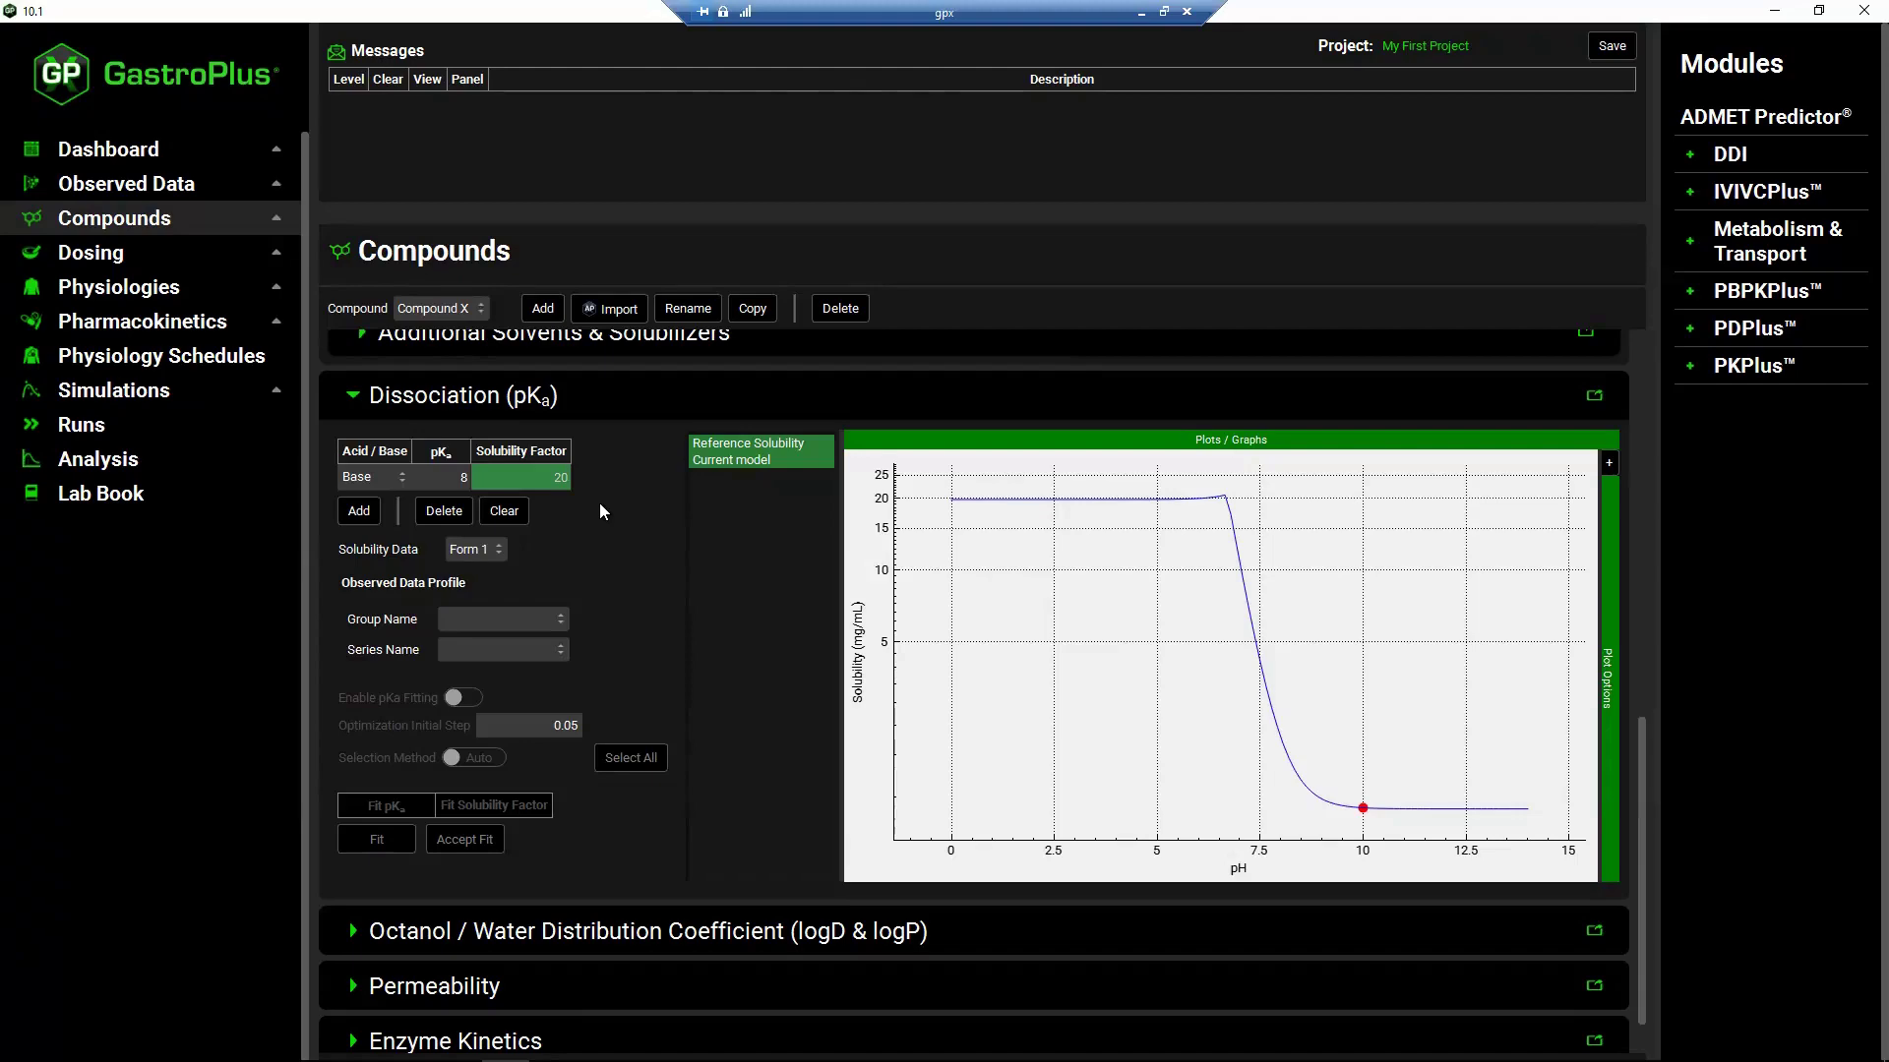
- Expand the Octanol/Water Distribution and Permeability sections, showing human permeability 1e-04 cm/s
scroll(600, 505, "down", 1)
left_click(362, 854)
scroll(630, 755, "down", 4)
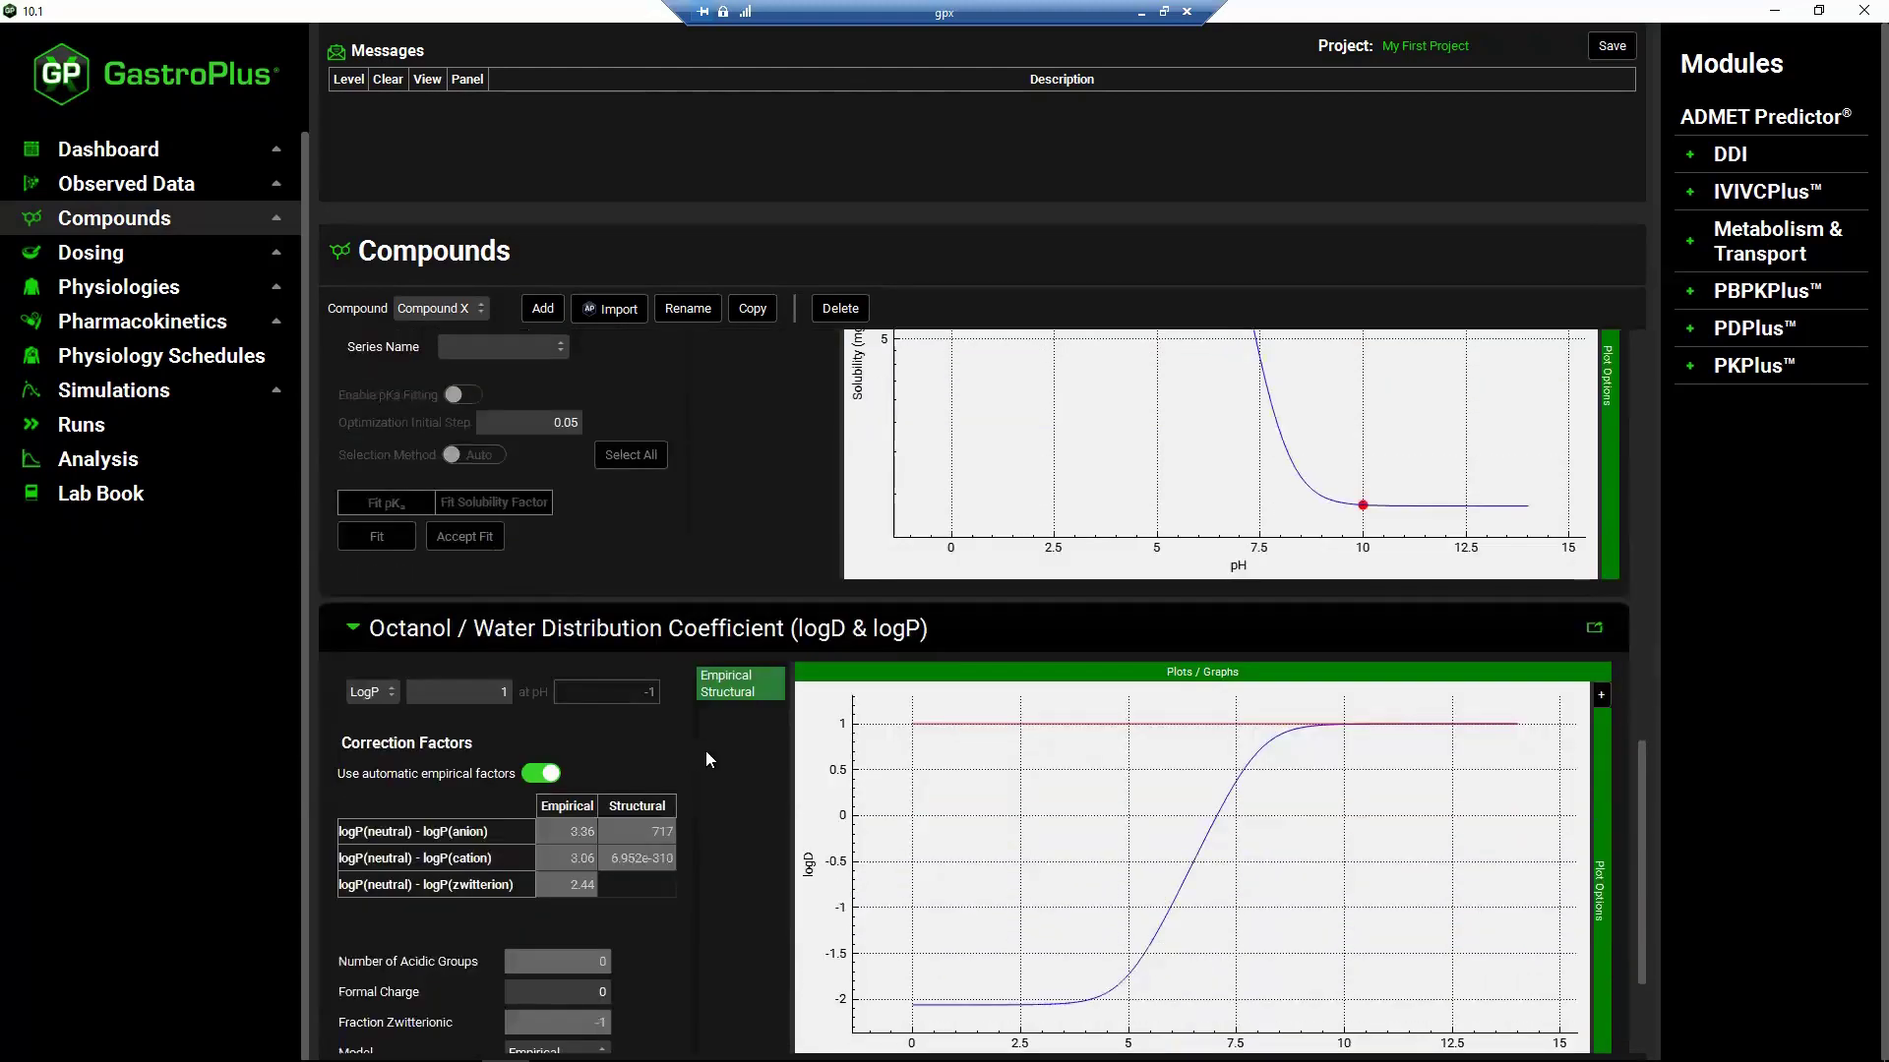
scroll(694, 752, "down", 3)
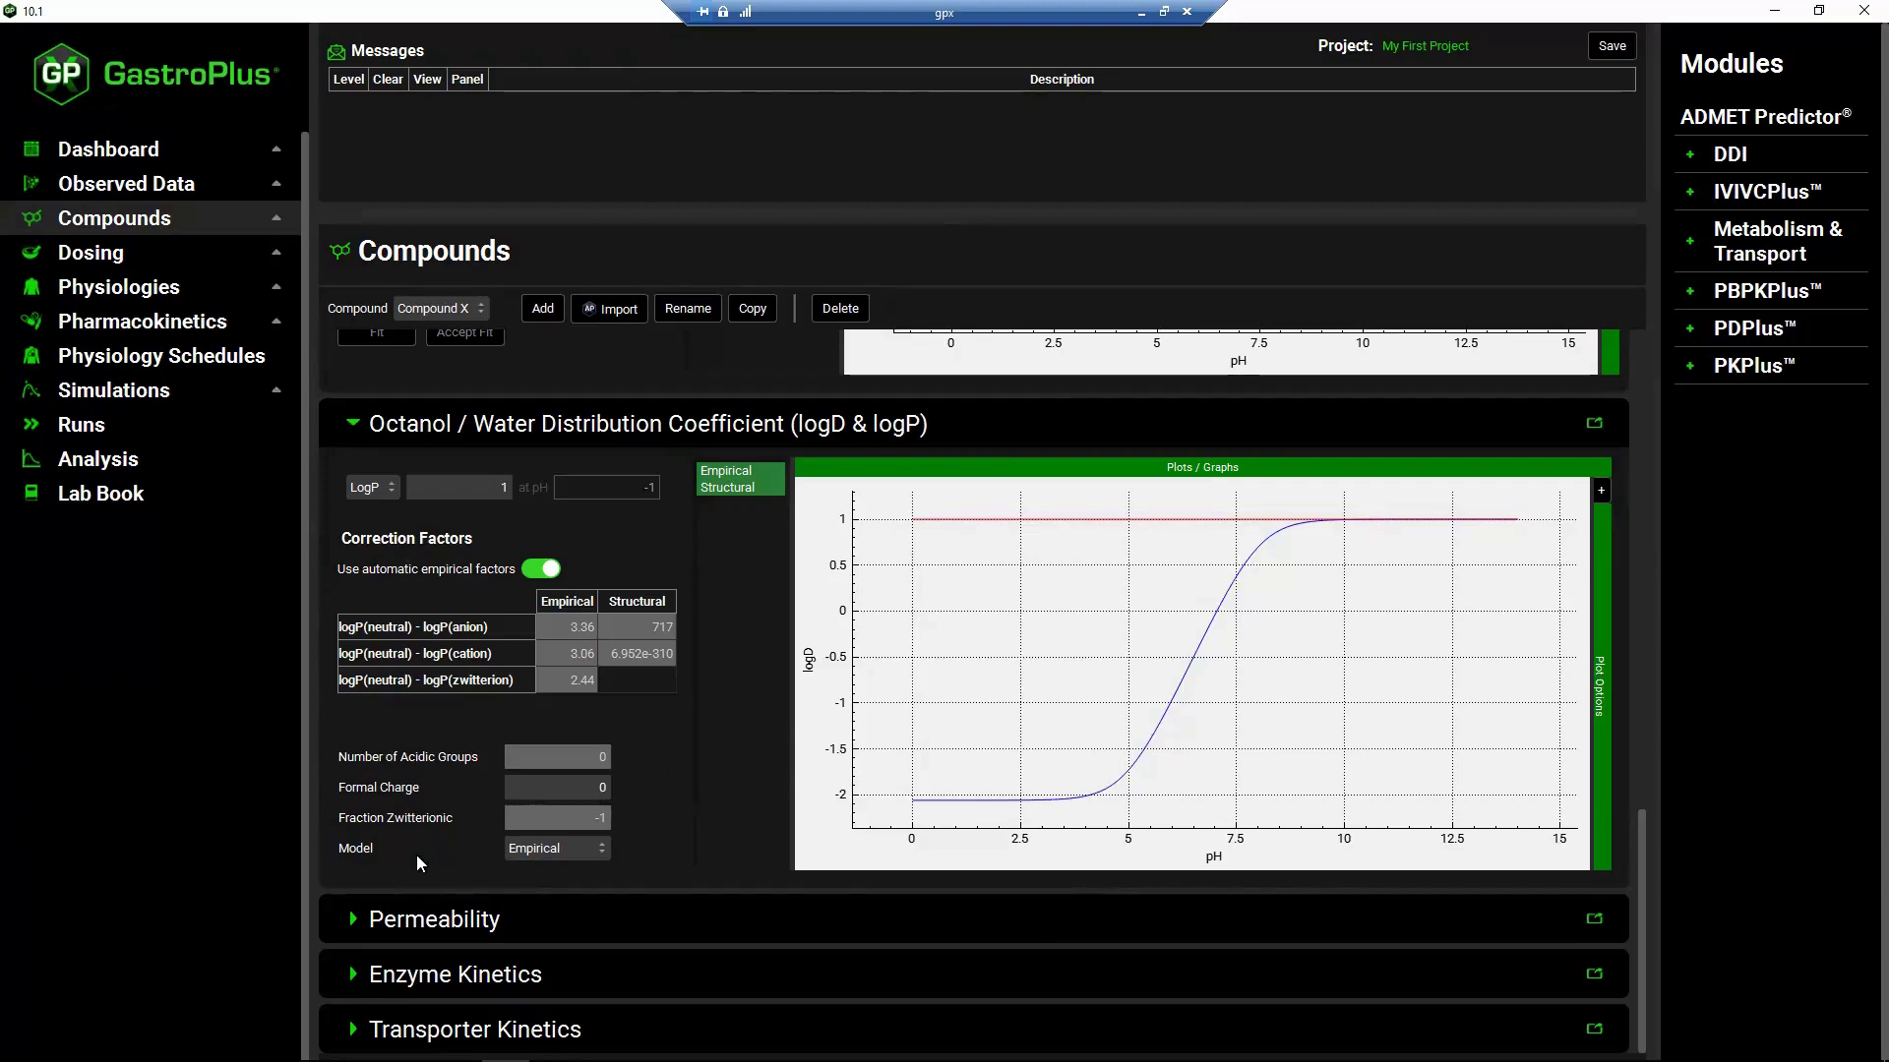
left_click(354, 920)
scroll(658, 828, "down", 3)
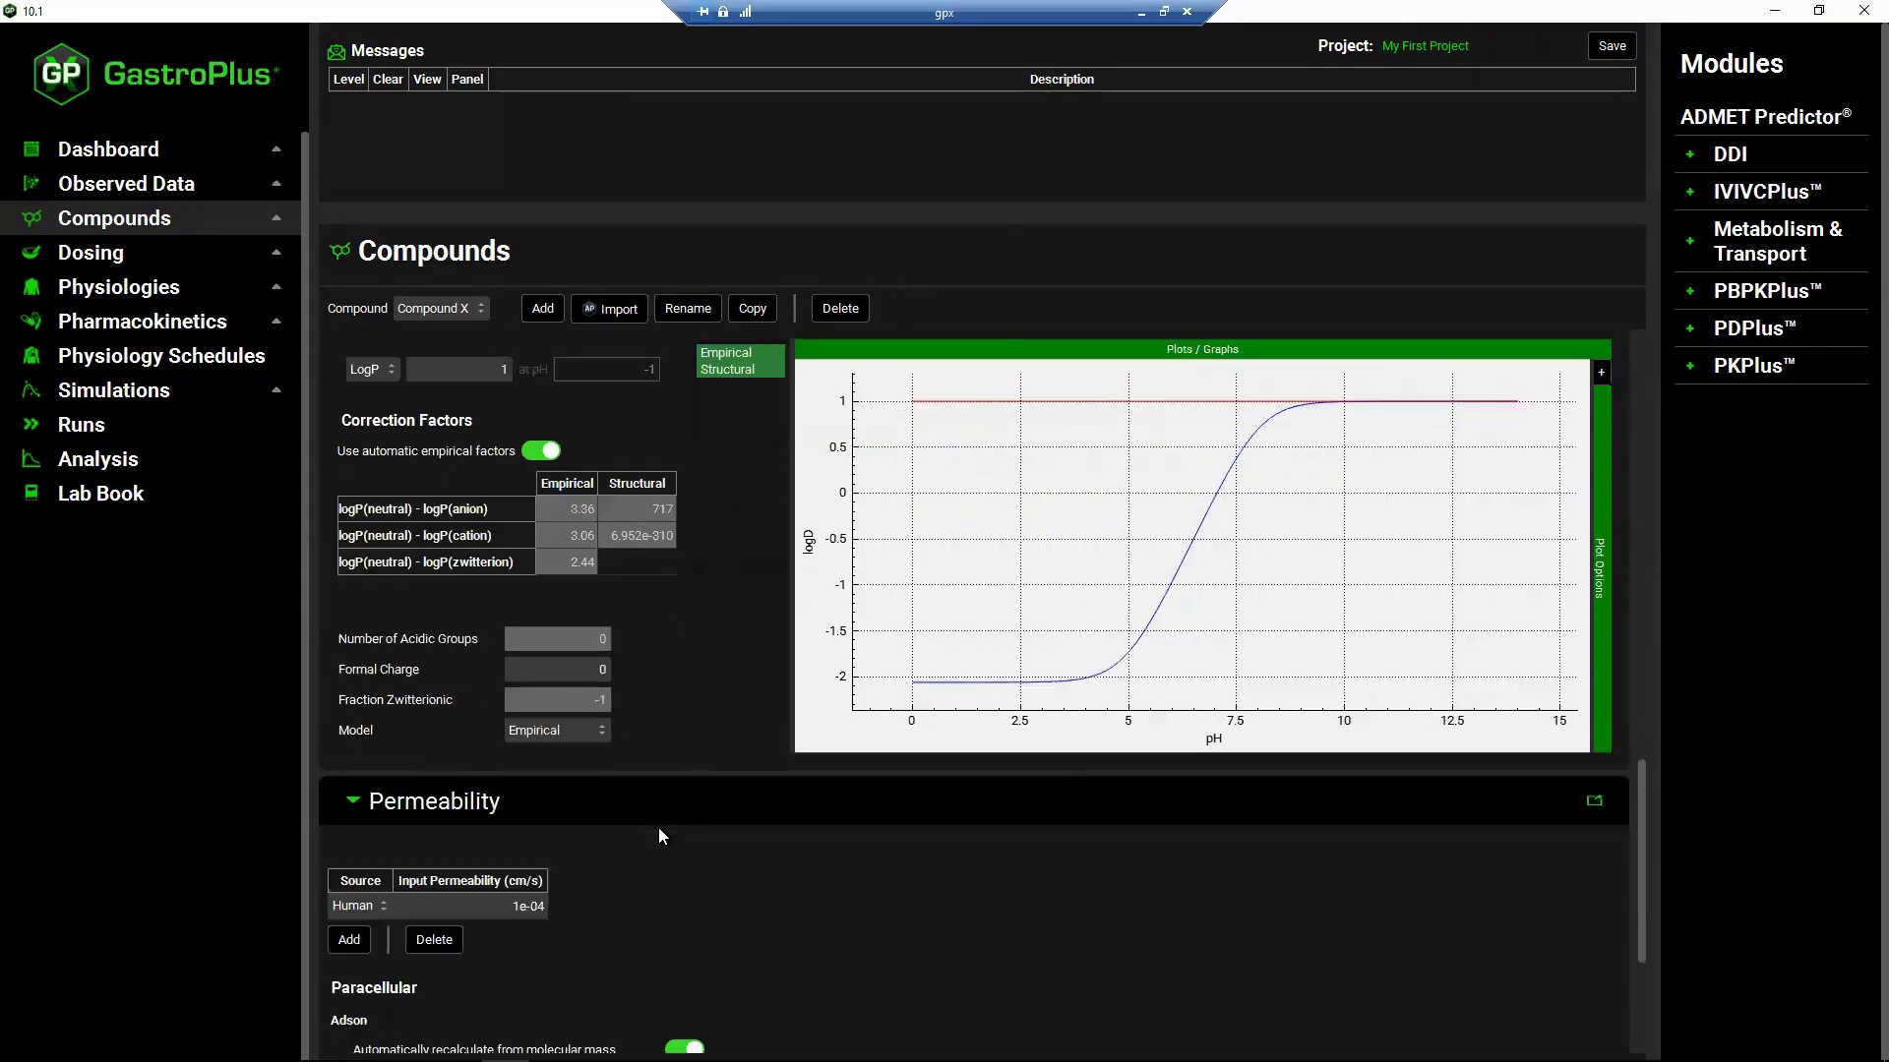
scroll(631, 765, "down", 1)
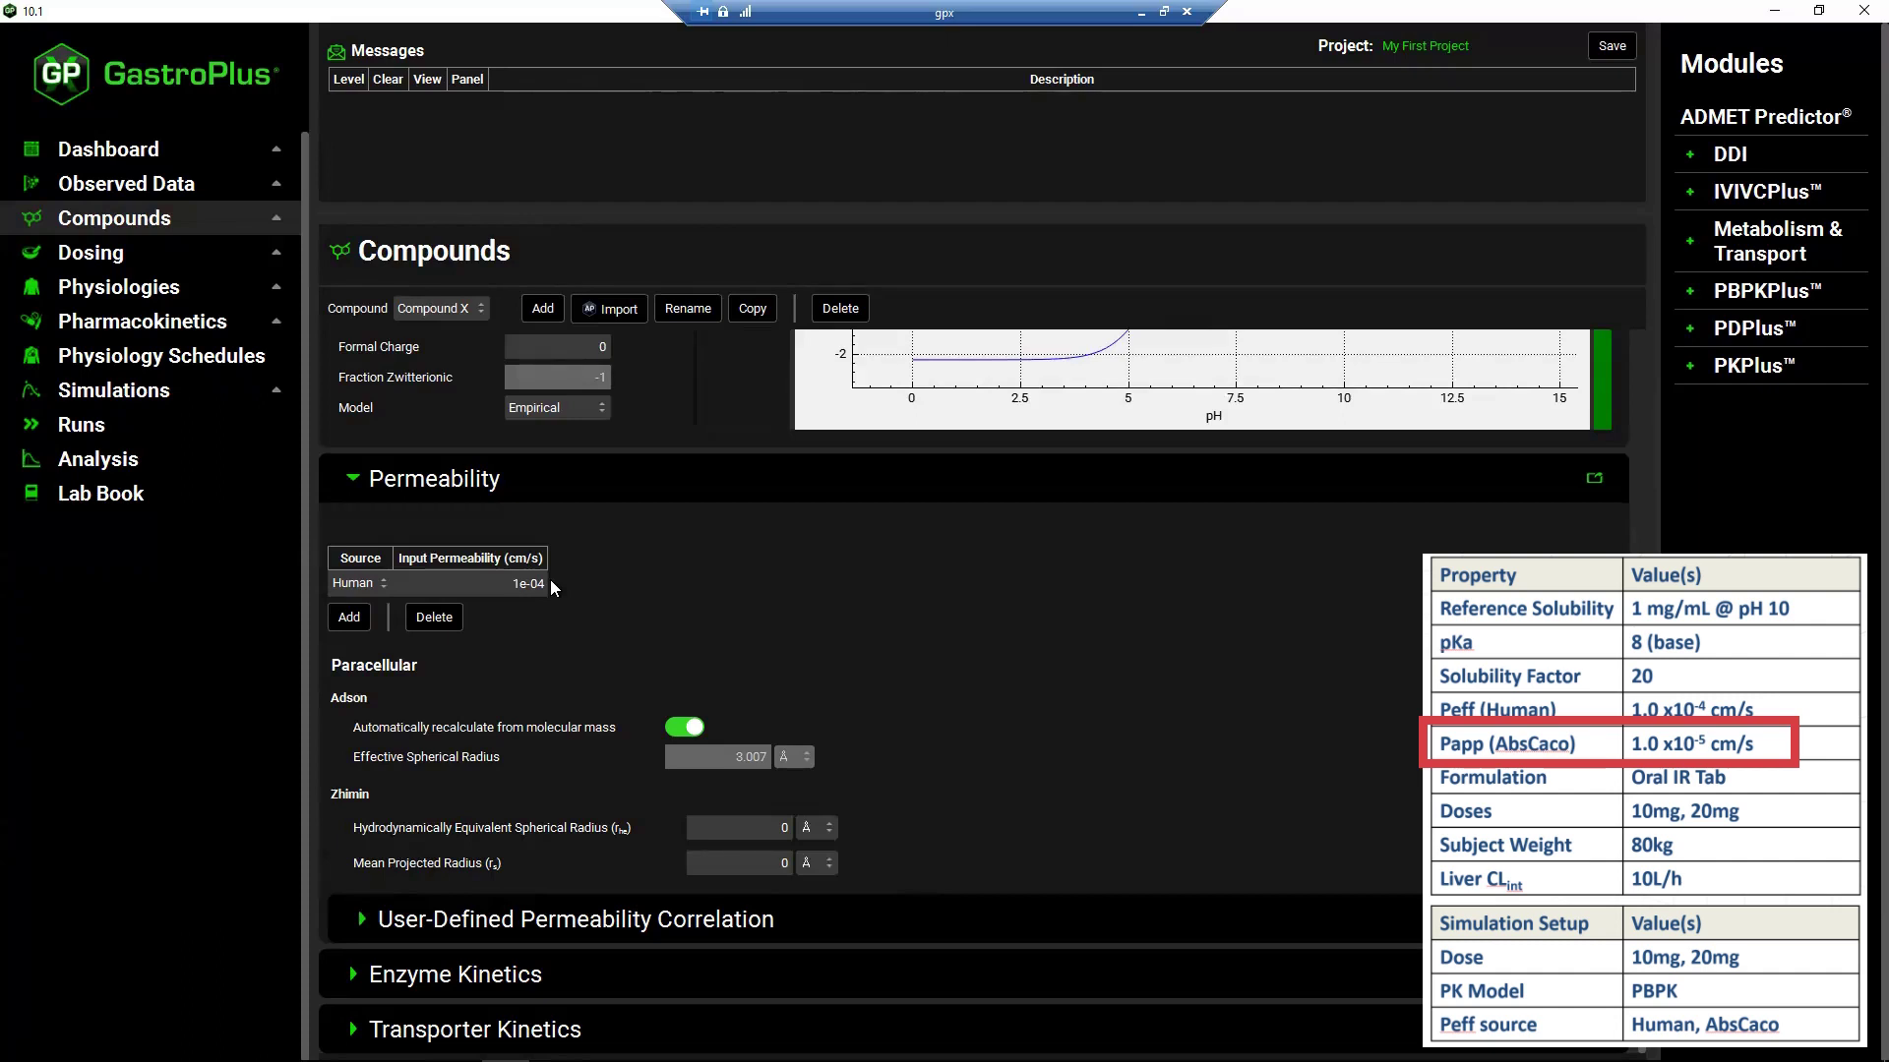
left_click(348, 617)
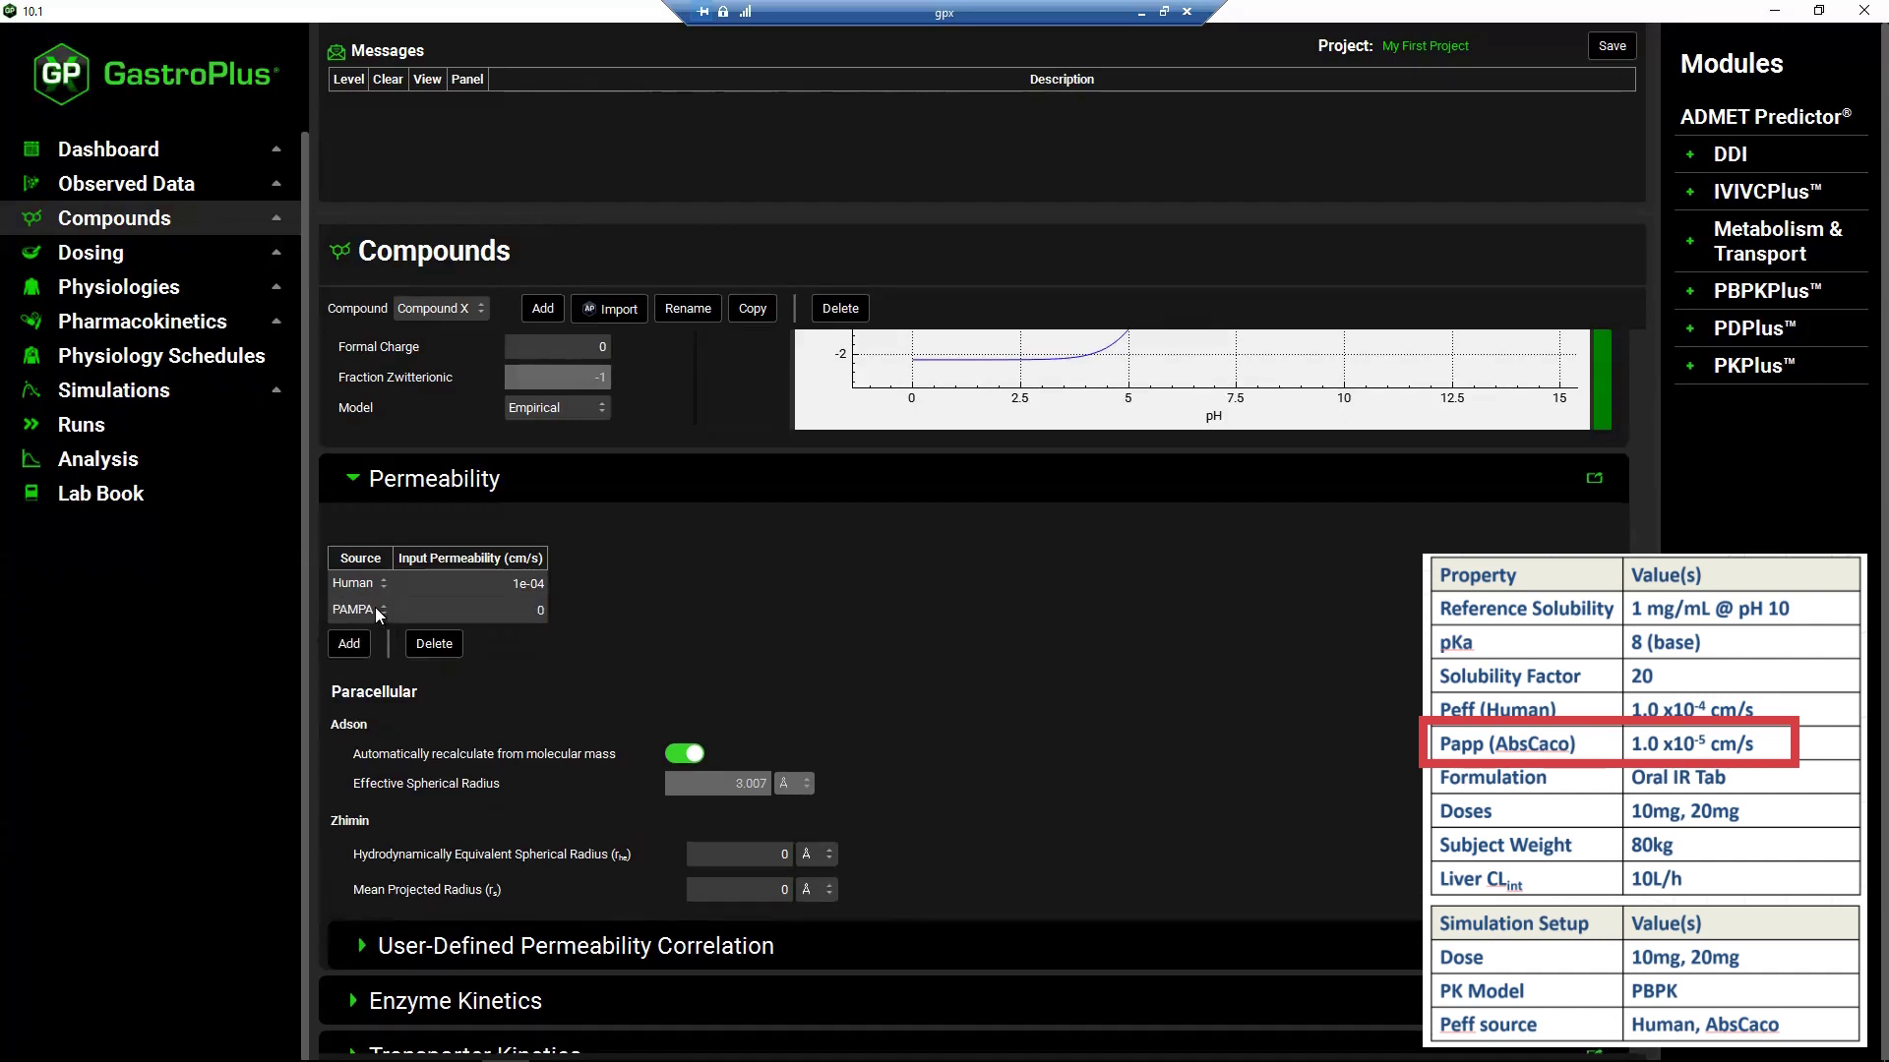
left_click(378, 611)
left_click(379, 611)
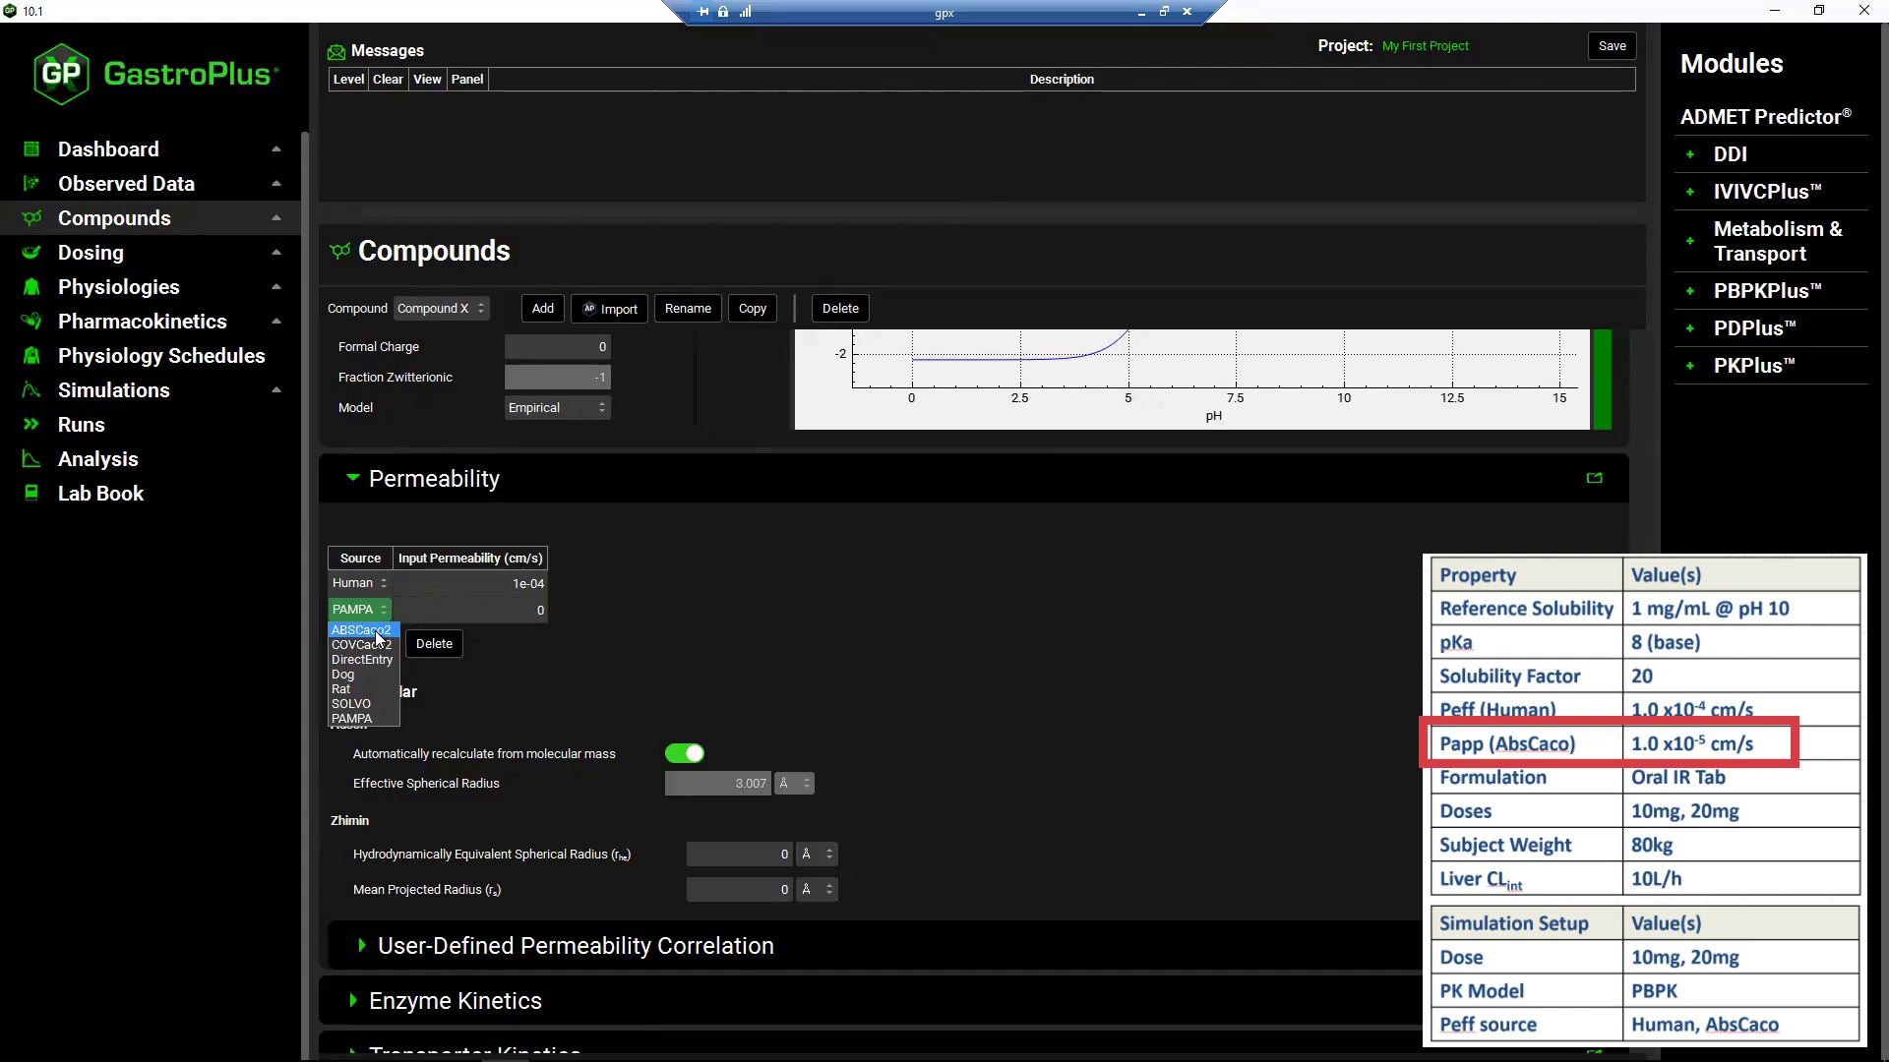
left_click(376, 631)
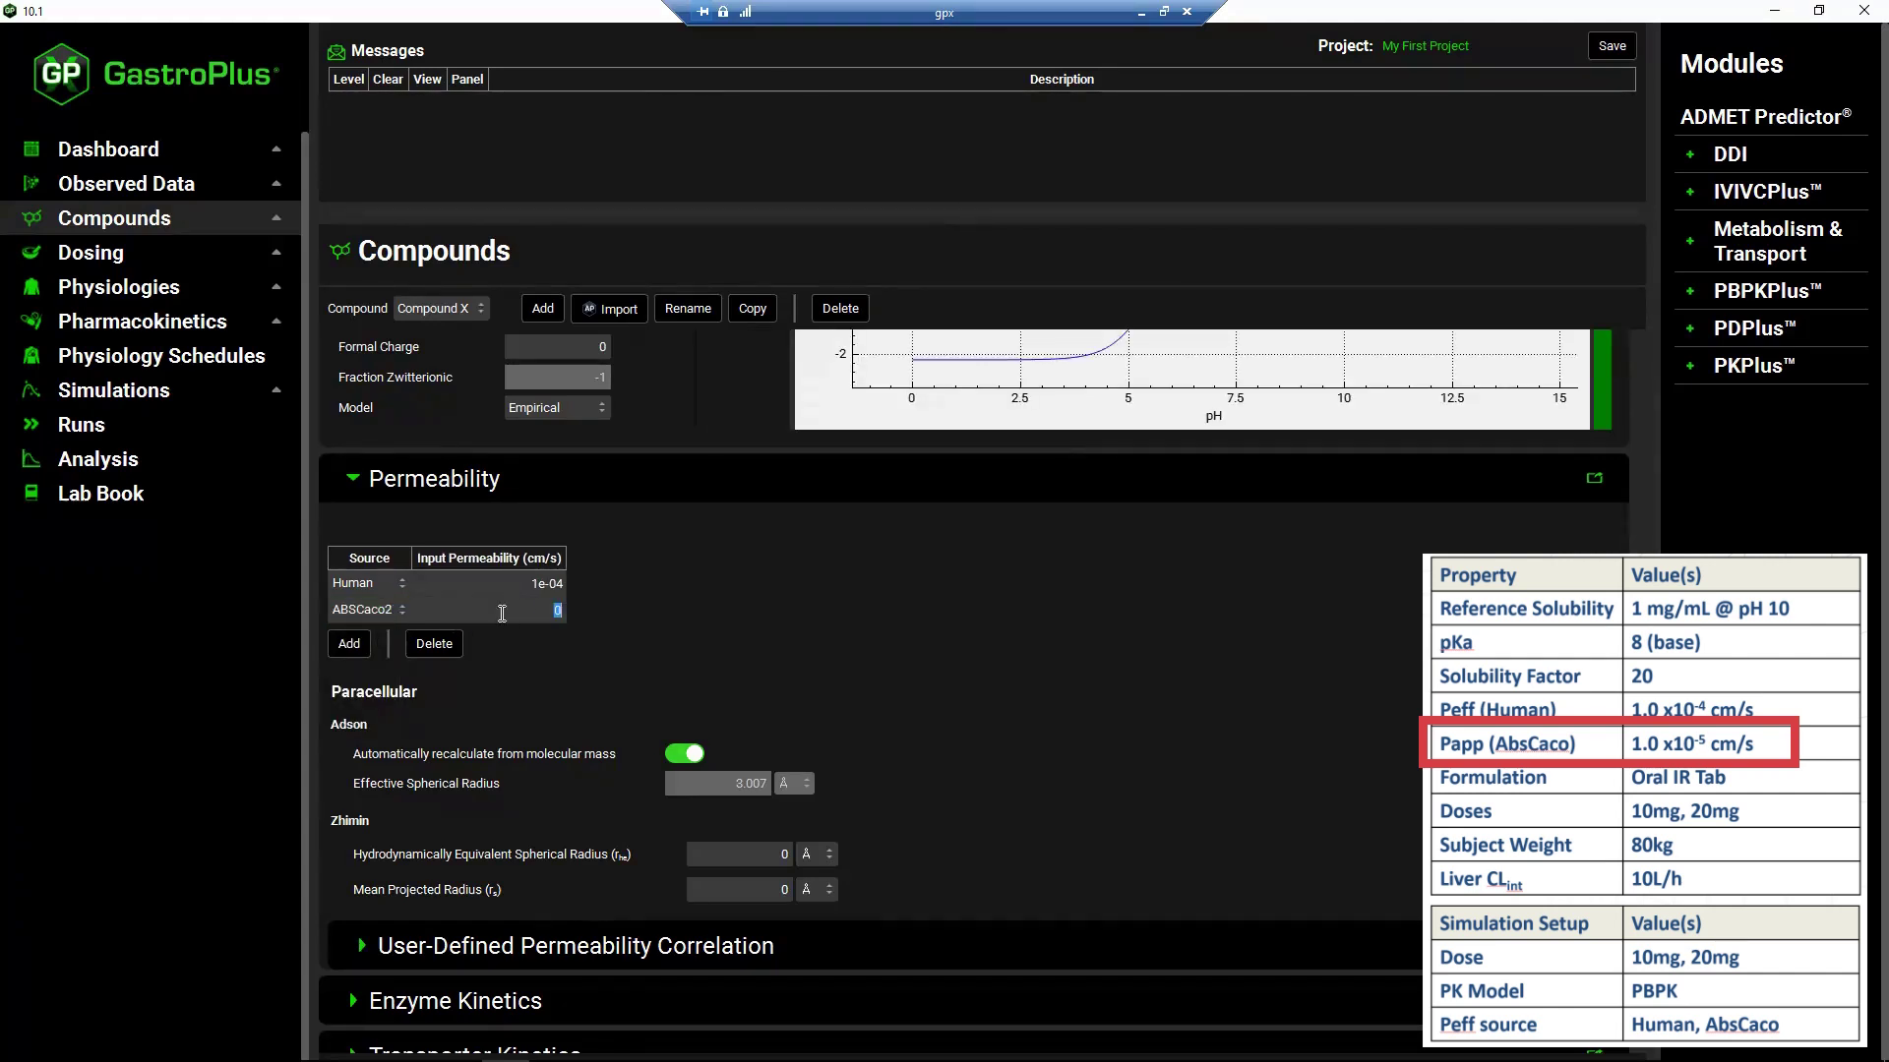
type("1e-5")
key("Return")
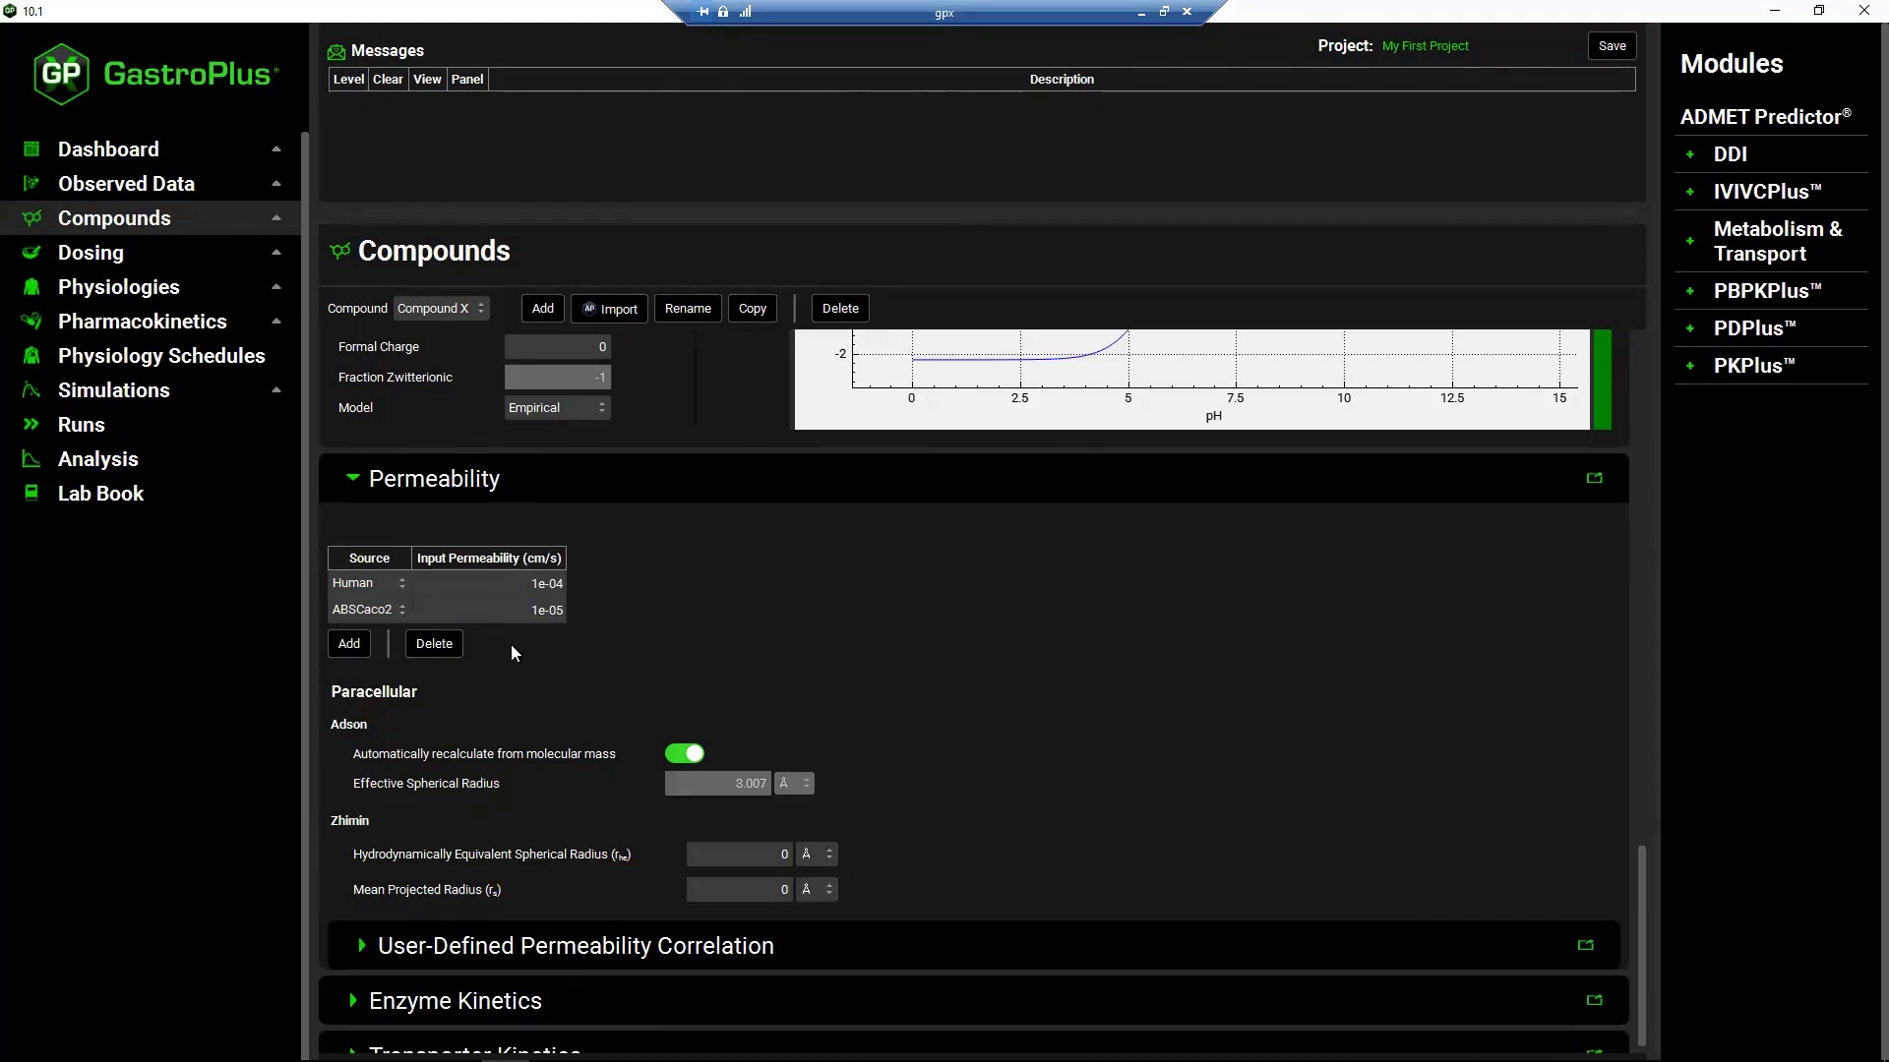
scroll(516, 651, "down", 1)
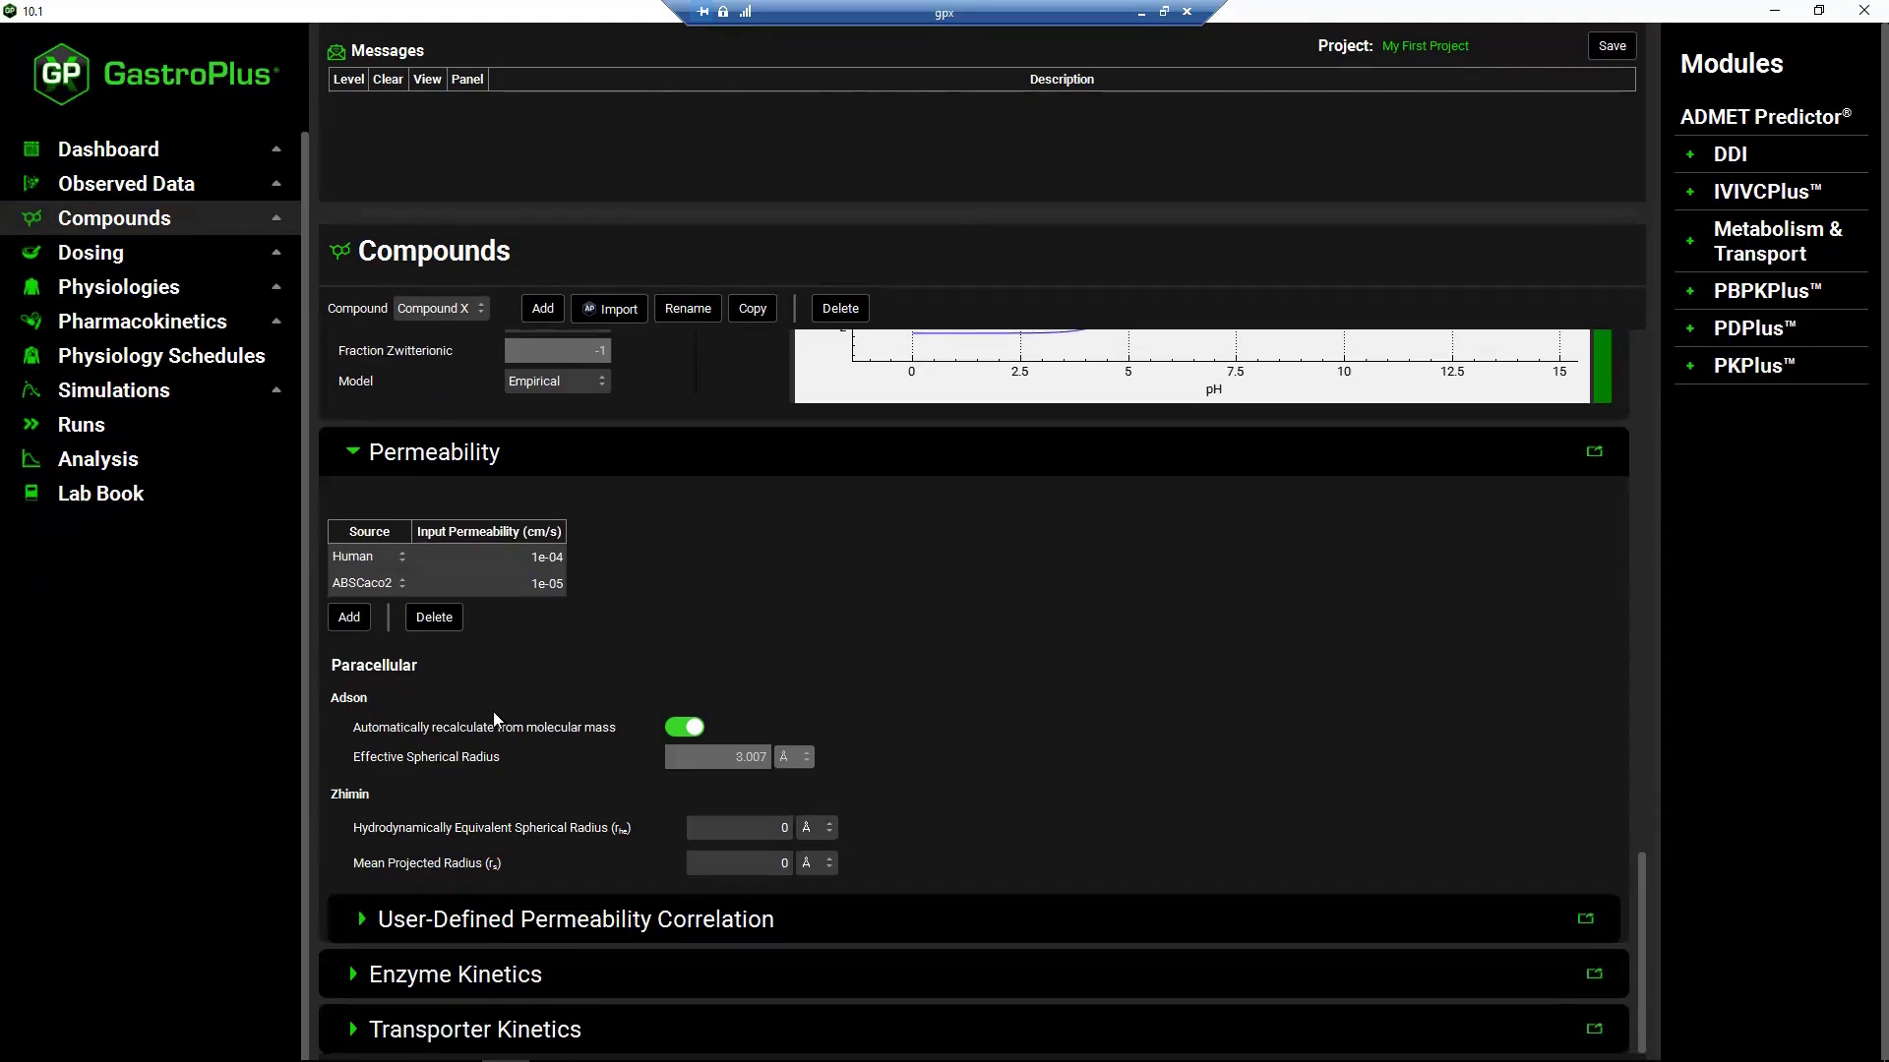
left_click(334, 958)
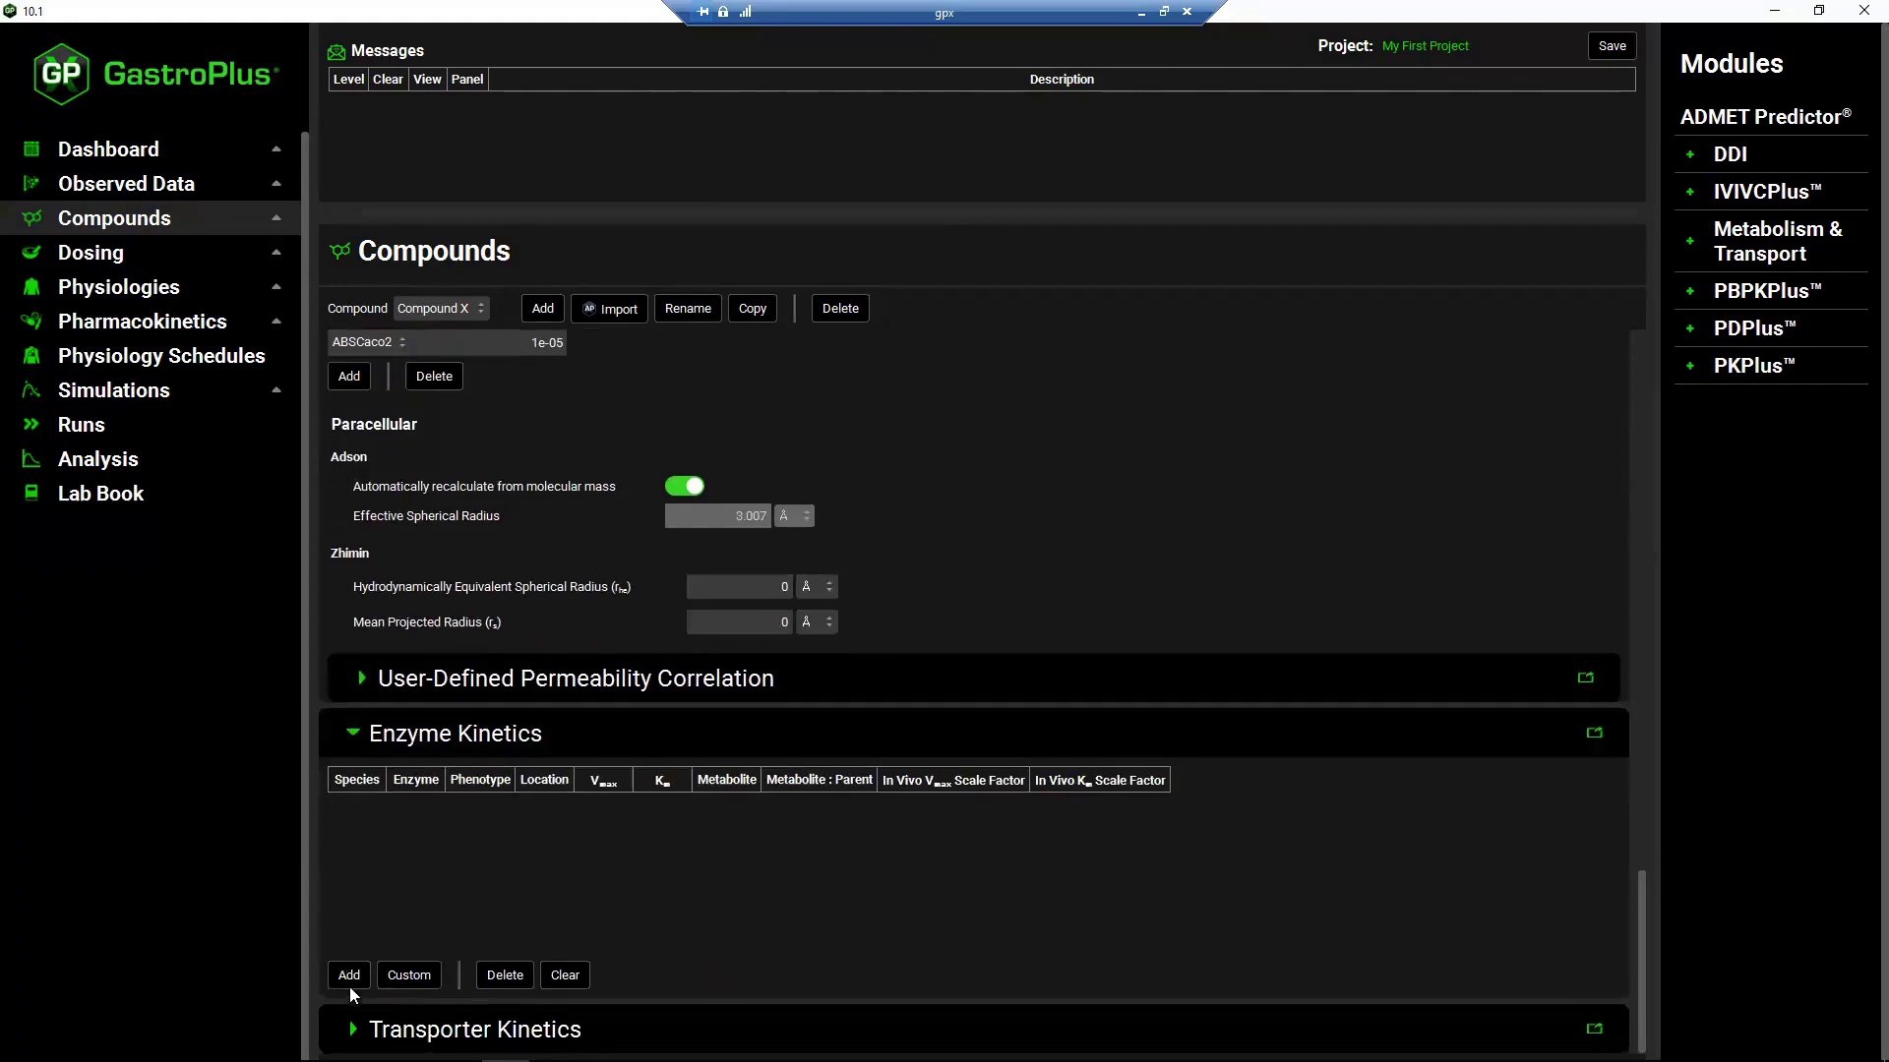
left_click(394, 1029)
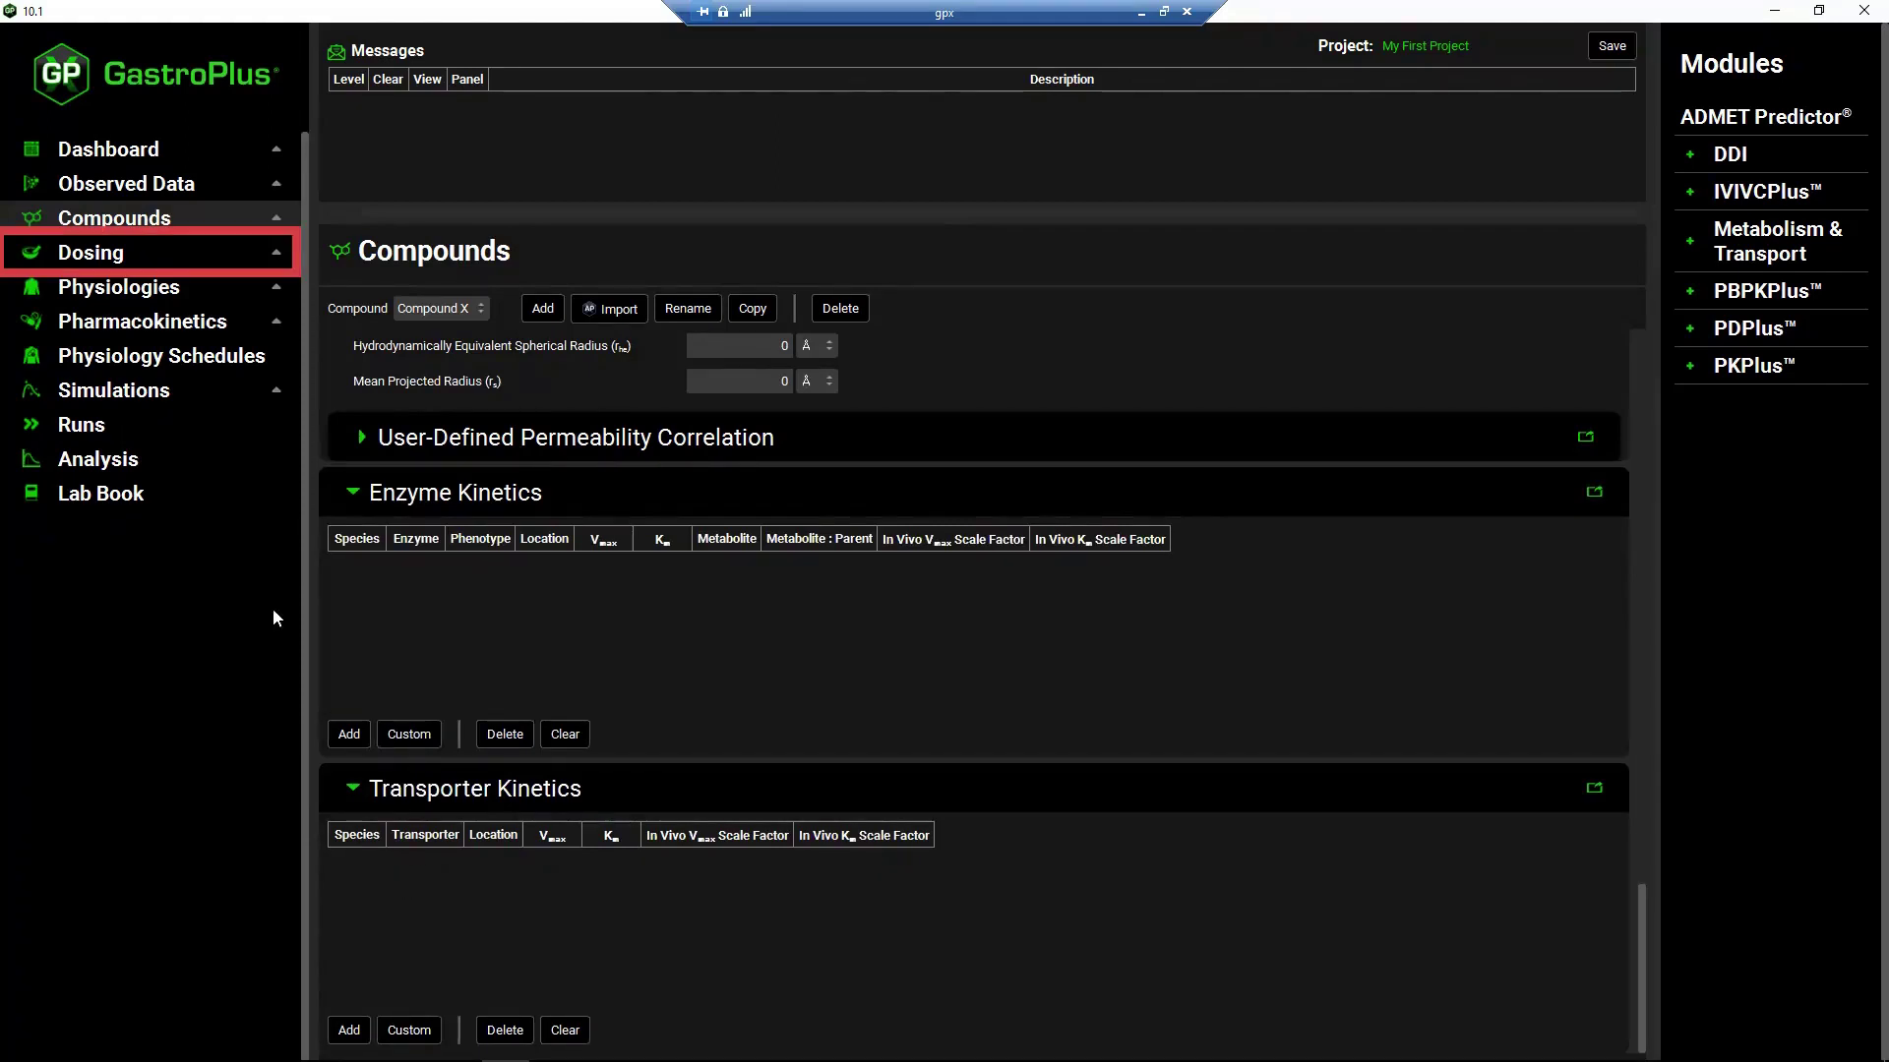
- On the Dosing page, add a formulation named 'Oral IR Tablet'
left_click(131, 258)
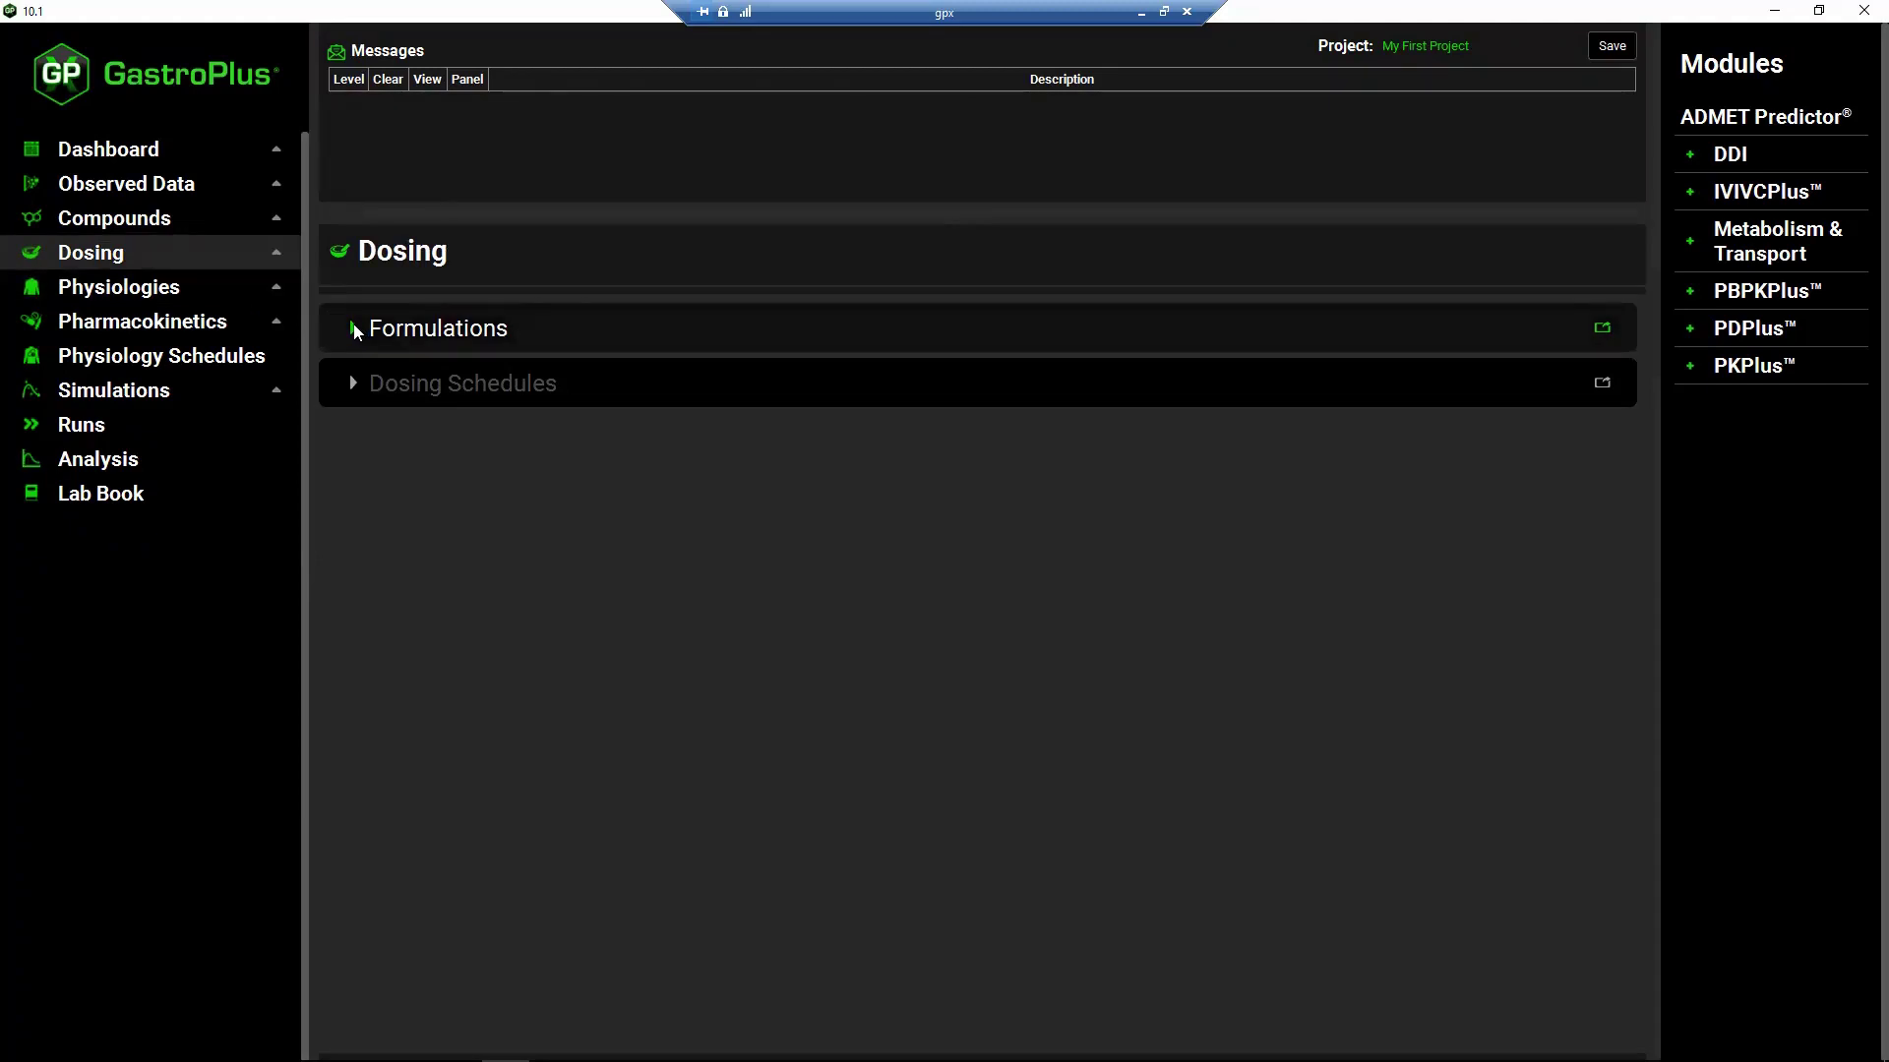
left_click(355, 330)
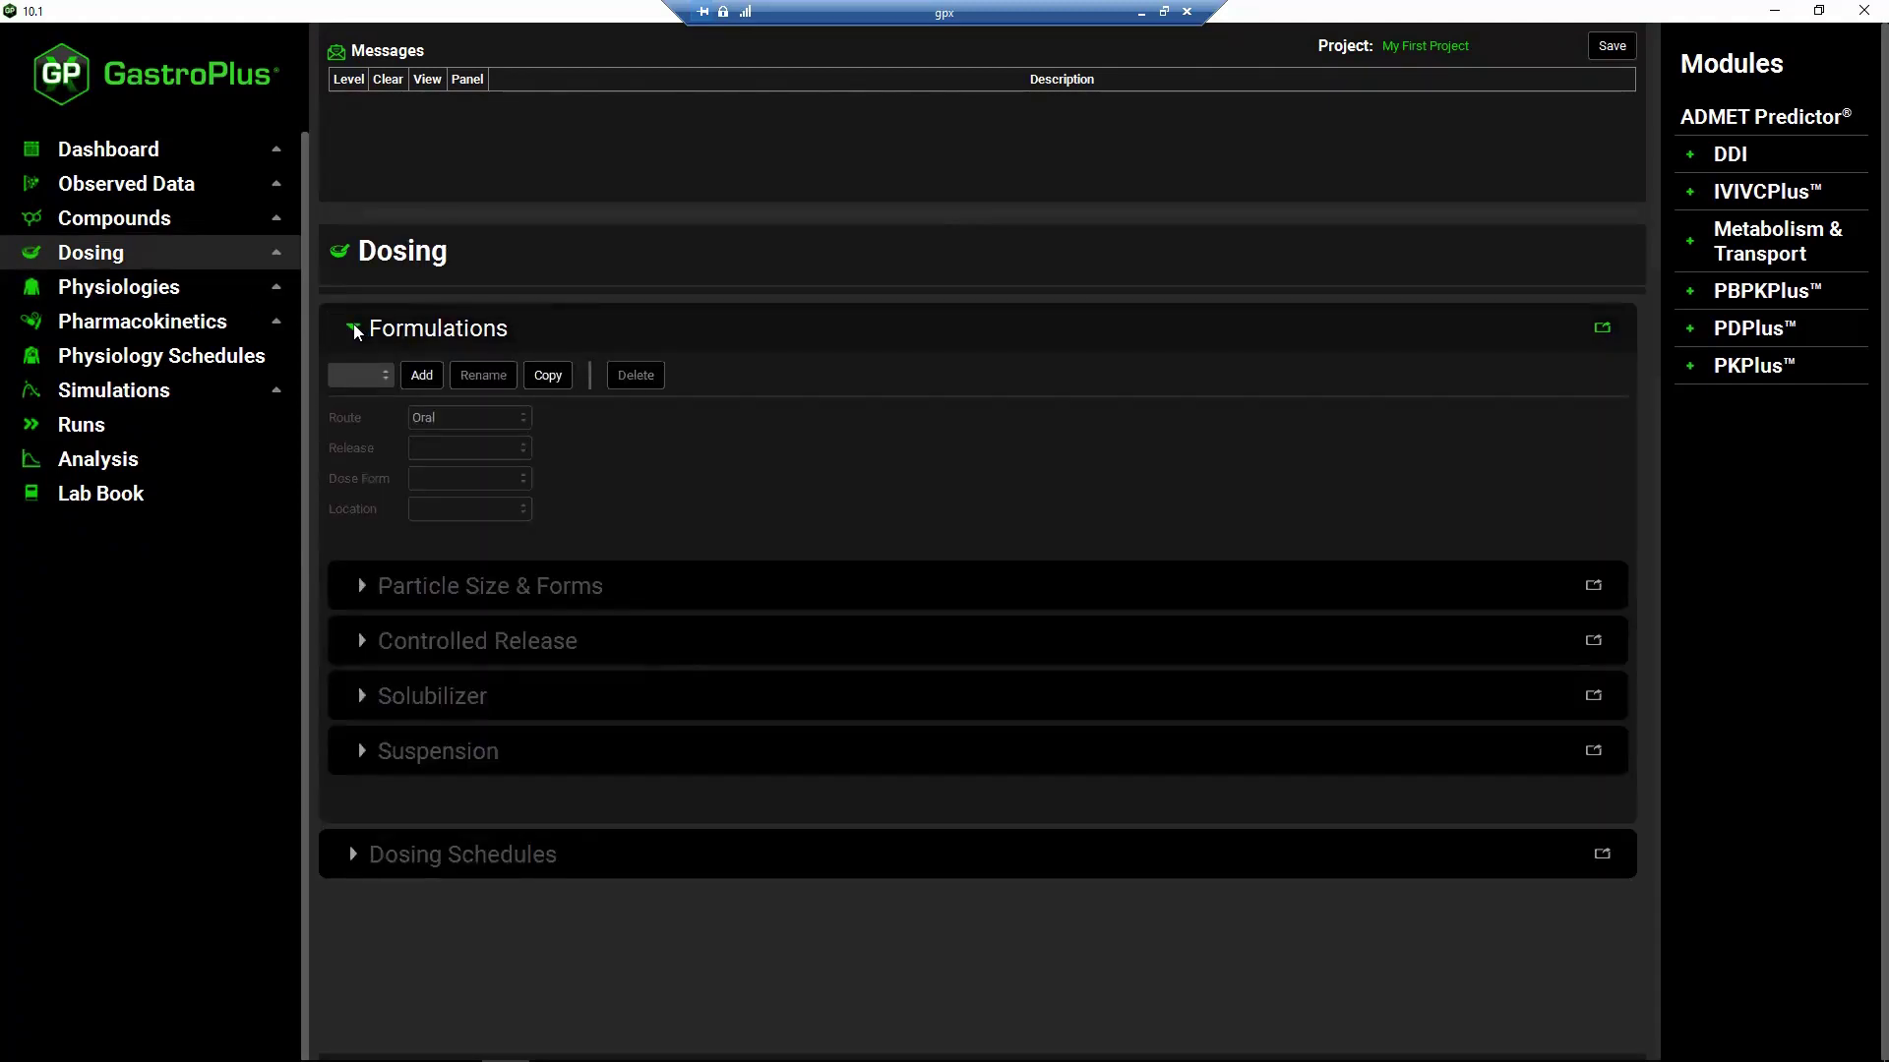
left_click(421, 375)
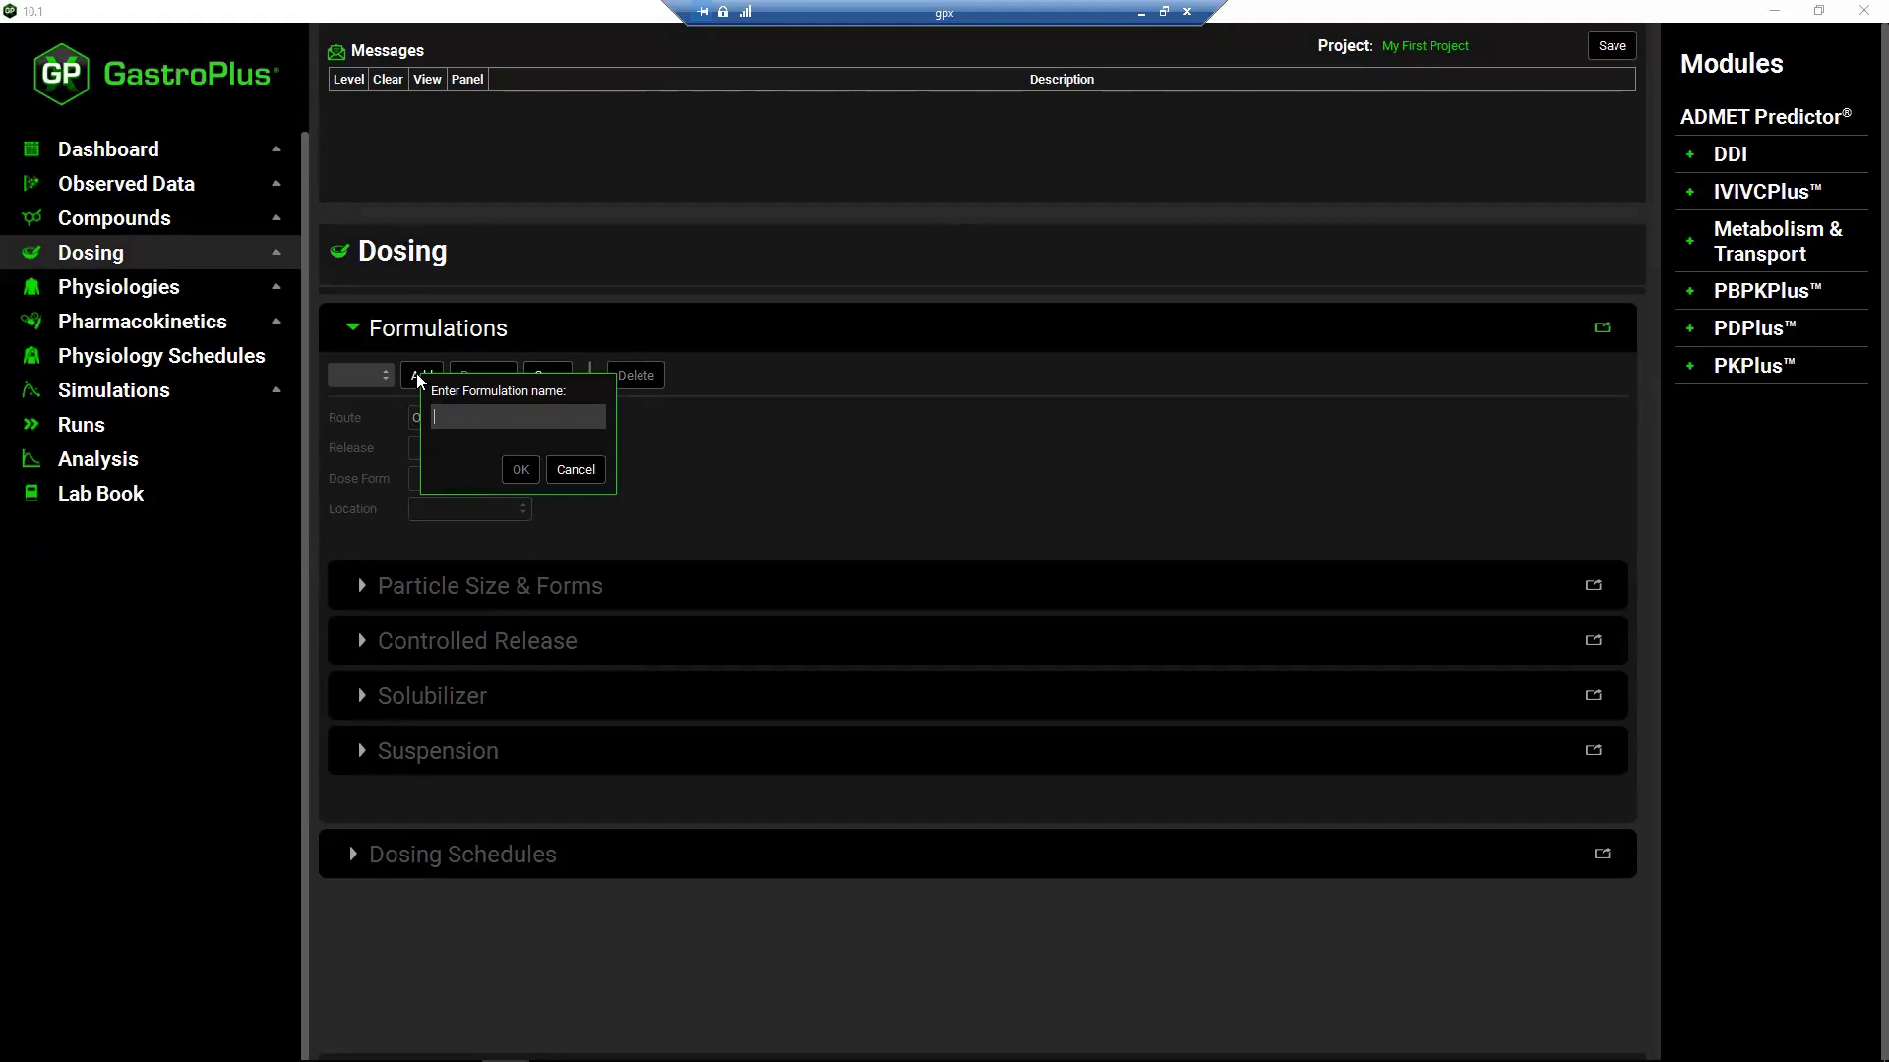
type("Oral")
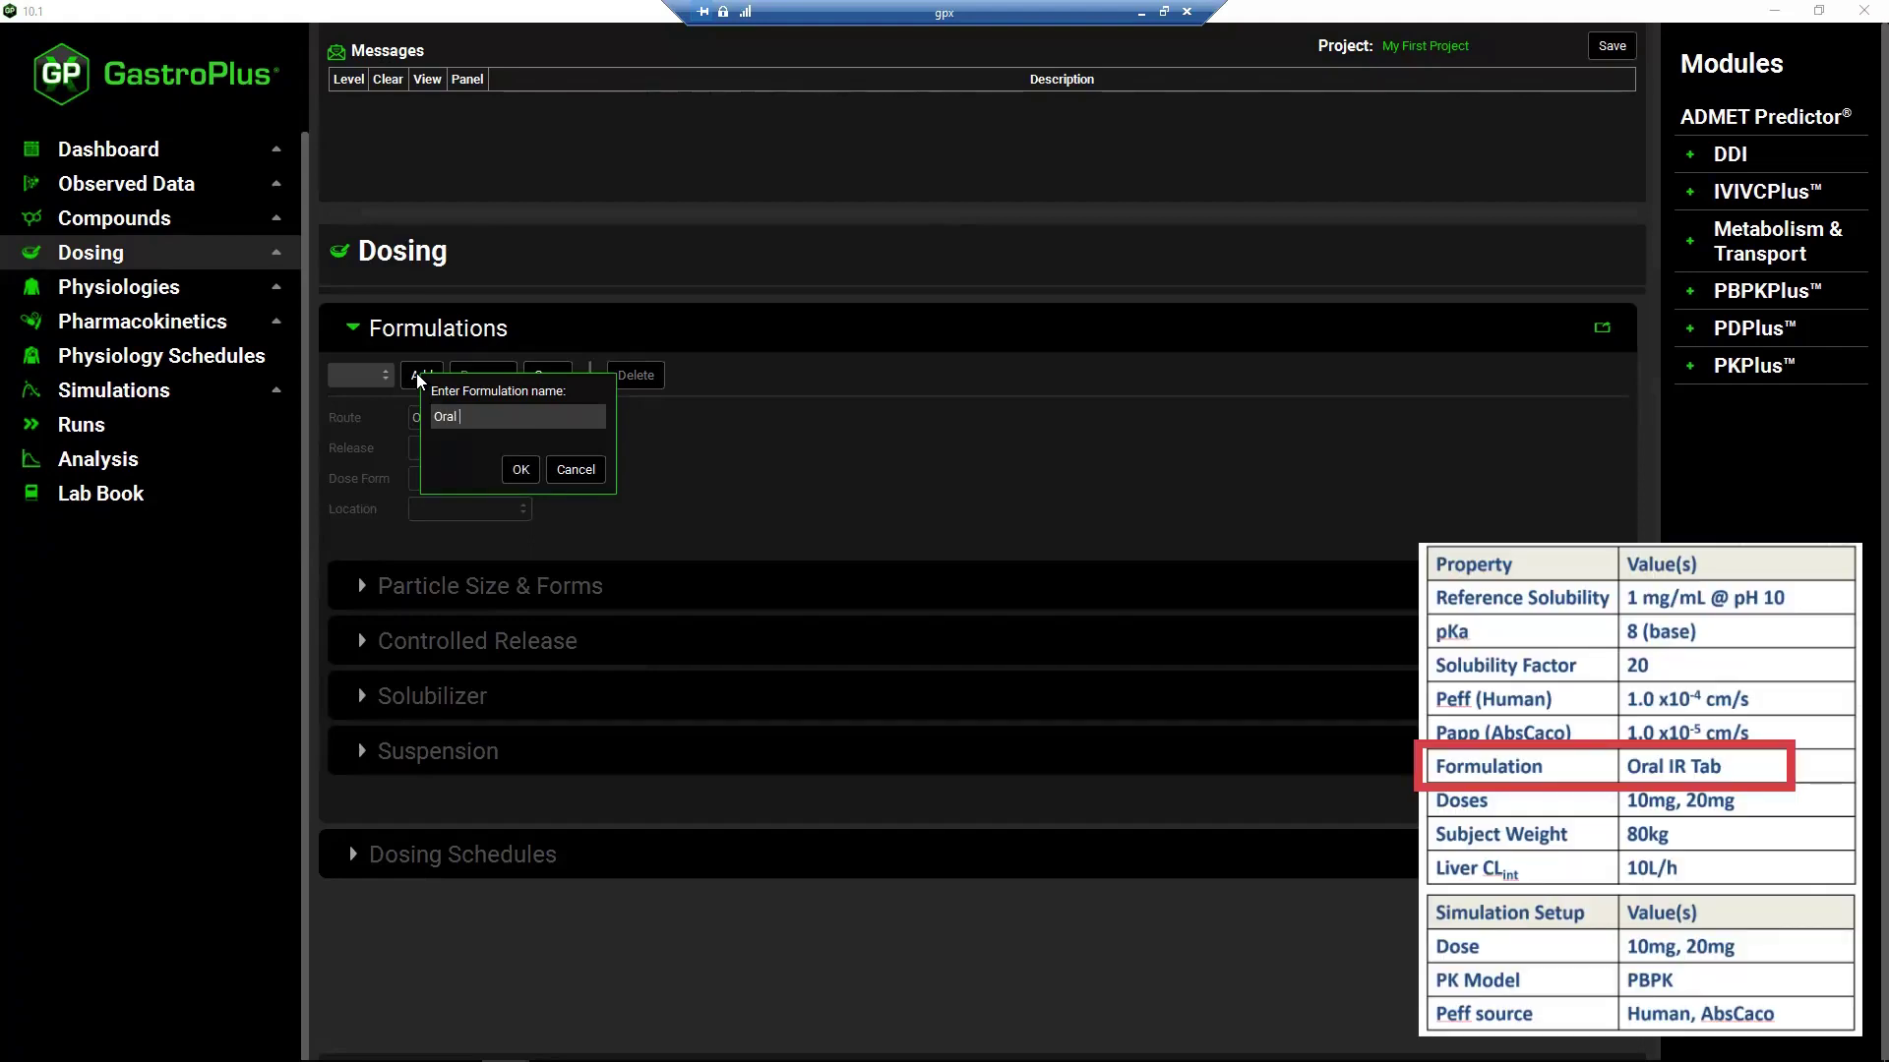
type(" IR Tablet")
left_click(521, 469)
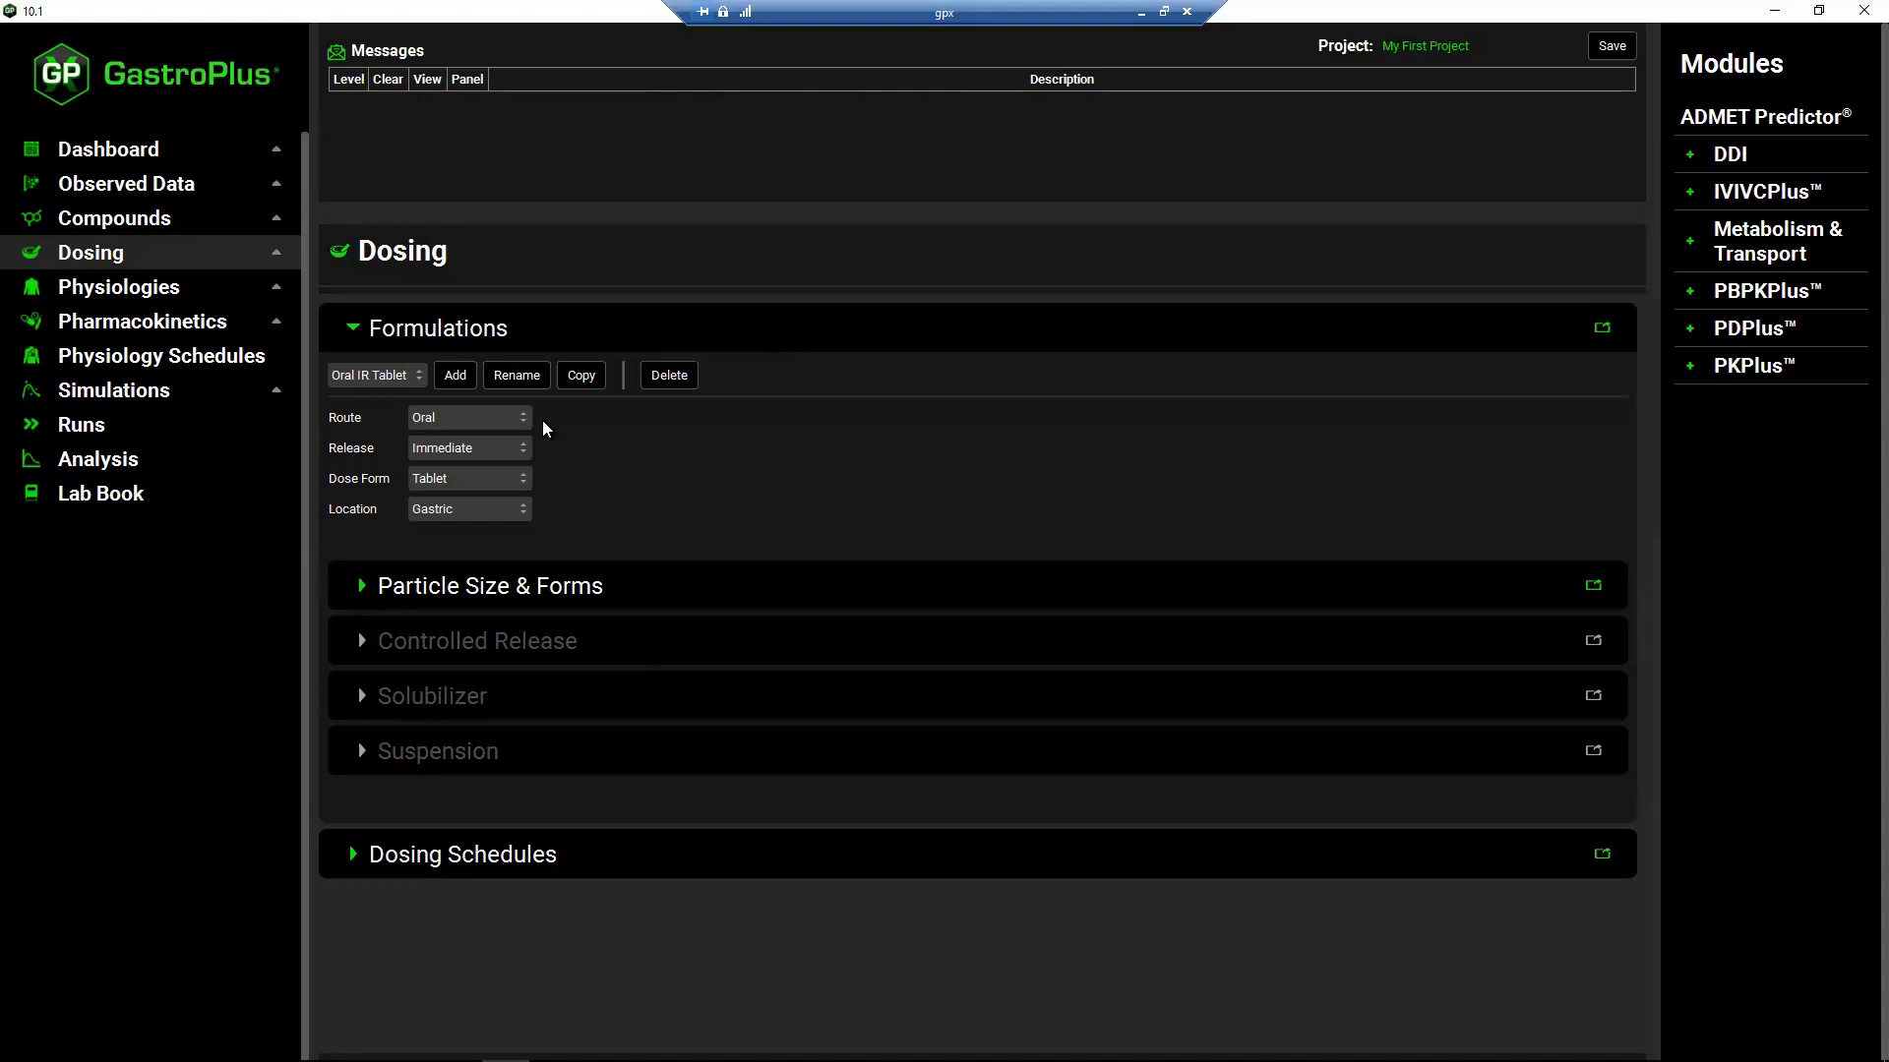
- Add a dosing schedule named '10mg IR Tab PO x1'
left_click(354, 856)
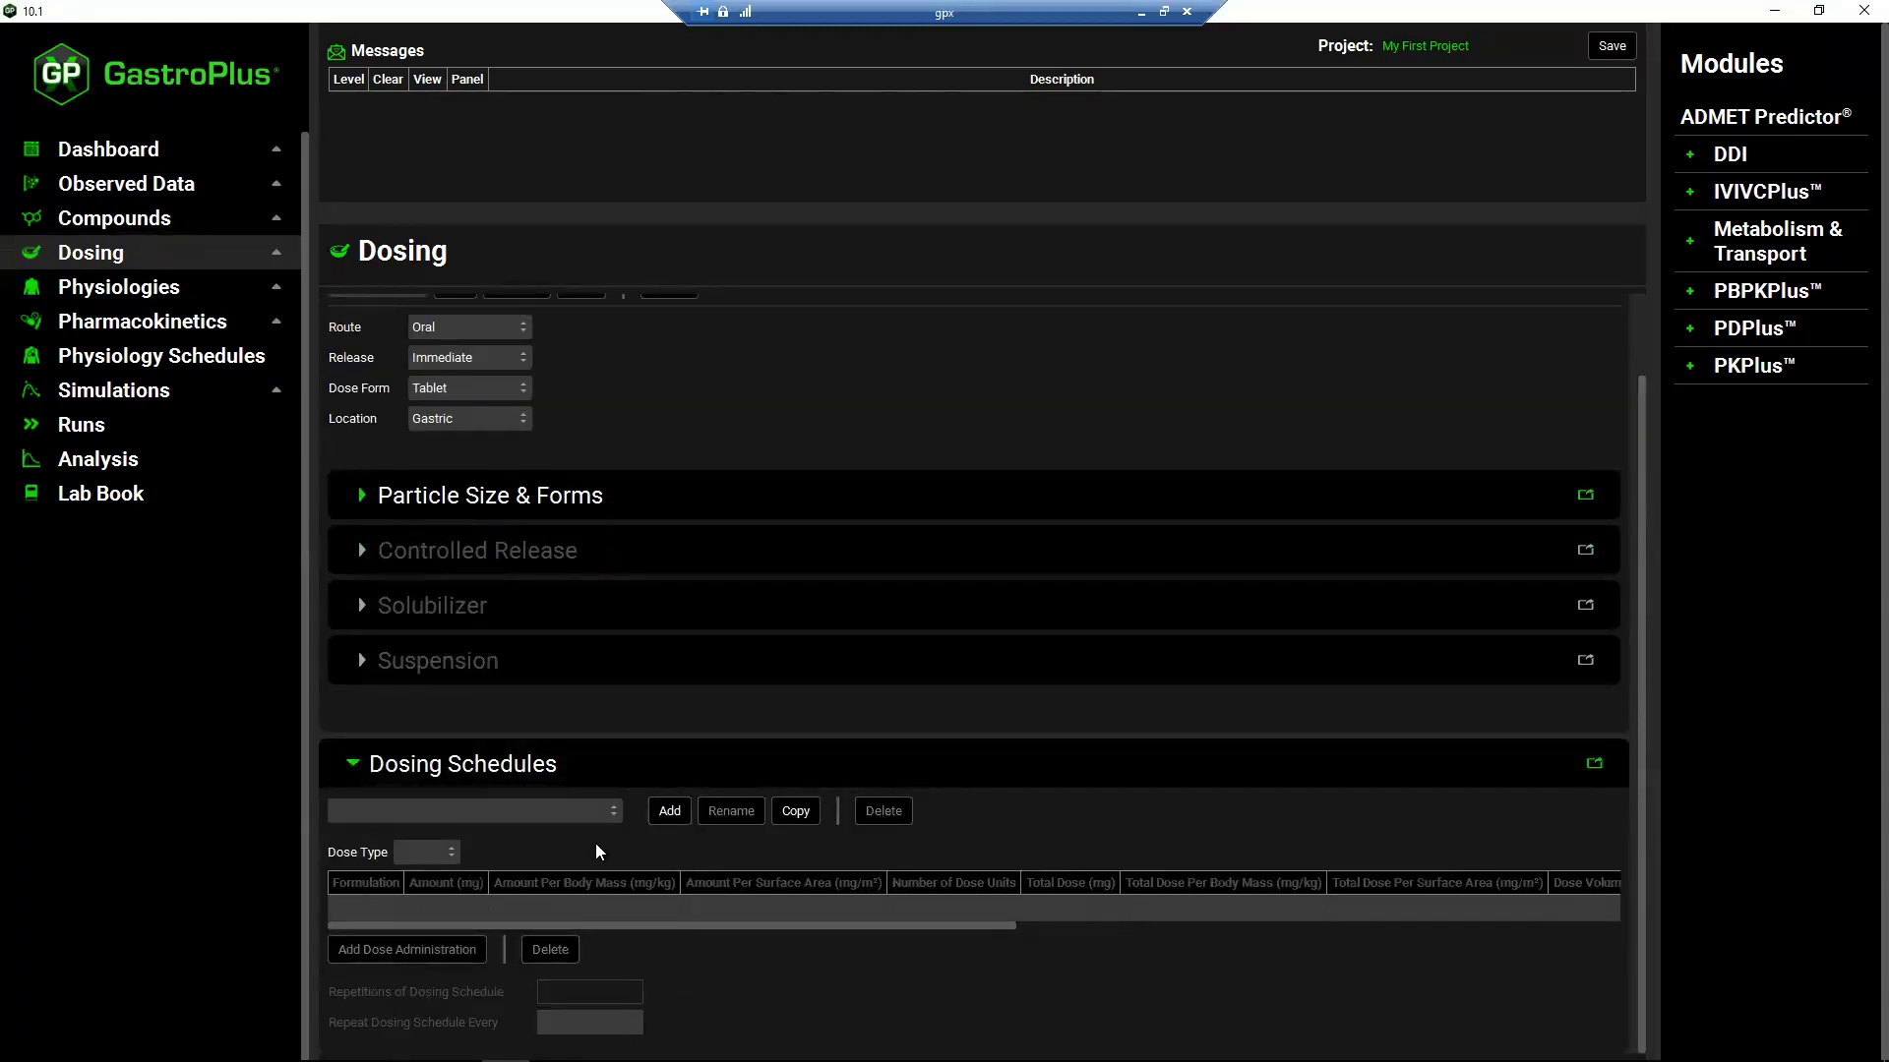
left_click(666, 816)
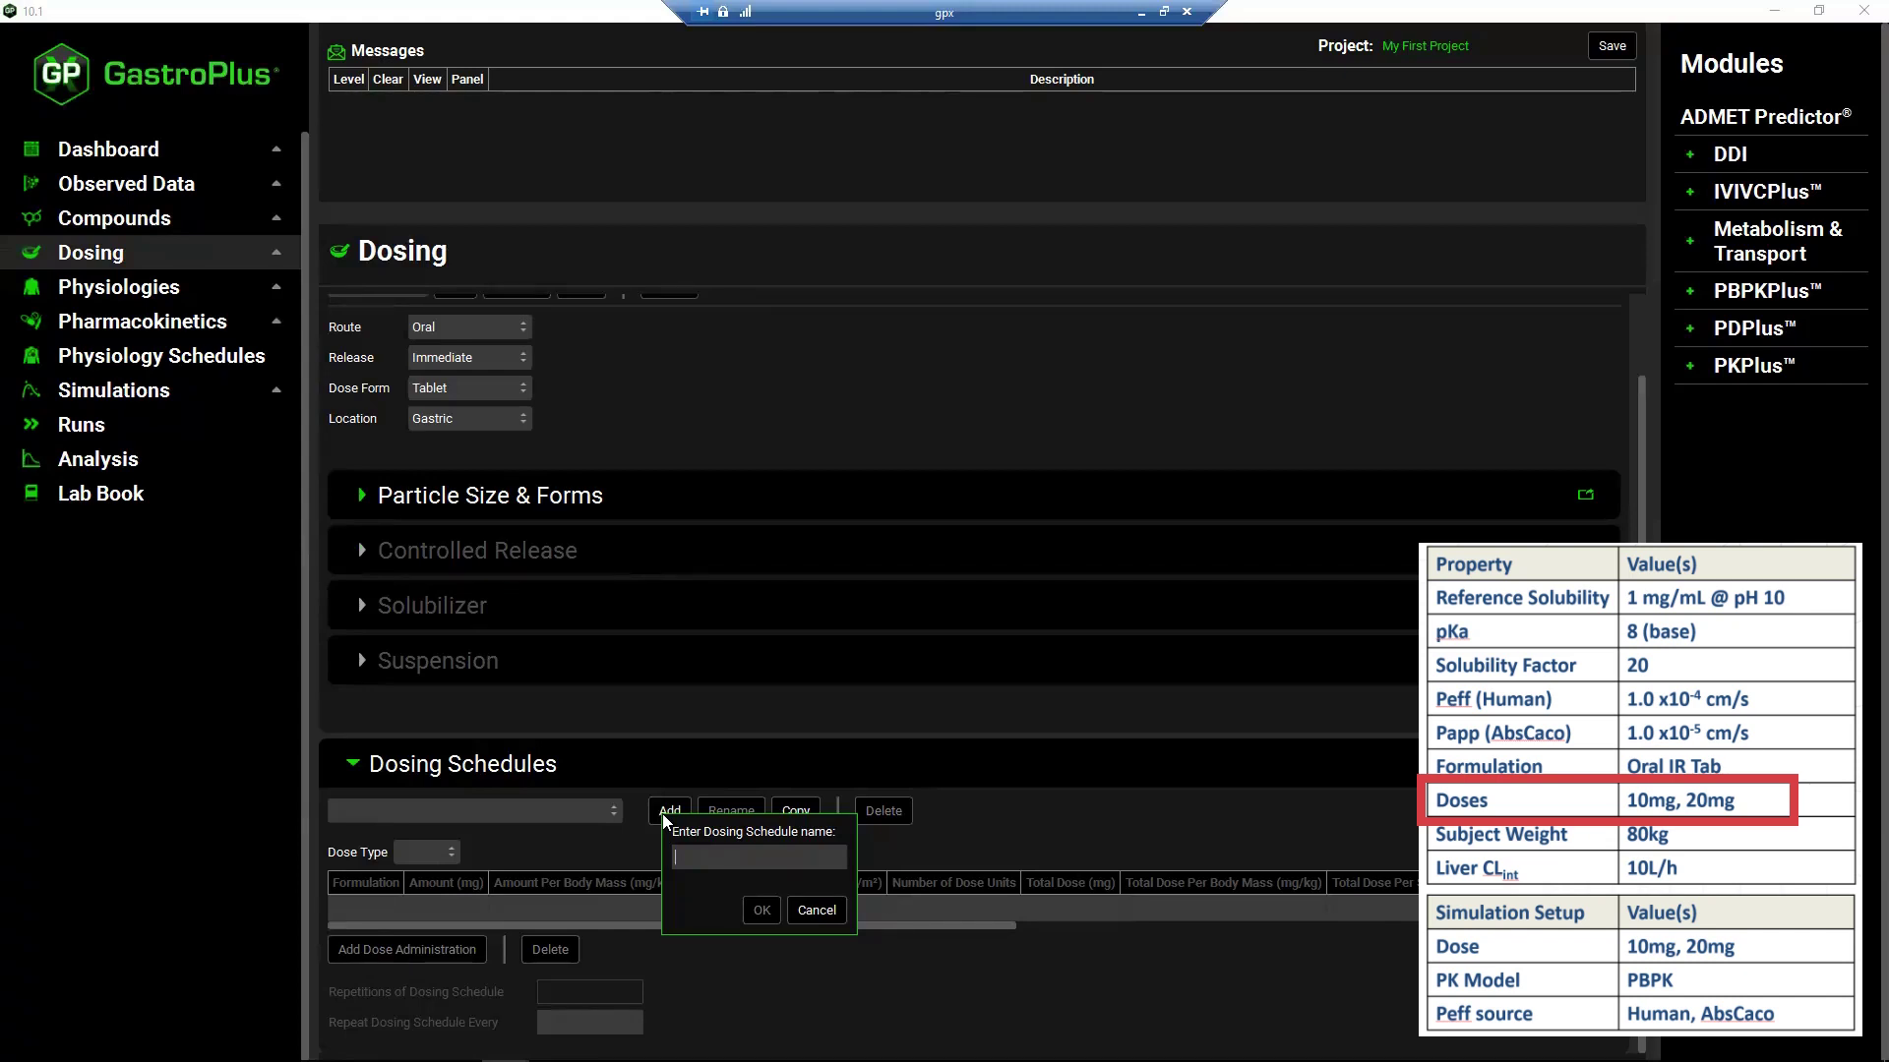
type("10mg IR Tab PO x")
type("1")
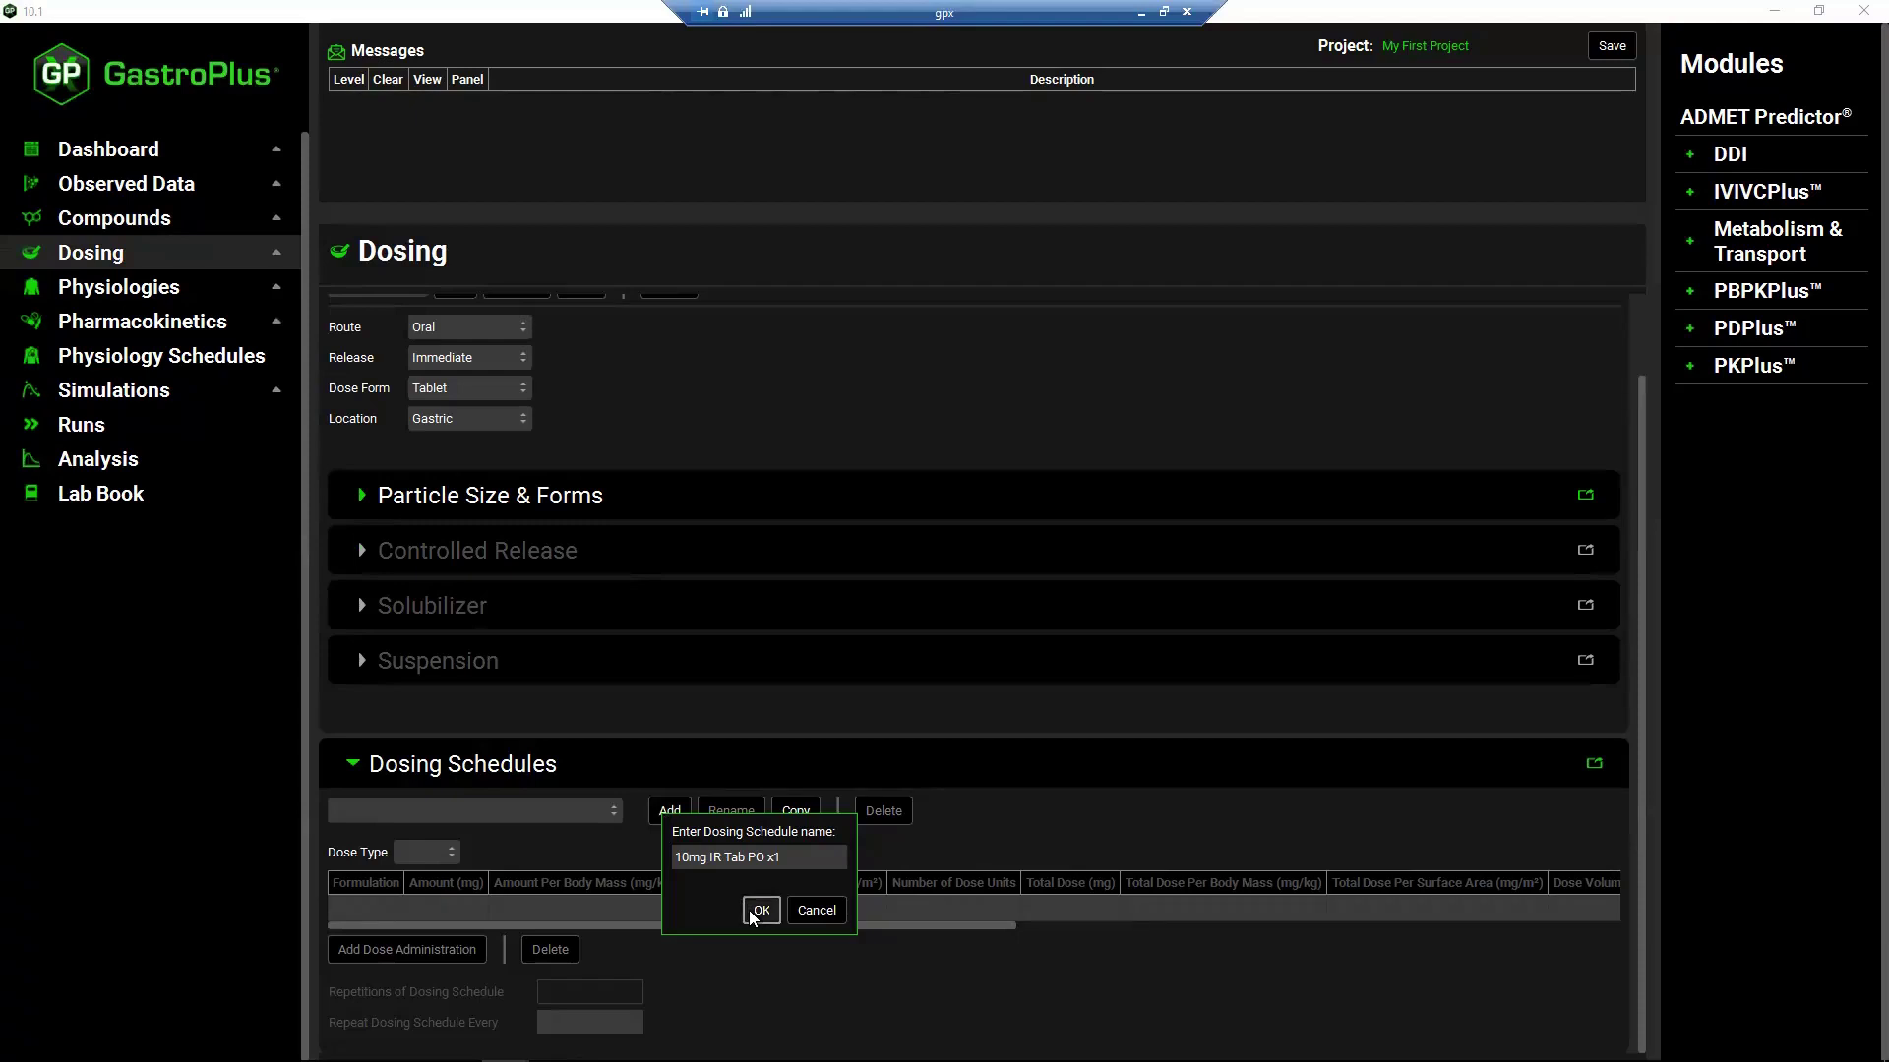
left_click(758, 911)
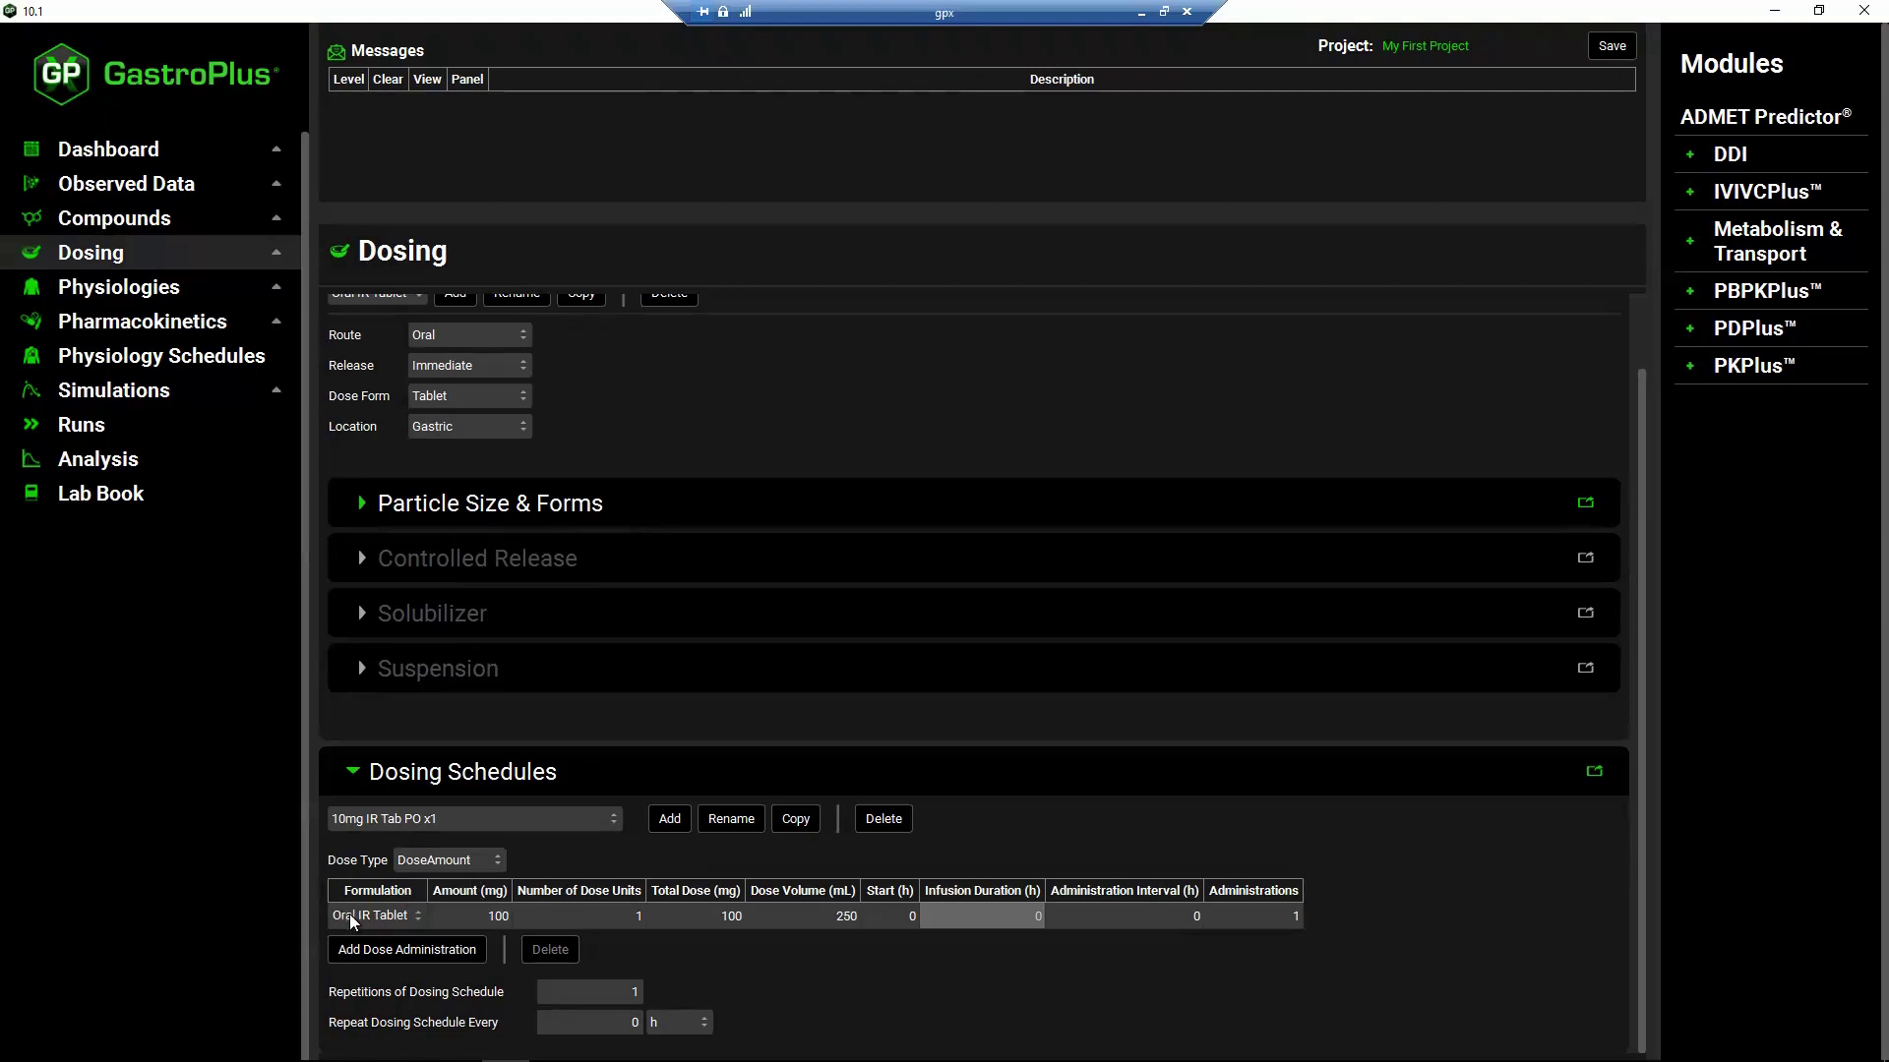
- Keep Oral IR Tablet as the formulation and set the dose amount to 10 mg
left_click(416, 918)
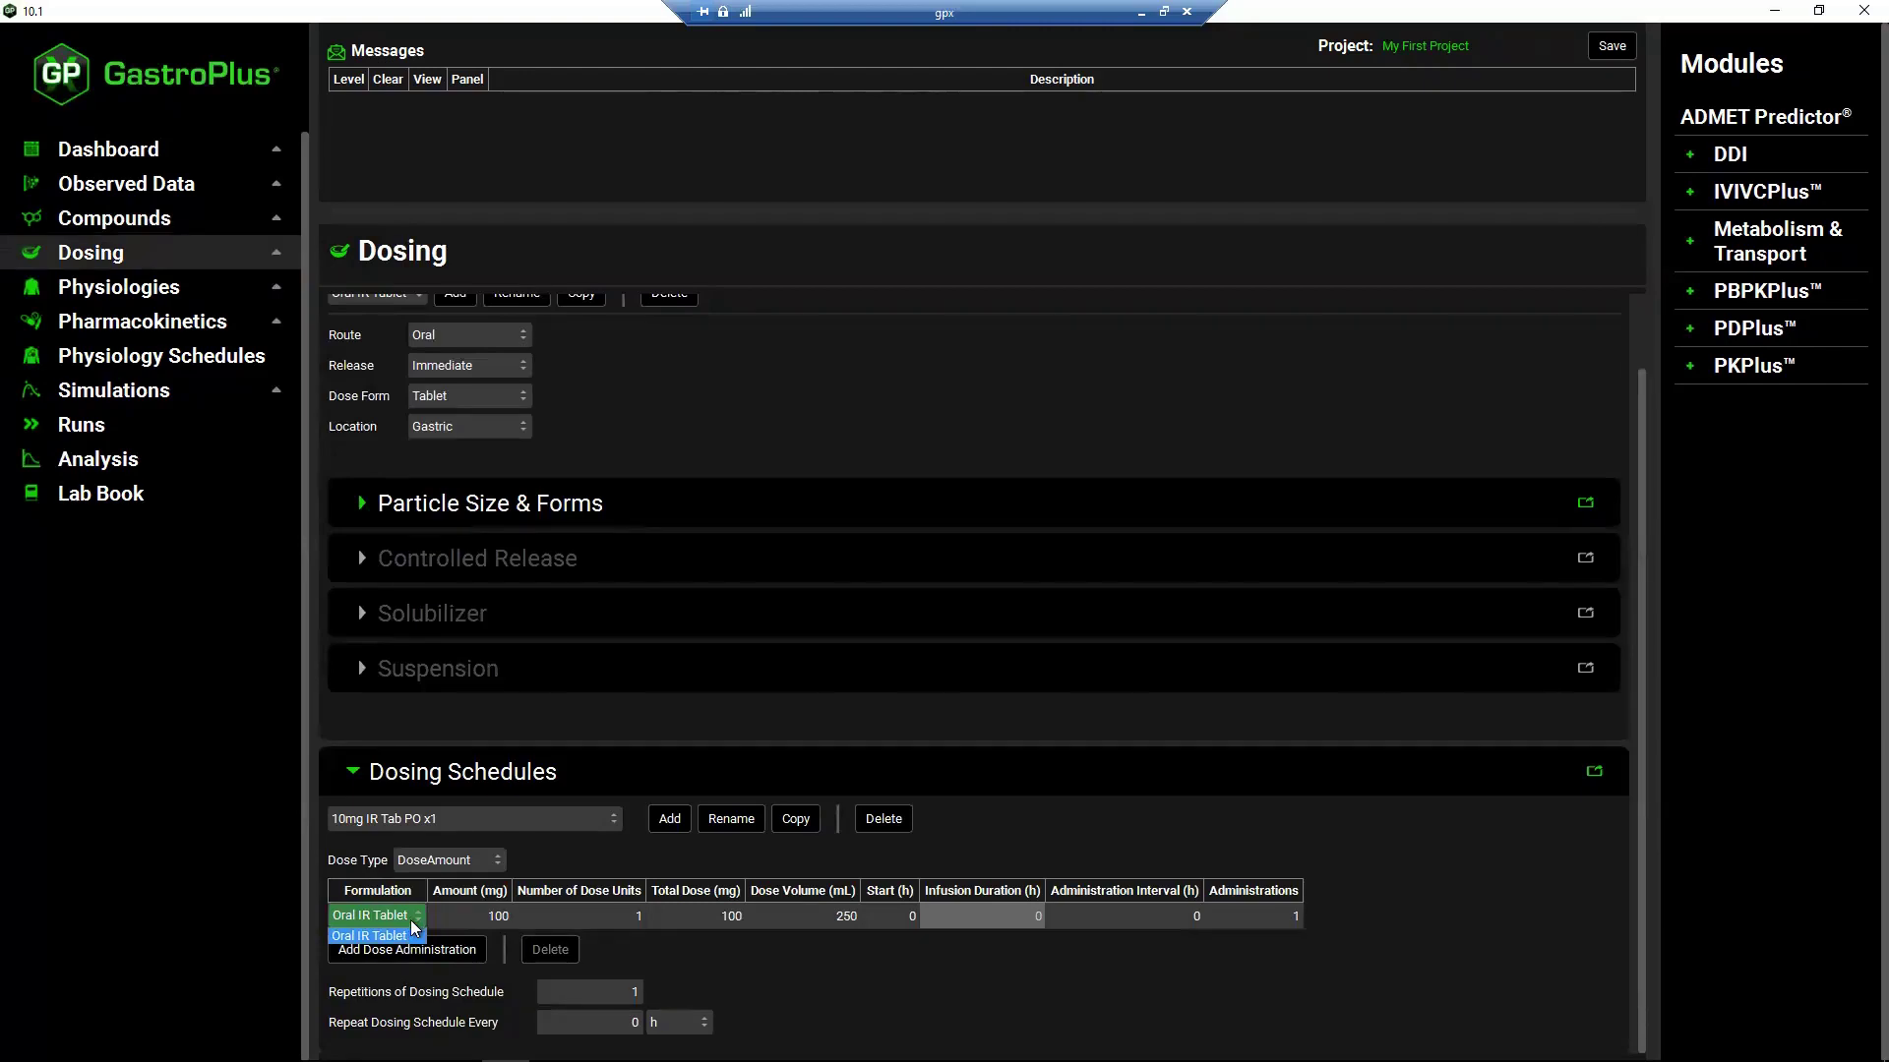
left_click(669, 943)
double_click(497, 917)
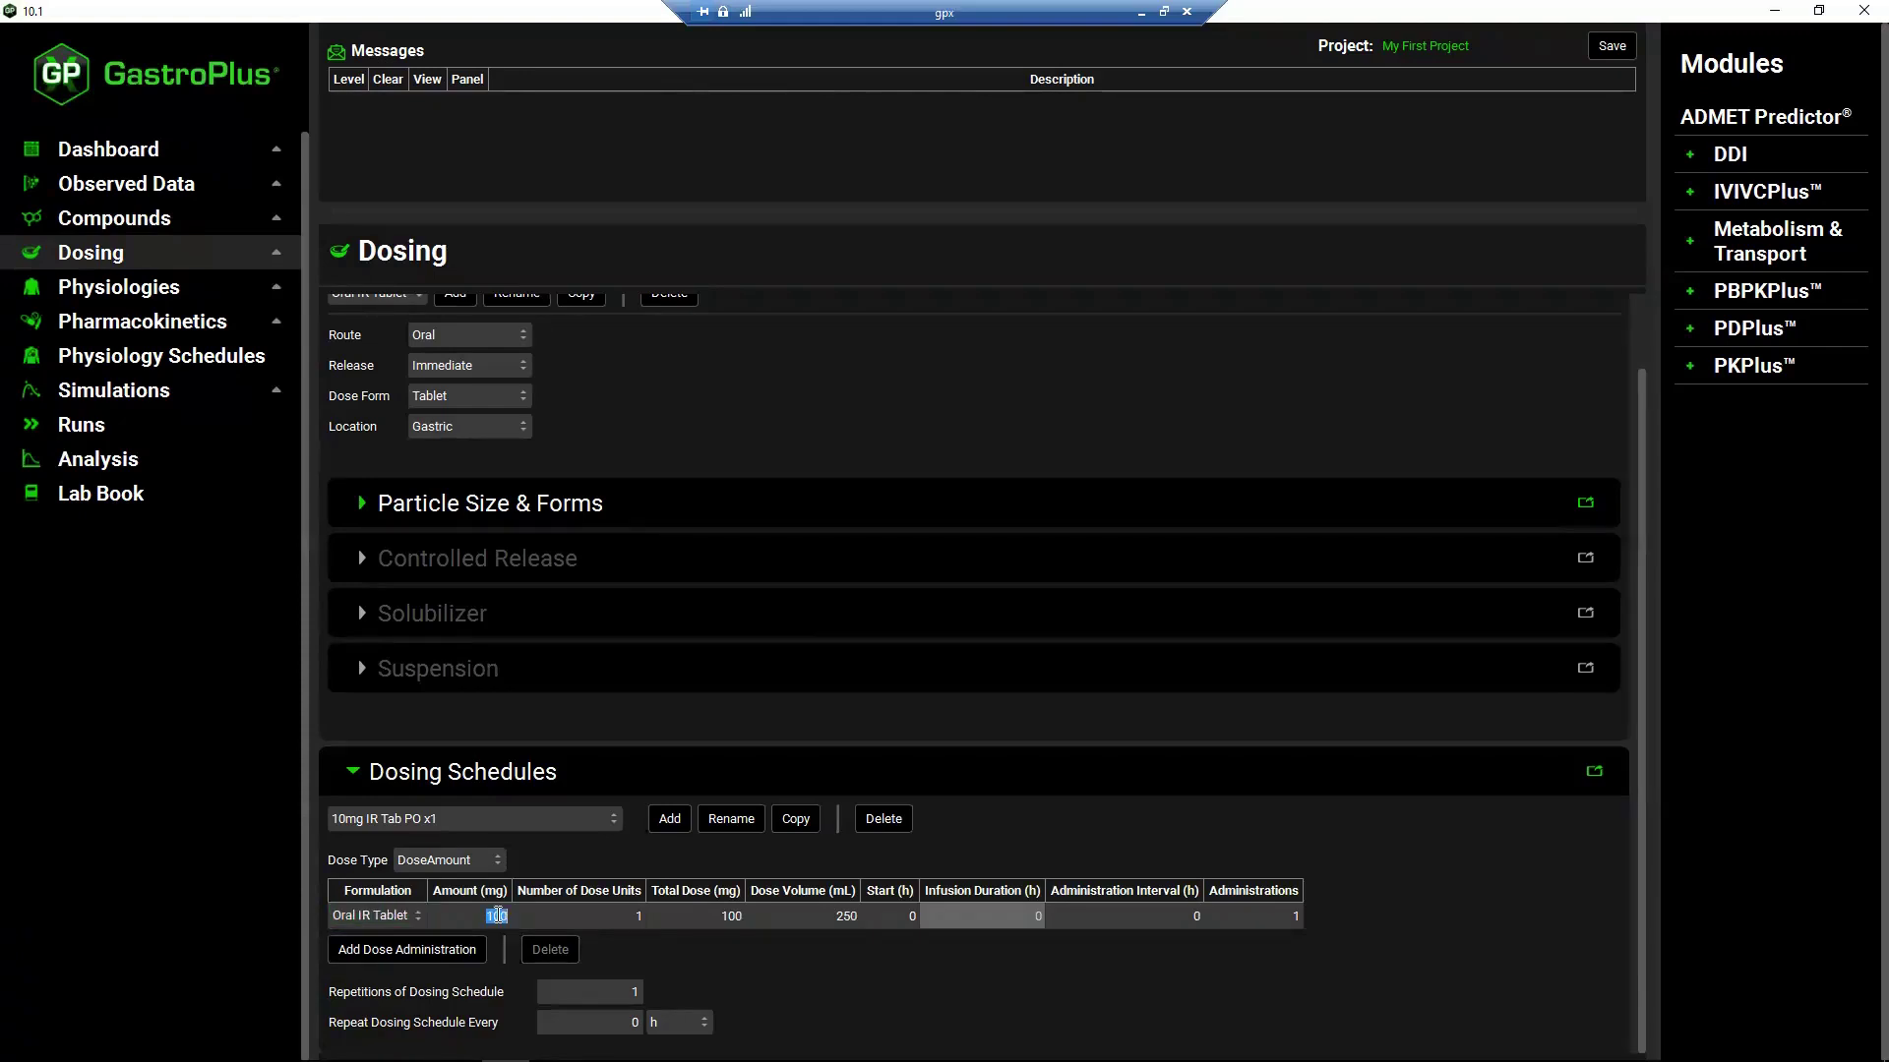
key("BackSpace")
key("Return")
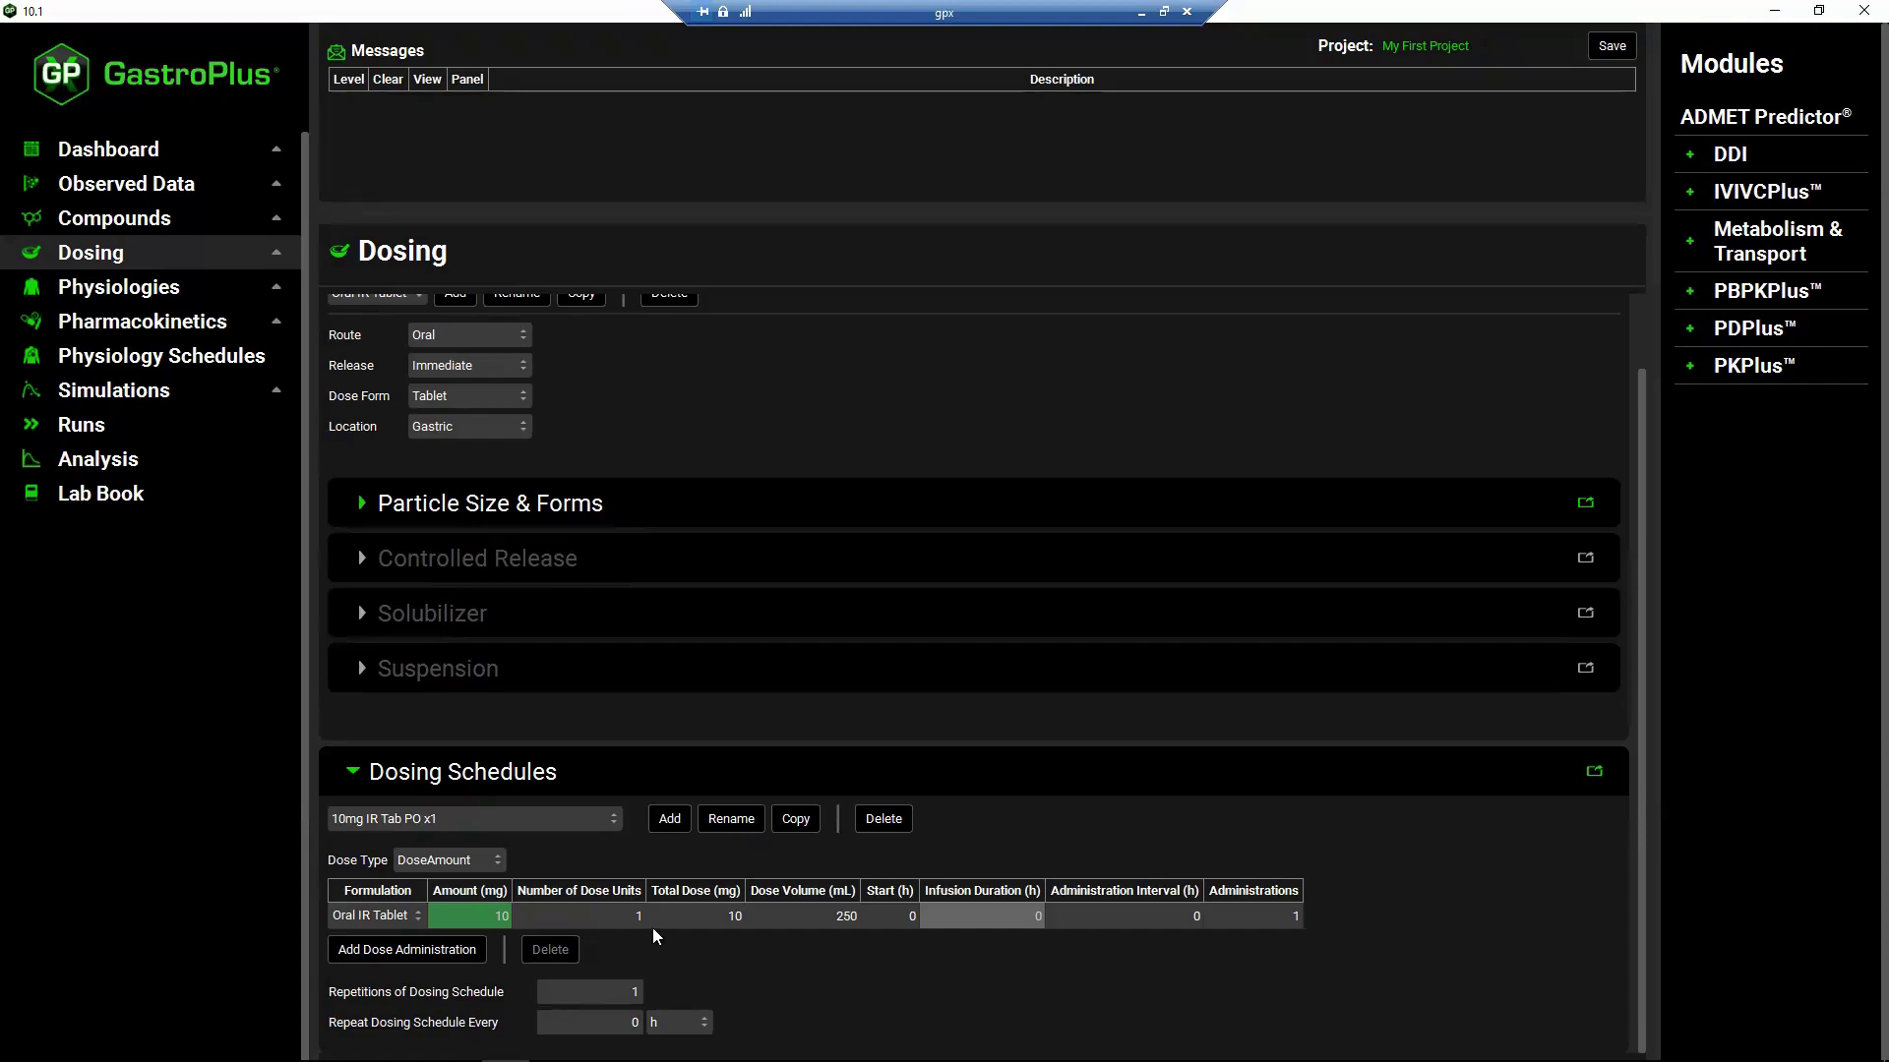
- Copy the schedule as '20mg IR Tab PO x1' and change its dose to 20 mg
left_click(805, 822)
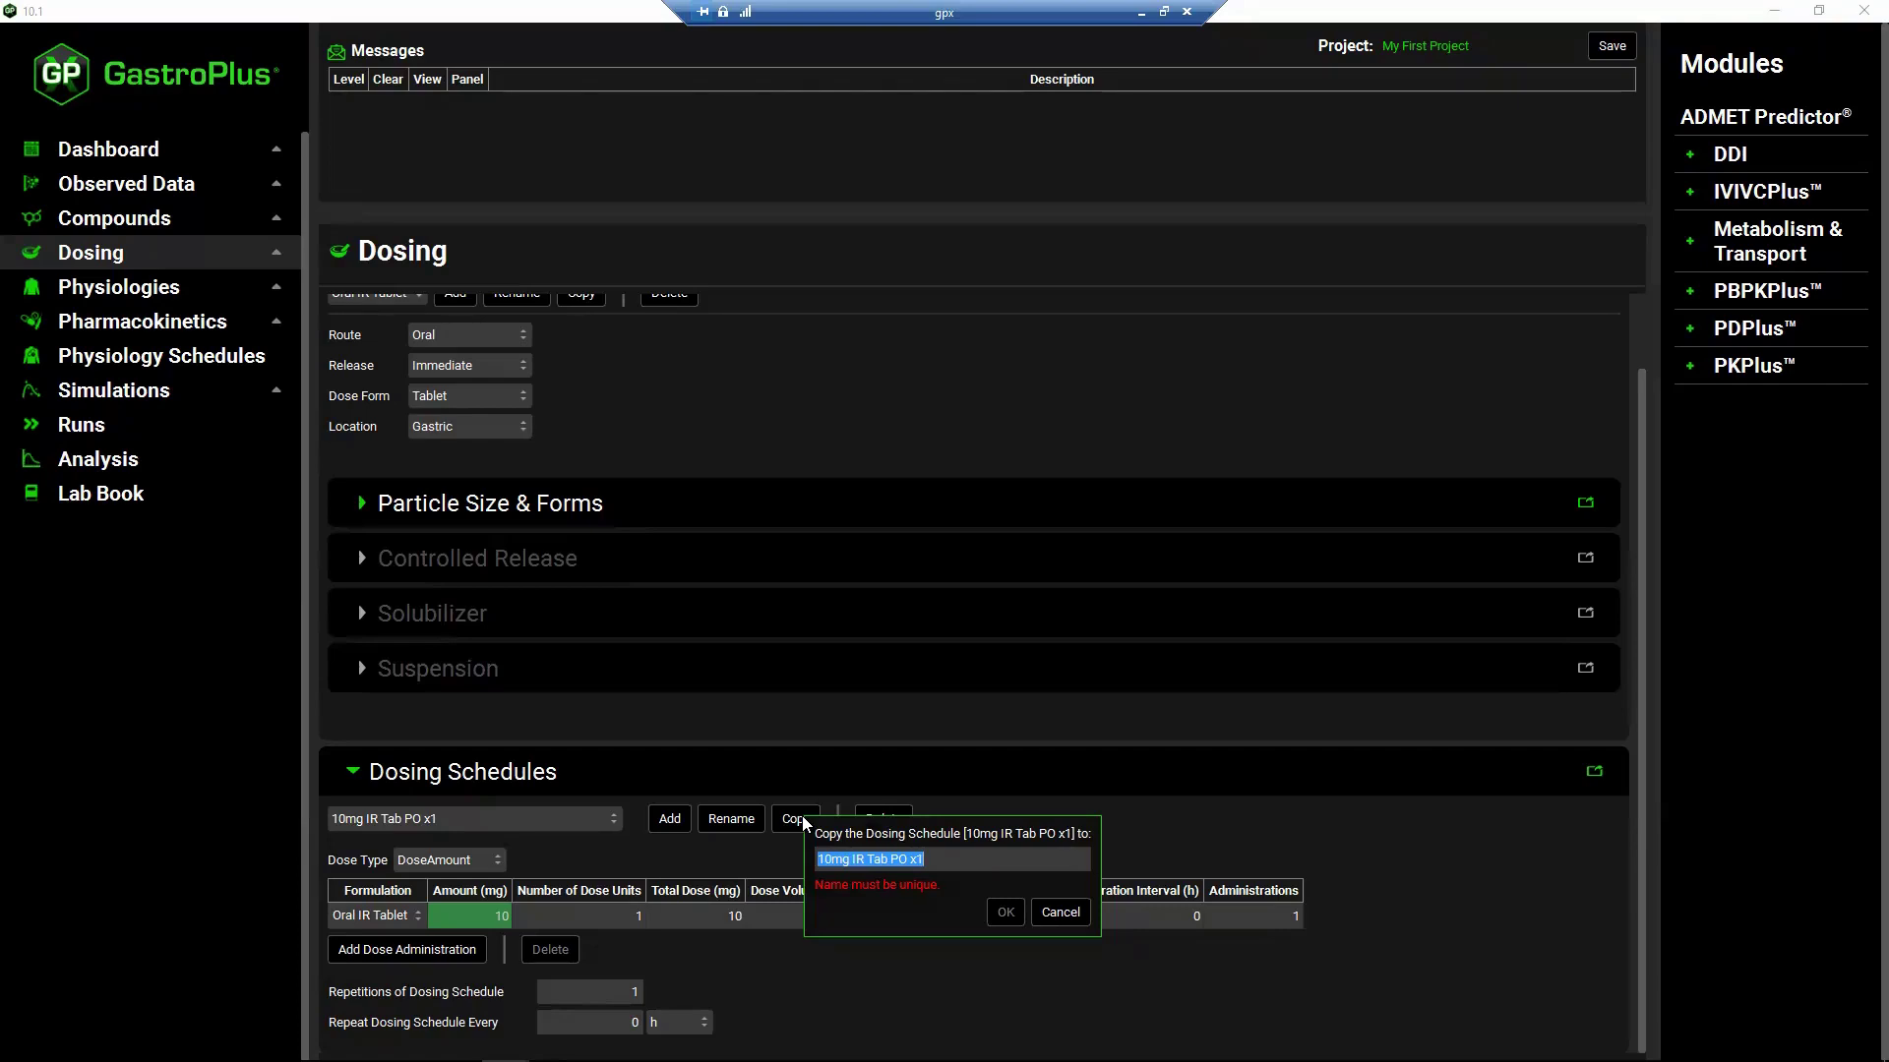
key("End")
key("Left")
key("Left")
key("Delete")
type("2")
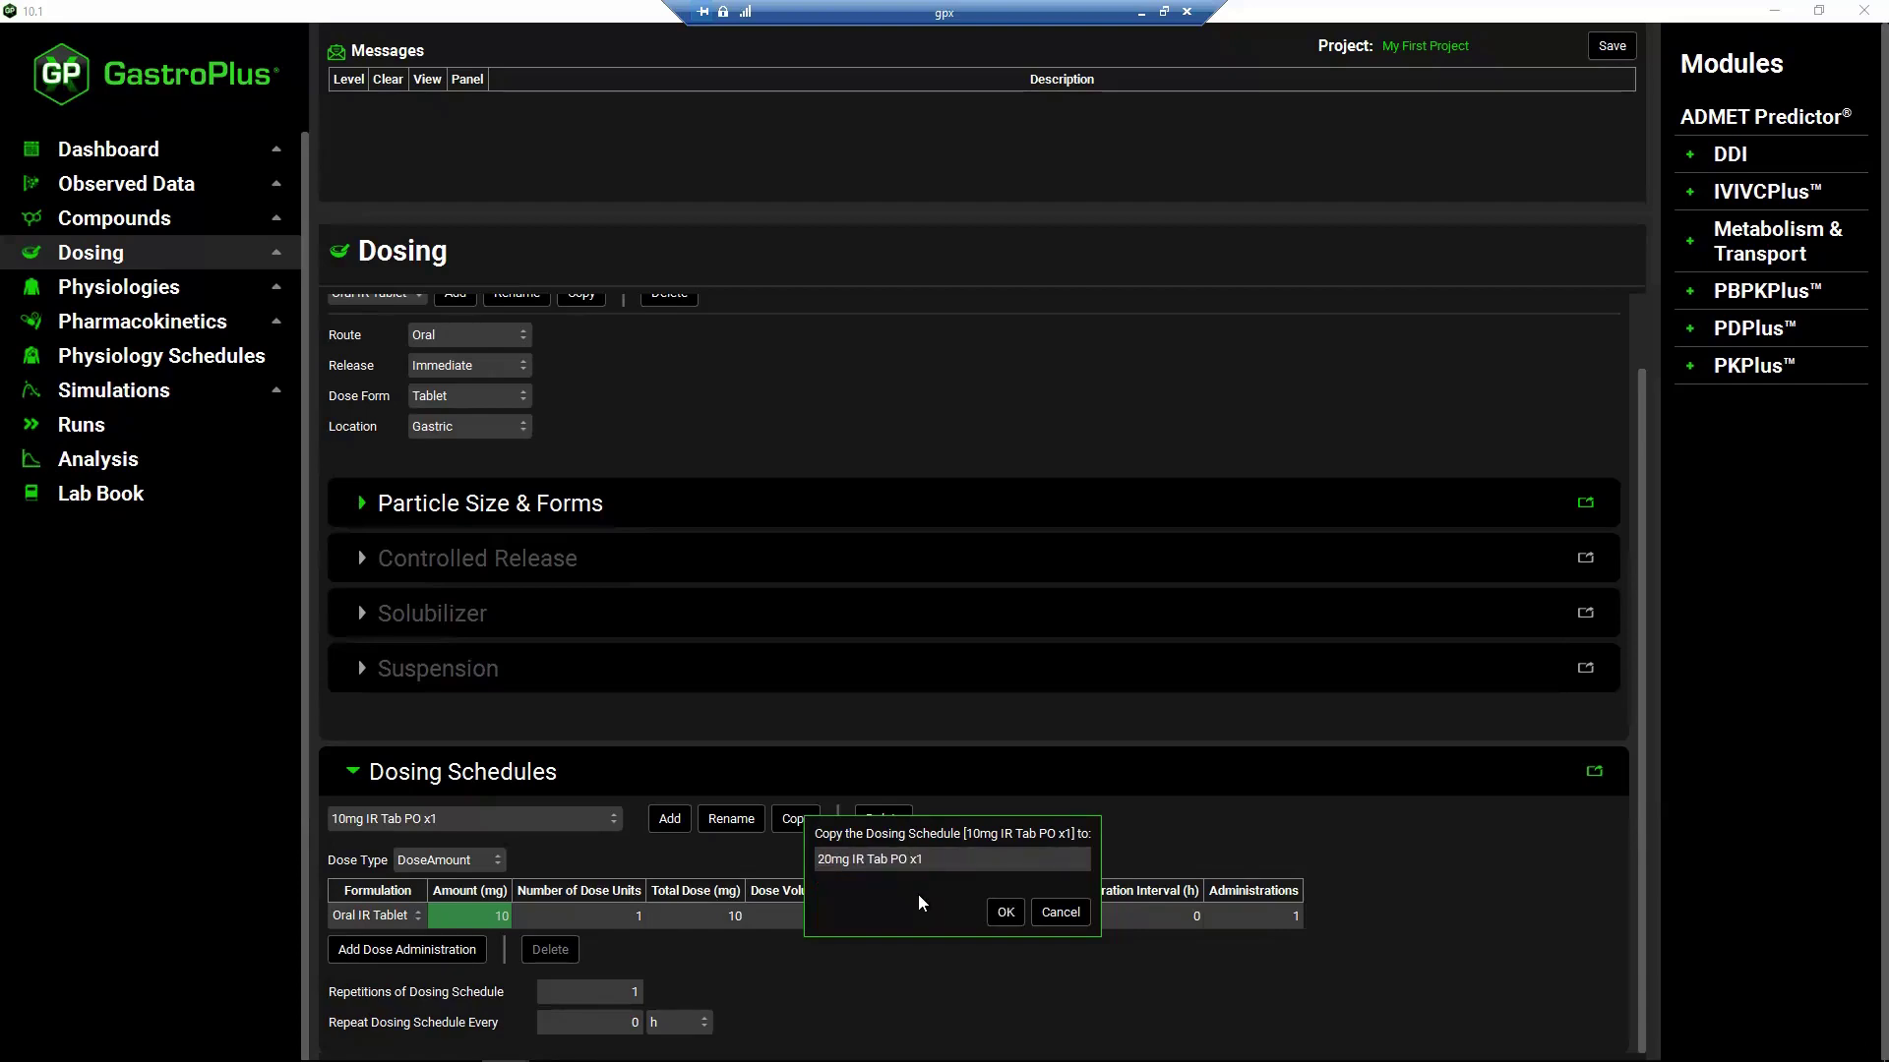
left_click(1009, 909)
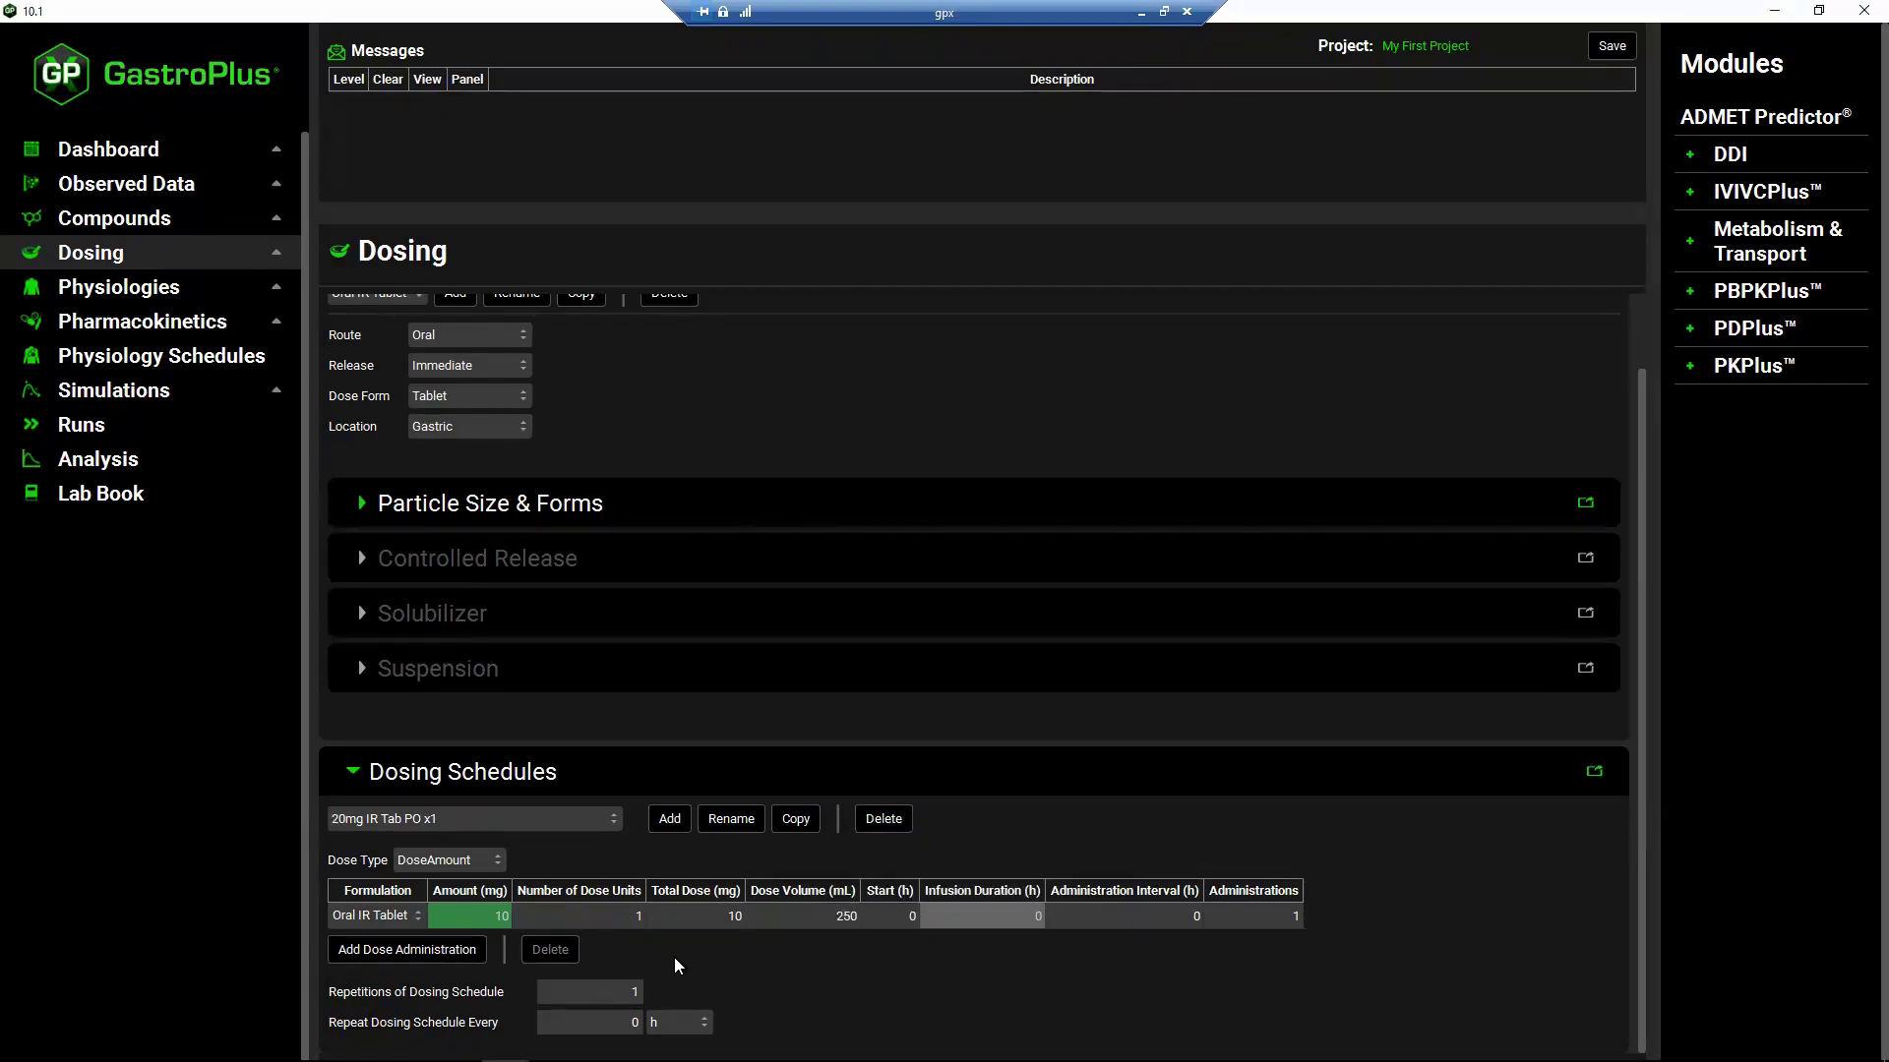
type("20")
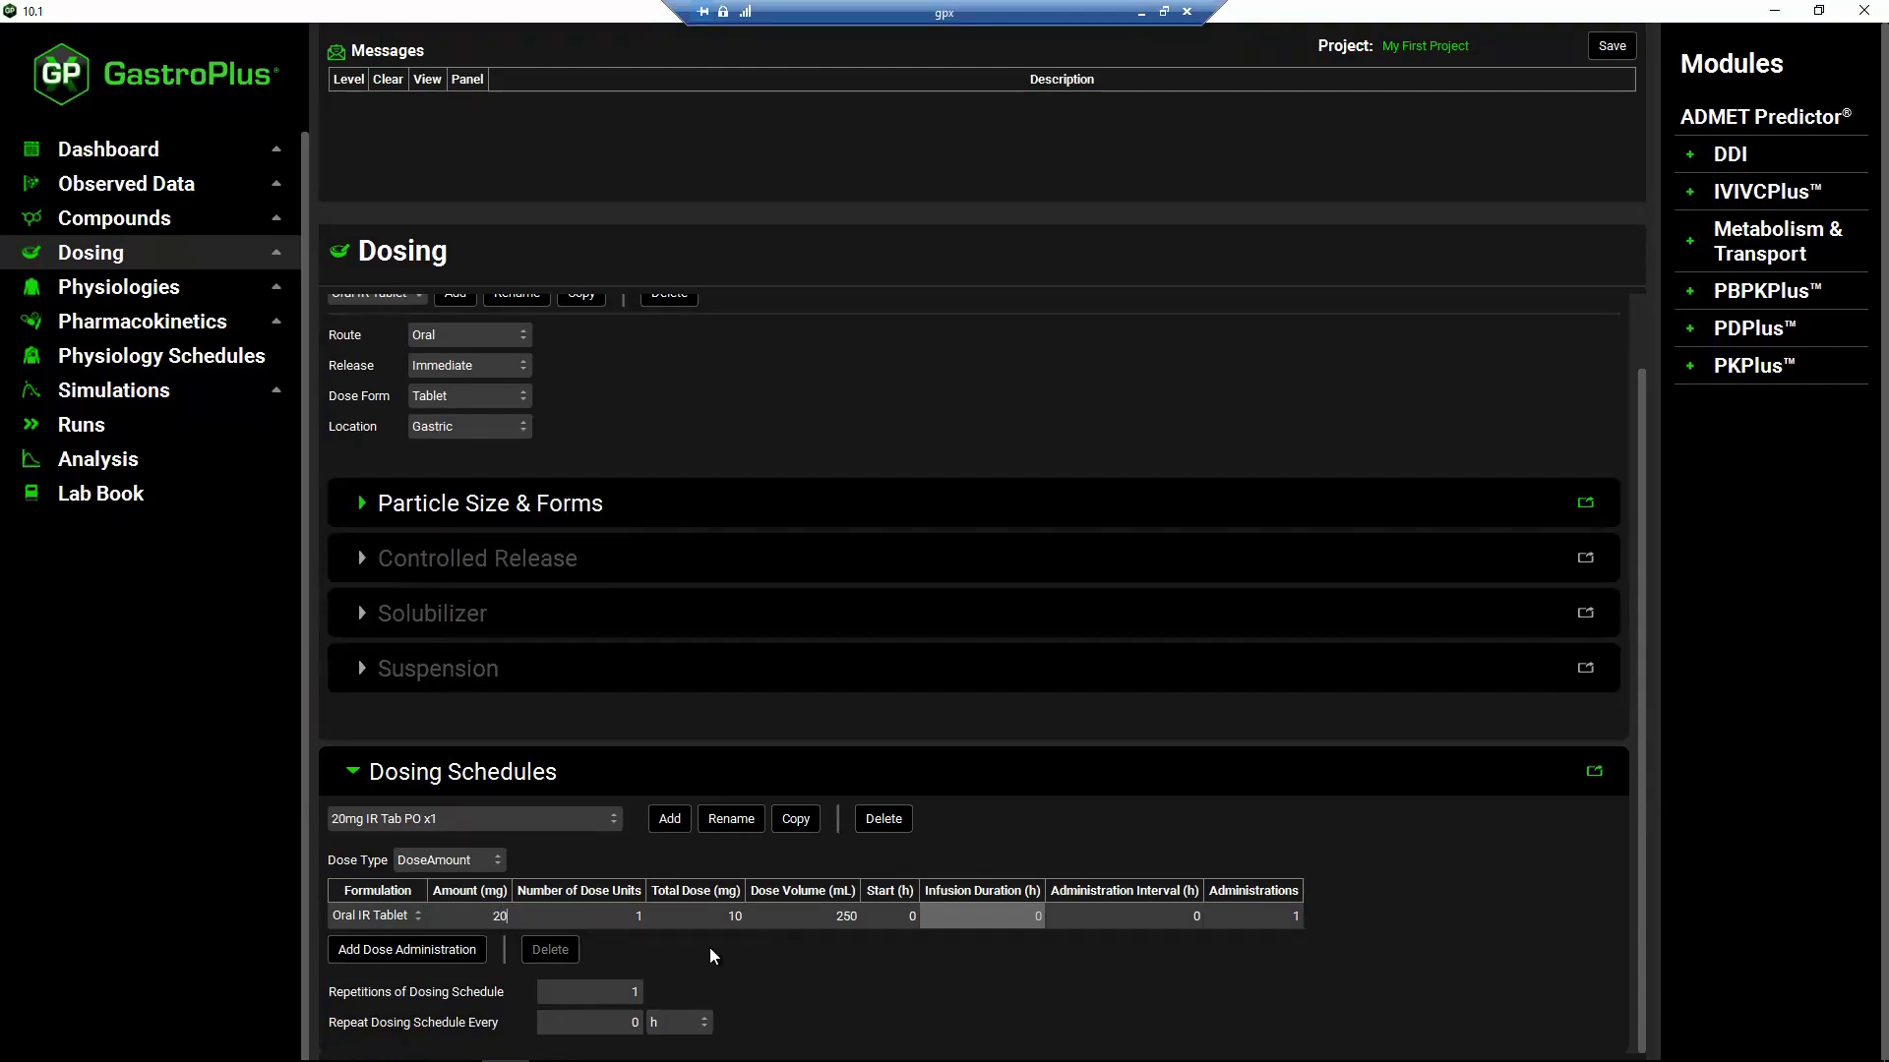
key("Return")
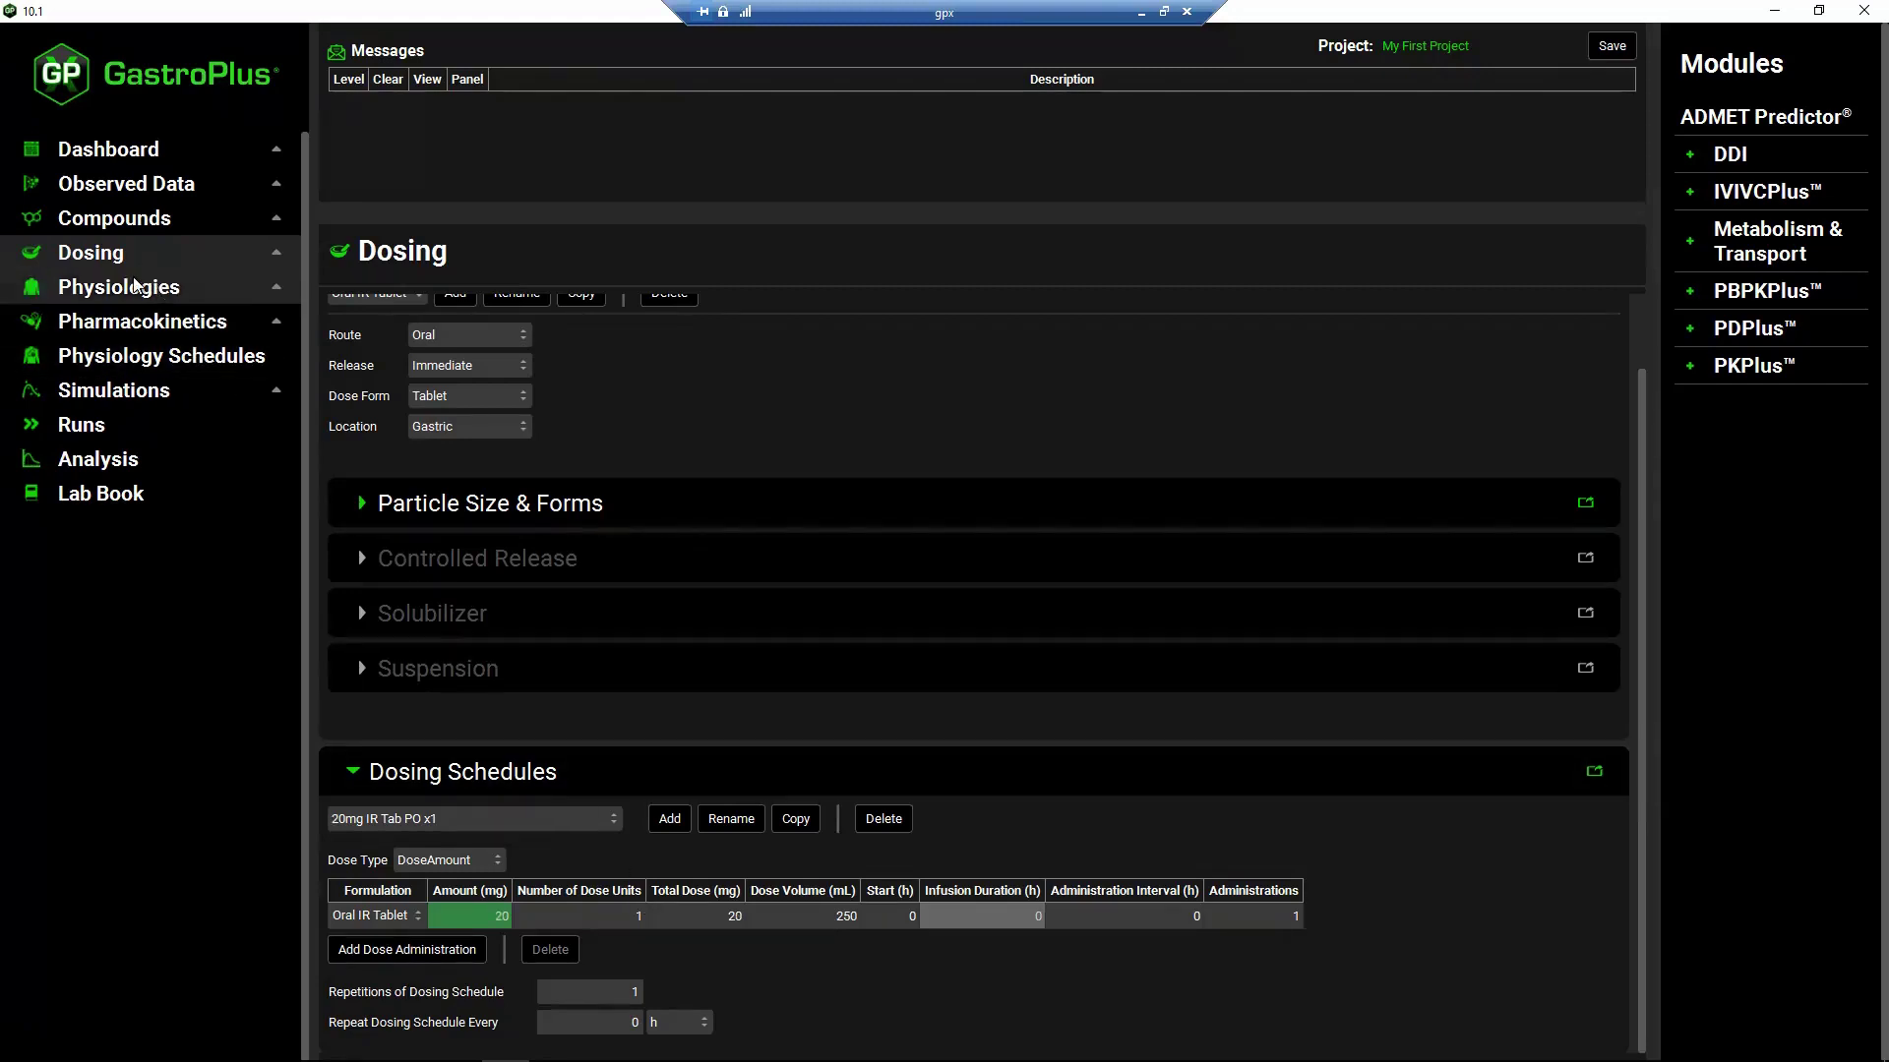
- Add a physiology named '30y 80kg Human'
left_click(190, 293)
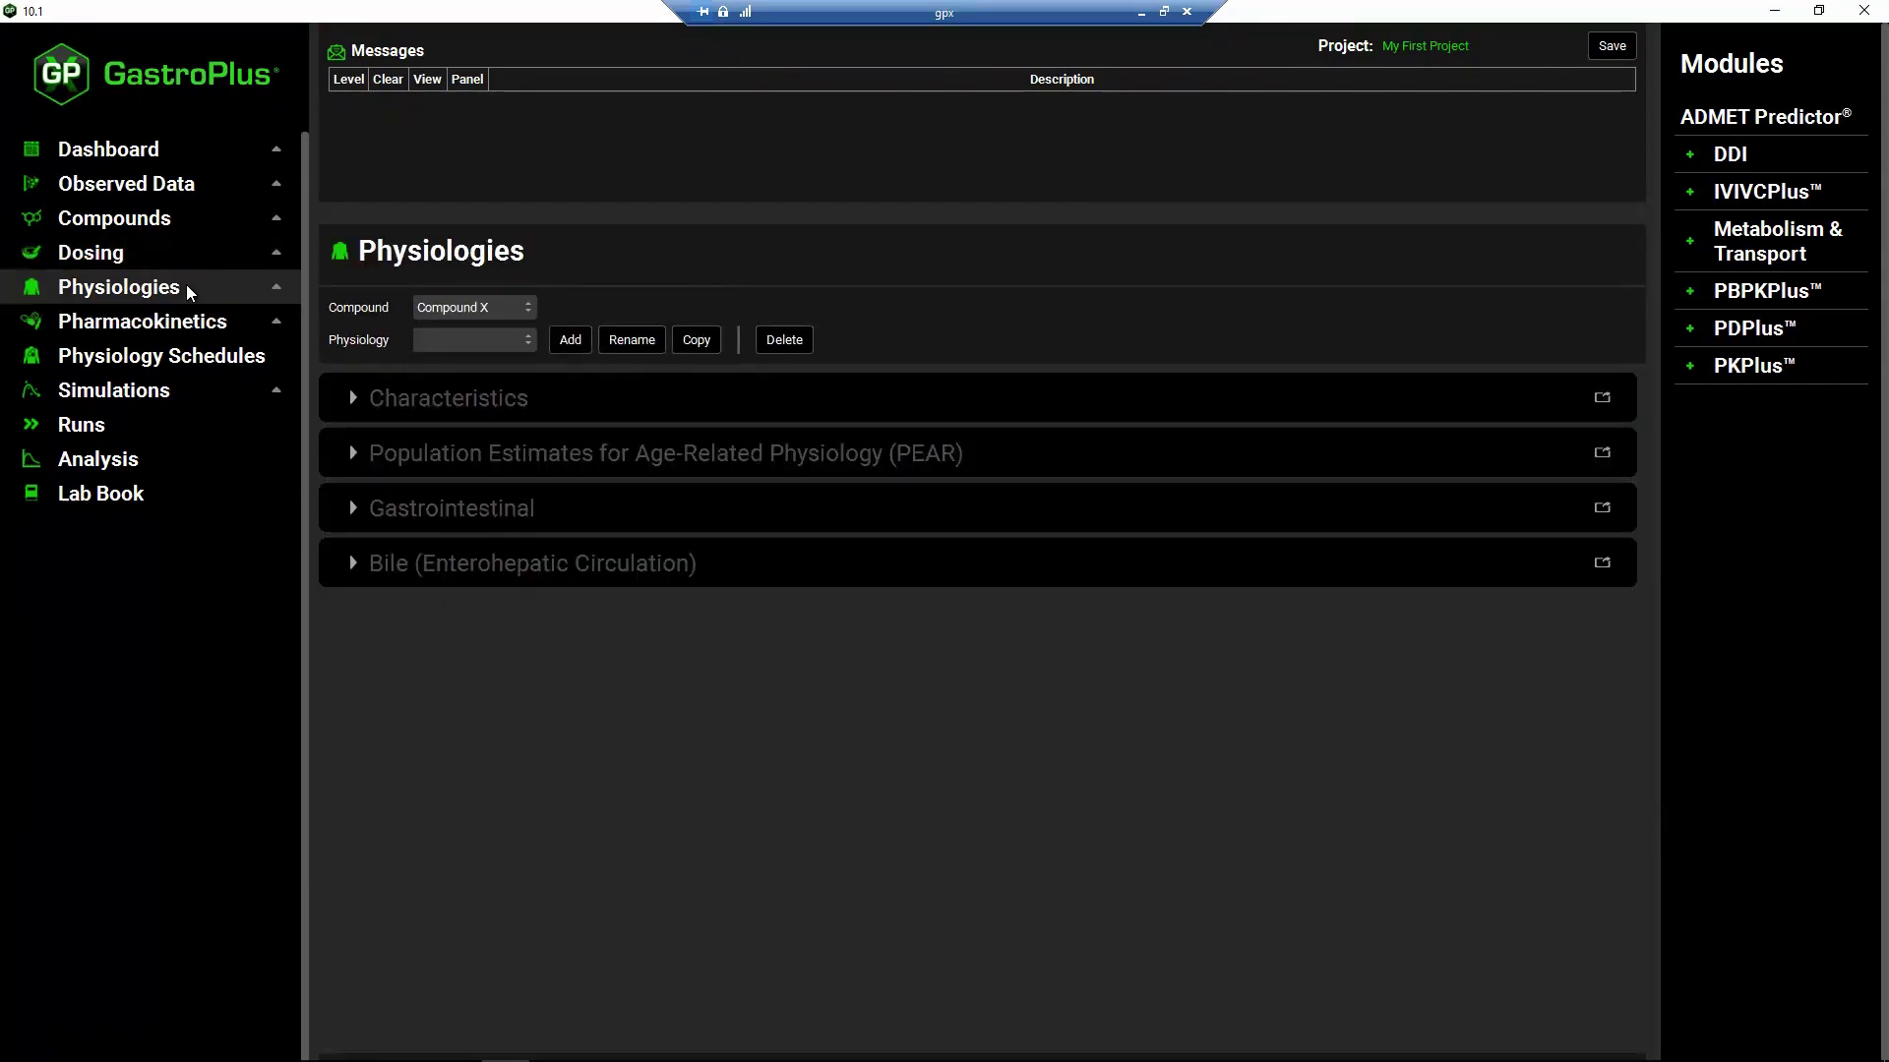
left_click(572, 340)
type("30y 80kg Human")
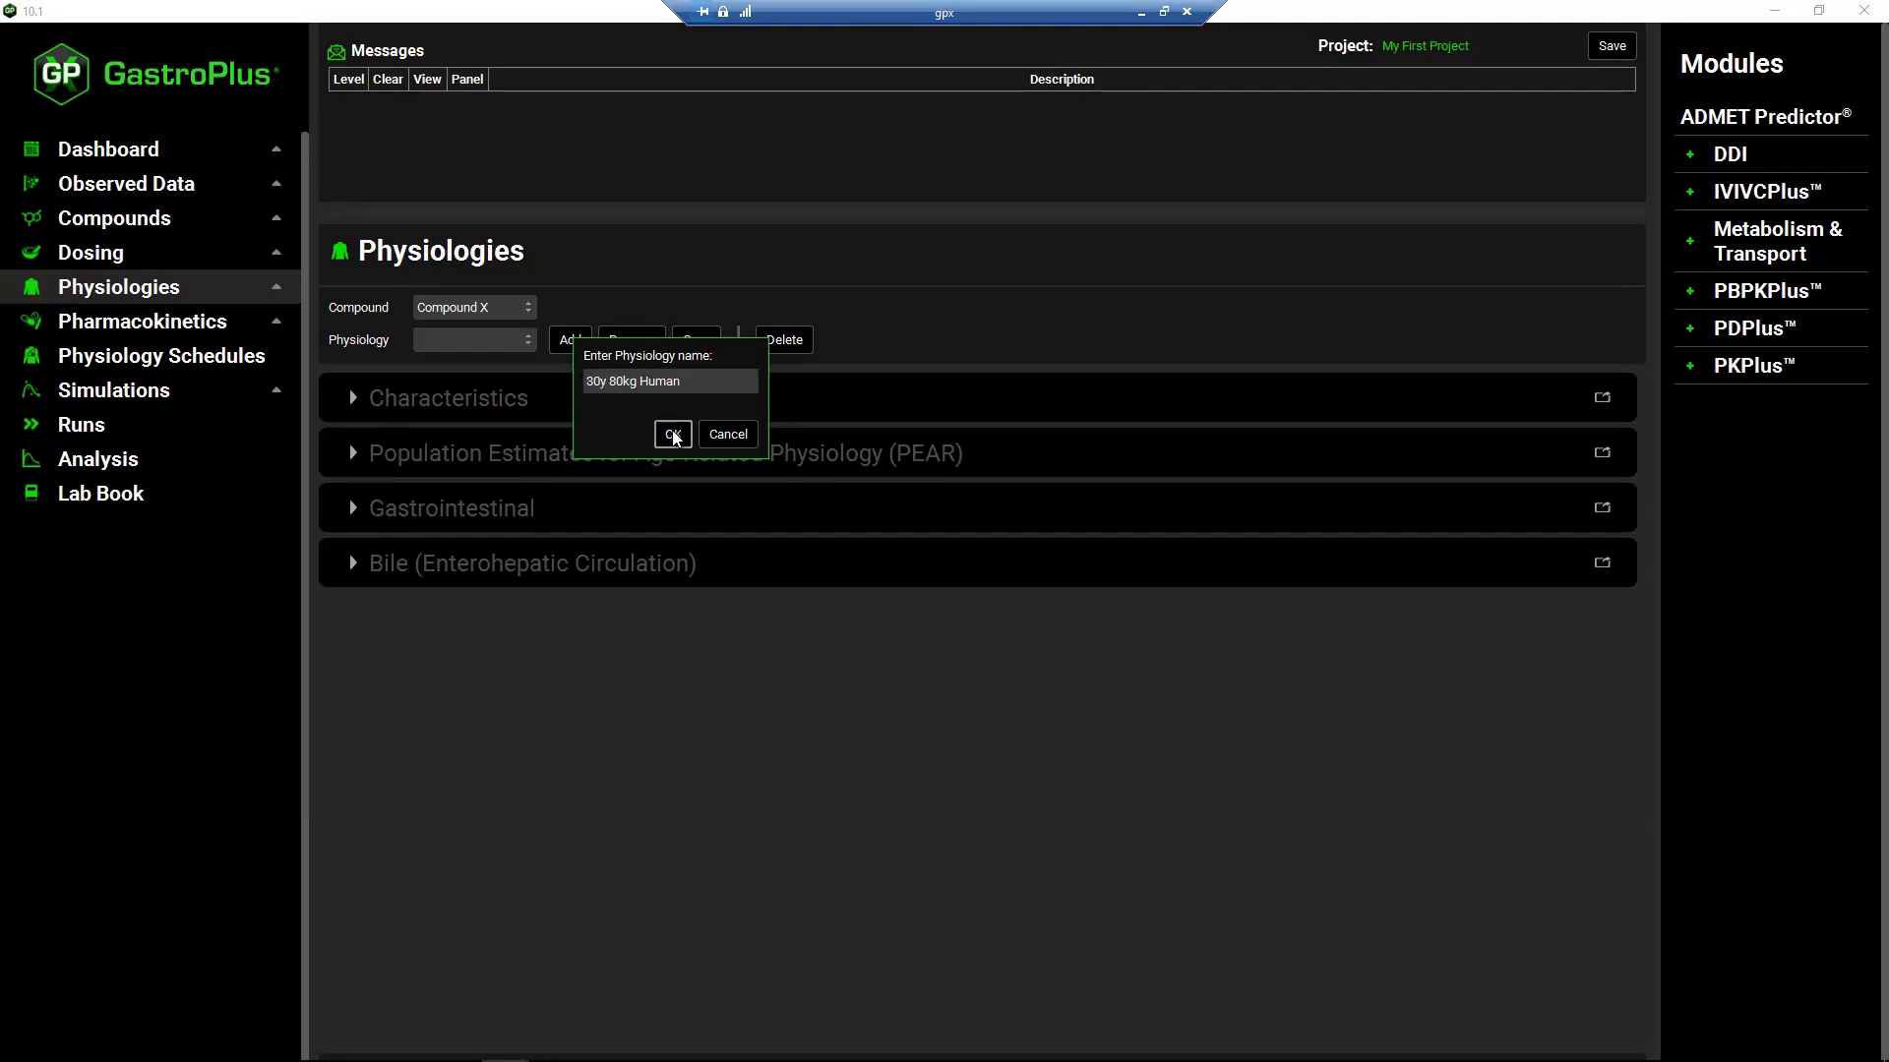
left_click(672, 433)
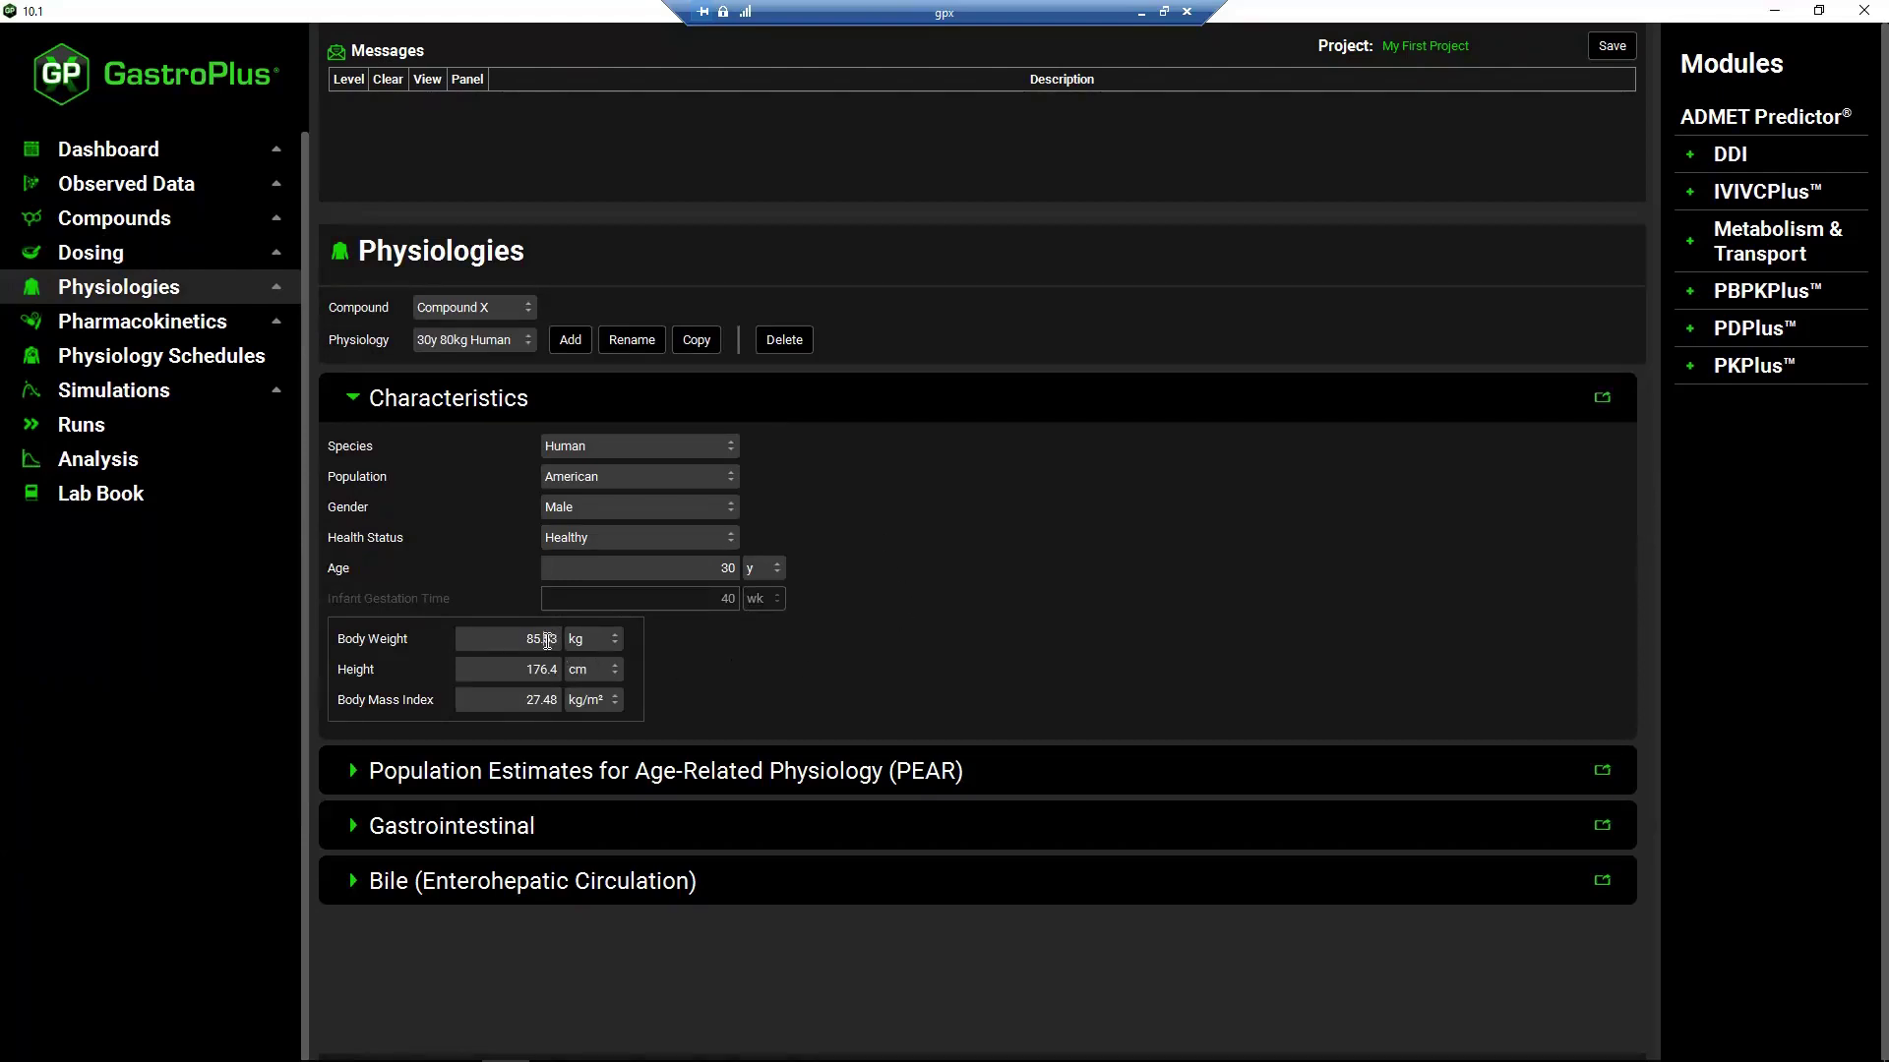
- Set the physiology's body weight to 80 kg
triple_click(548, 641)
key("BackSpace")
key("Return")
- Generate the PEAR physiology, then scroll to the fasted-state Gastrointestinal settings
left_click(352, 774)
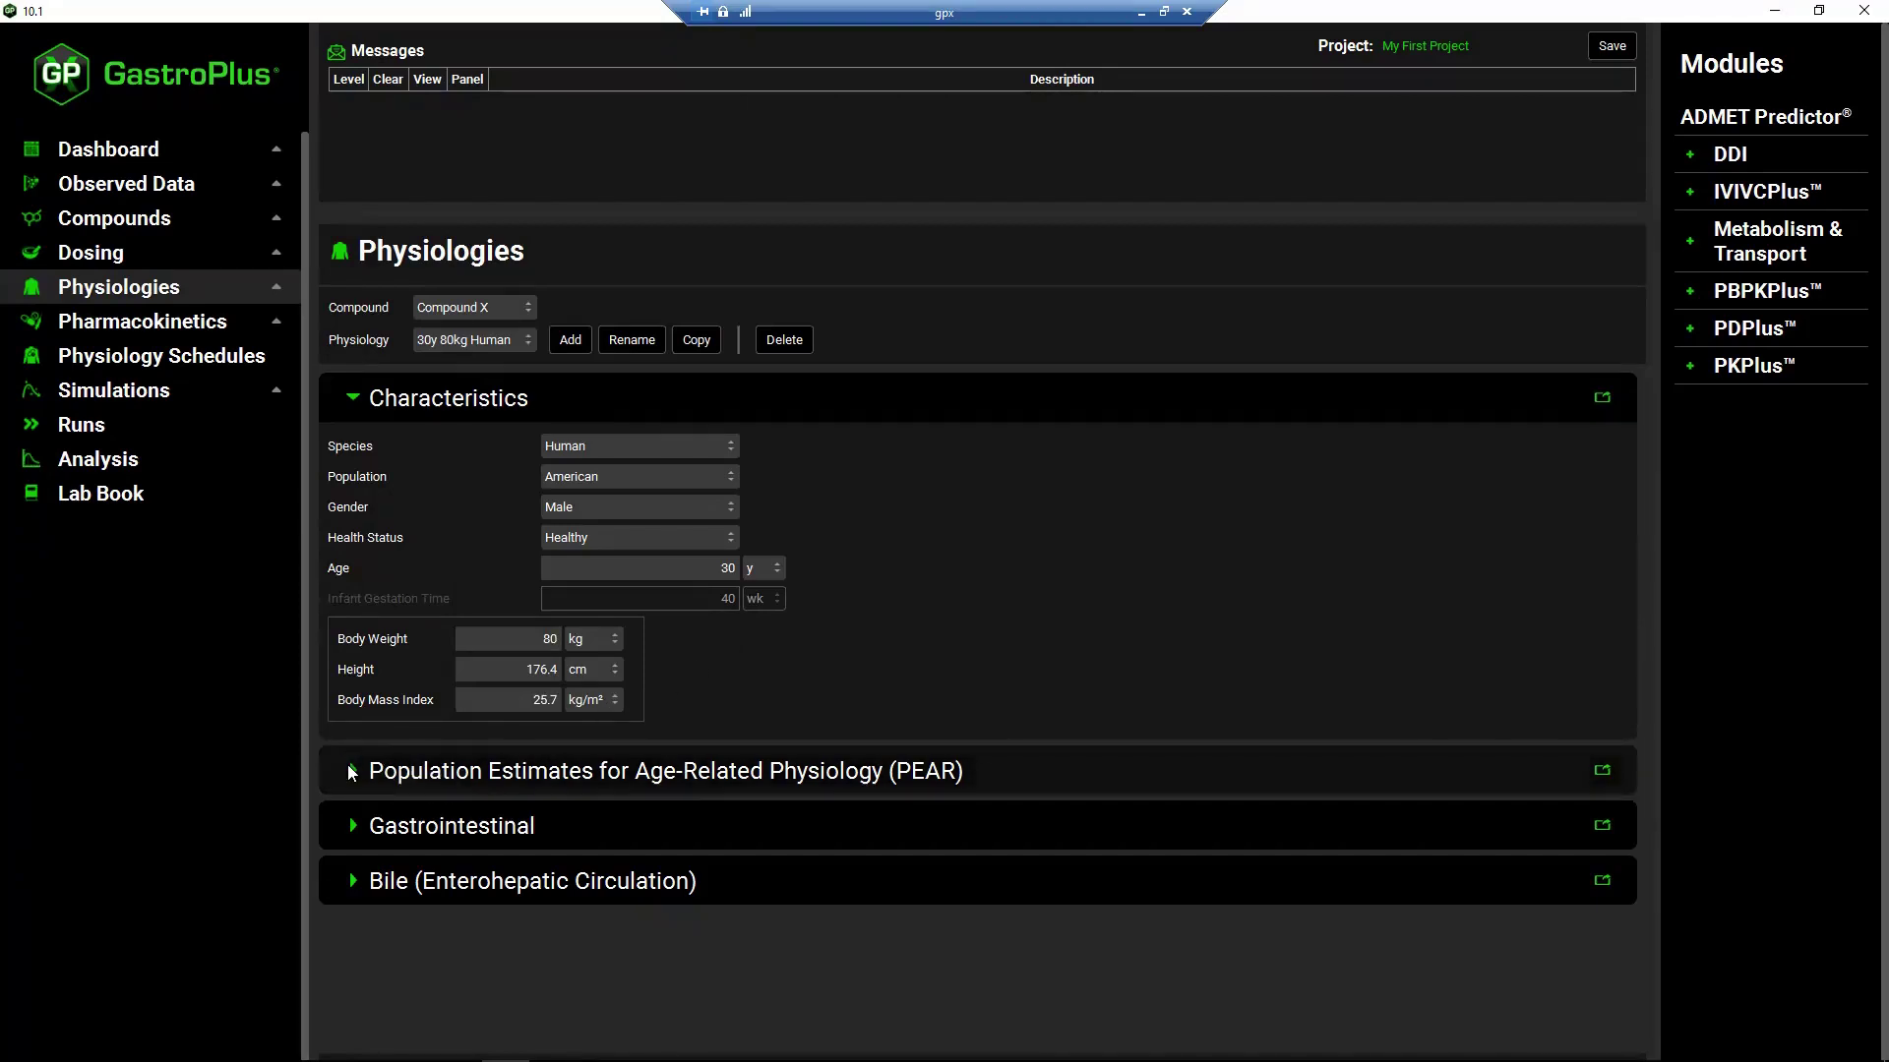
scroll(966, 818, "down", 3)
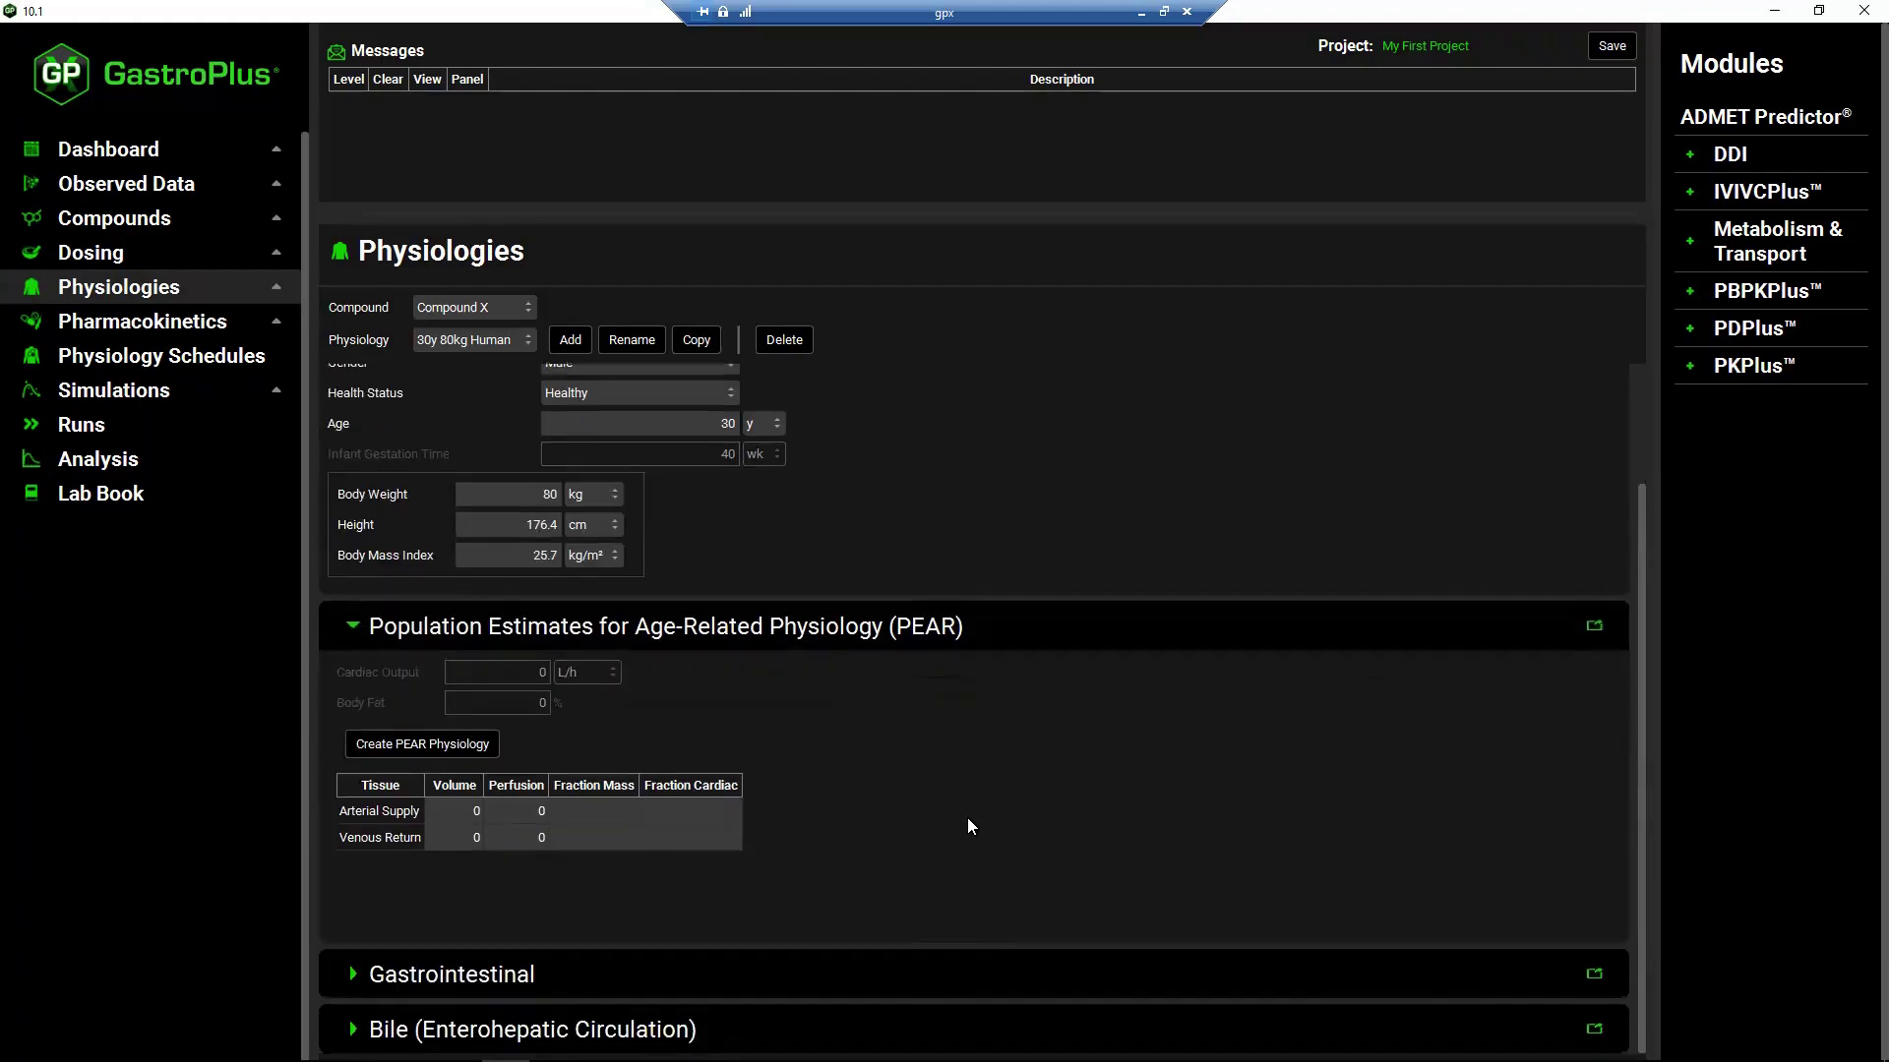
left_click(427, 745)
scroll(948, 774, "down", 5)
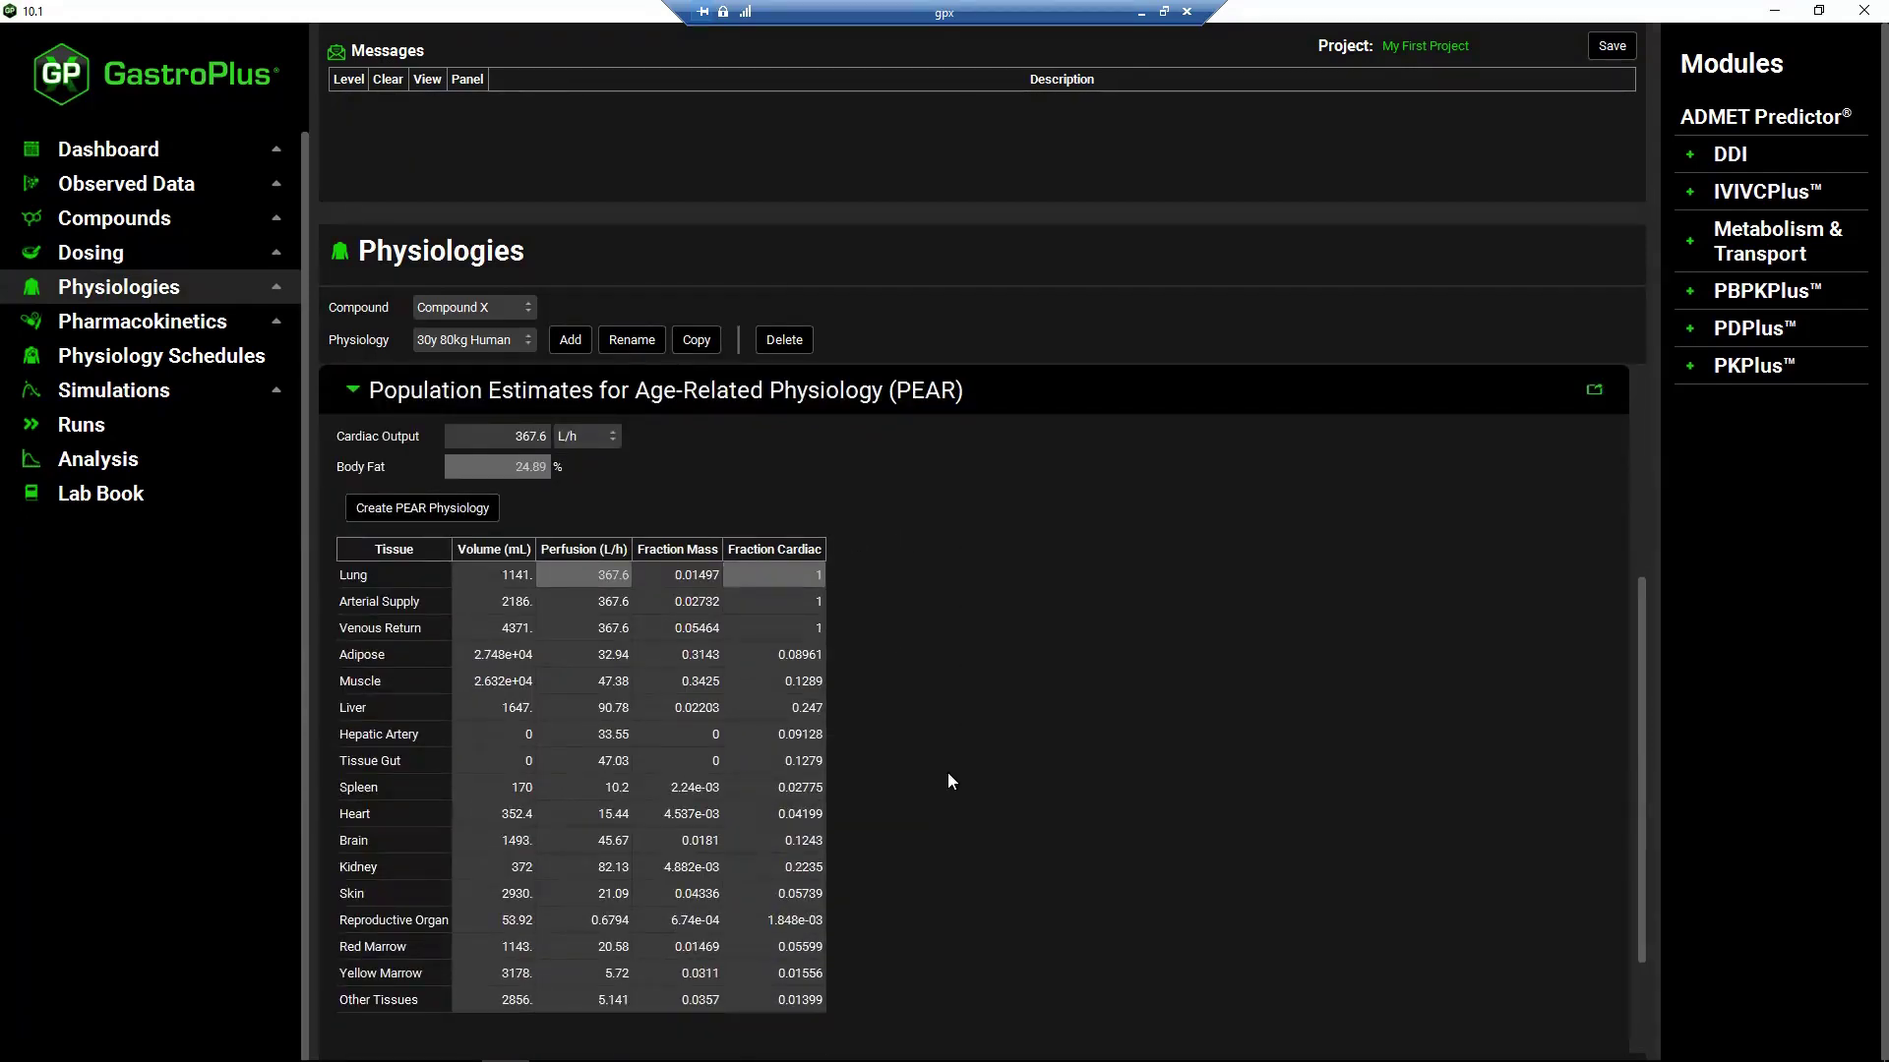
scroll(946, 771, "down", 1)
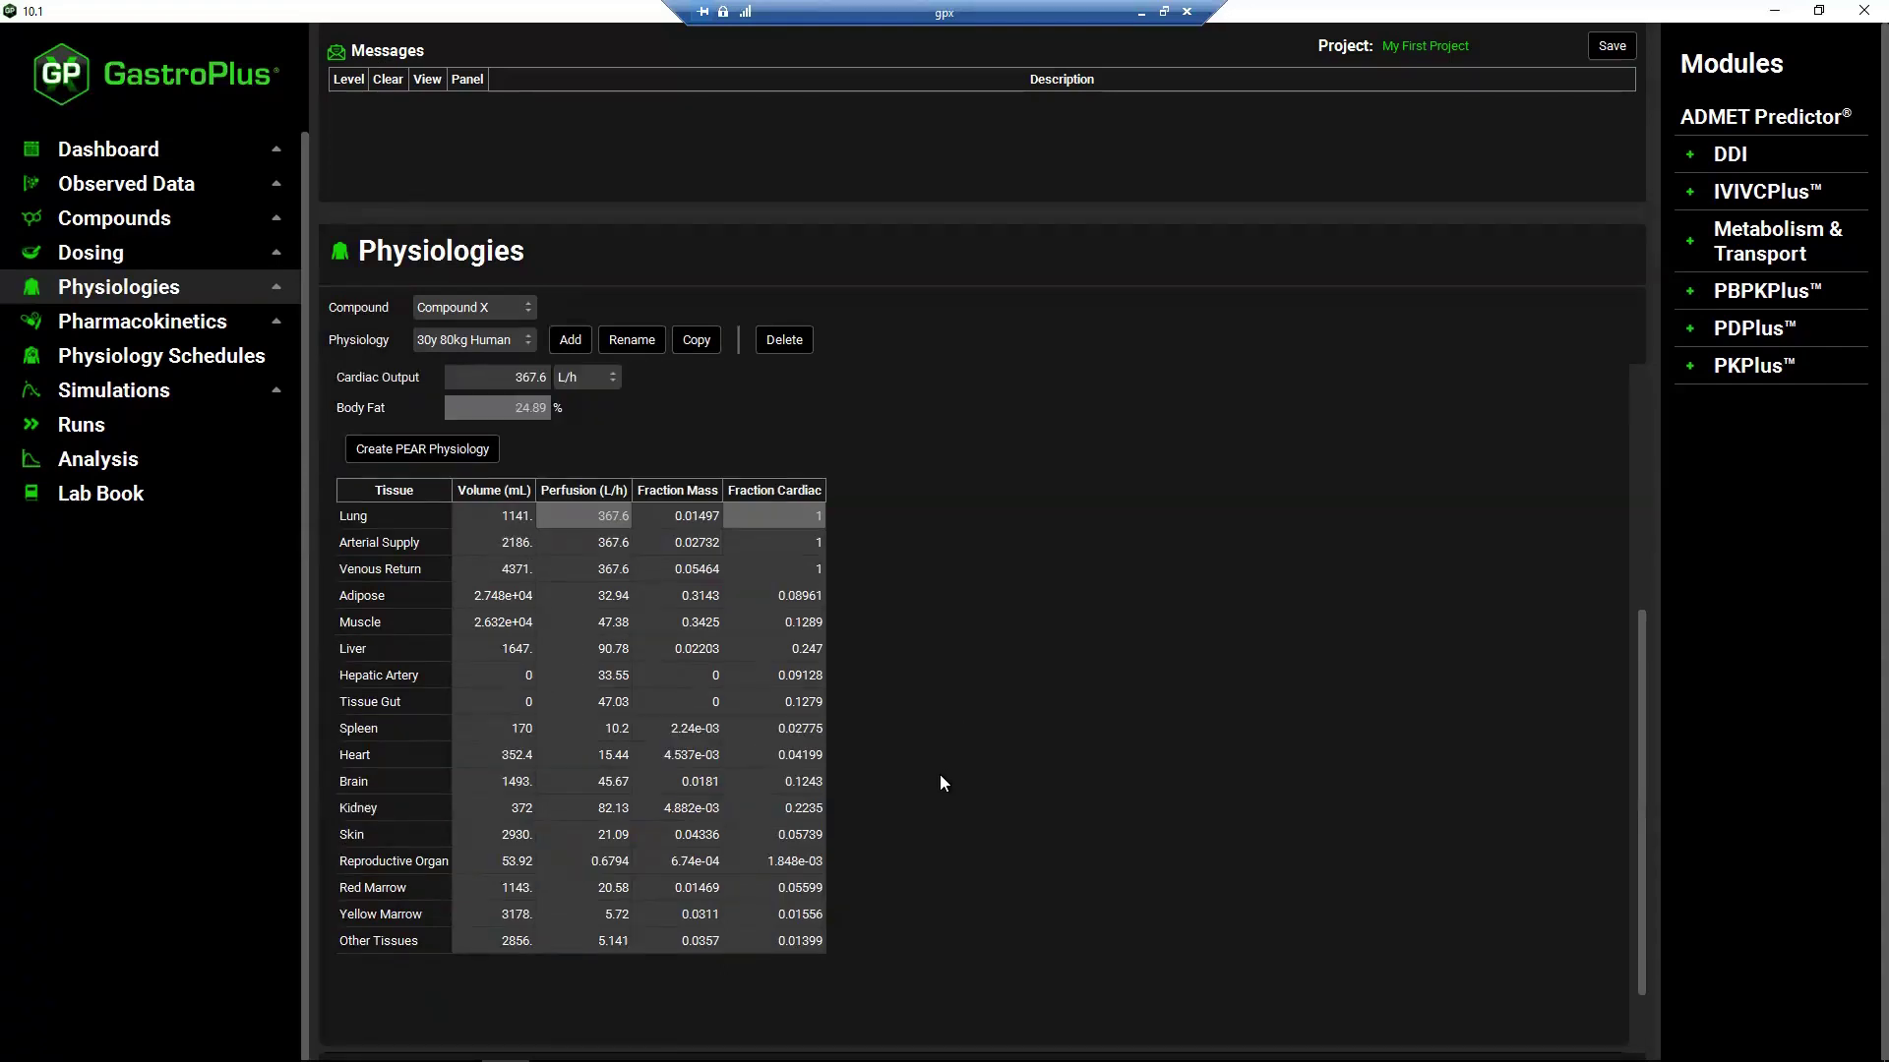
scroll(940, 775, "down", 2)
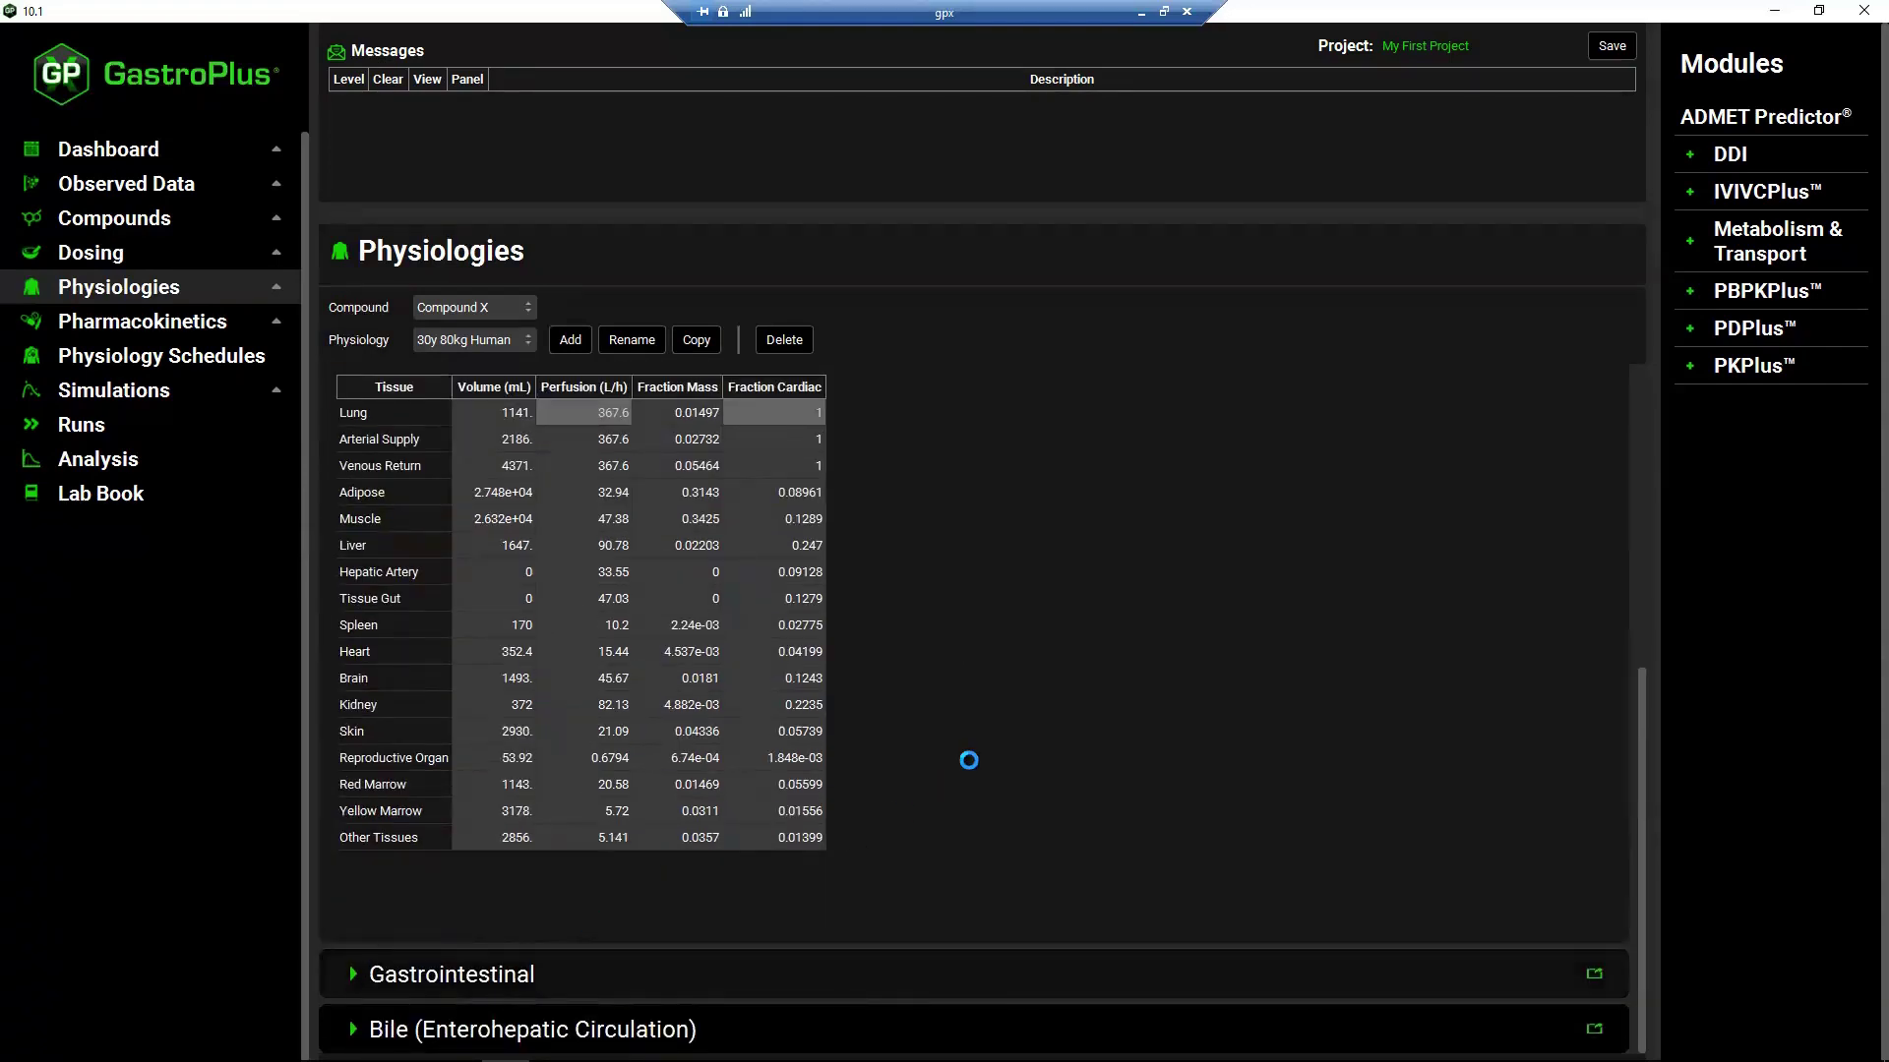
scroll(1018, 723, "down", 8)
scroll(1019, 722, "down", 2)
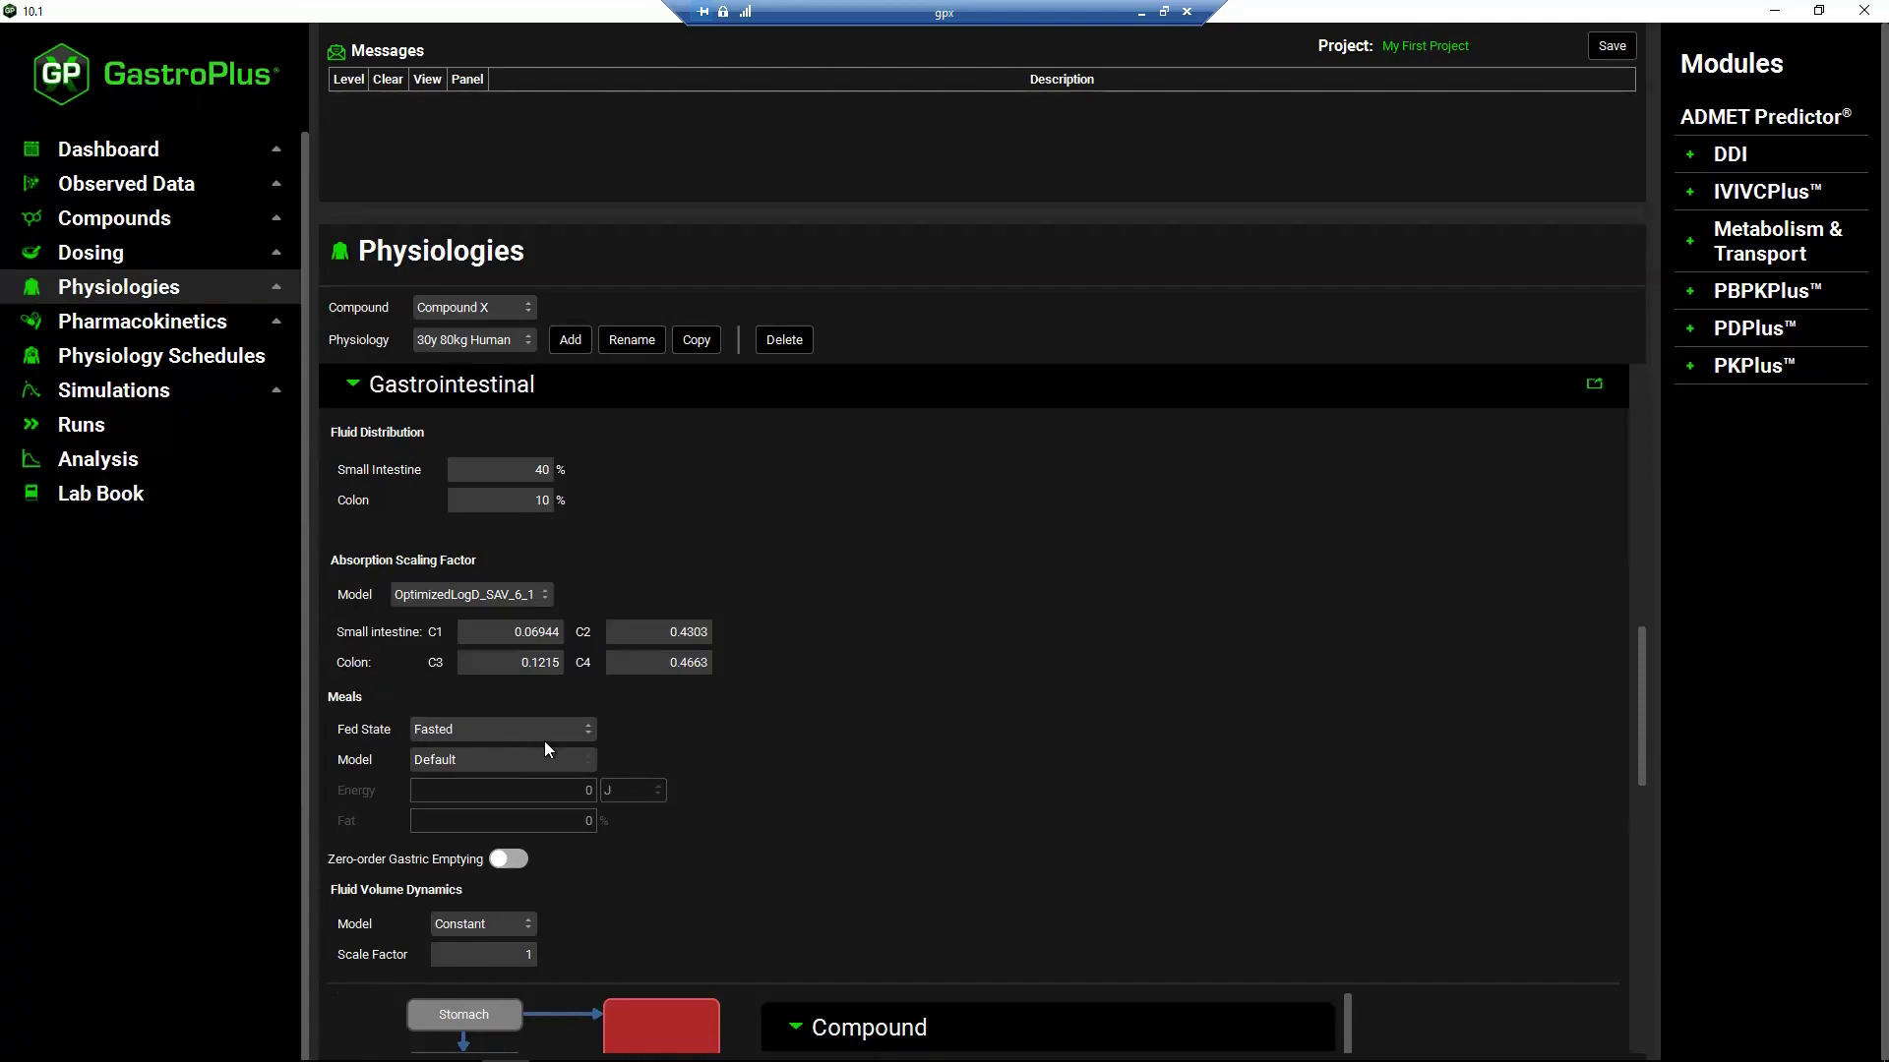
scroll(644, 900, "down", 9)
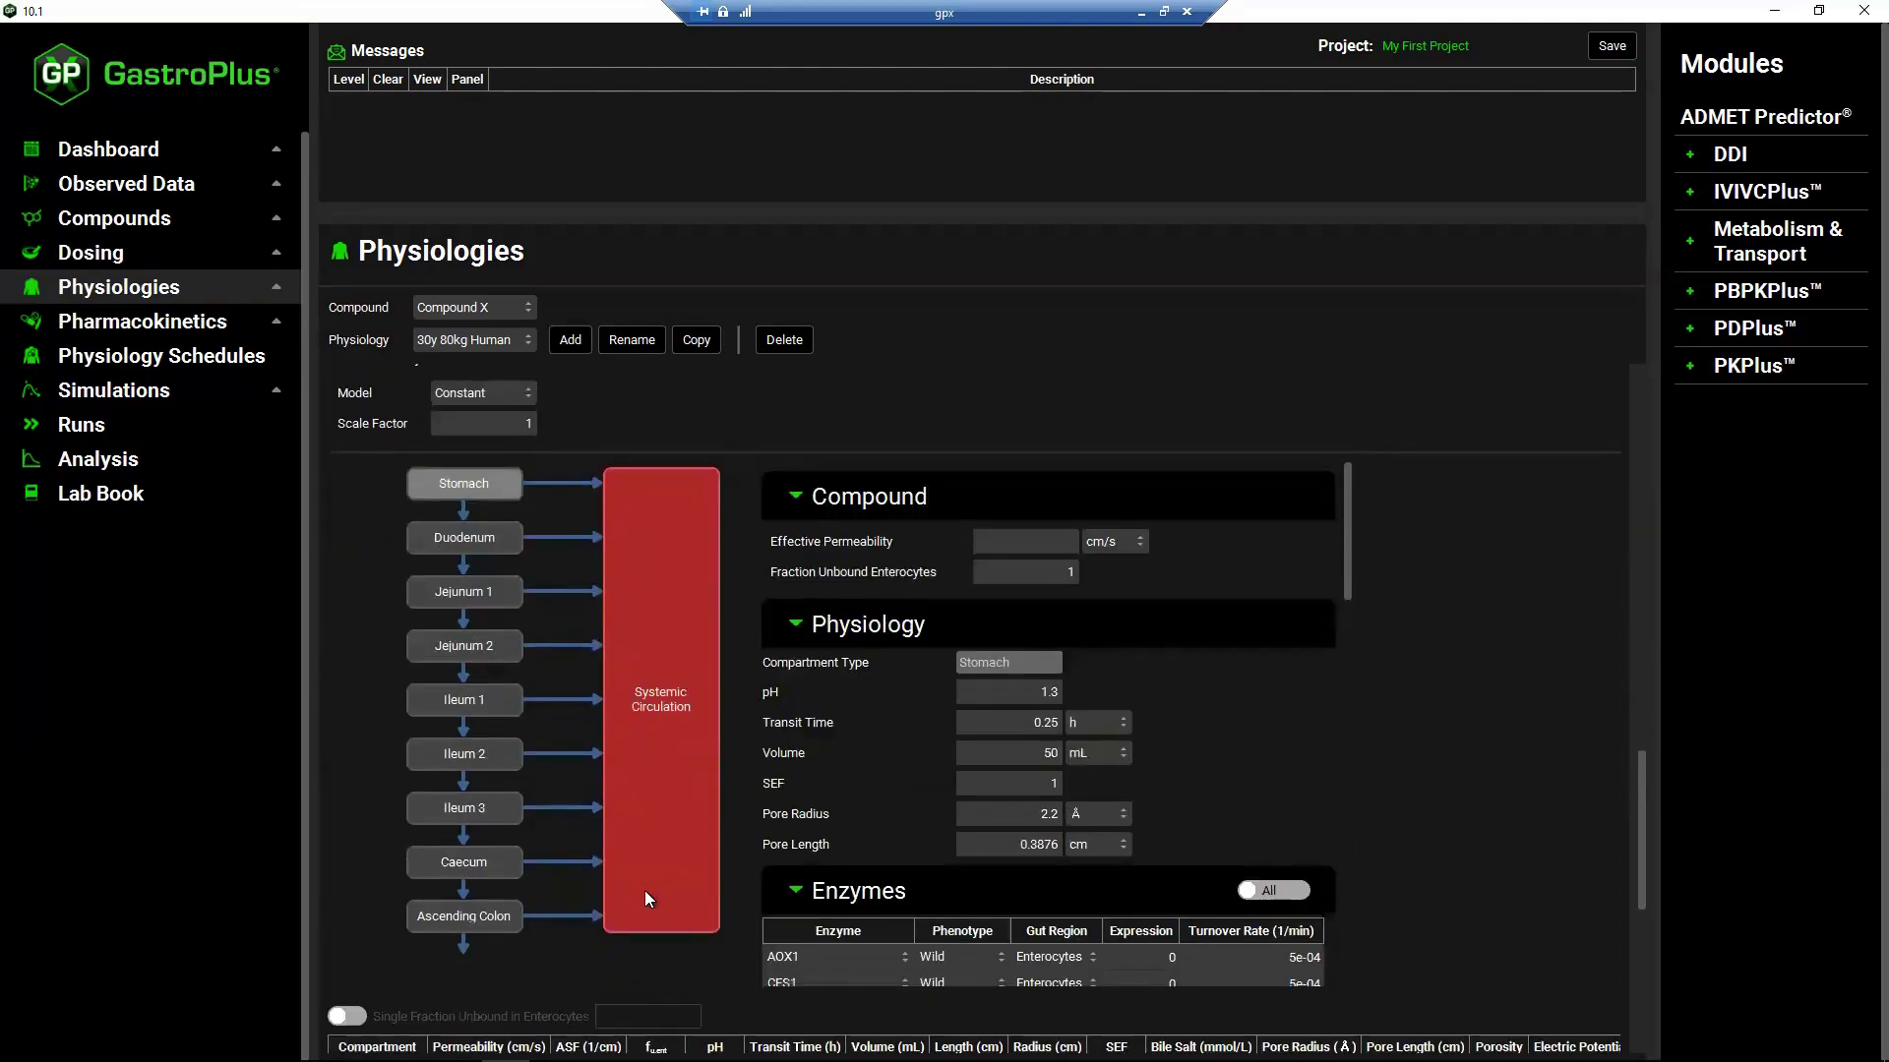
scroll(645, 889, "down", 7)
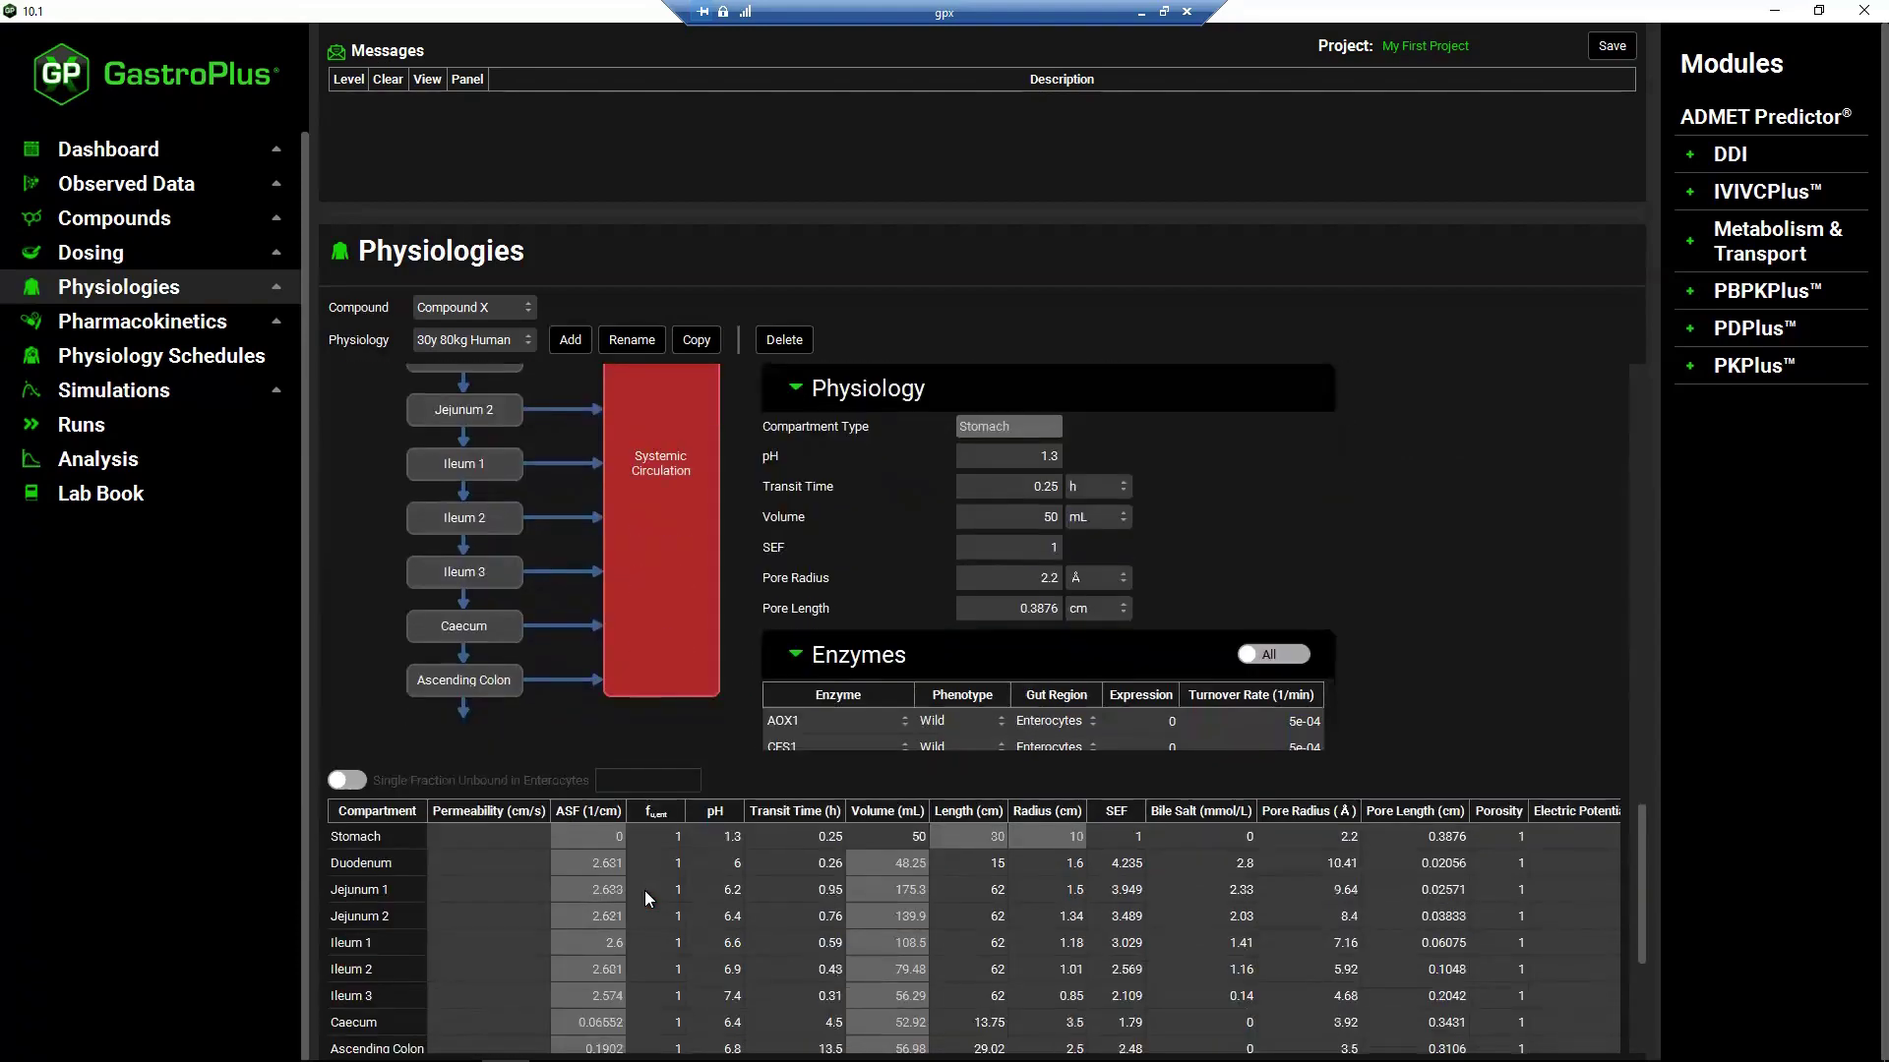
scroll(646, 889, "down", 4)
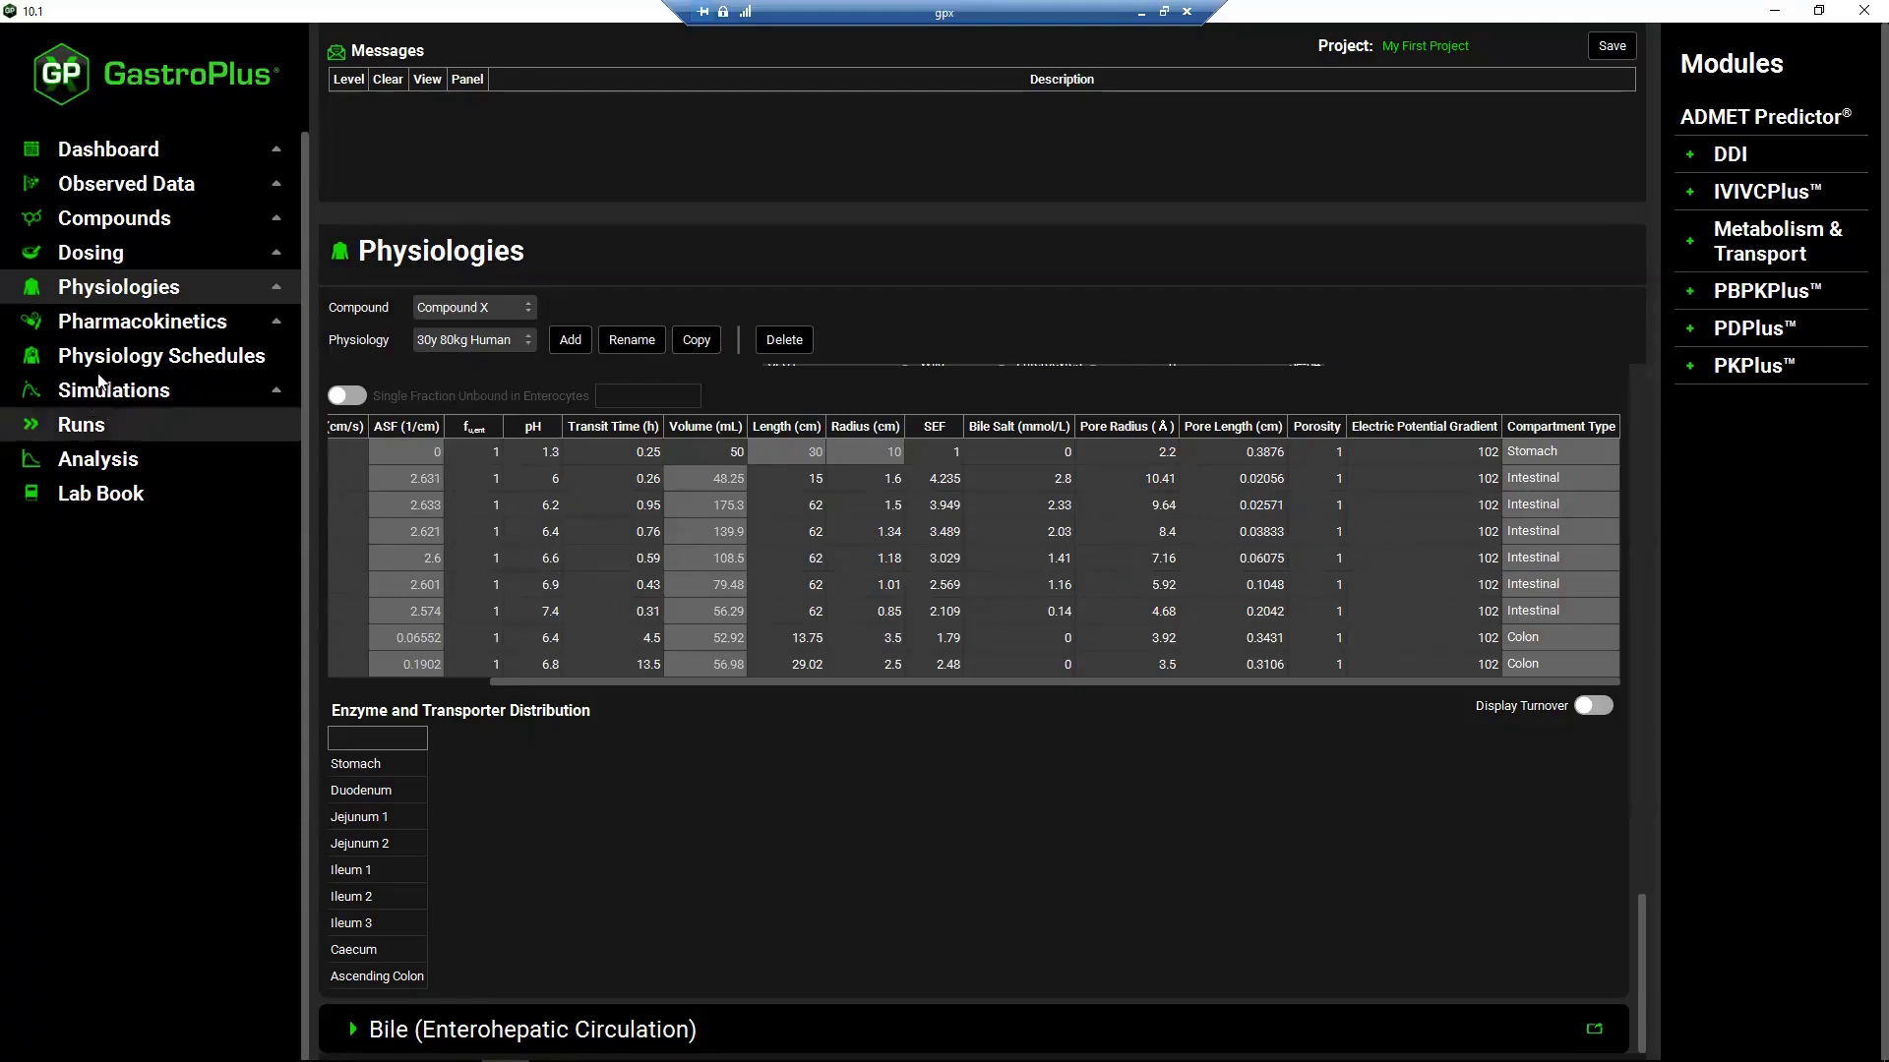
- Show Compound X's one-compartment and PBPKPlus tissue settings on the Pharmacokinetics page
left_click(173, 322)
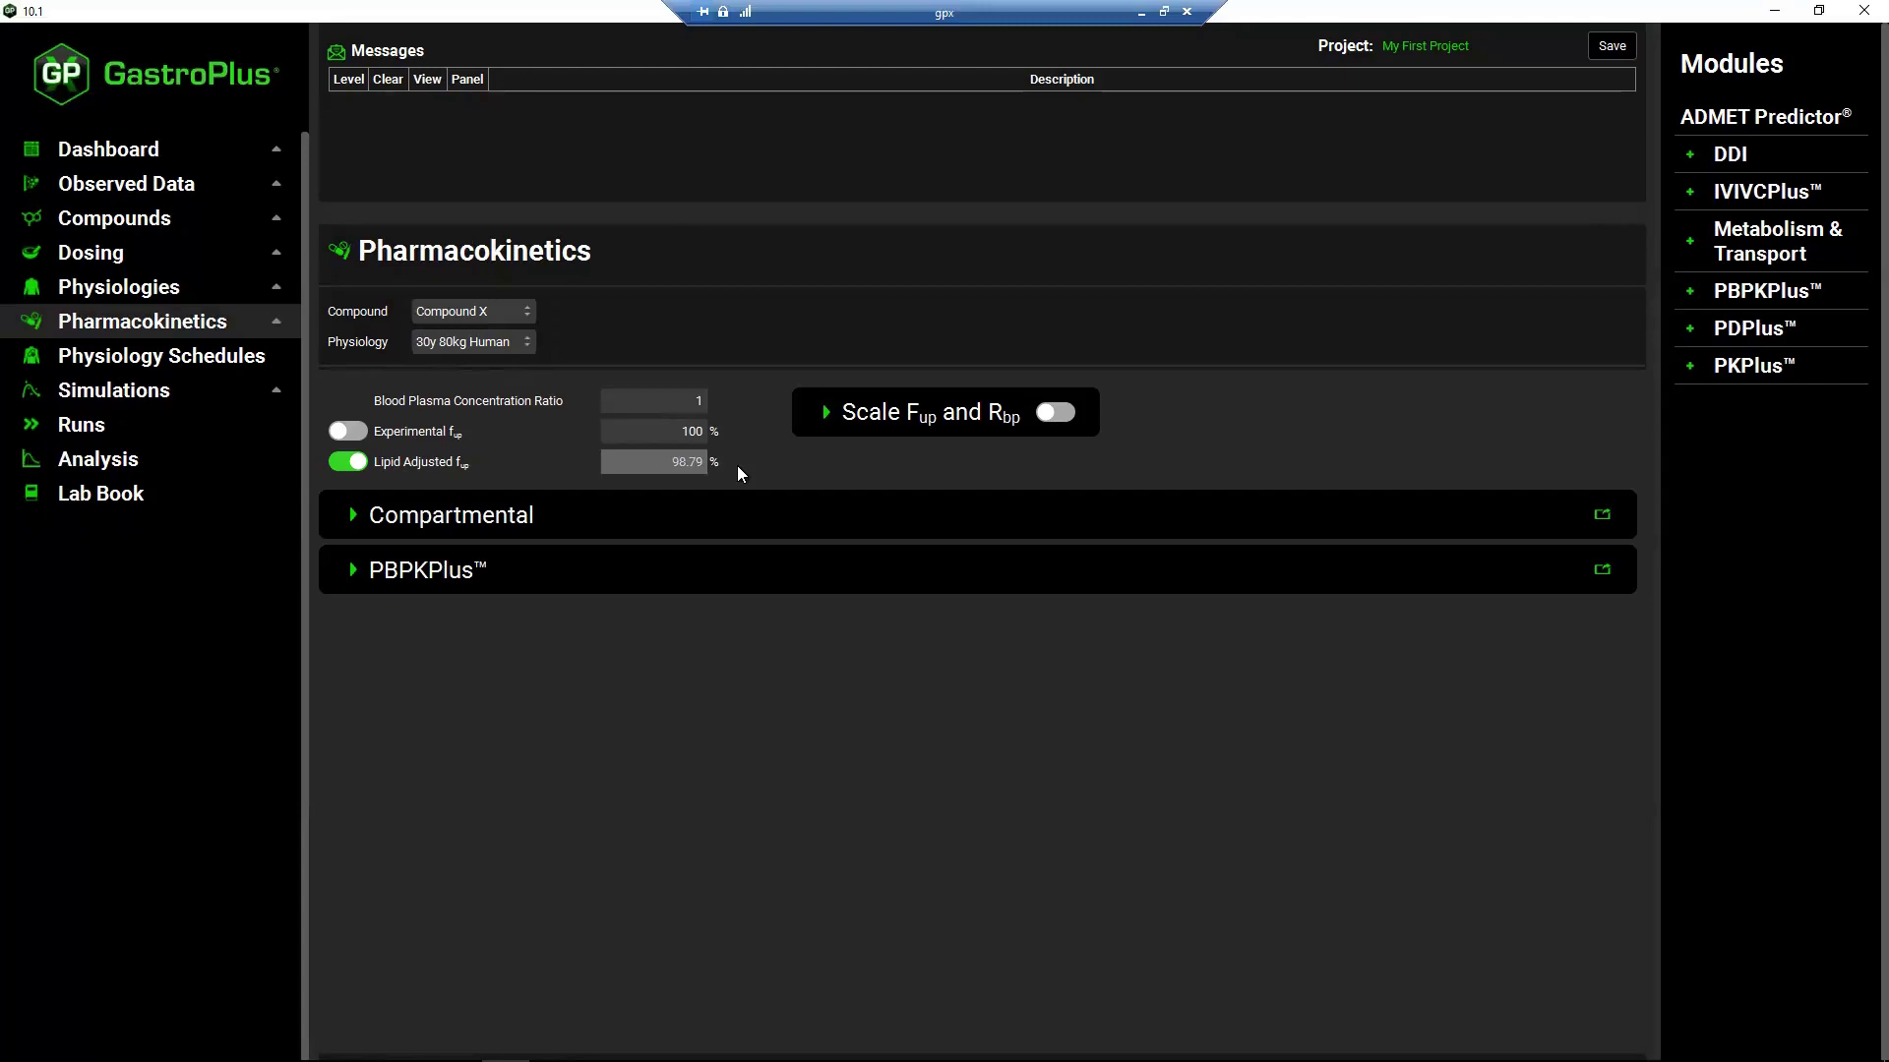
left_click(352, 516)
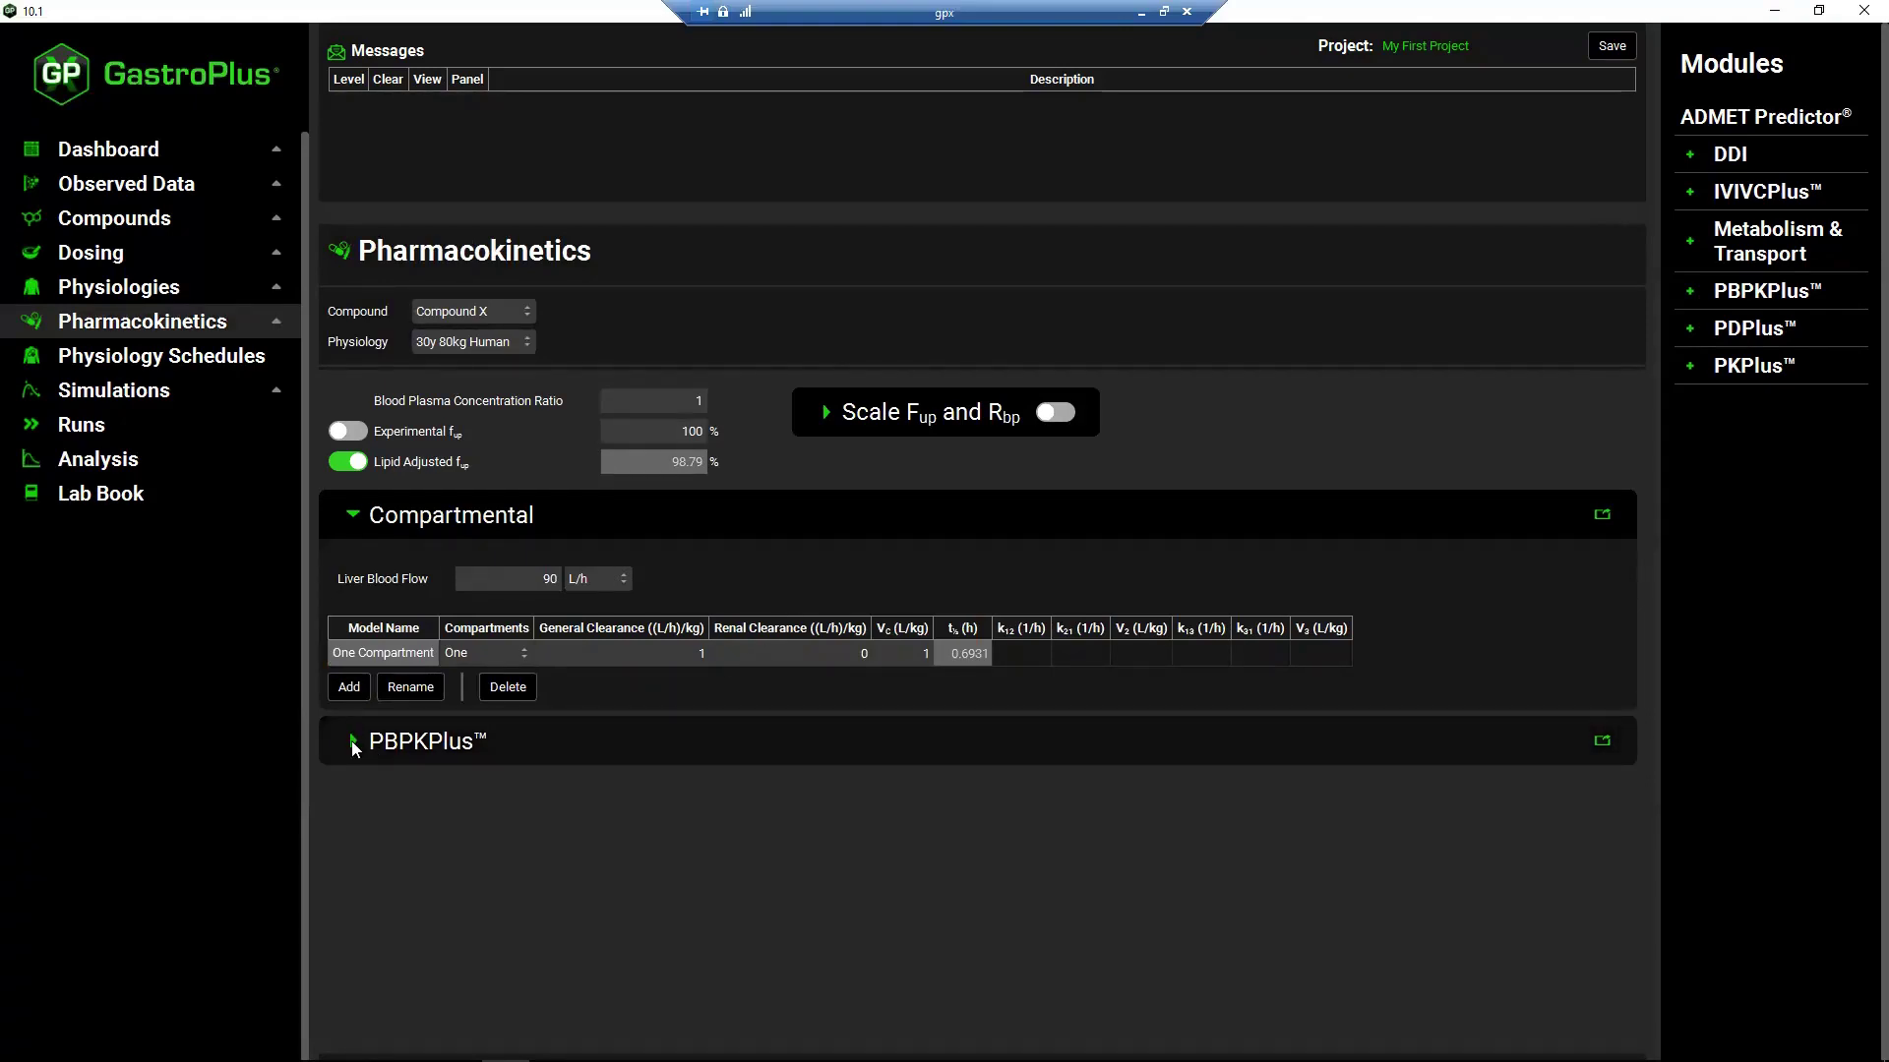
left_click(355, 745)
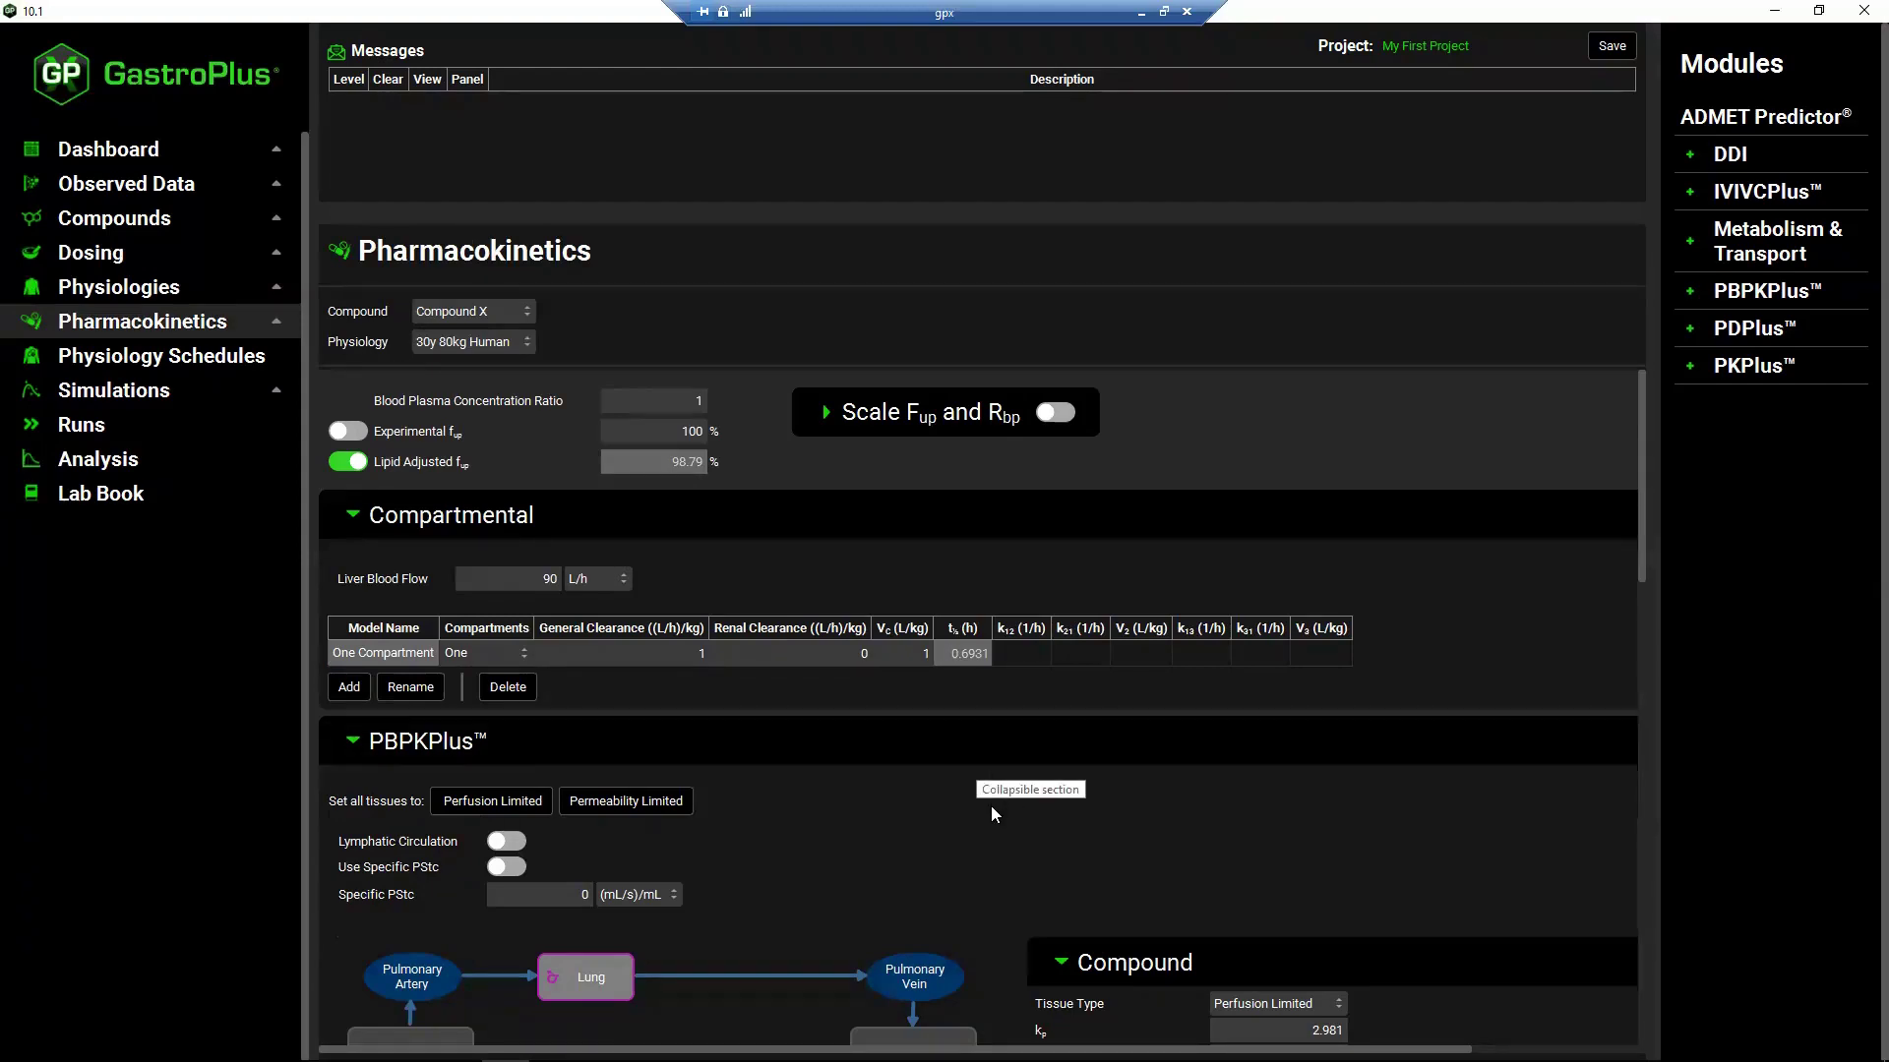
- Set the Liver's CLint to 10 L/h in the PBPK diagram and review the tissue Kp table
scroll(994, 766, "down", 3)
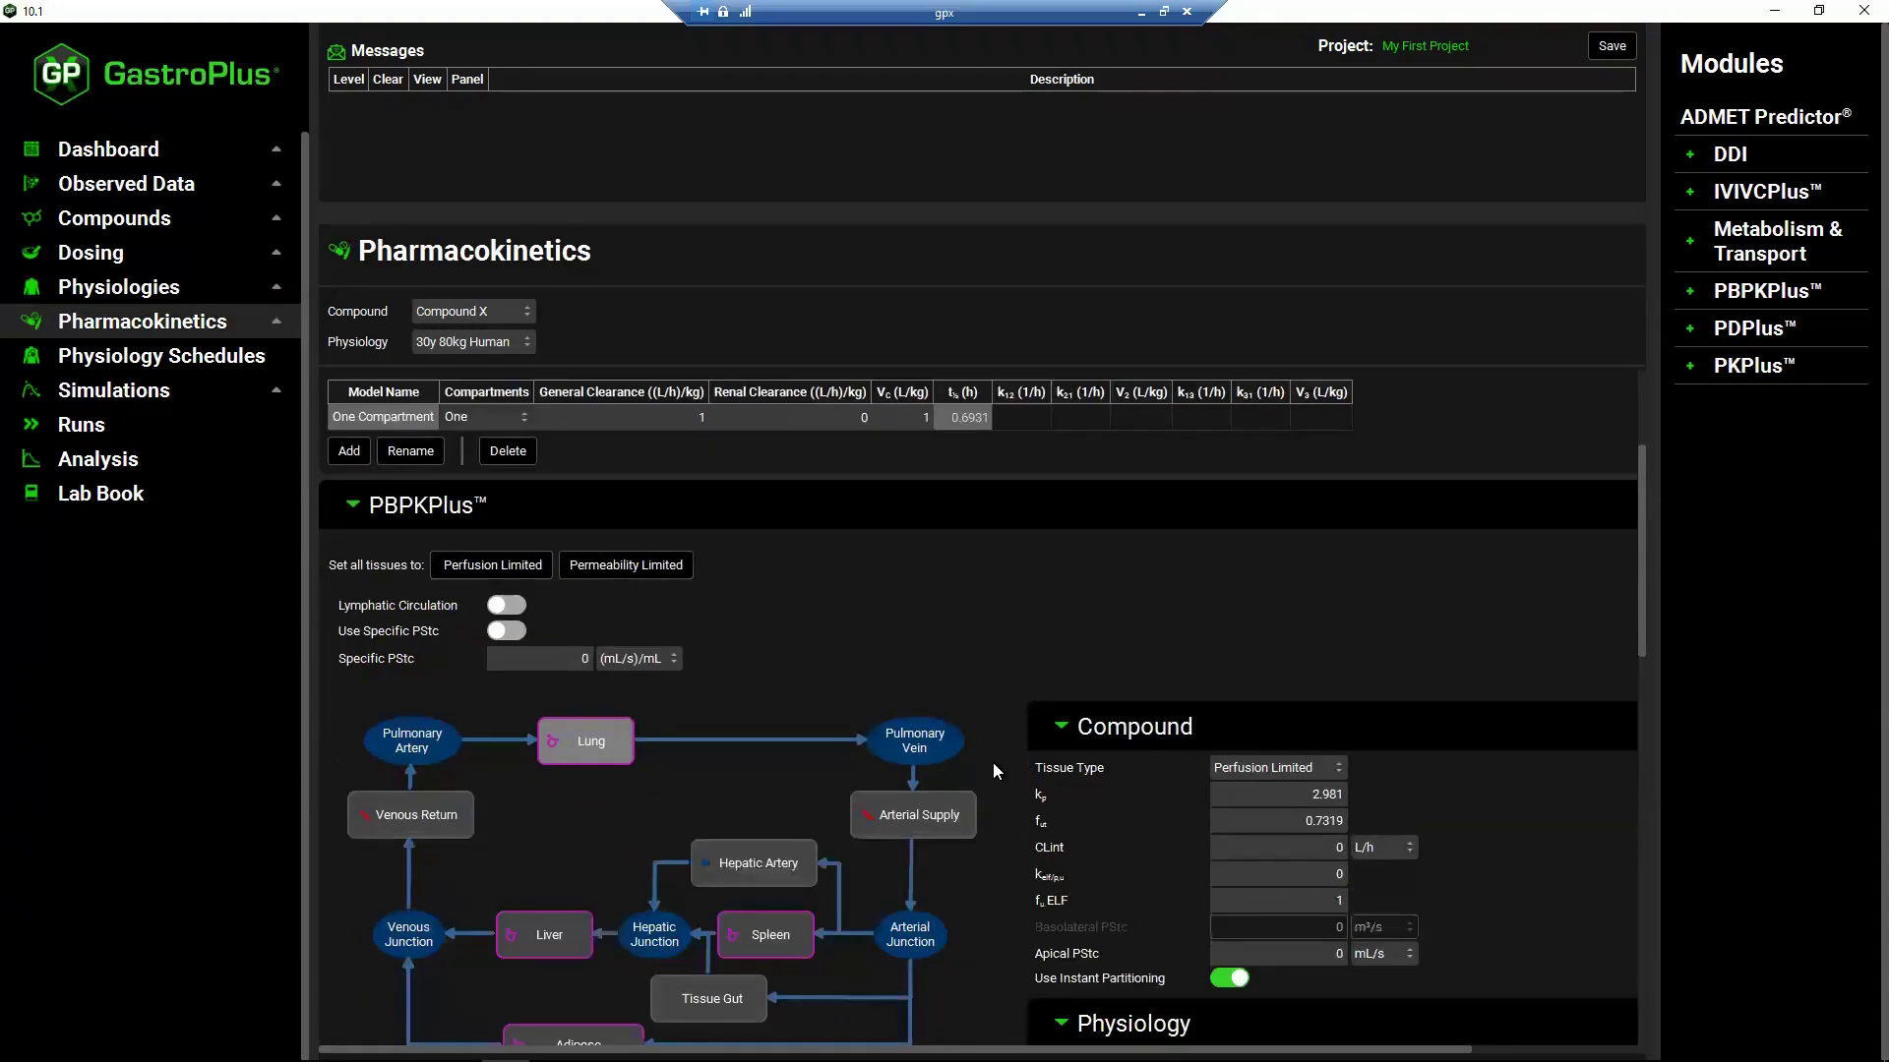
scroll(994, 764, "down", 3)
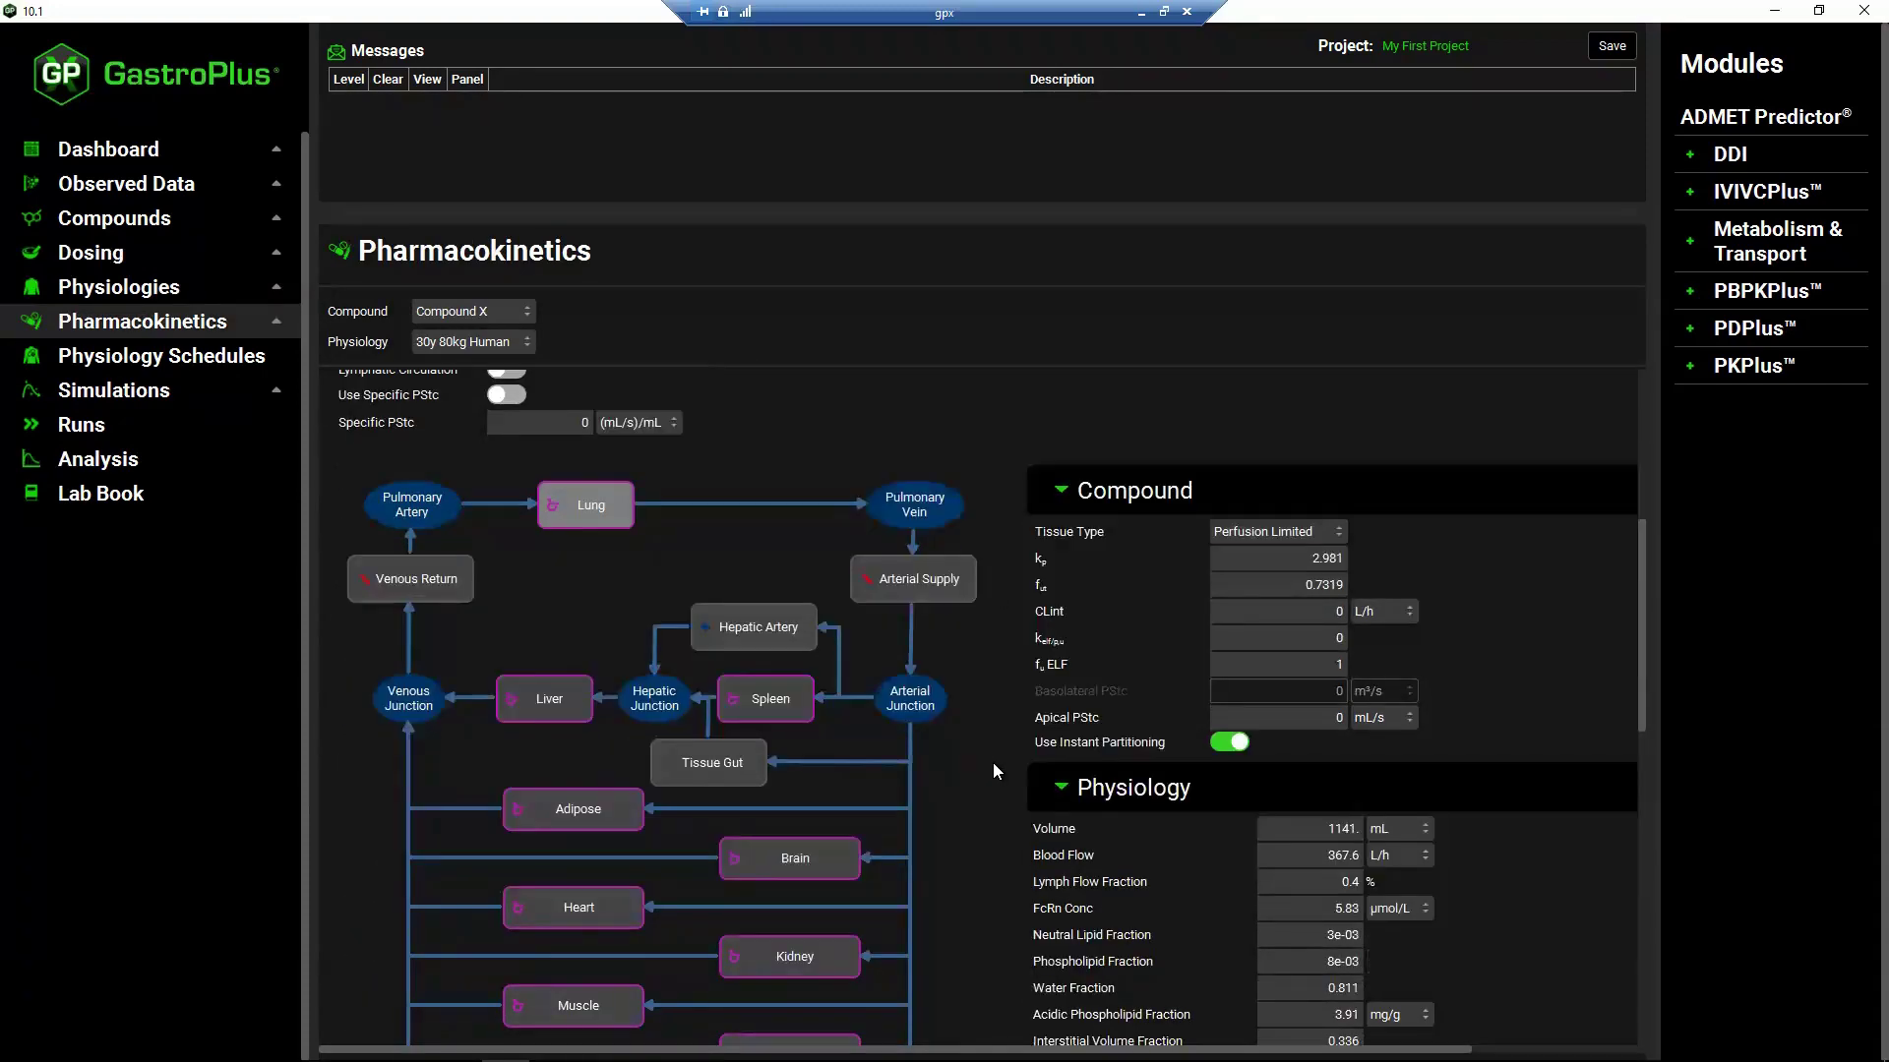
scroll(994, 763, "down", 1)
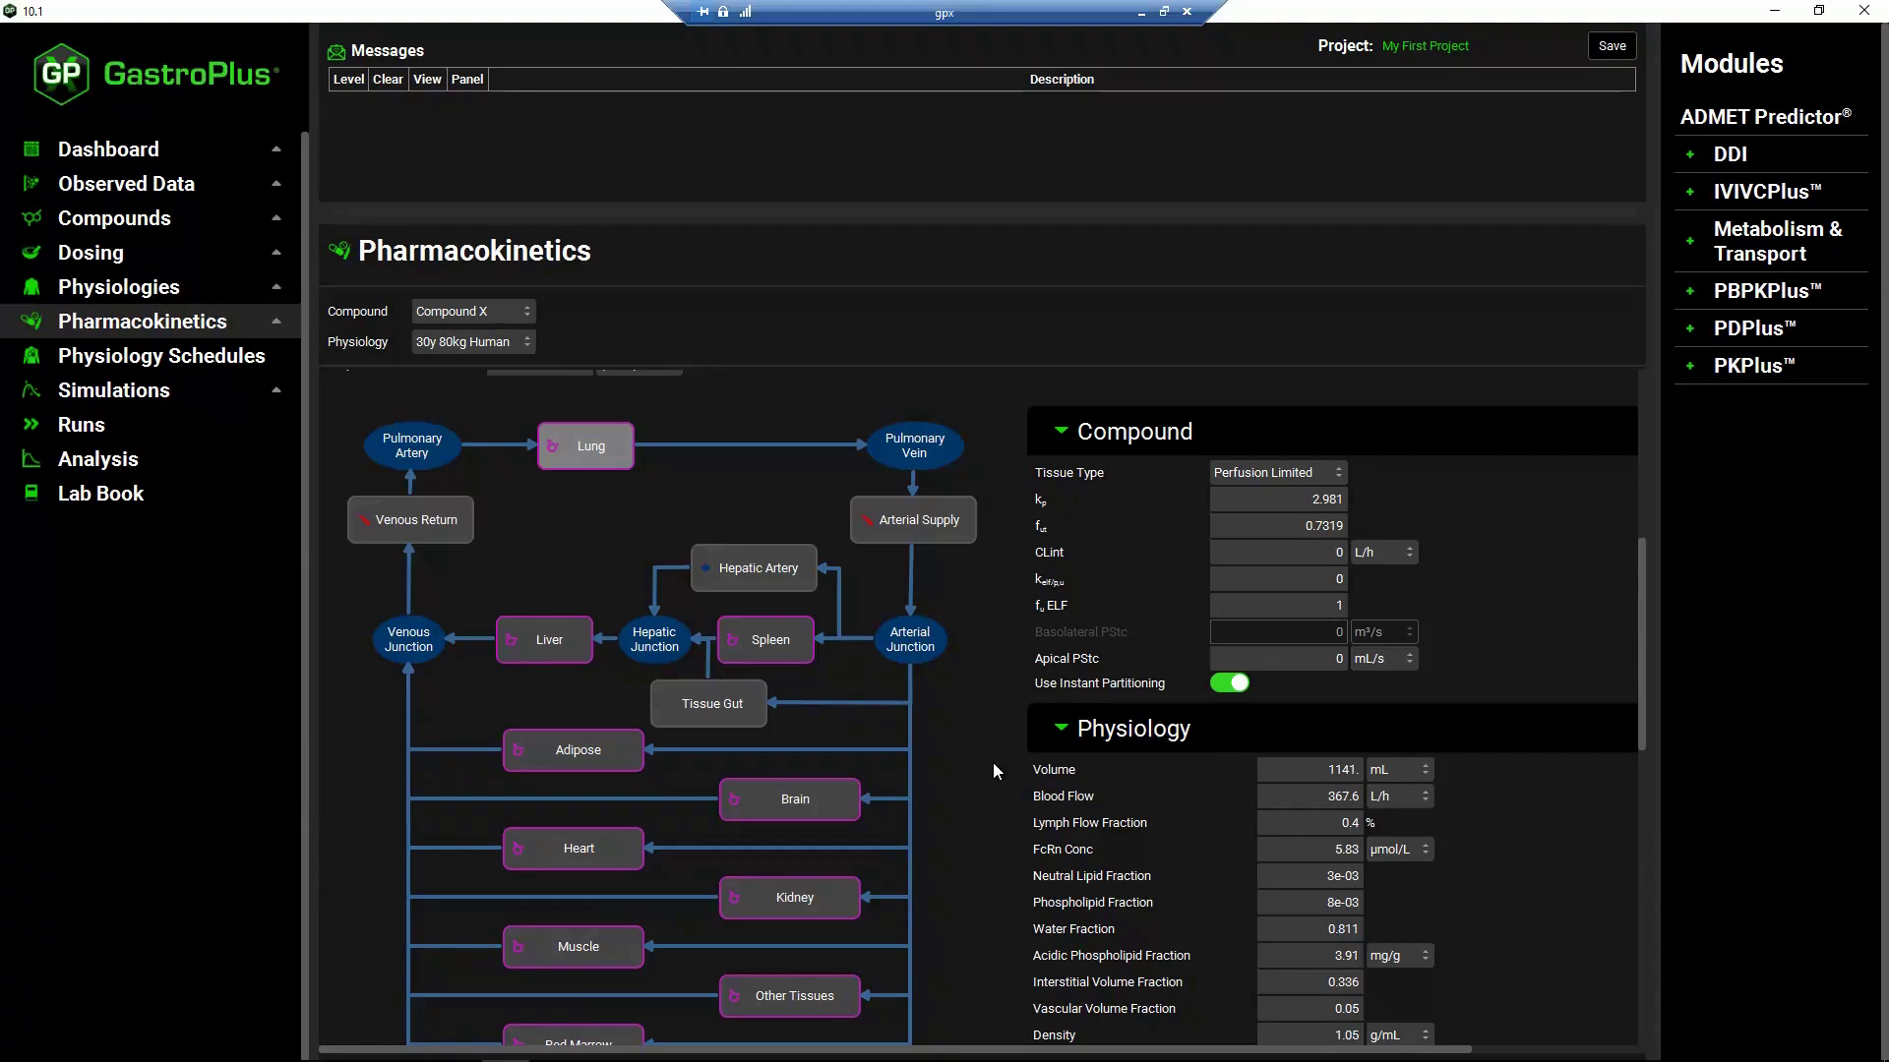
left_click(529, 633)
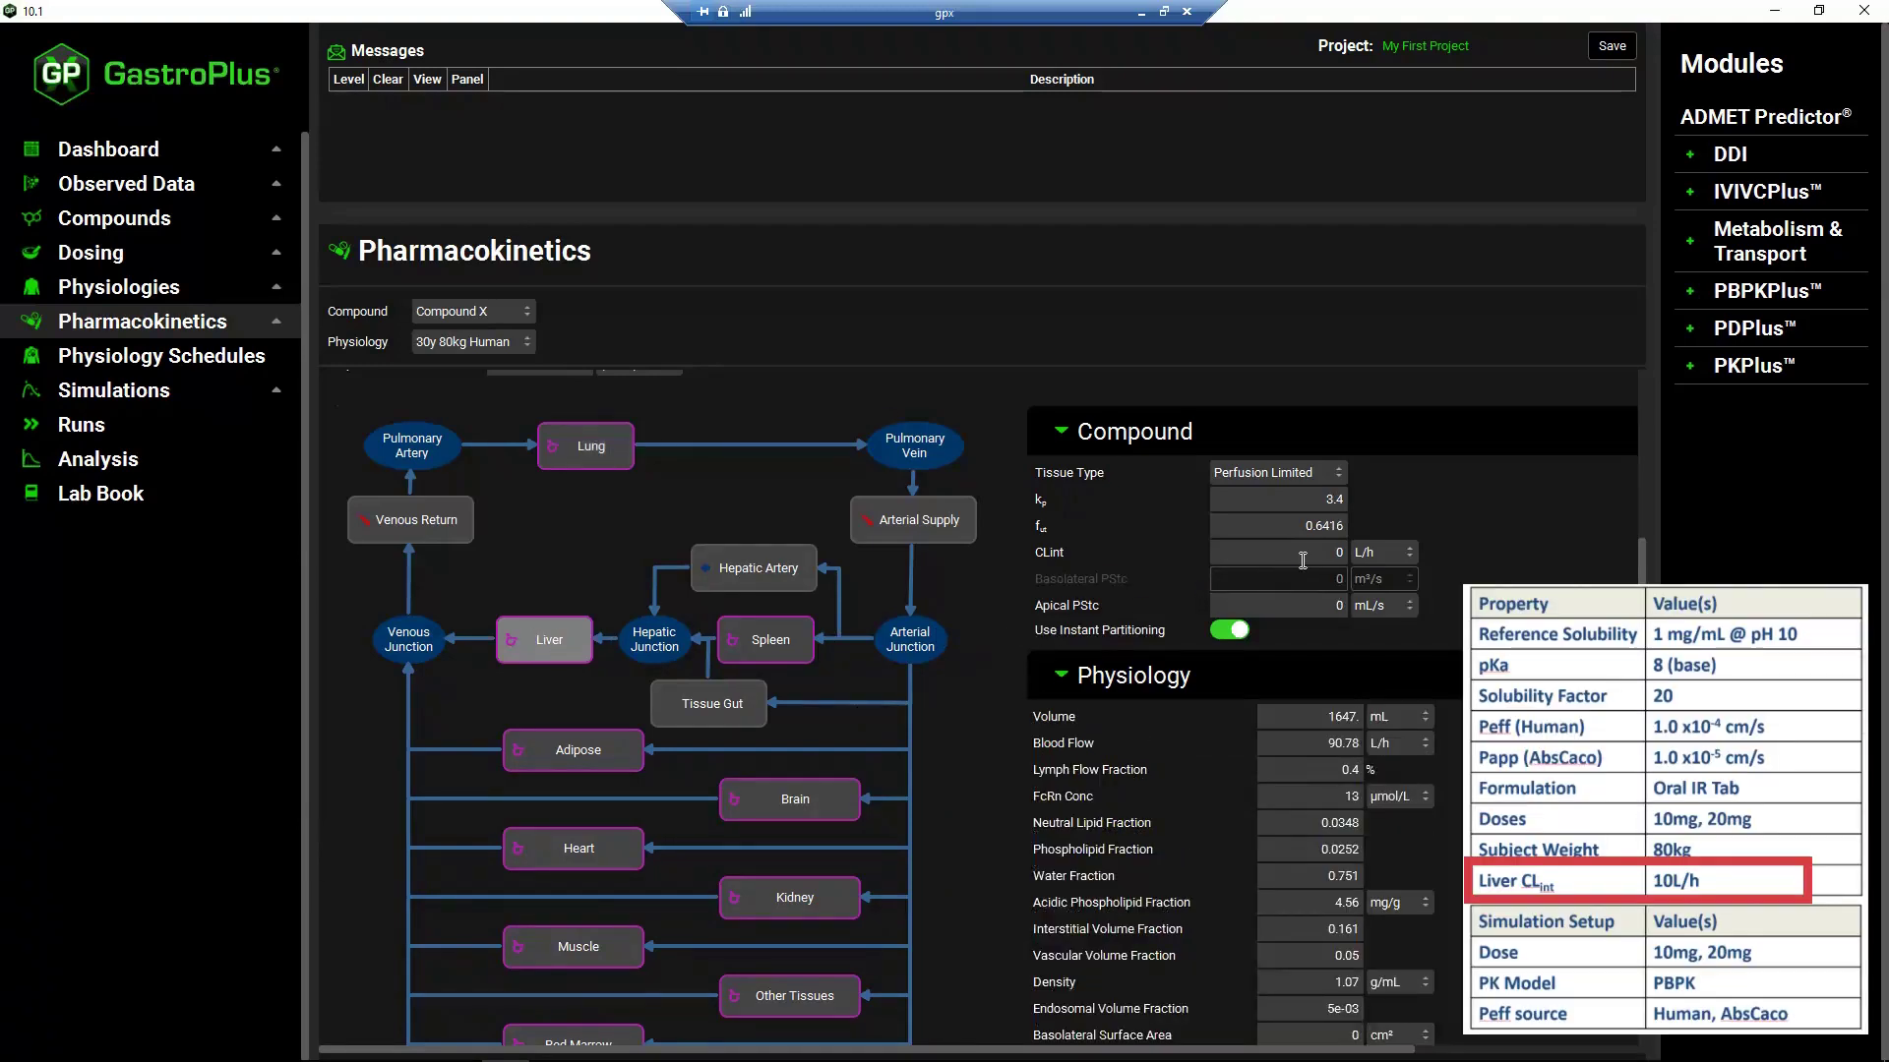
left_click(1313, 555)
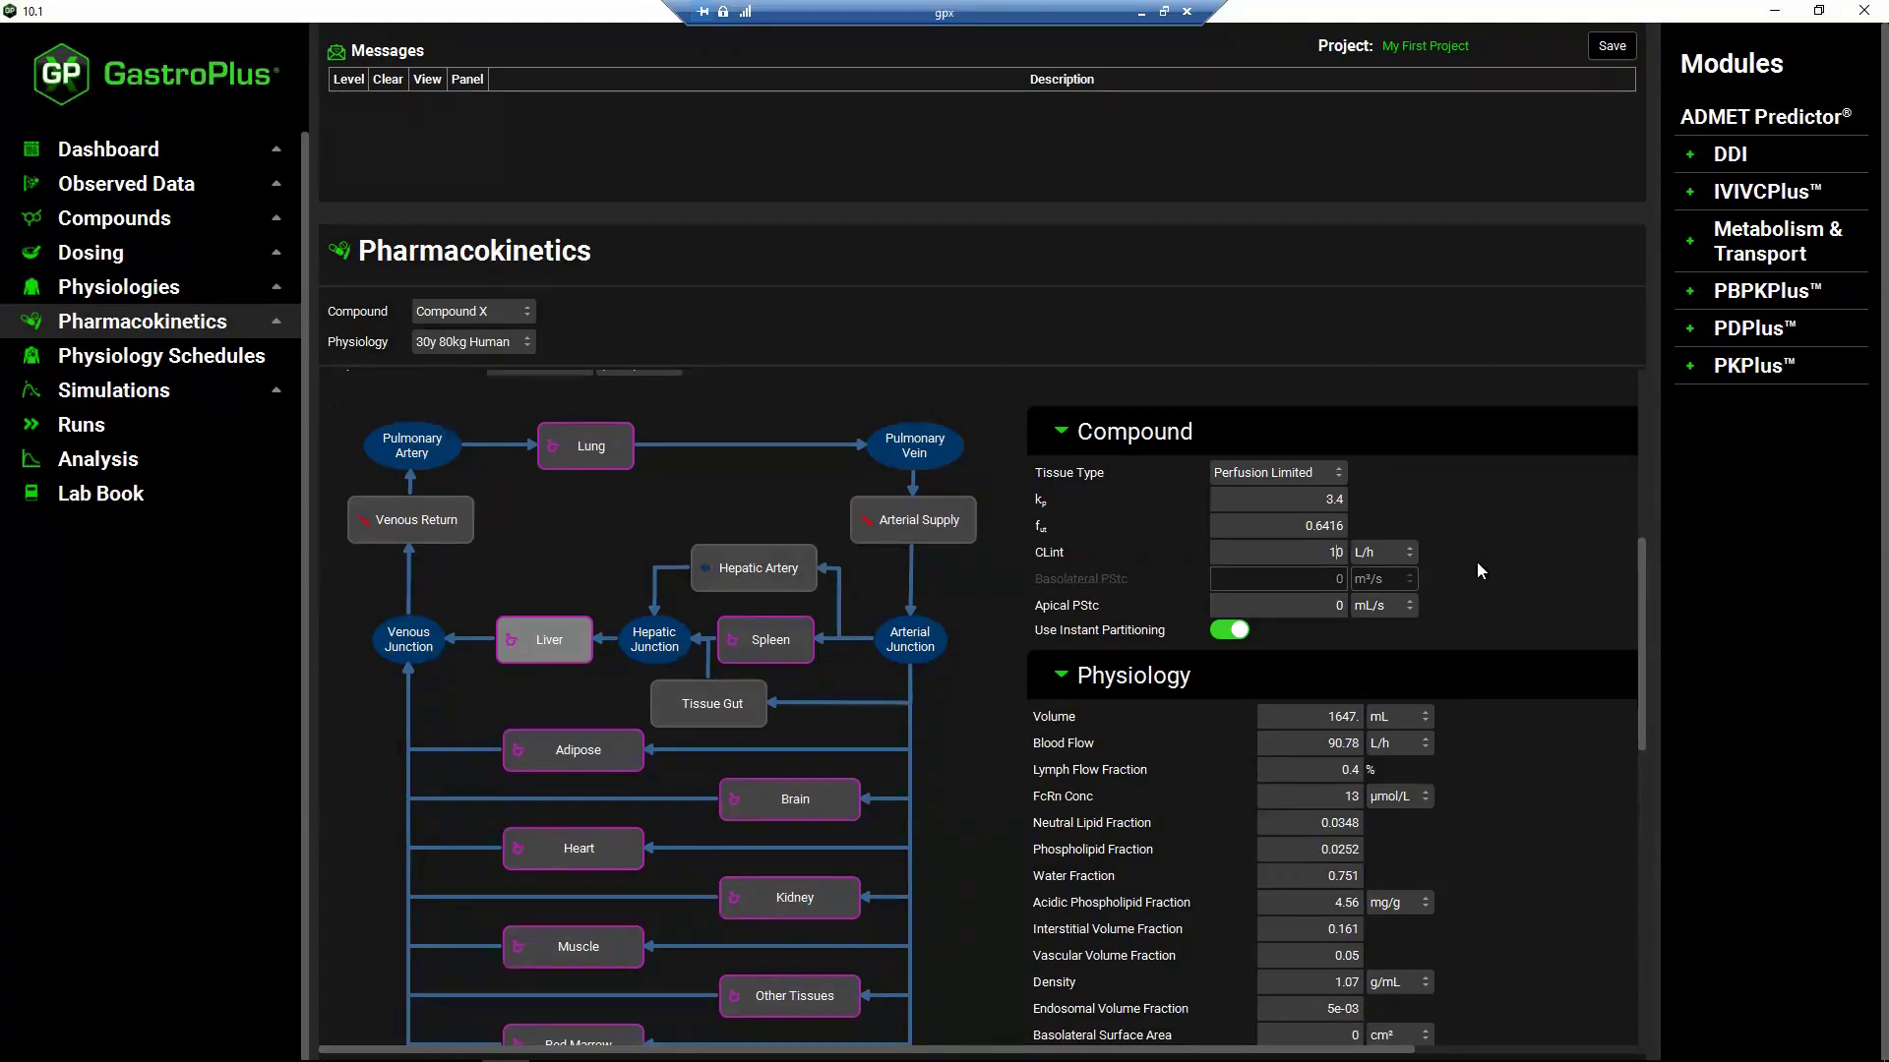
scroll(948, 724, "down", 5)
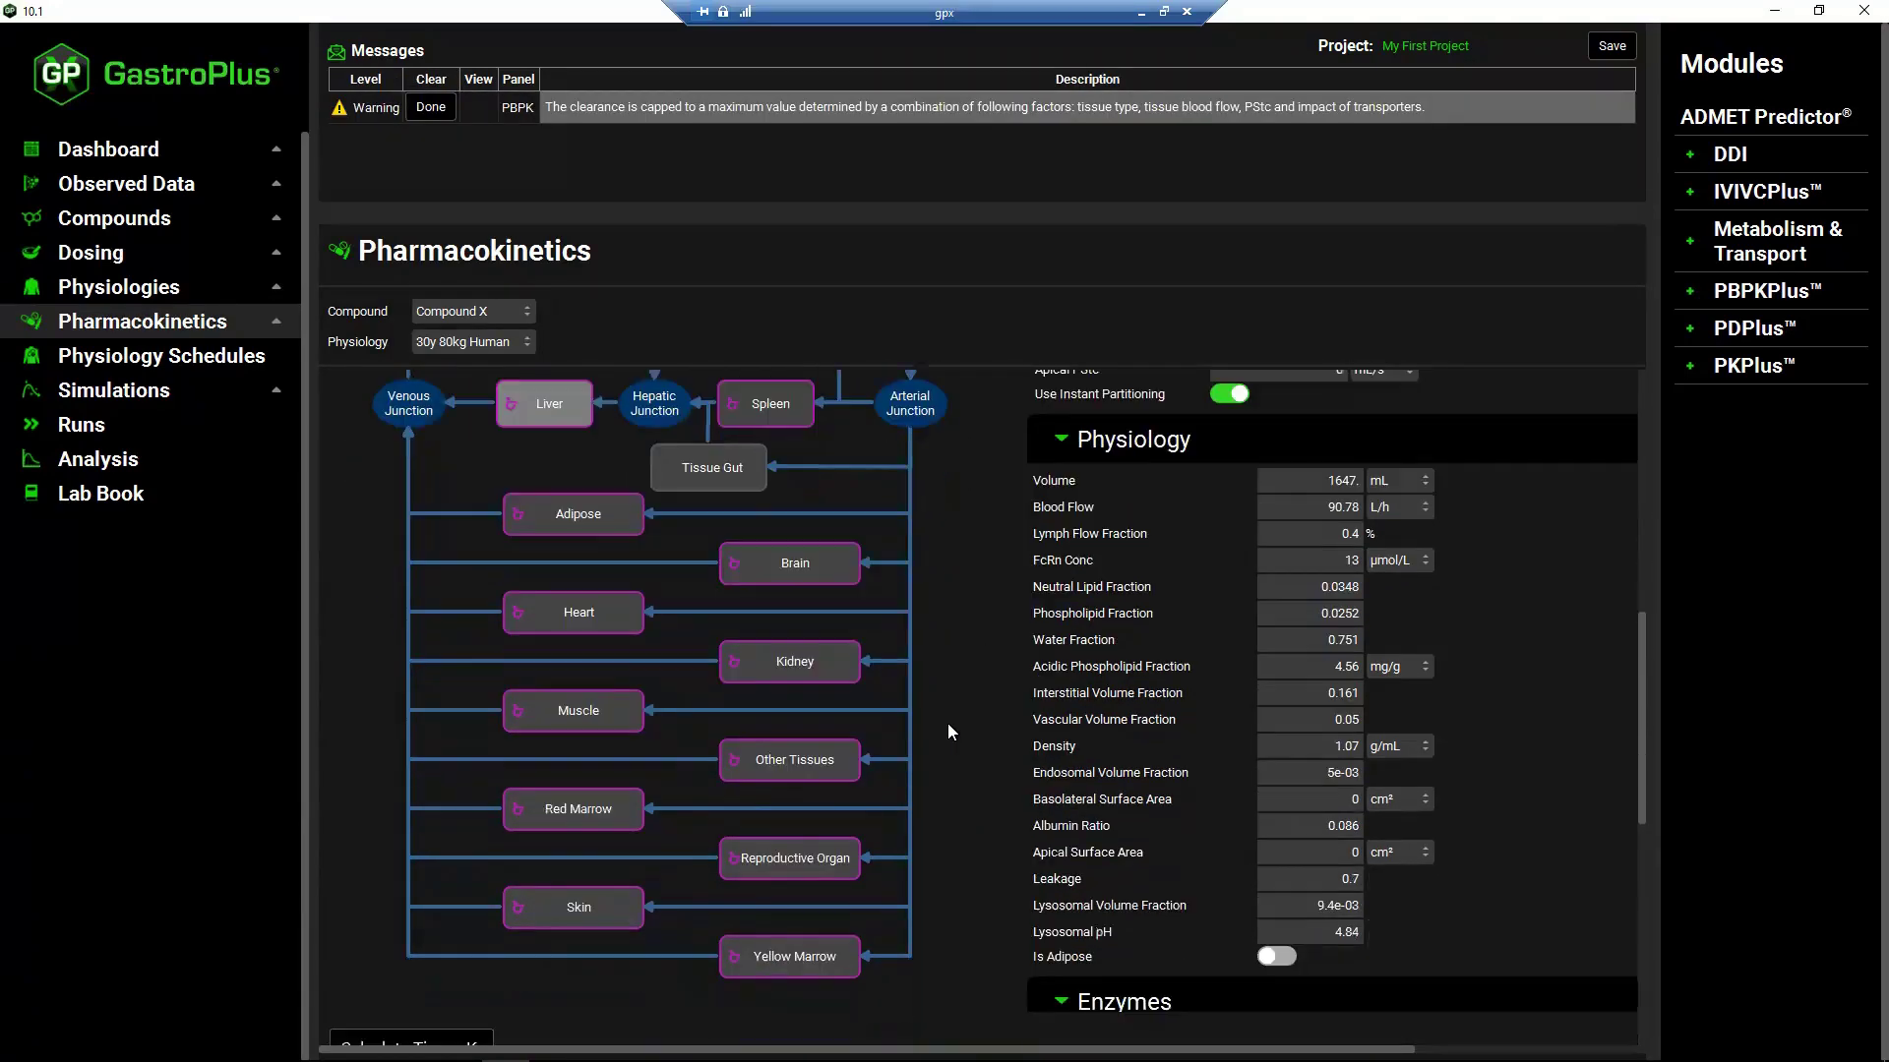
scroll(935, 633, "down", 3)
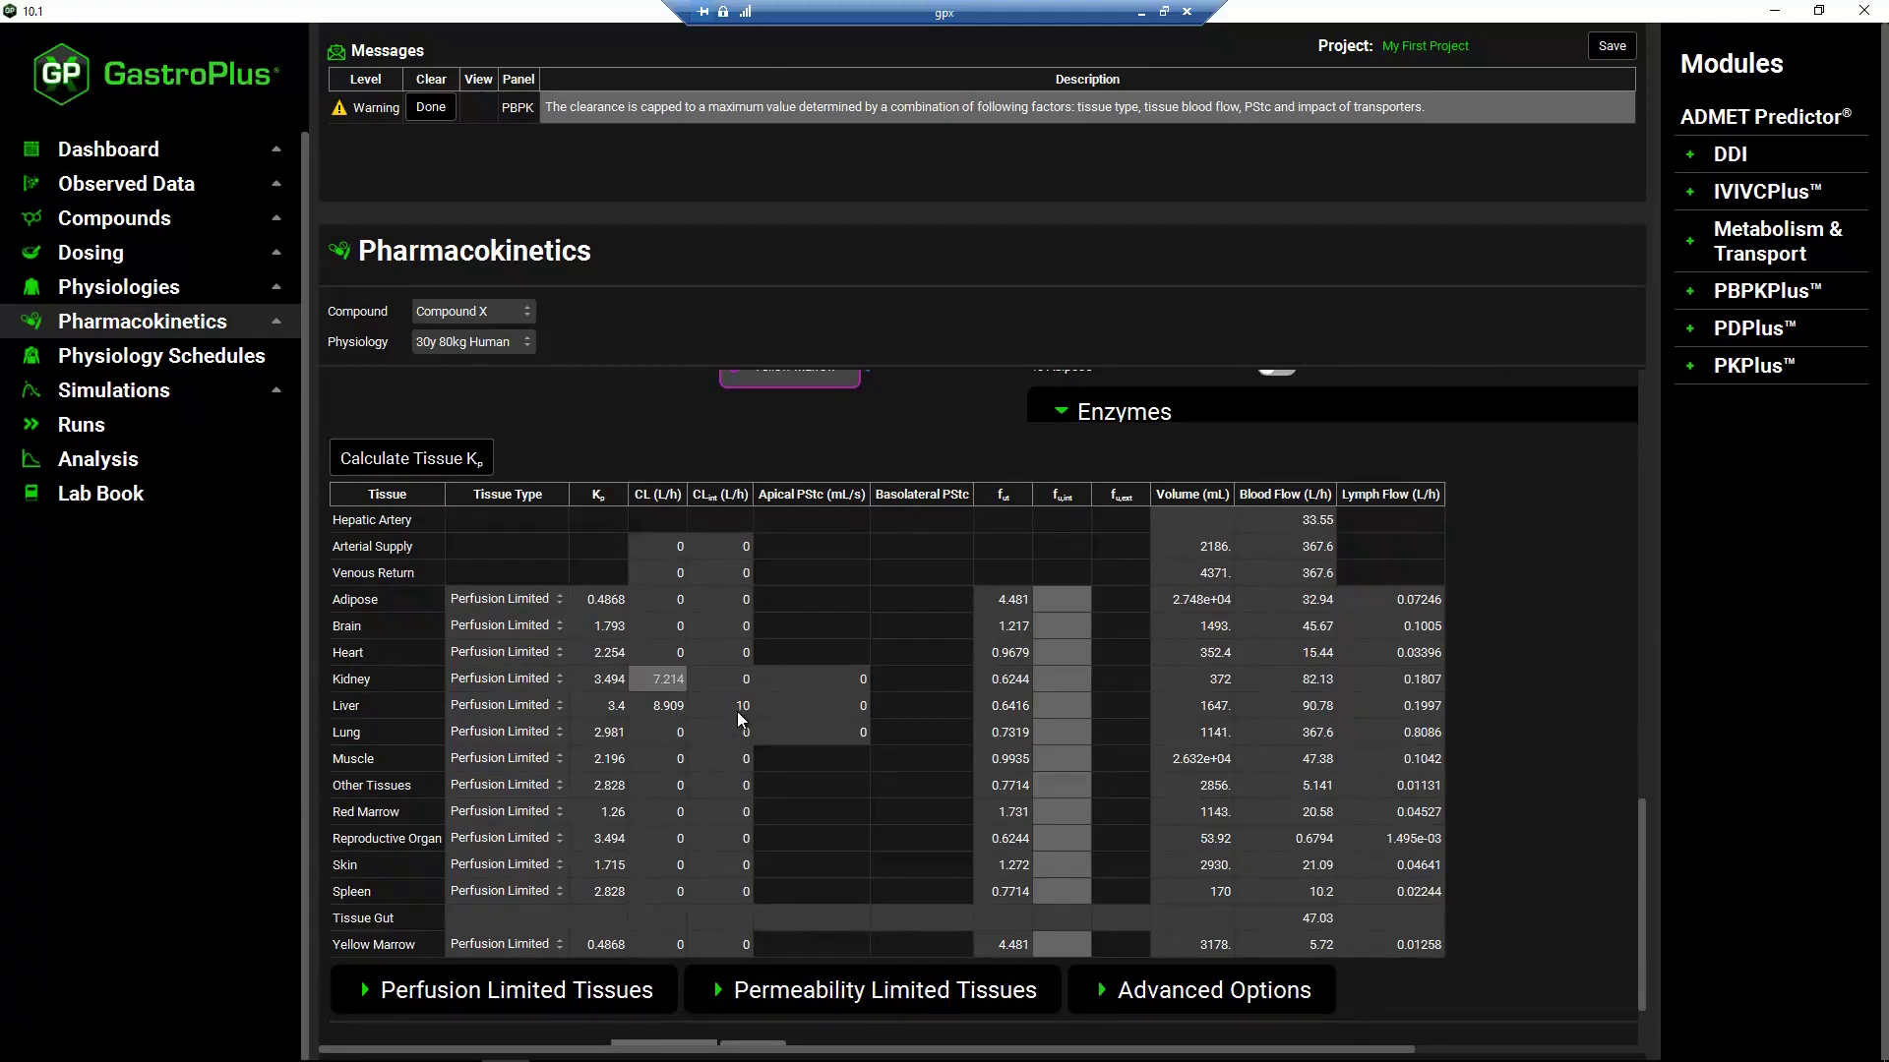
scroll(748, 738, "down", 2)
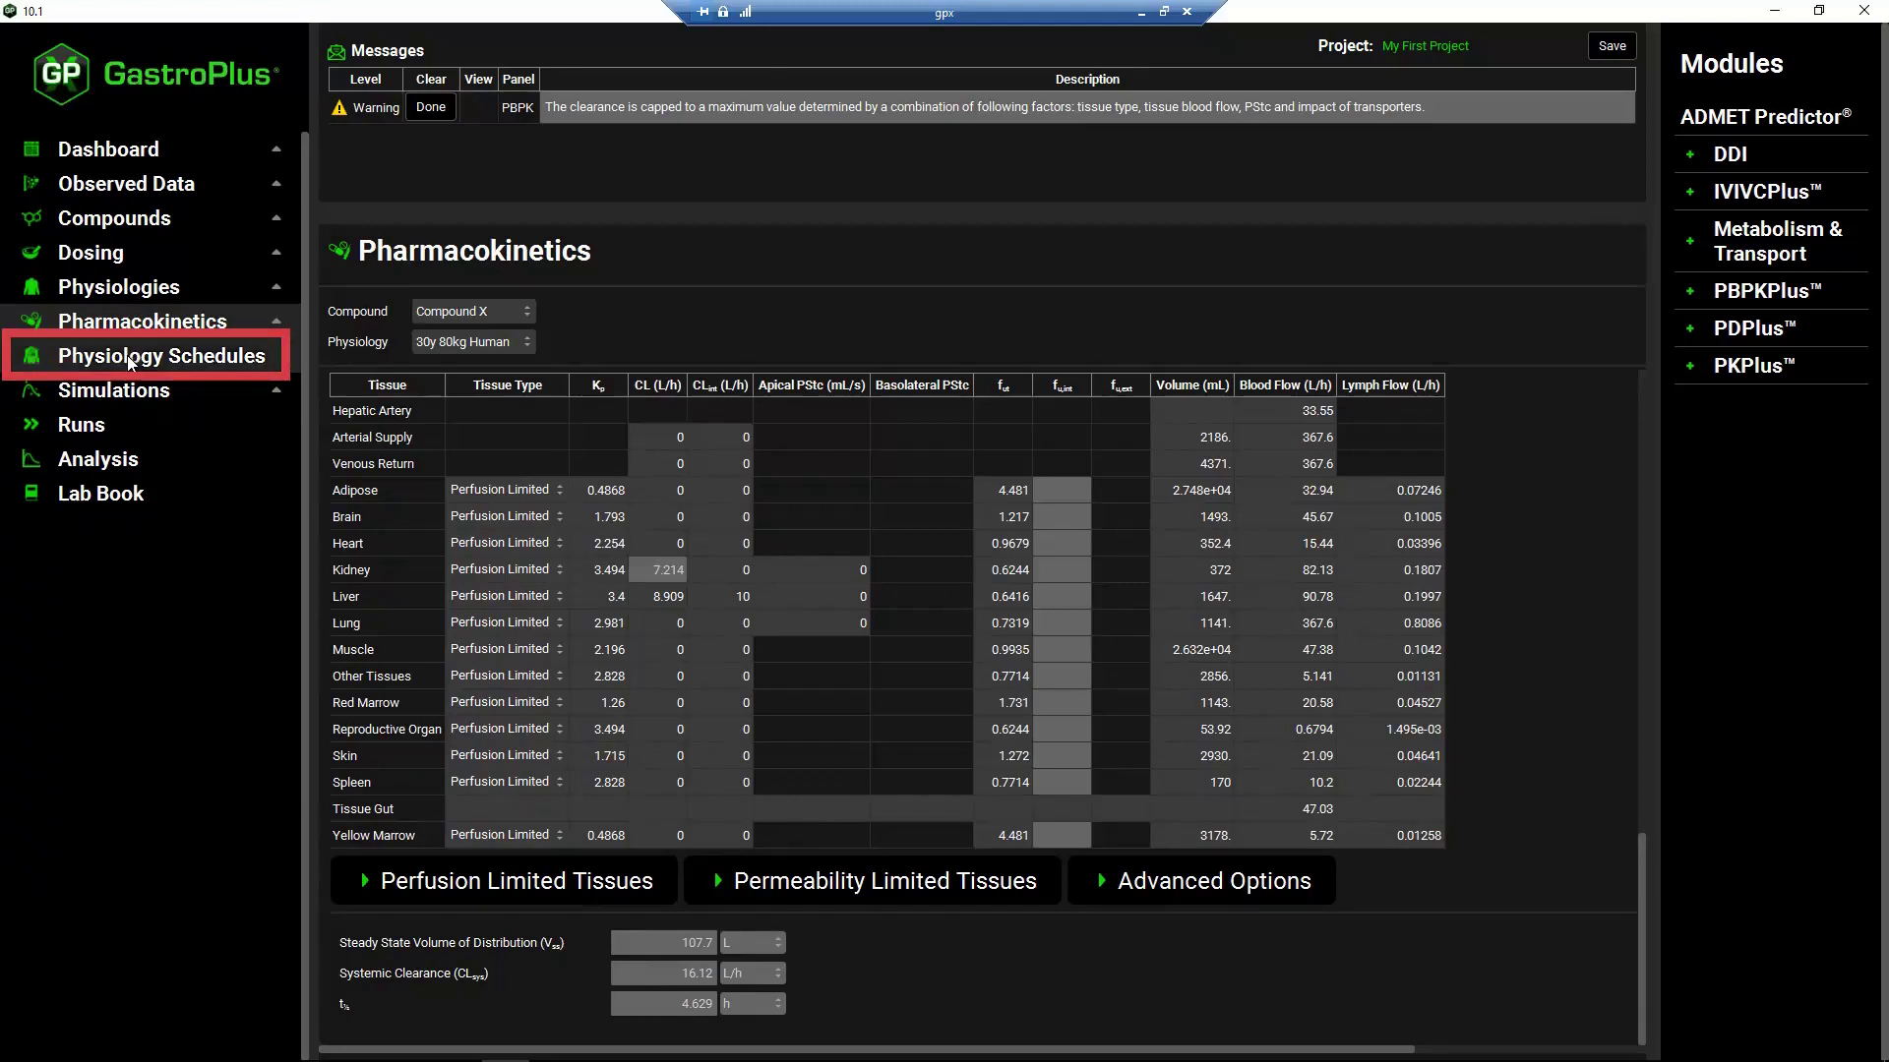
- View the 30y 80kg Human physiology schedule and save the project
left_click(178, 362)
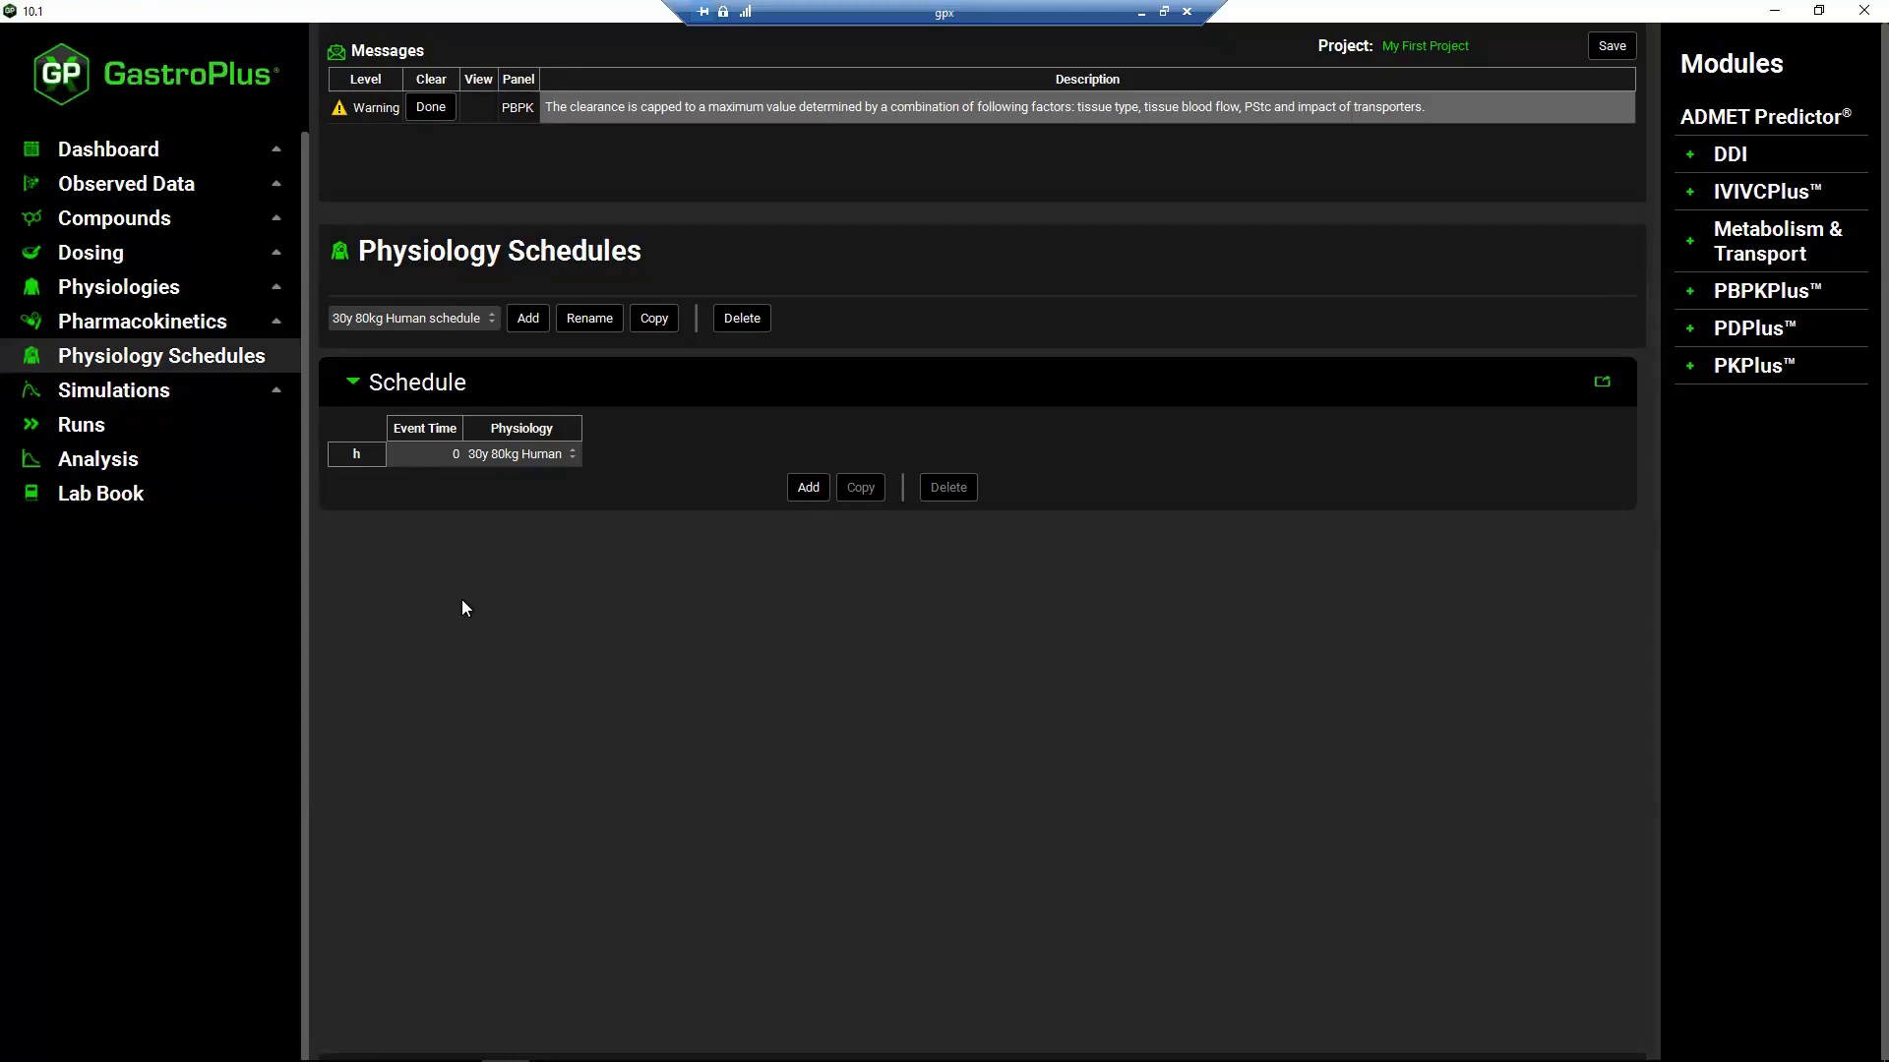
left_click(1613, 52)
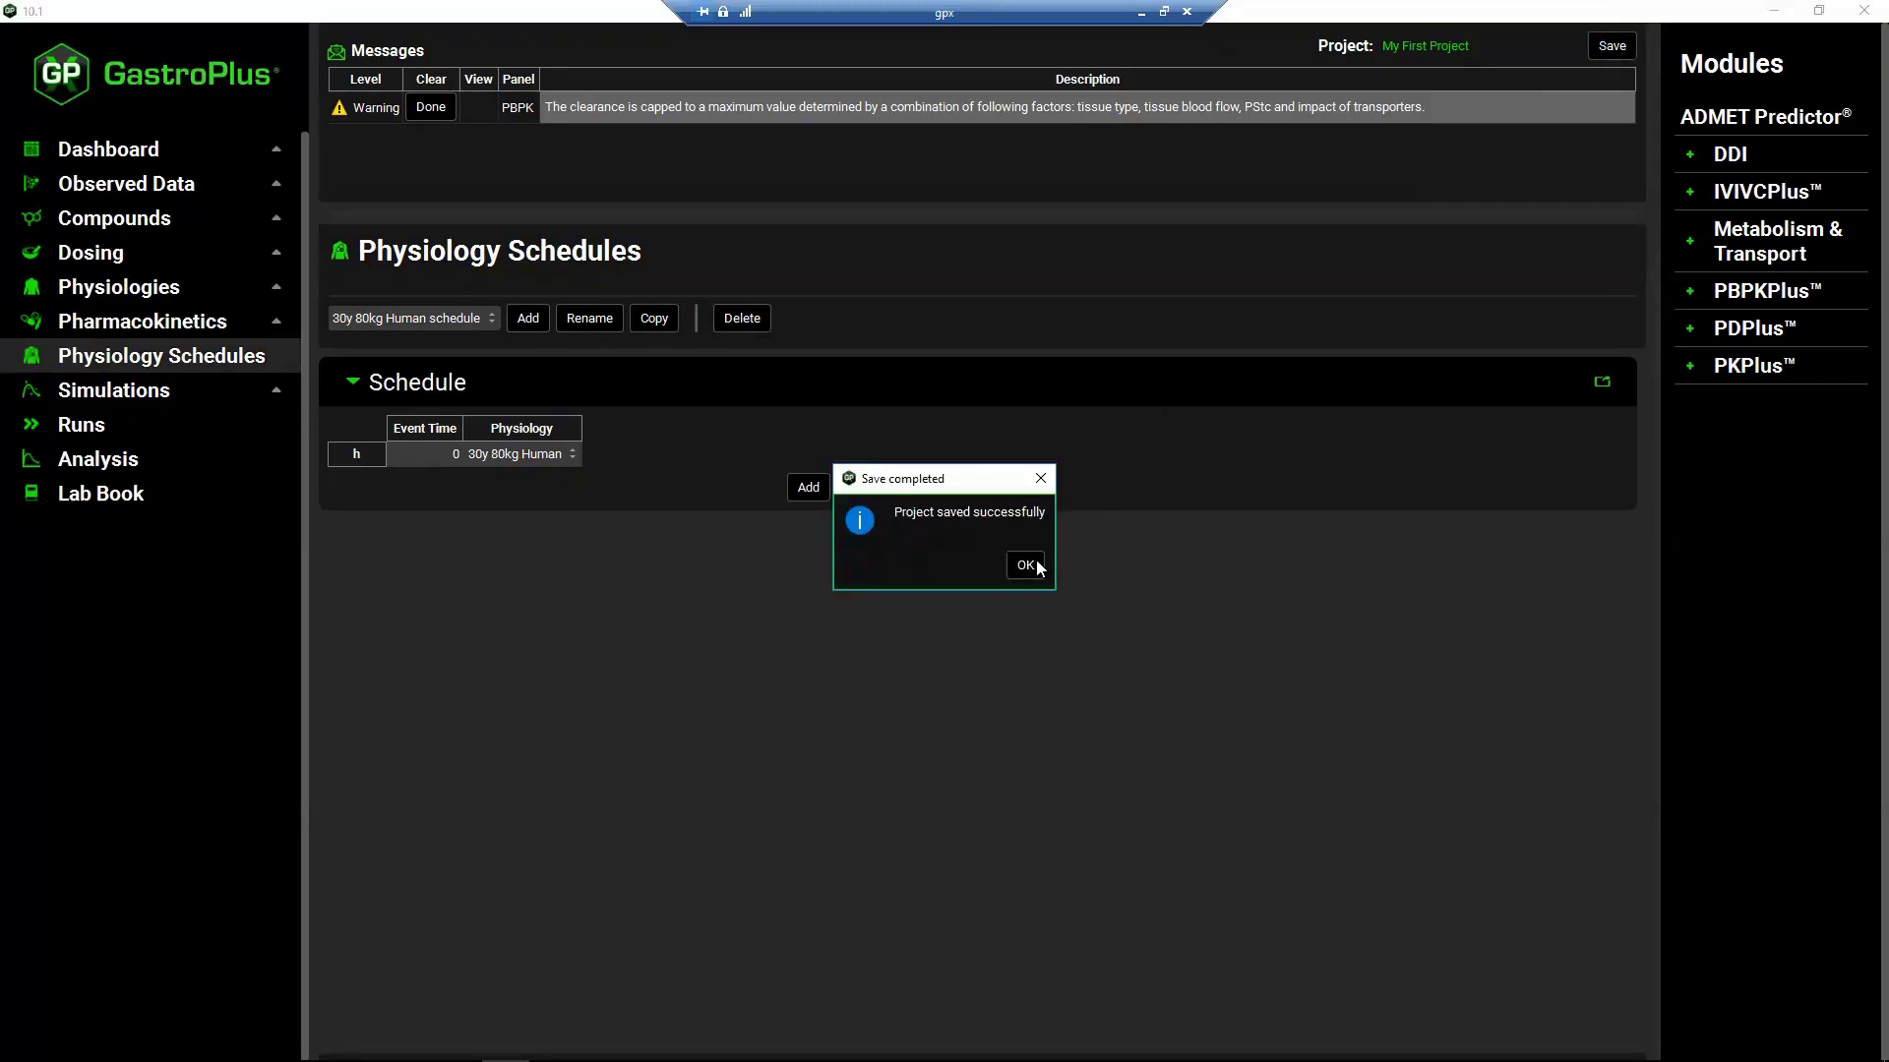
left_click(1026, 564)
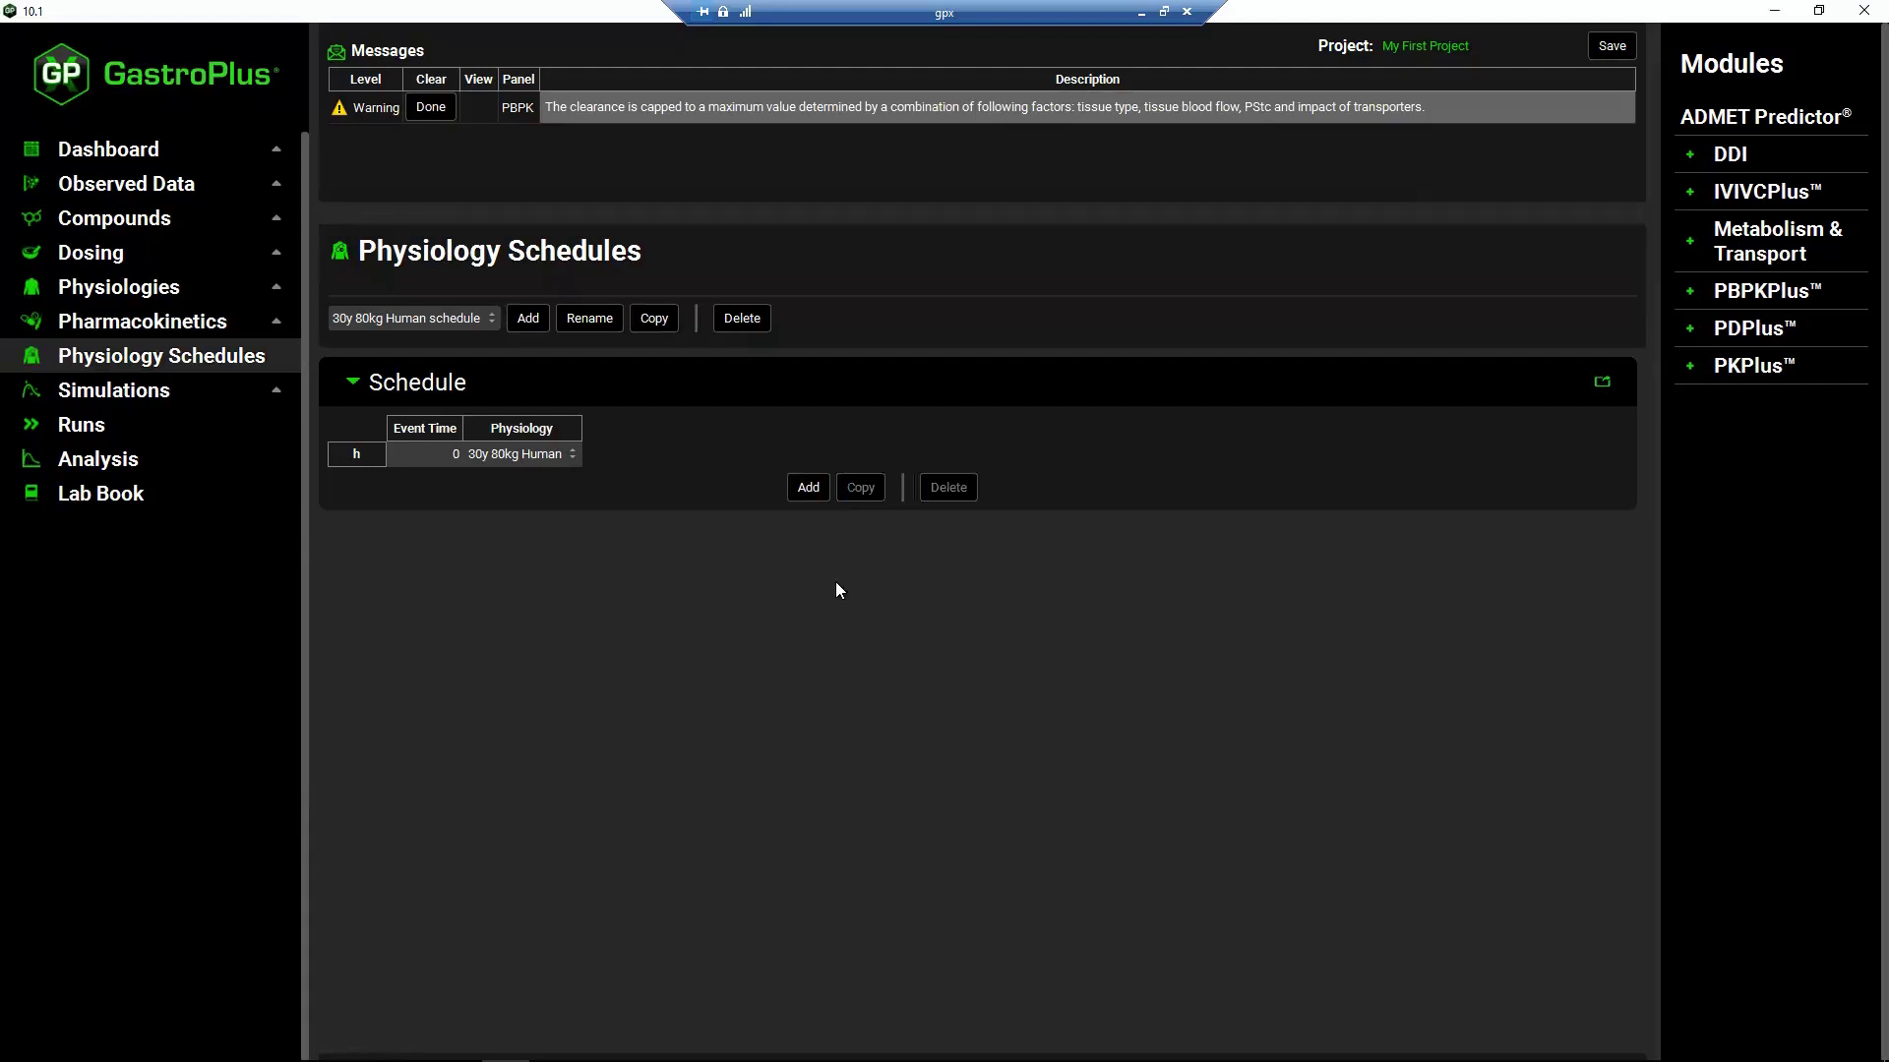
left_click(128, 393)
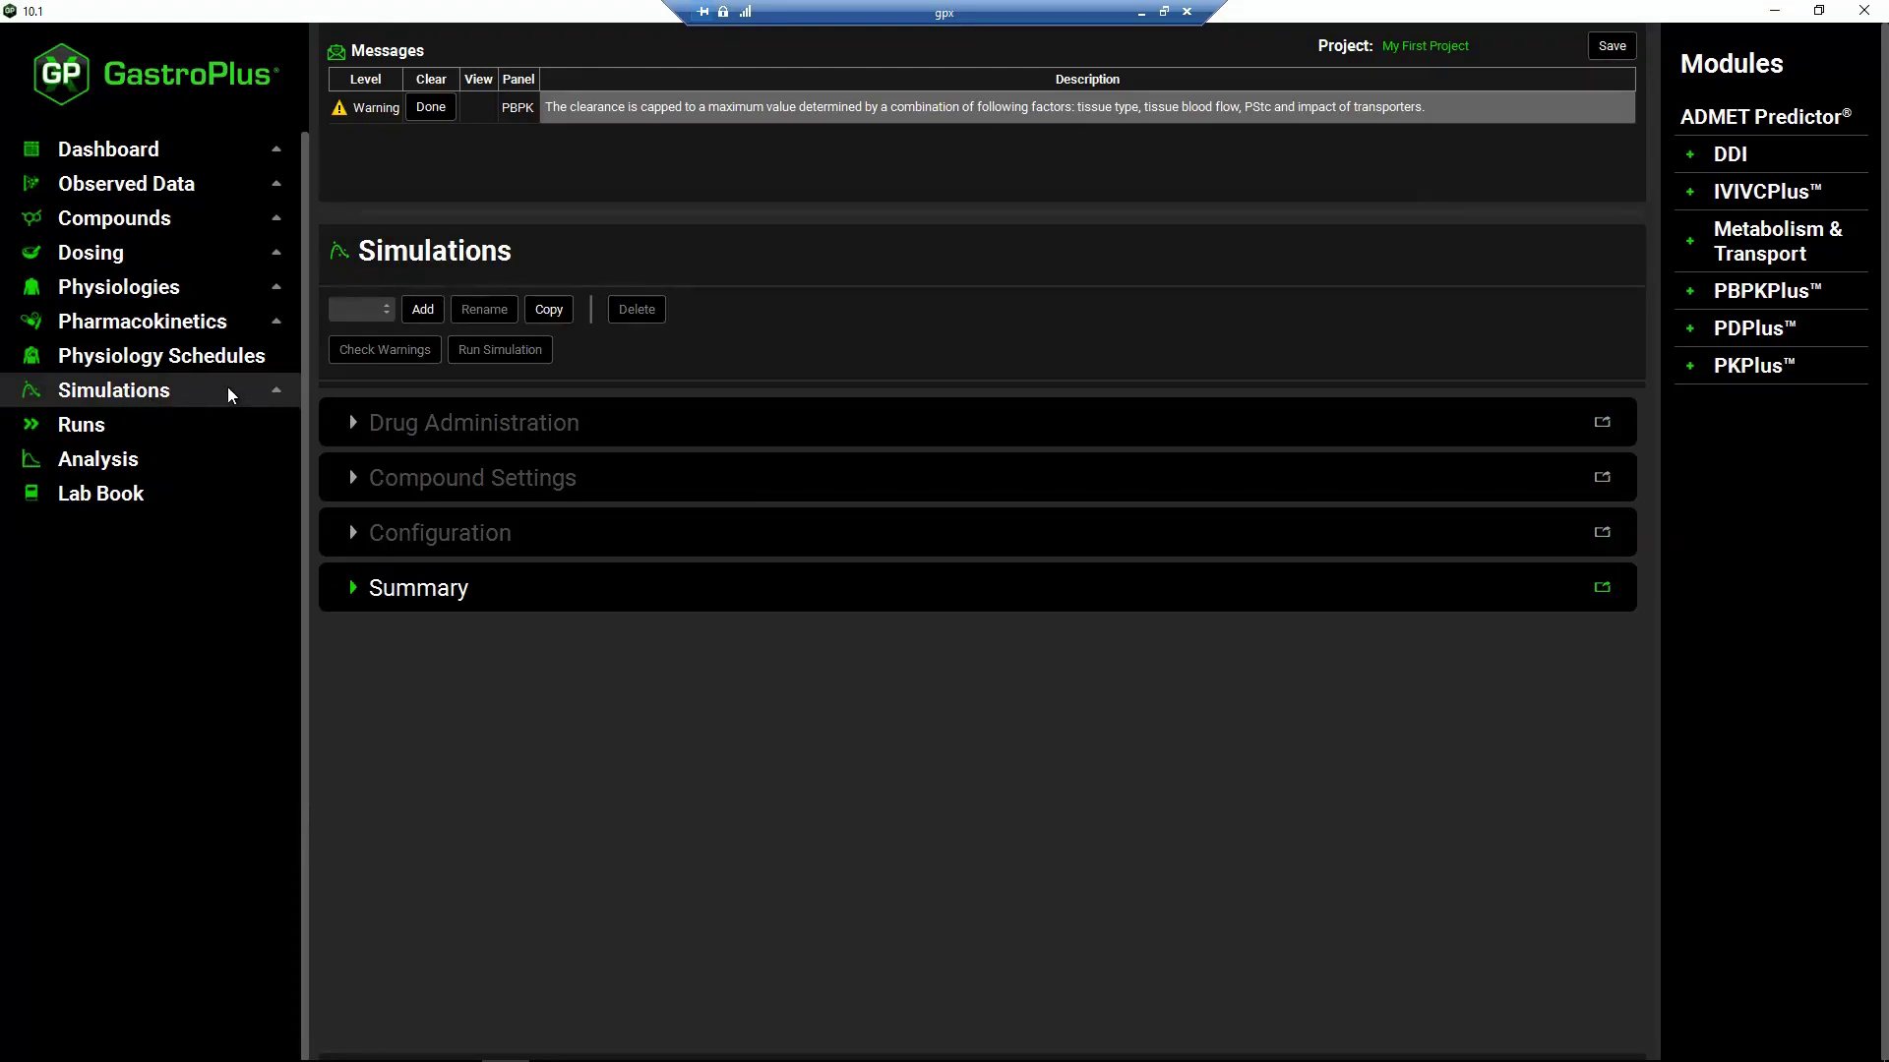
- Add a simulation named 'Compound X 10mg PO' and expand its Drug Administration settings
left_click(422, 310)
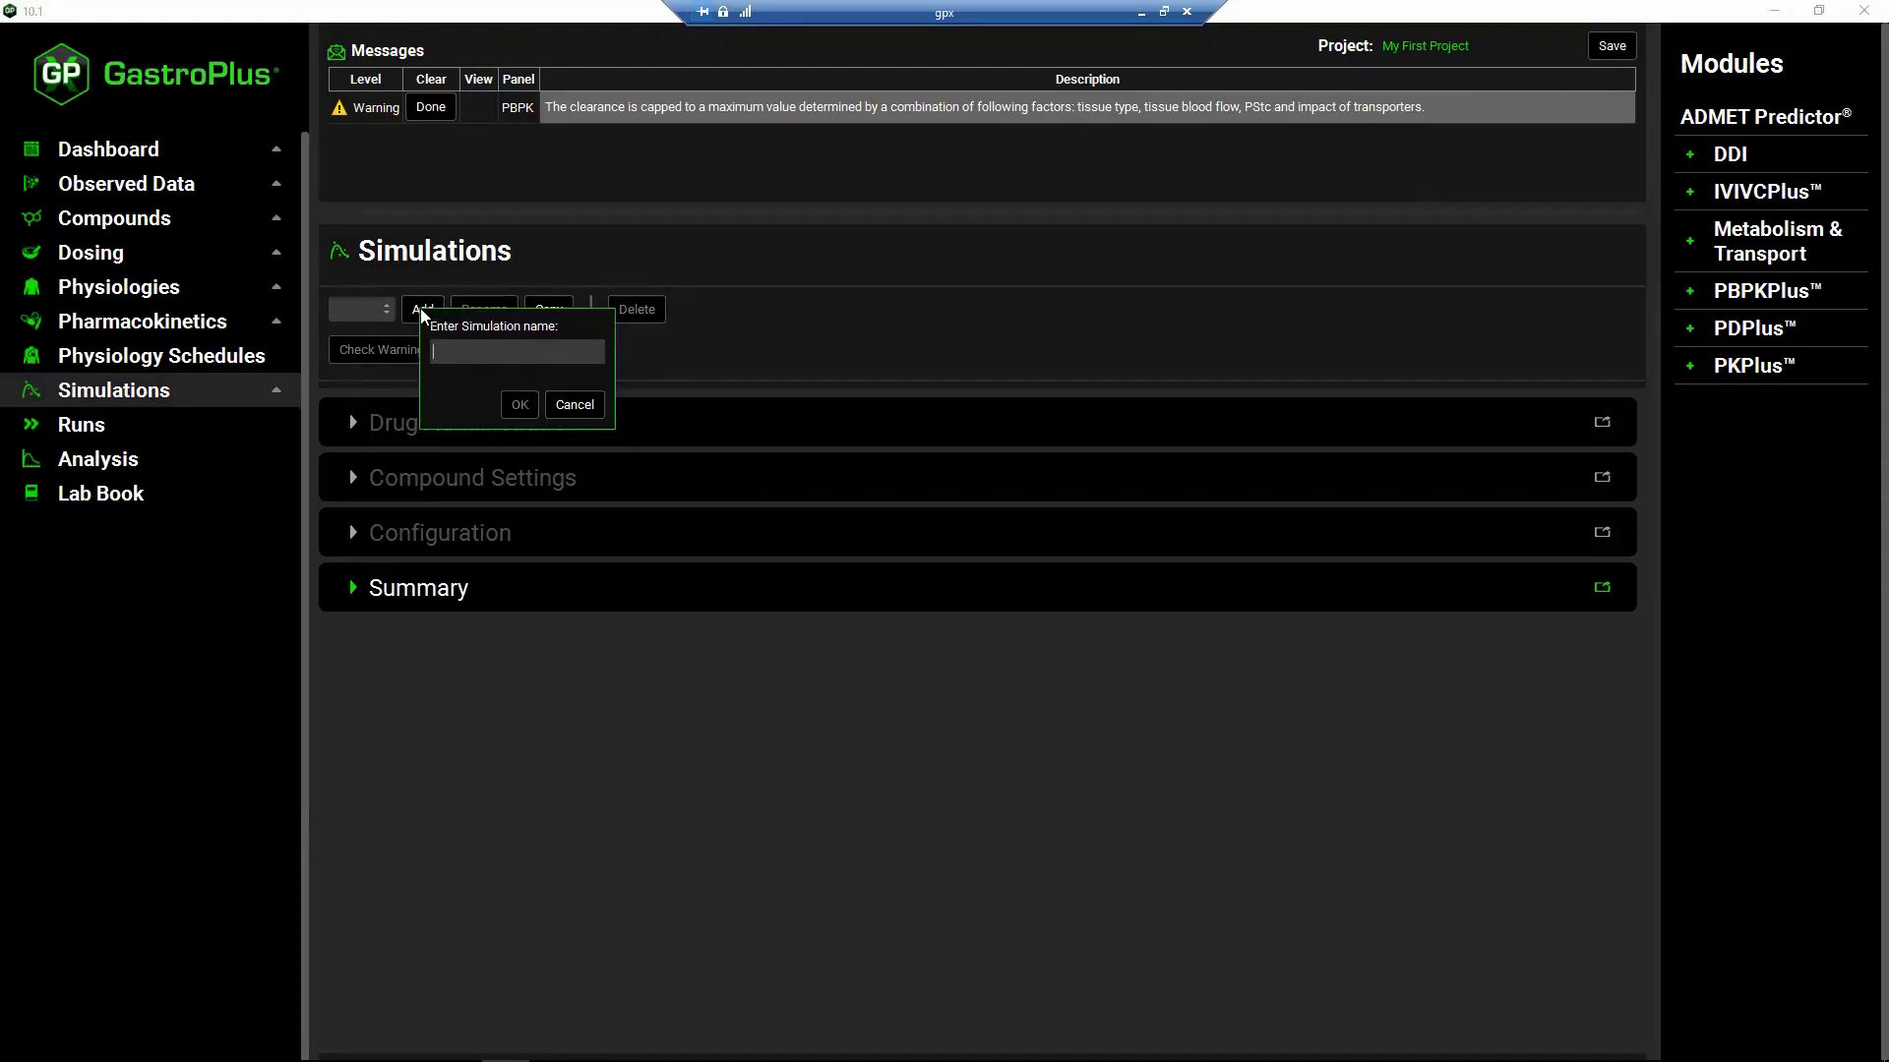
type("Compound X 10mg PO")
left_click(510, 406)
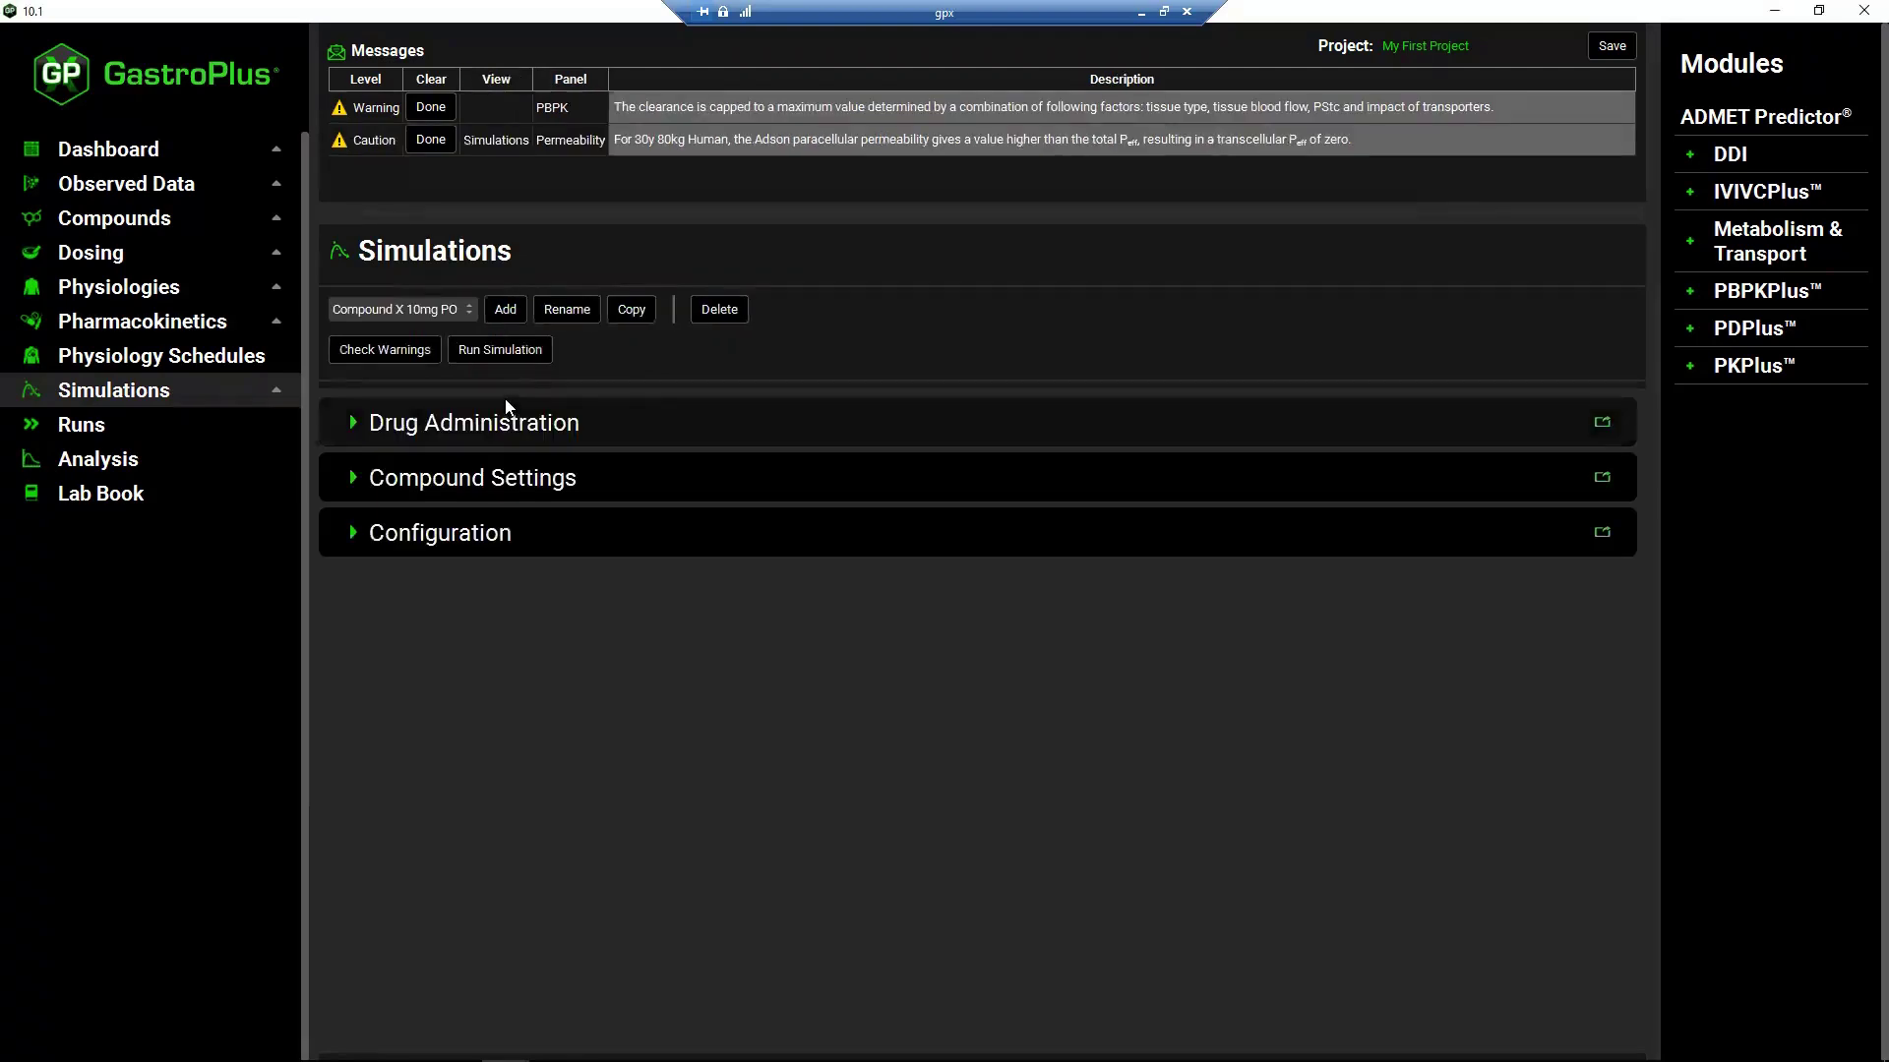
left_click(354, 423)
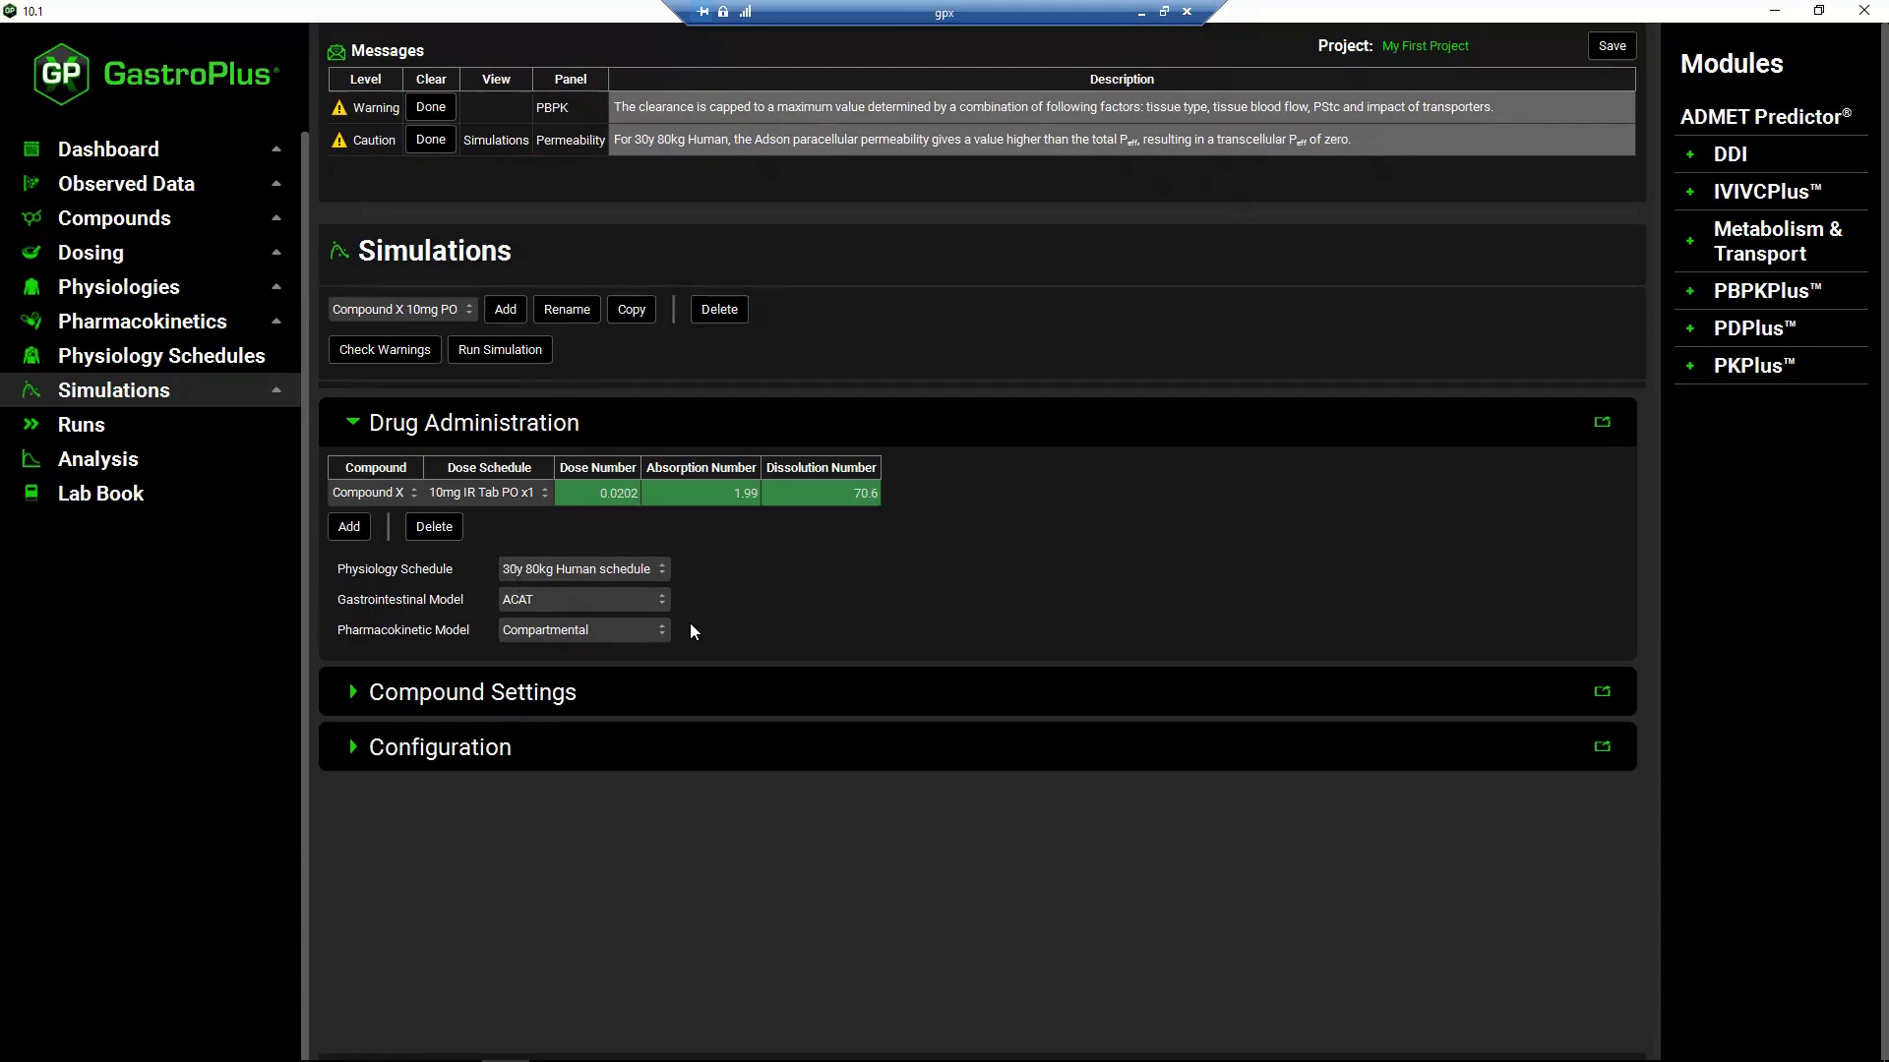
left_click(659, 630)
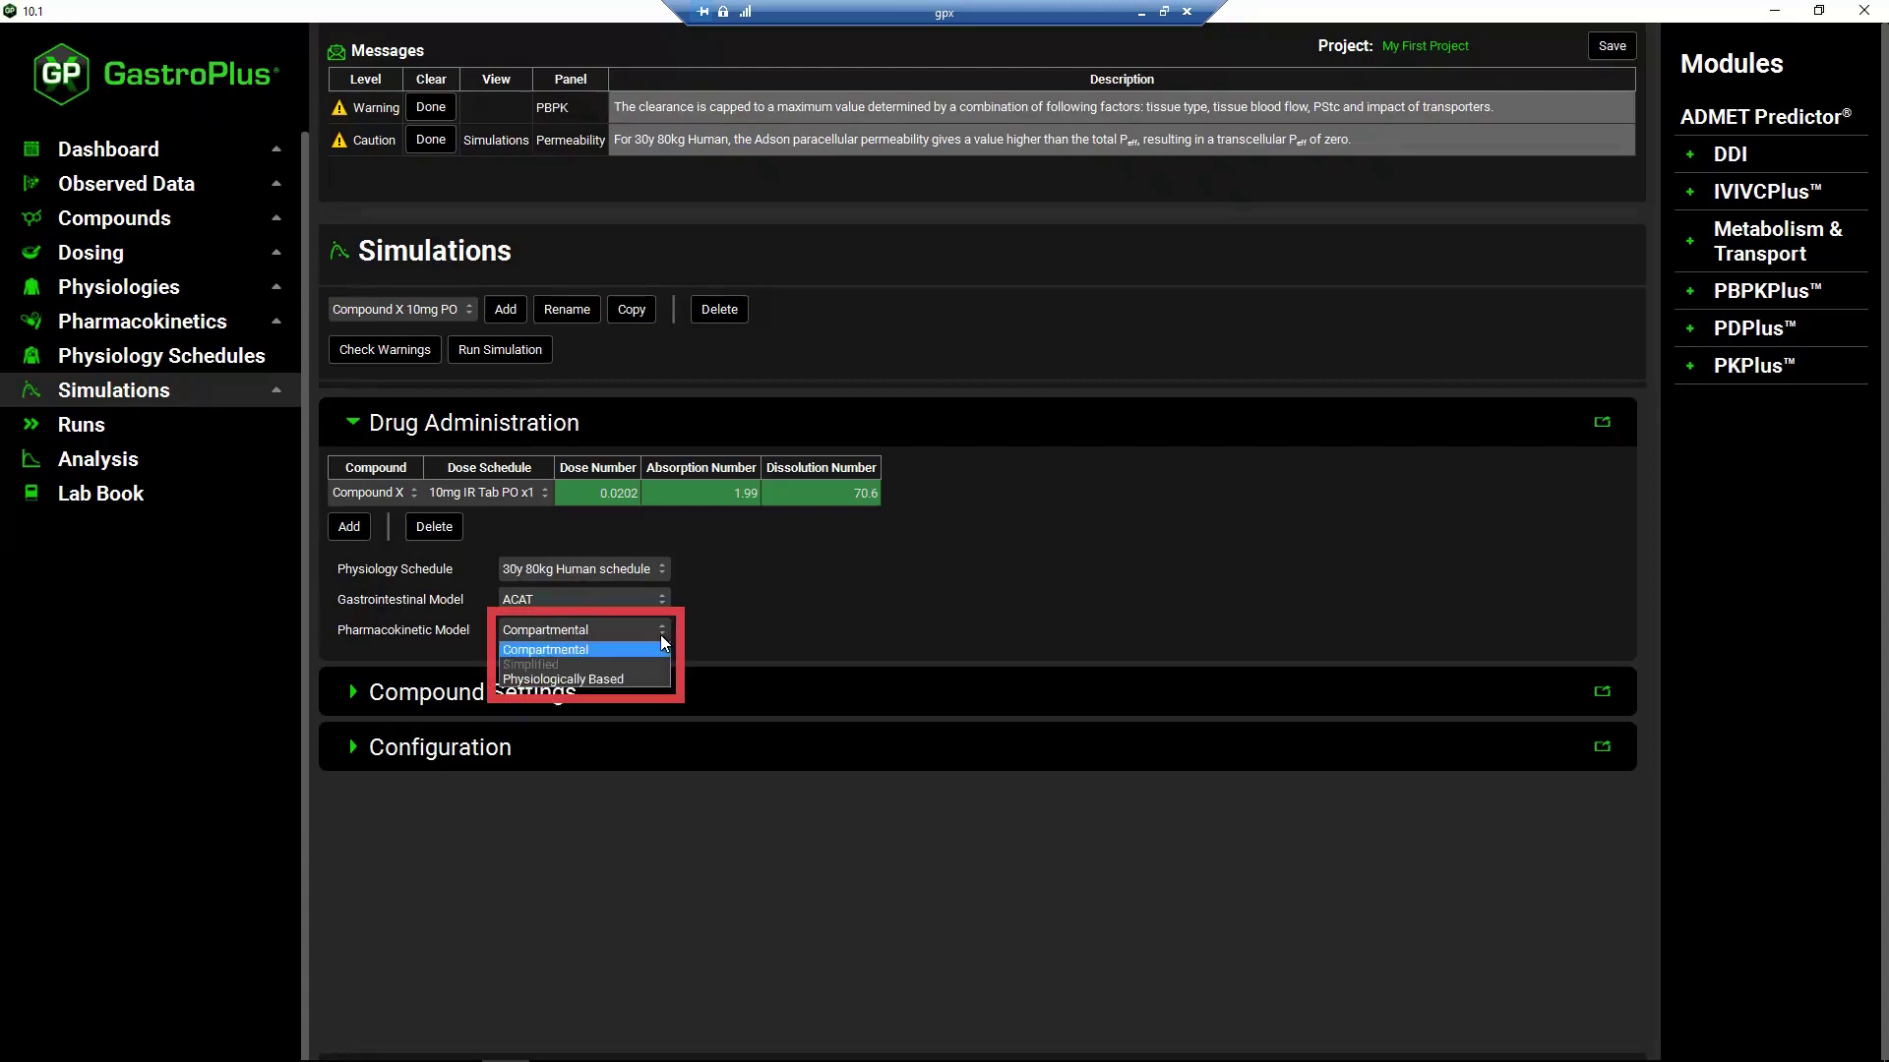
- Switch the pharmacokinetic model to Physiologically Based
left_click(604, 676)
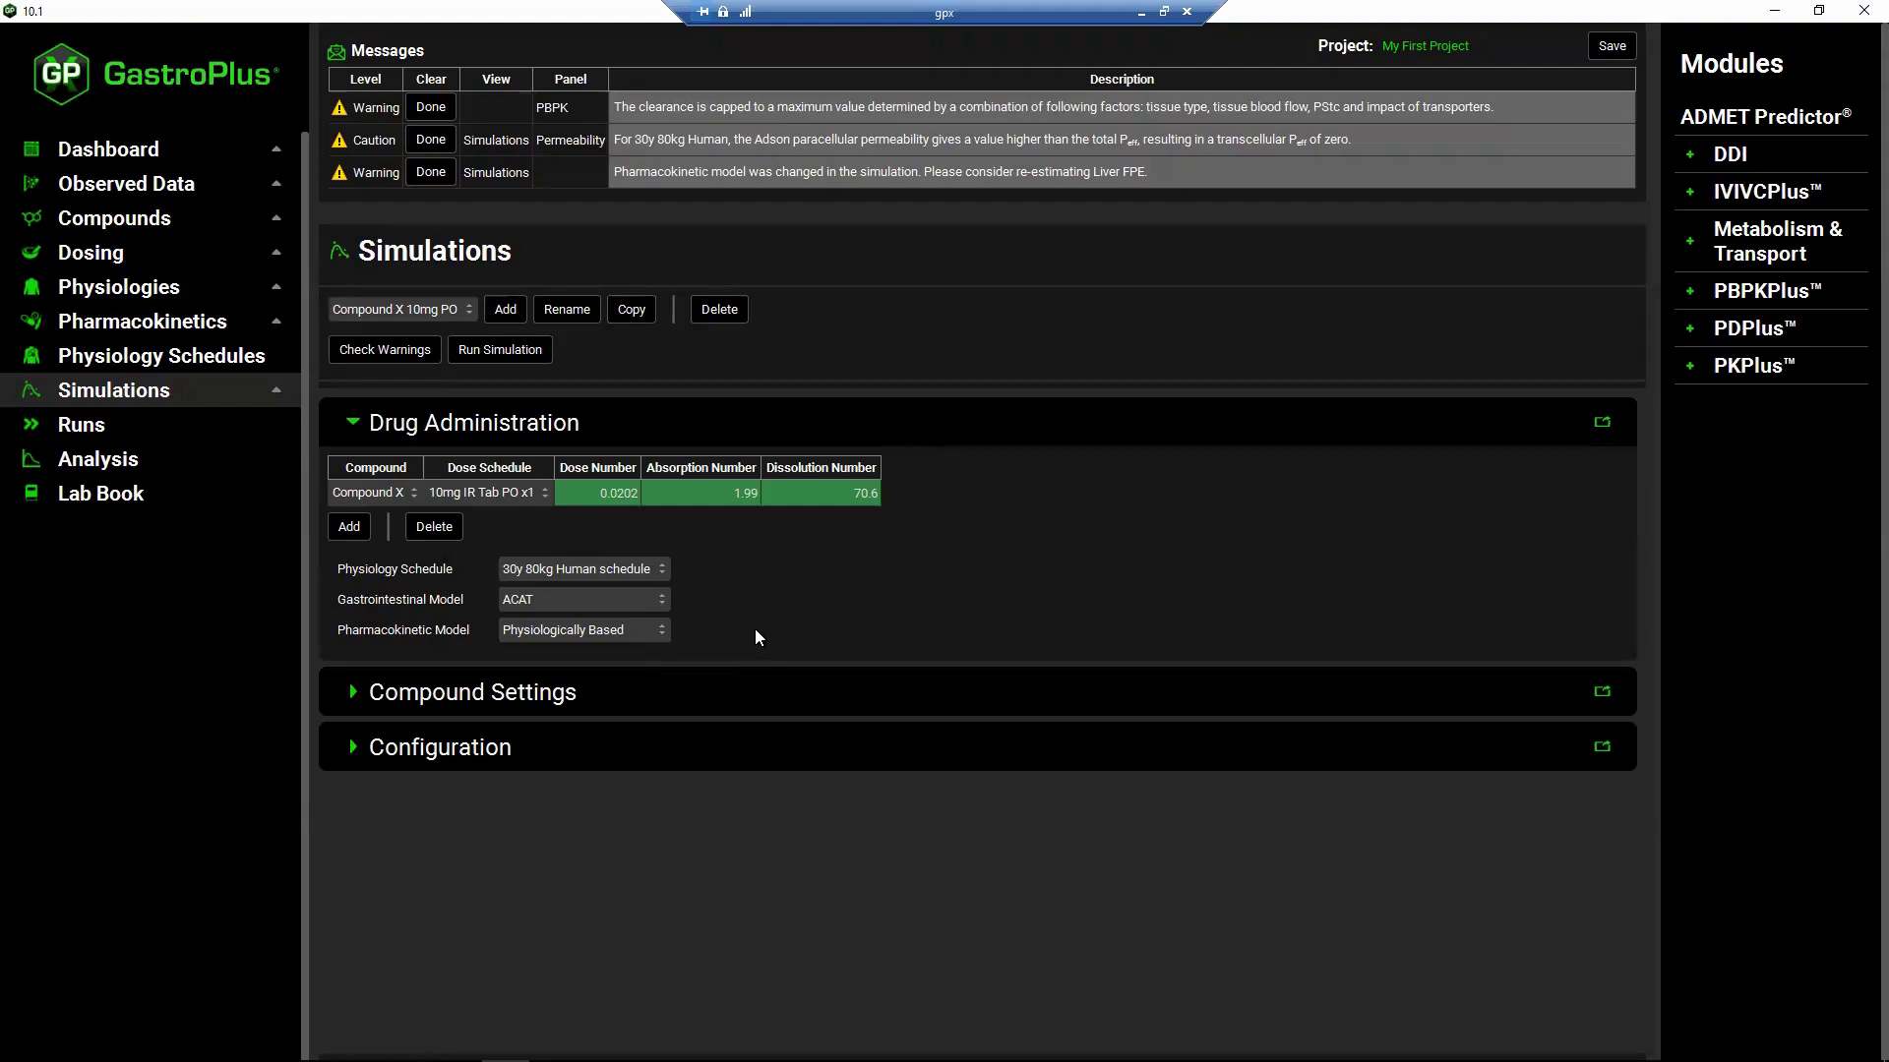
- Copy the simulation and rename the copy 'Compound X 20mg PO'
left_click(634, 311)
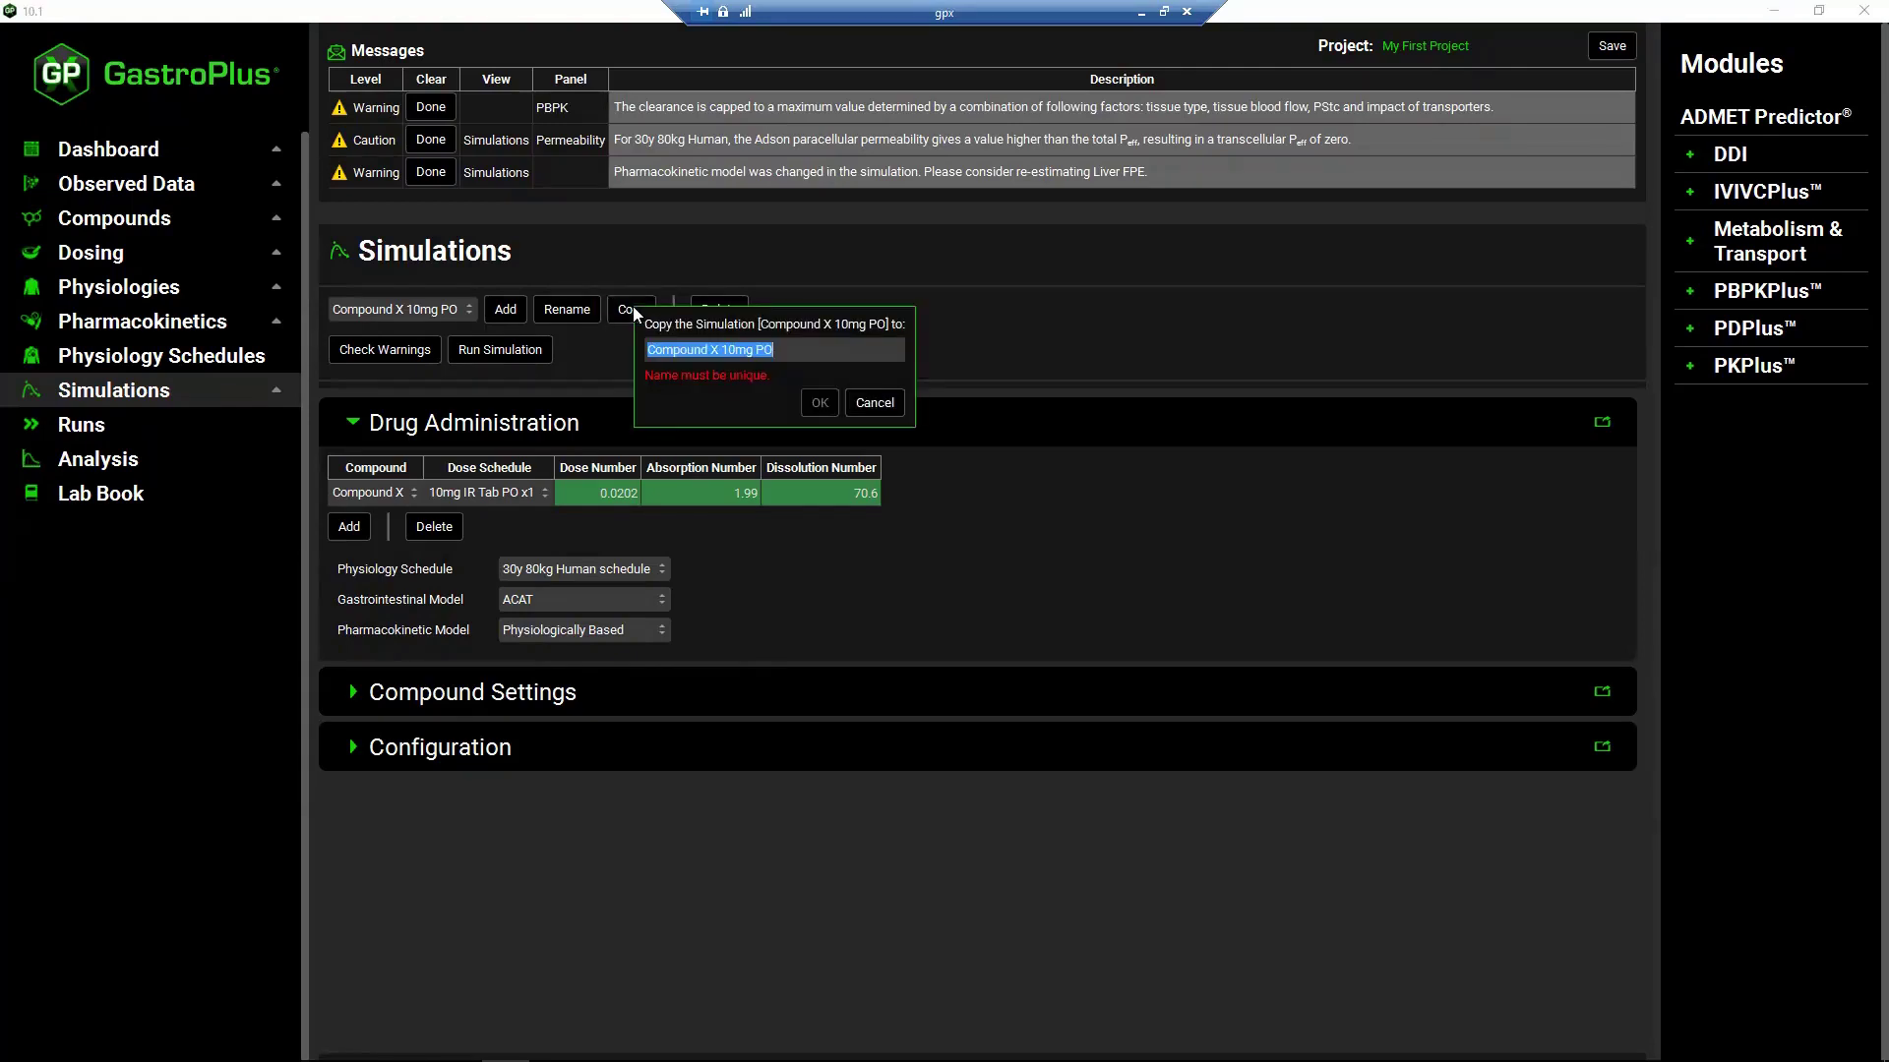
left_click(726, 355)
key("BackSpace")
type("2")
left_click(820, 403)
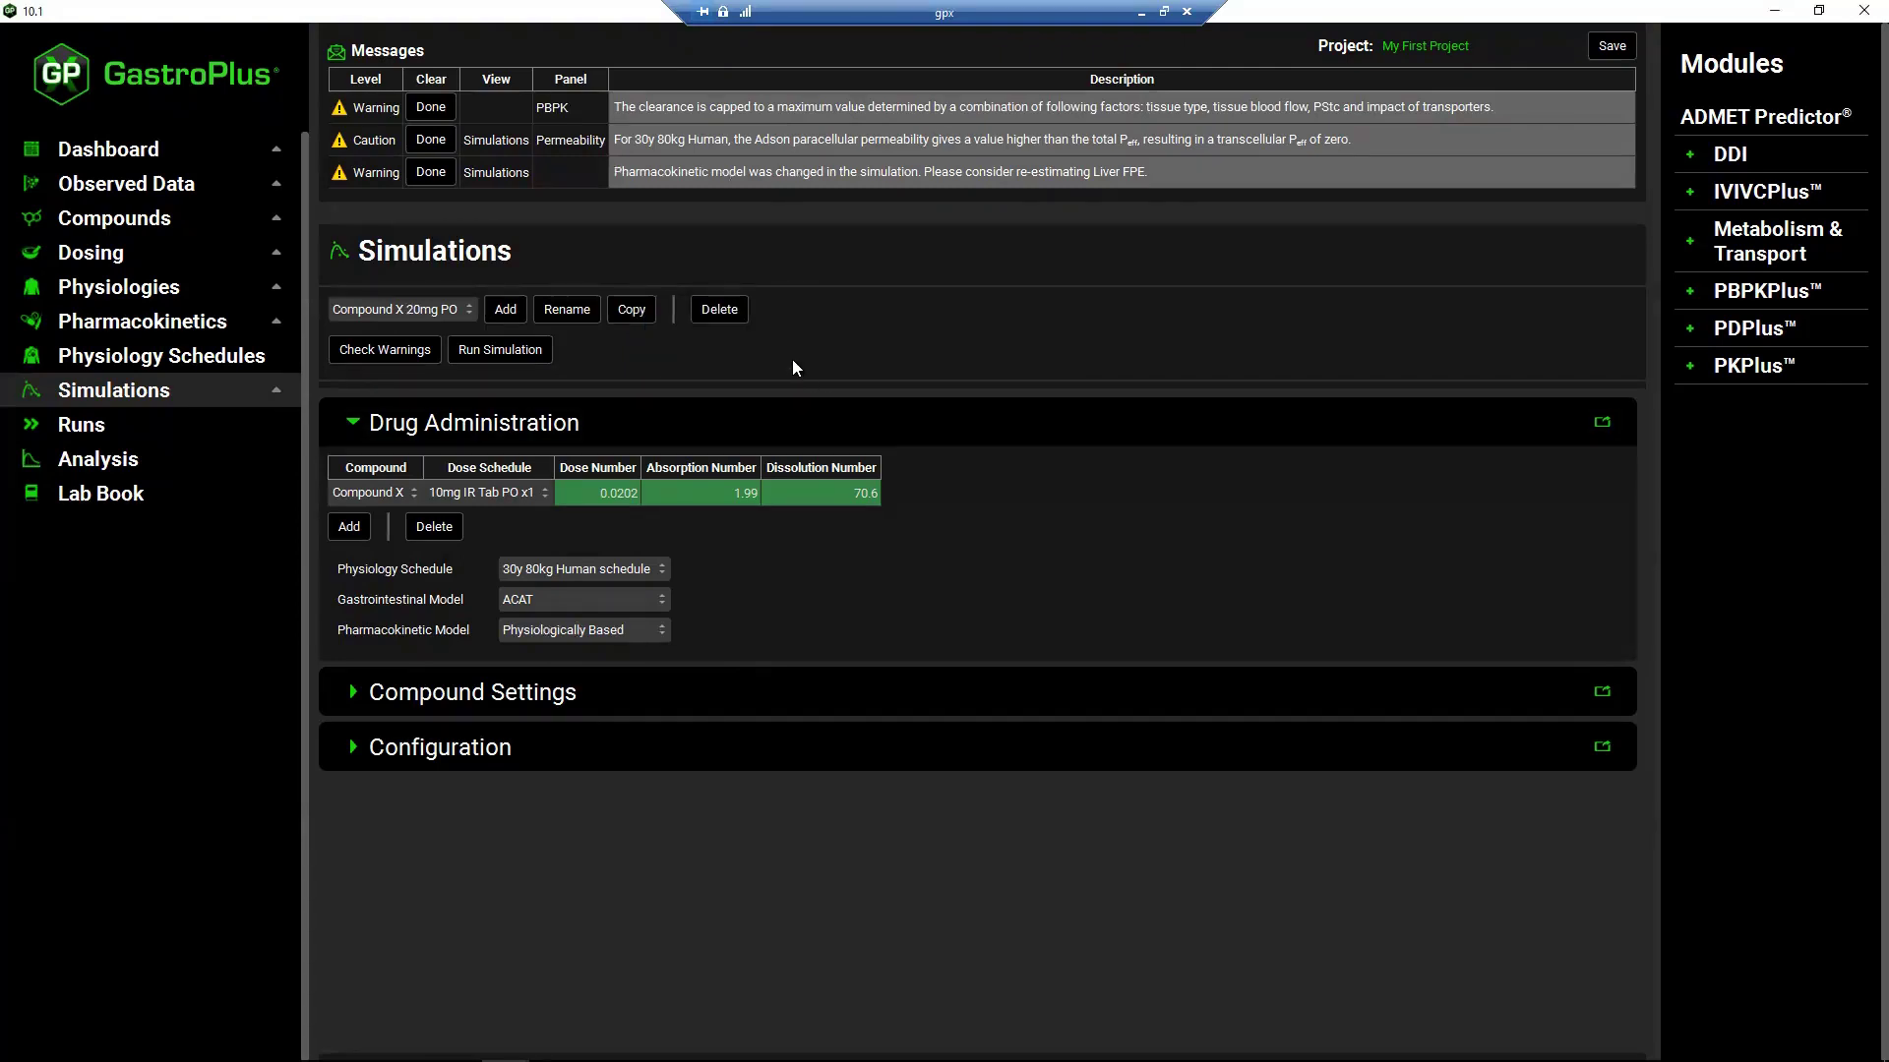
- Set the dose schedule to 20mg IR Tab PO x1
left_click(539, 496)
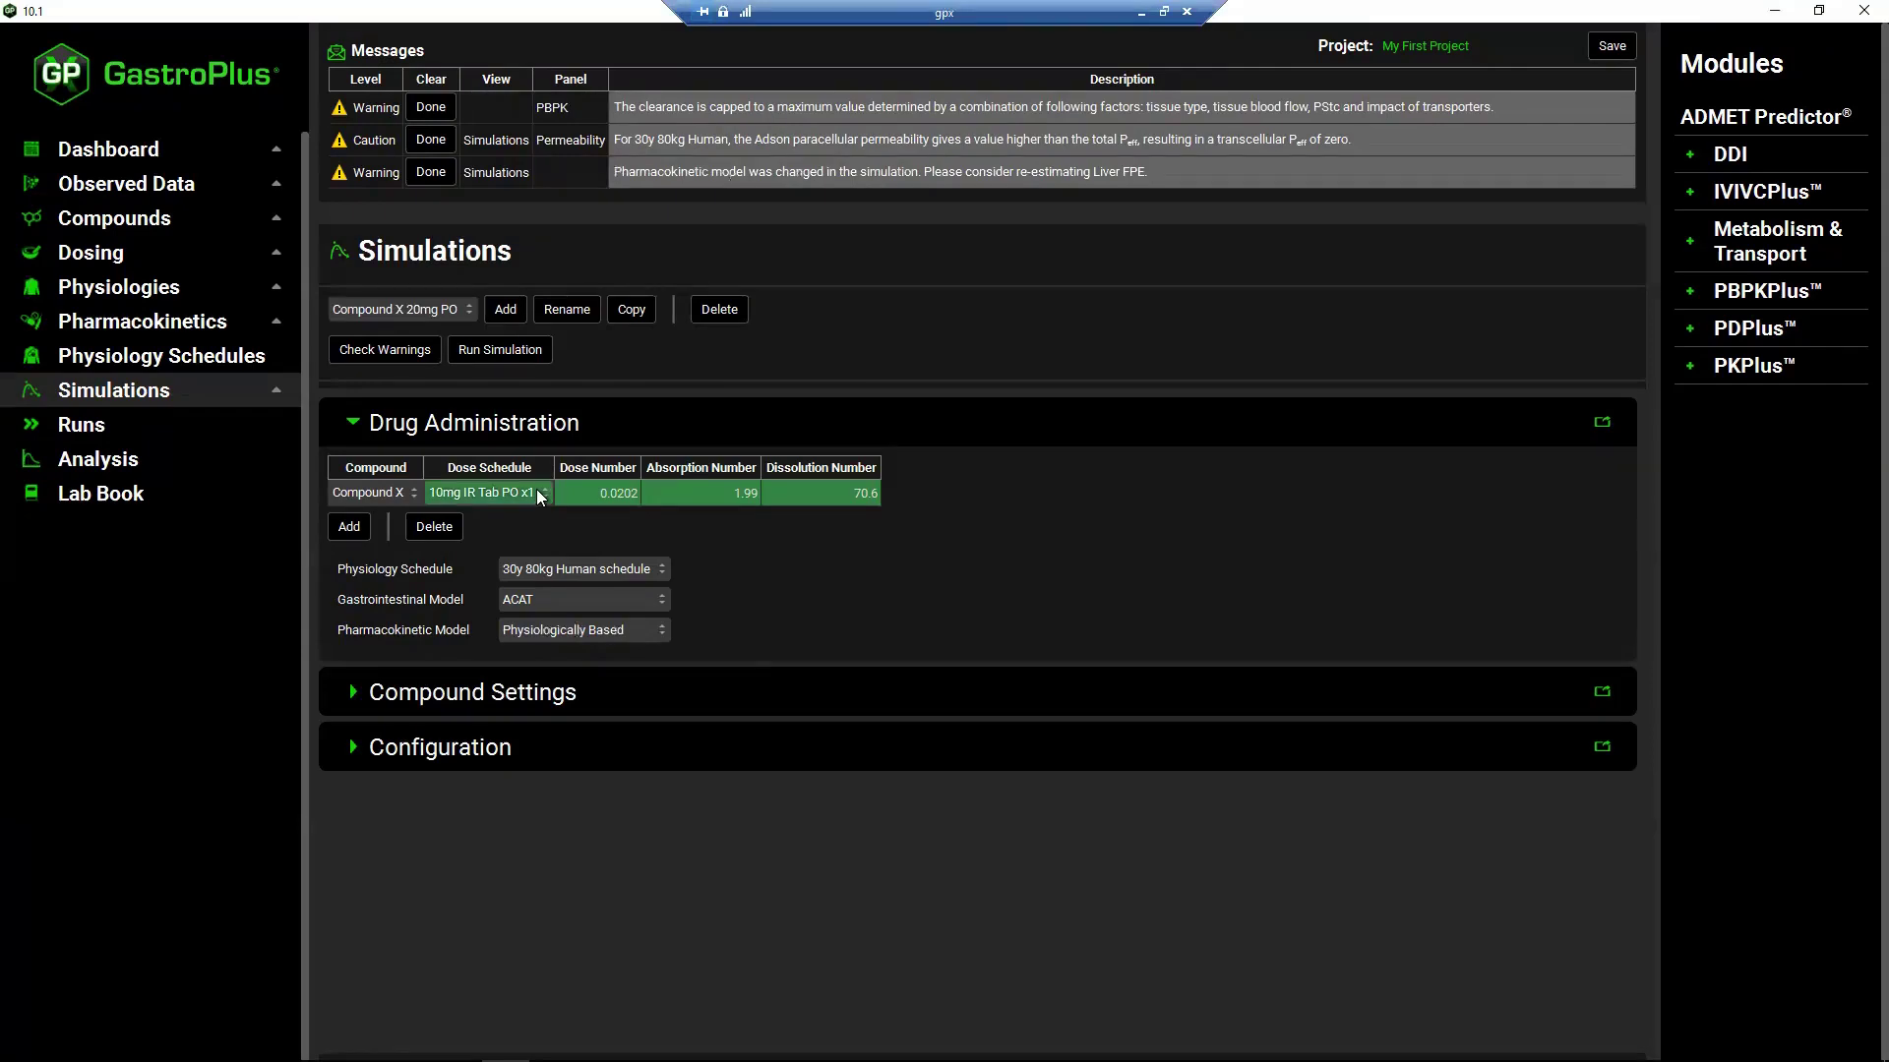
left_click(542, 493)
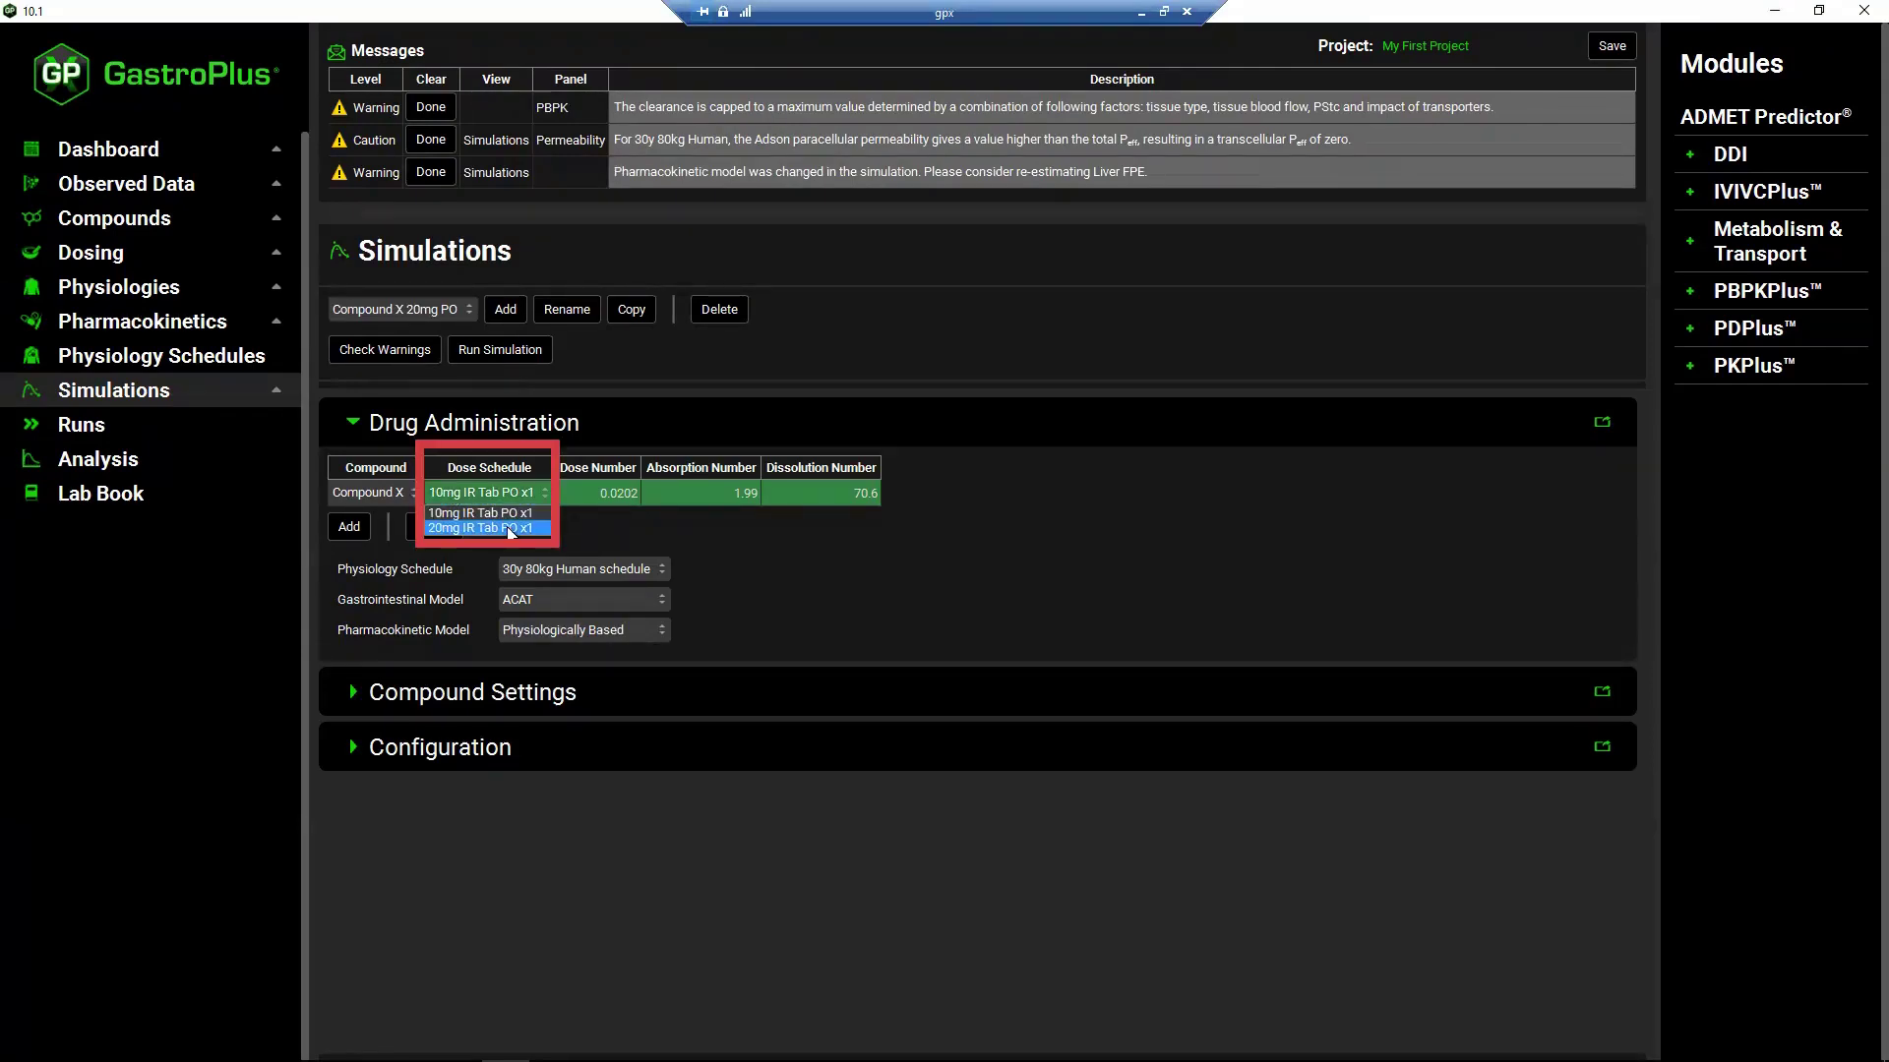
left_click(511, 529)
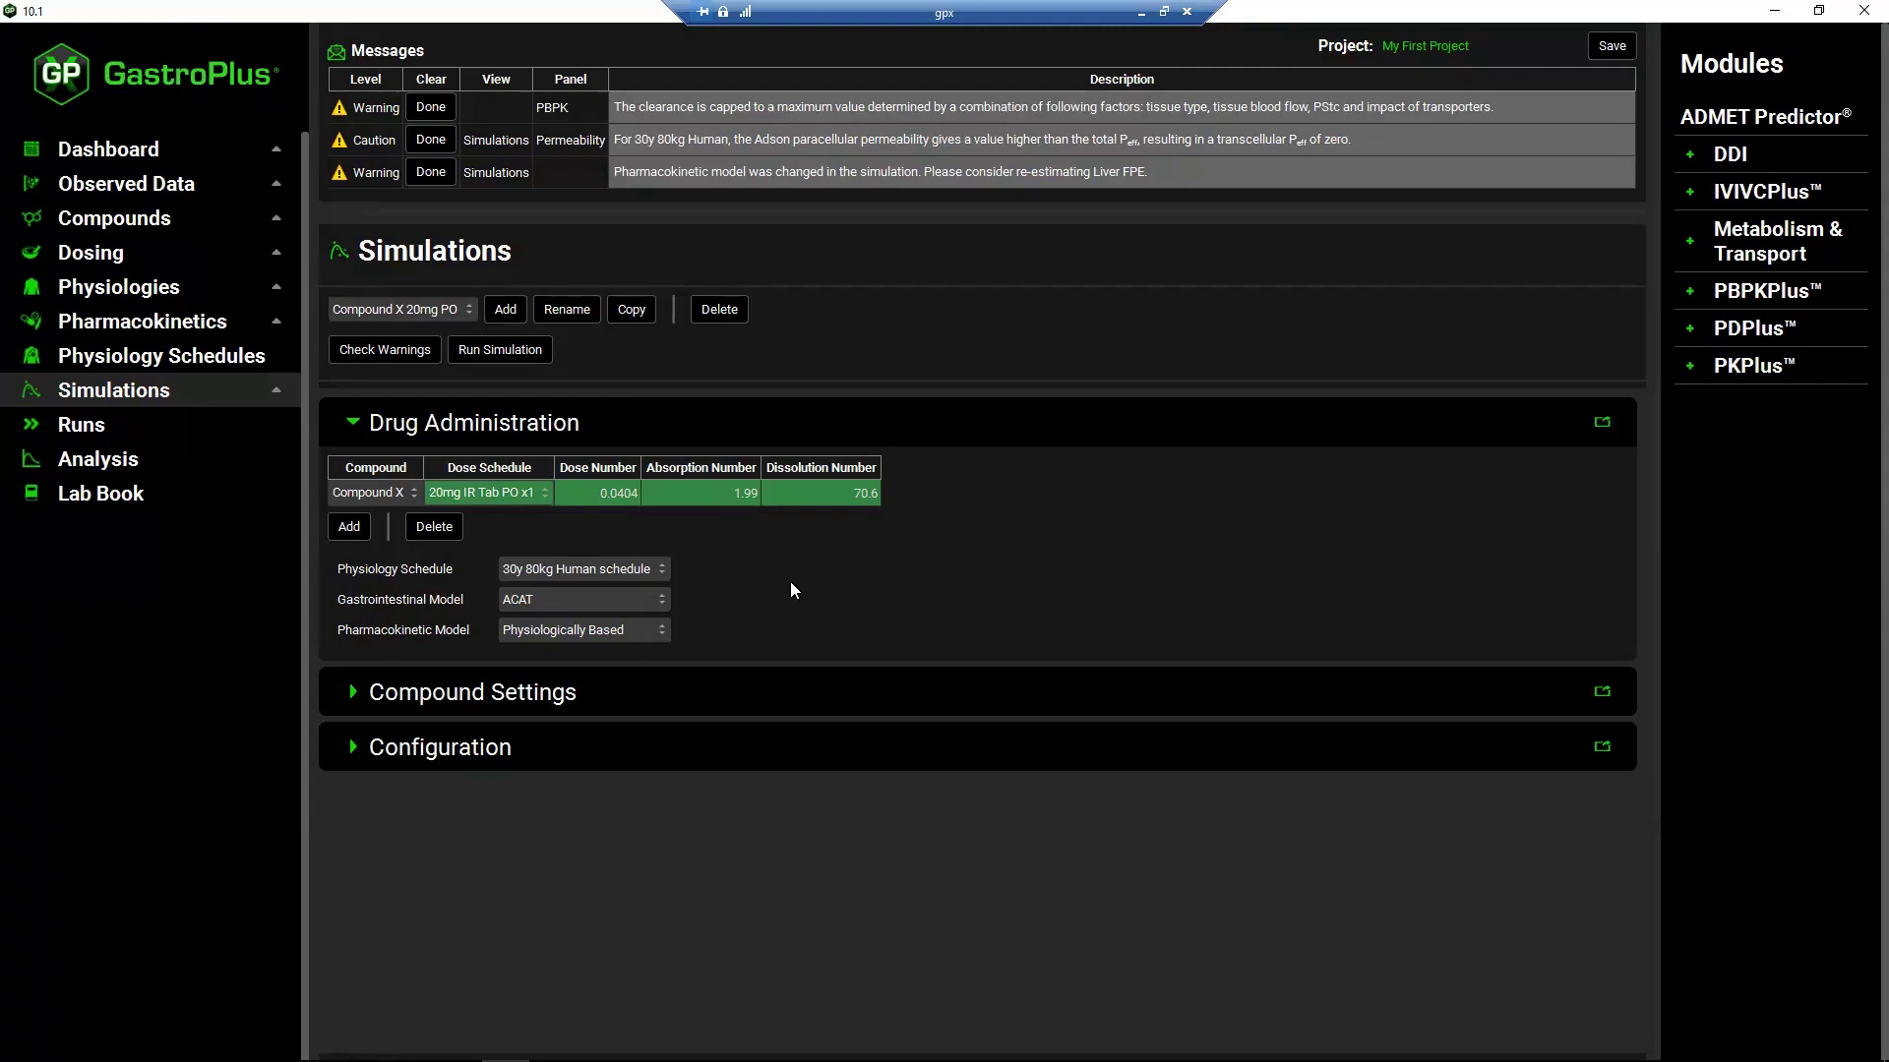
- Expand the Compound Settings and scroll down to the Permeability section
left_click(354, 693)
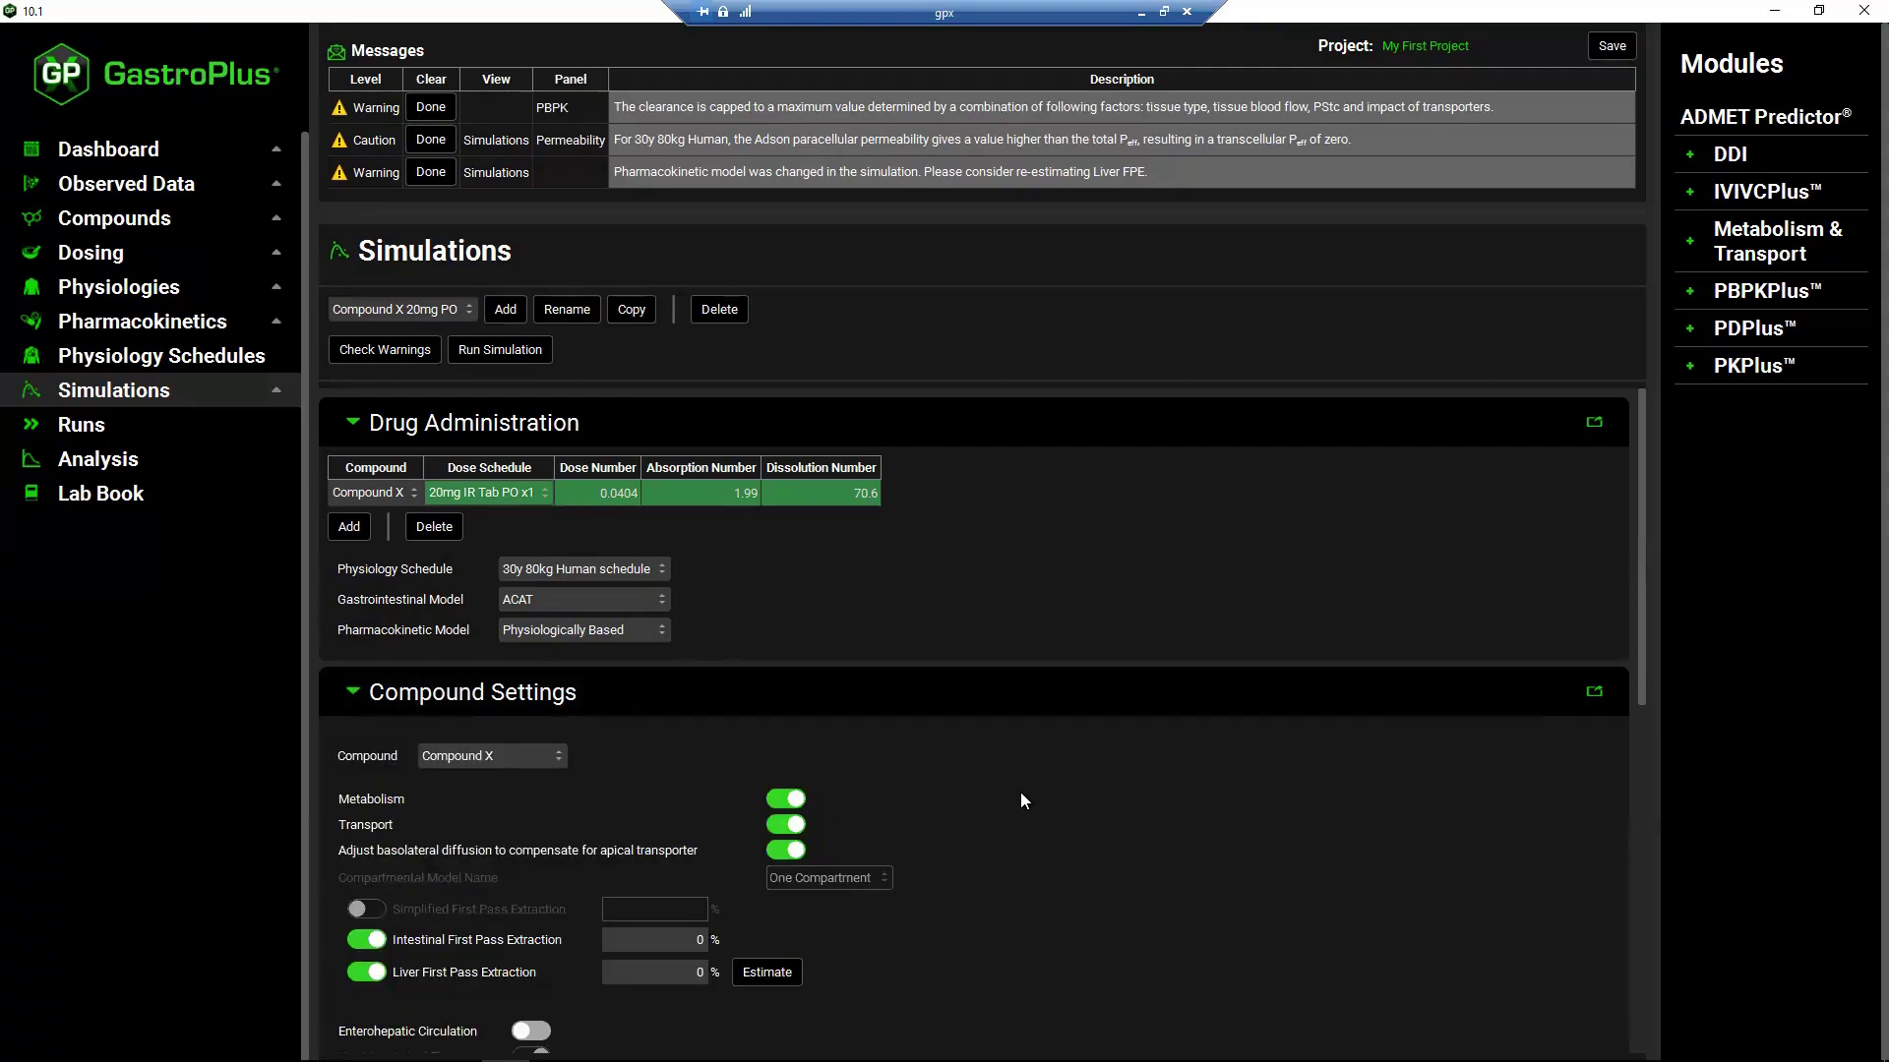
scroll(1019, 793, "down", 1)
scroll(1017, 740, "down", 1)
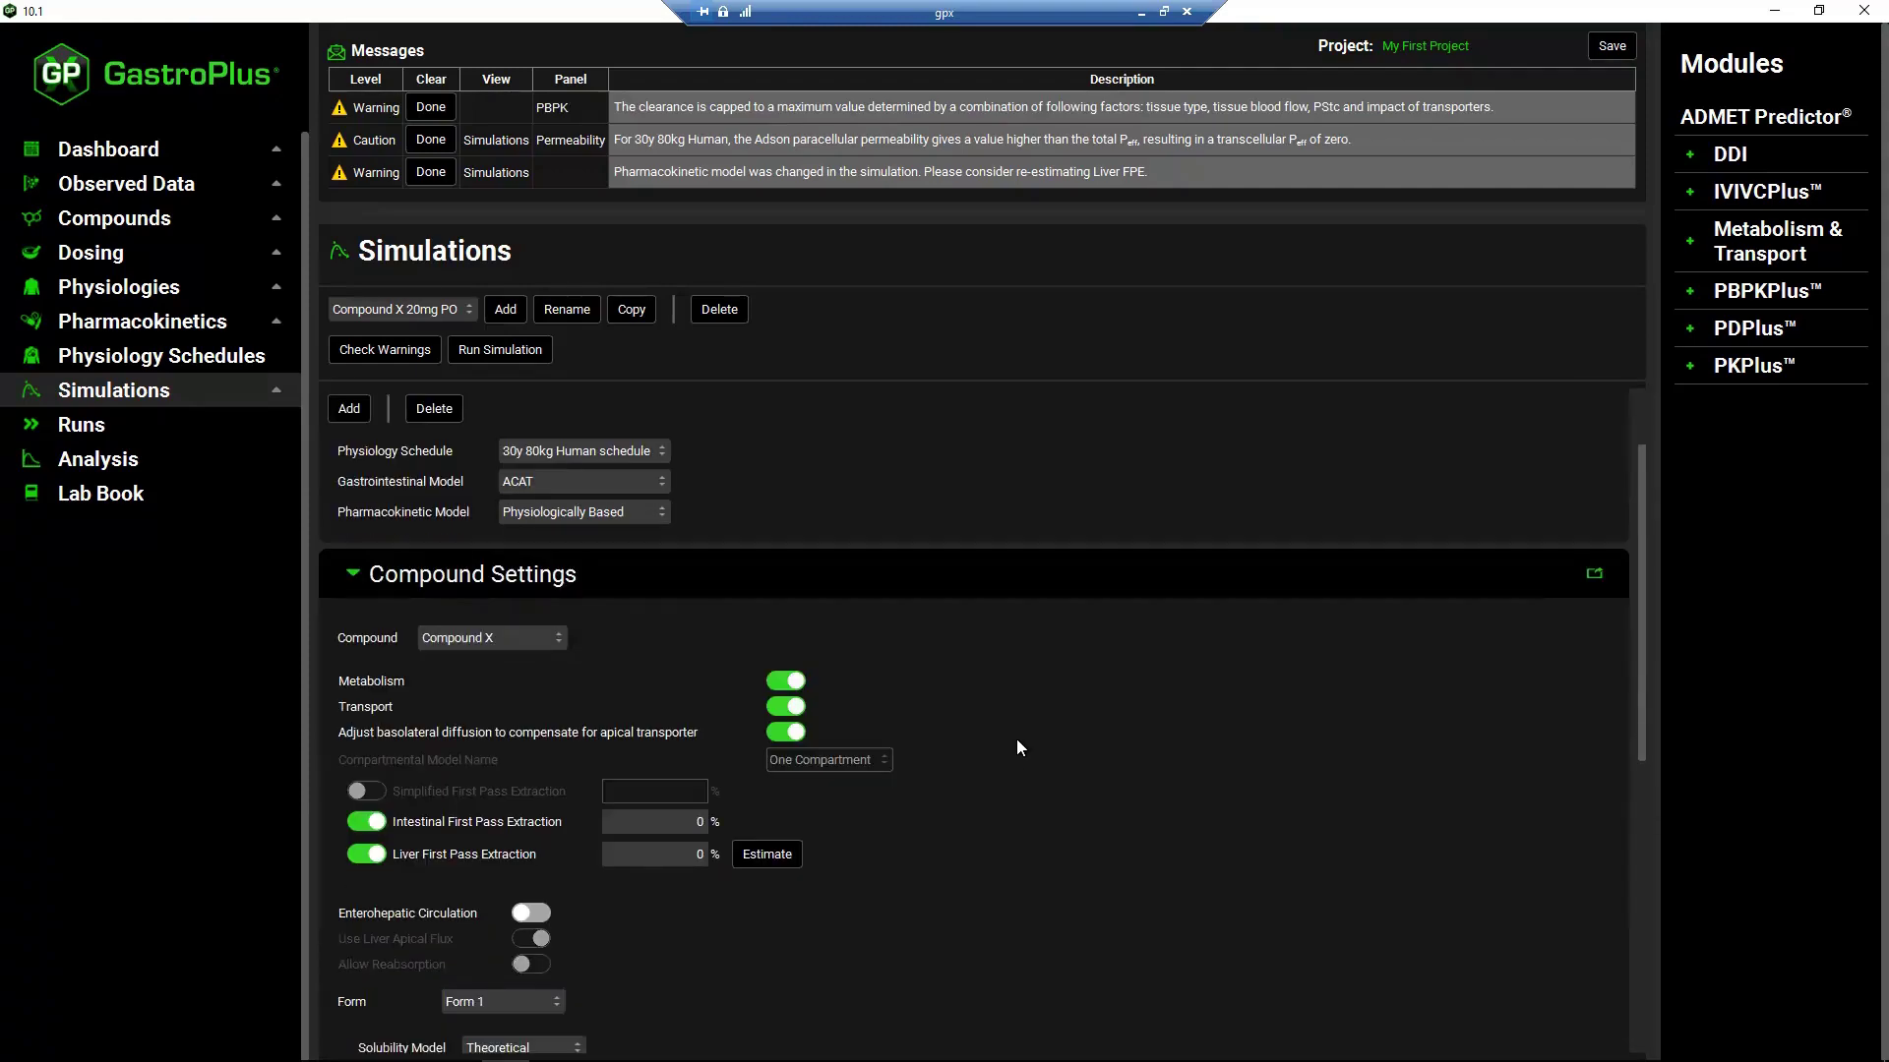
scroll(1018, 740, "down", 3)
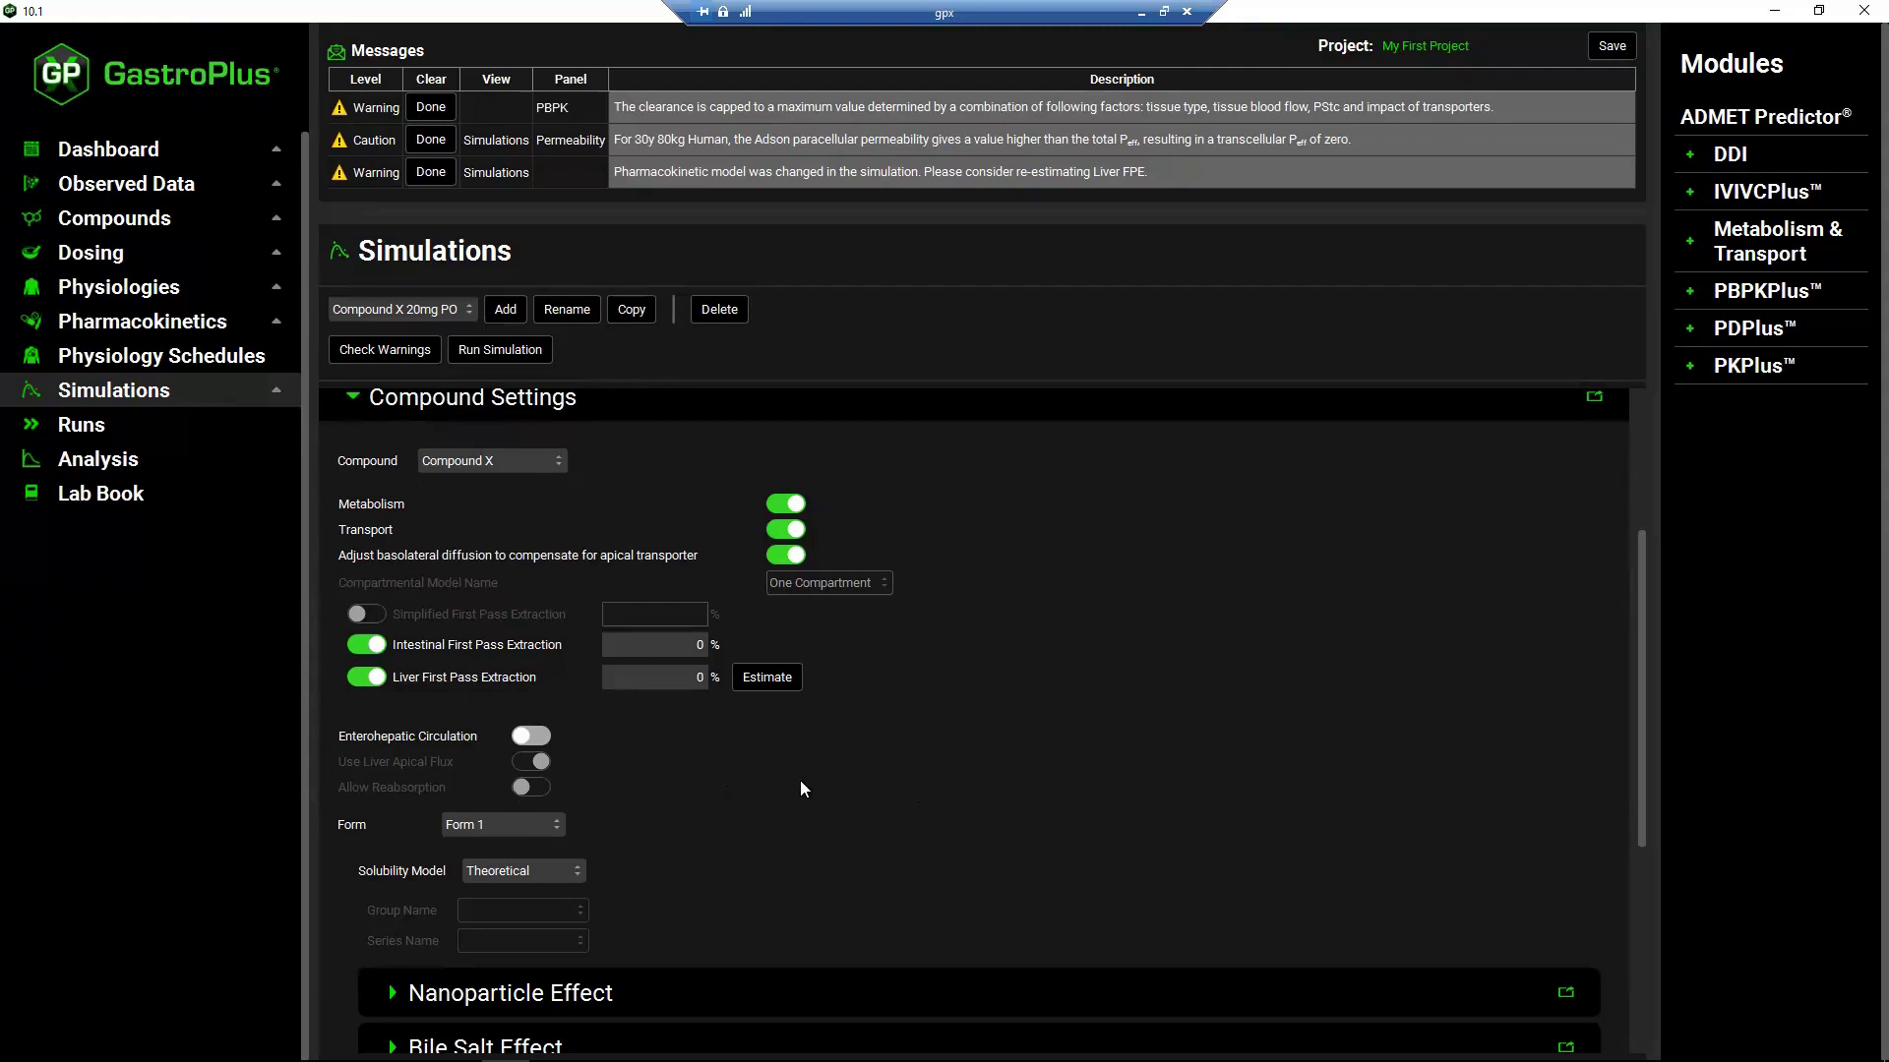
scroll(800, 787, "down", 1)
scroll(759, 717, "down", 2)
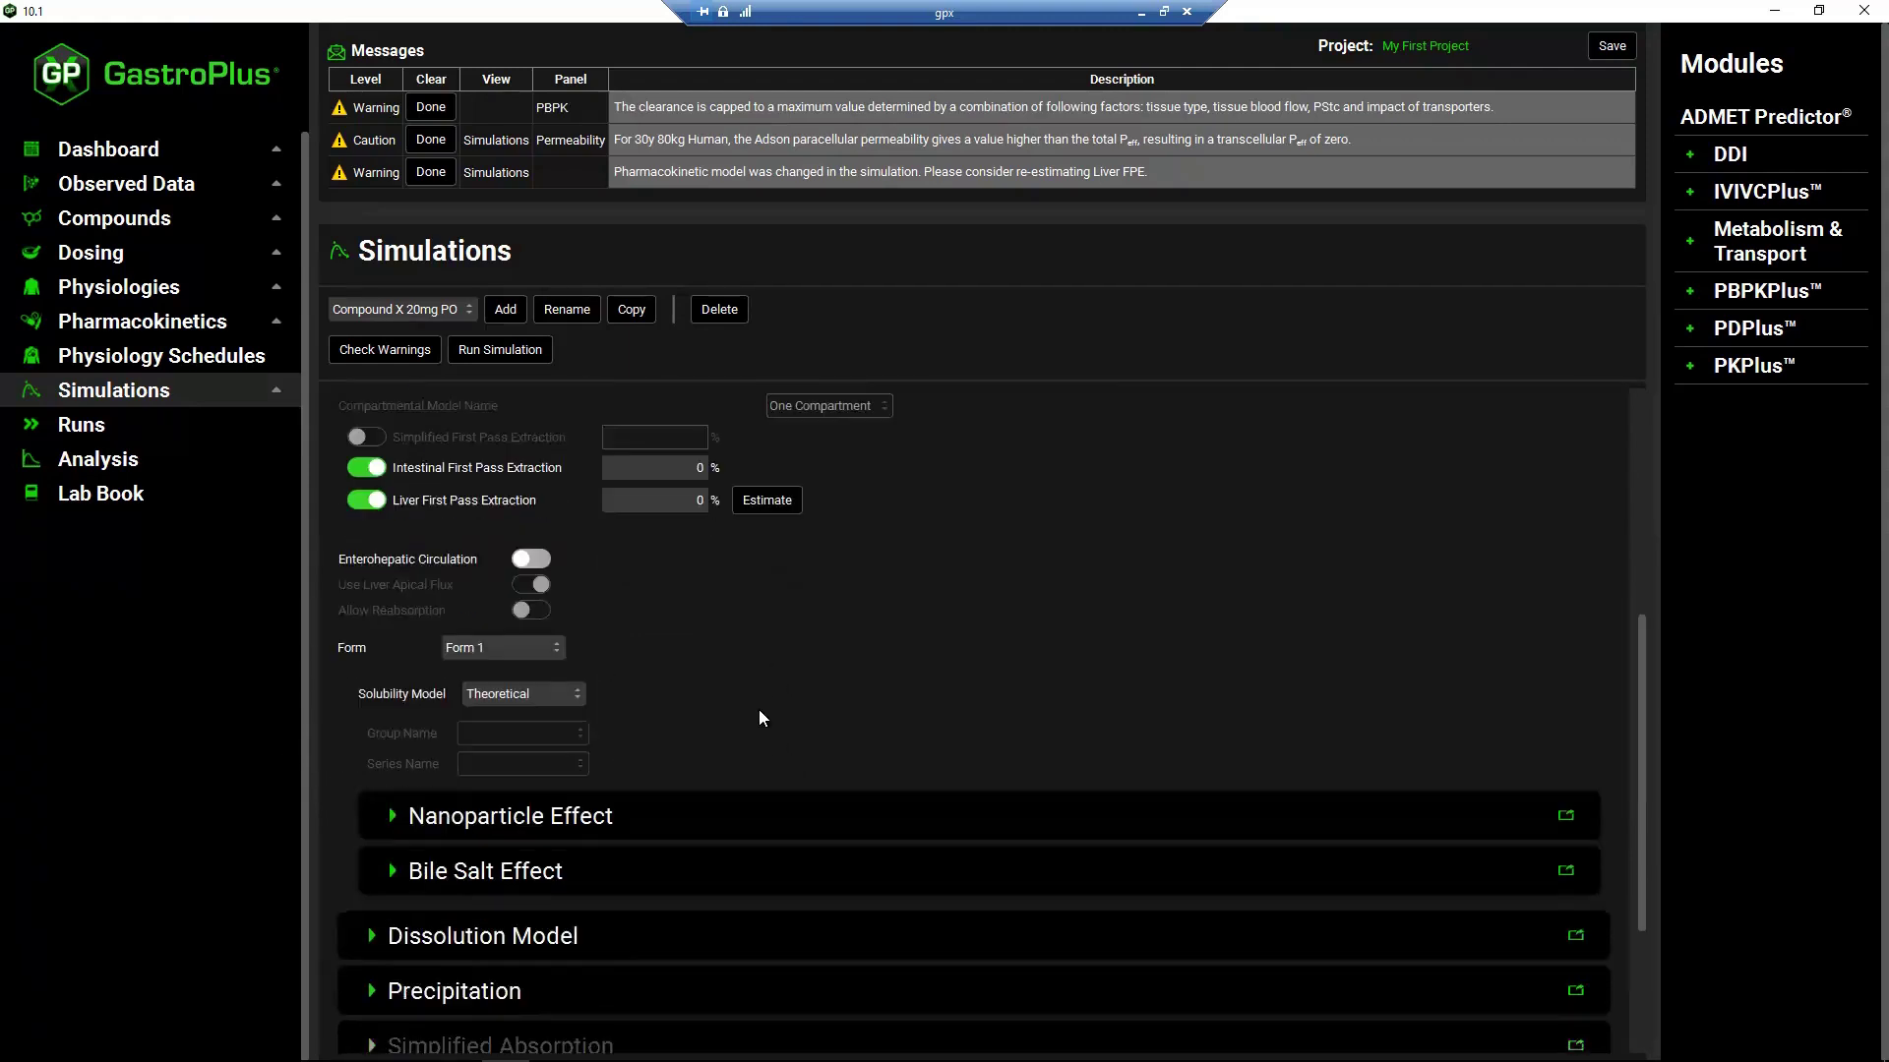
scroll(767, 684, "down", 2)
scroll(769, 673, "down", 2)
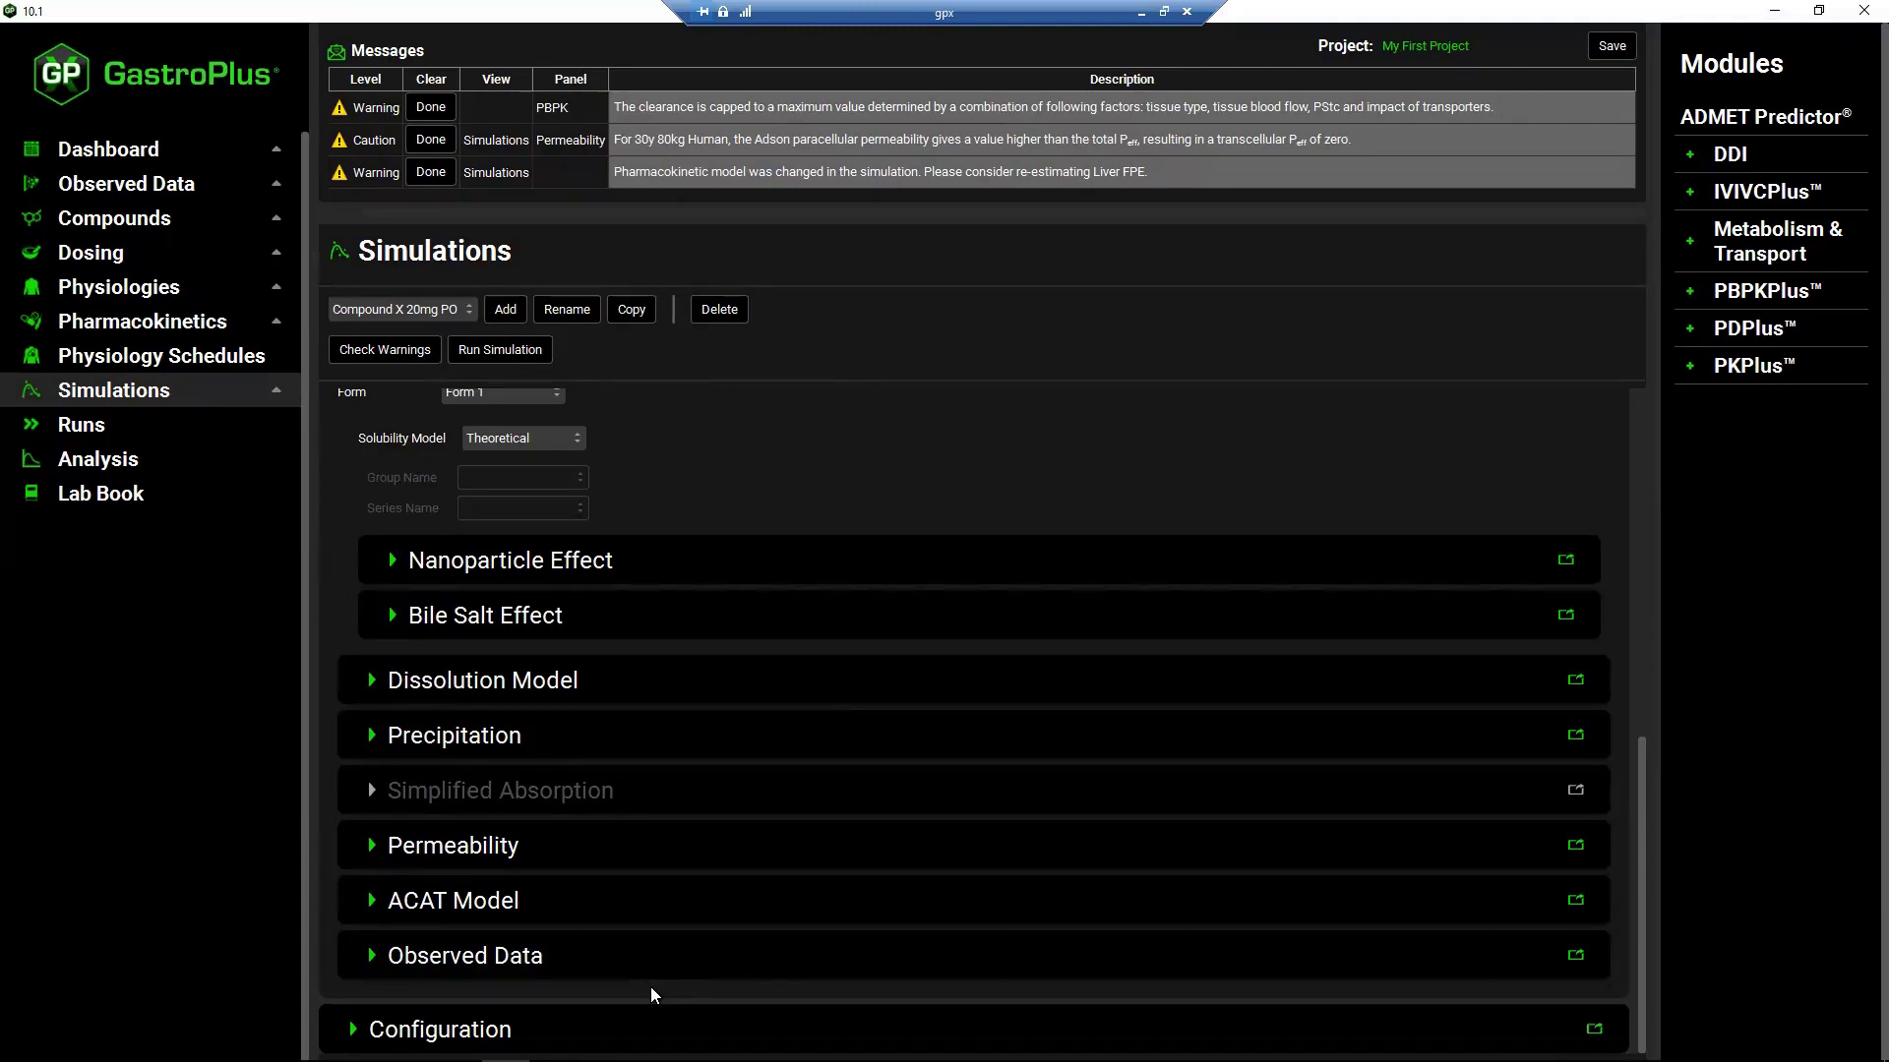
- Expand Permeability to review the Adson paracellular model and Human permeability source
left_click(372, 846)
scroll(911, 881, "down", 2)
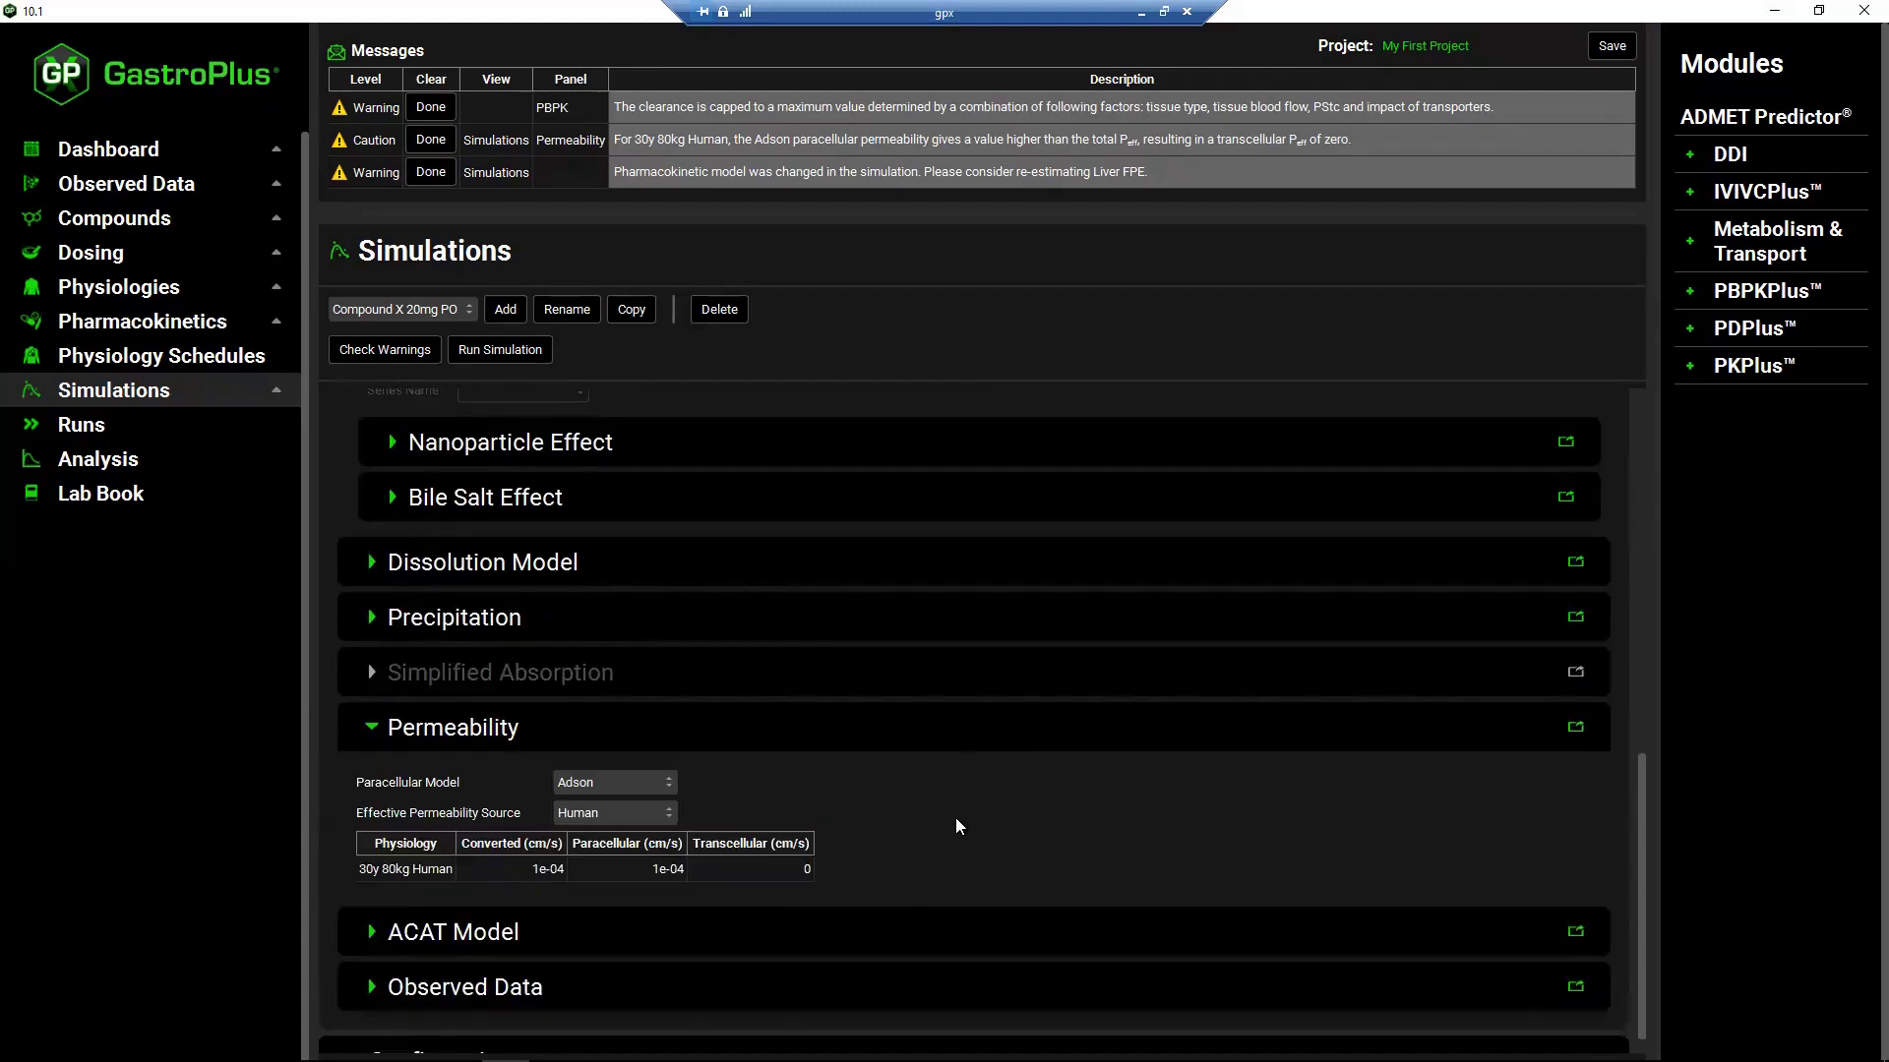
scroll(955, 818, "down", 1)
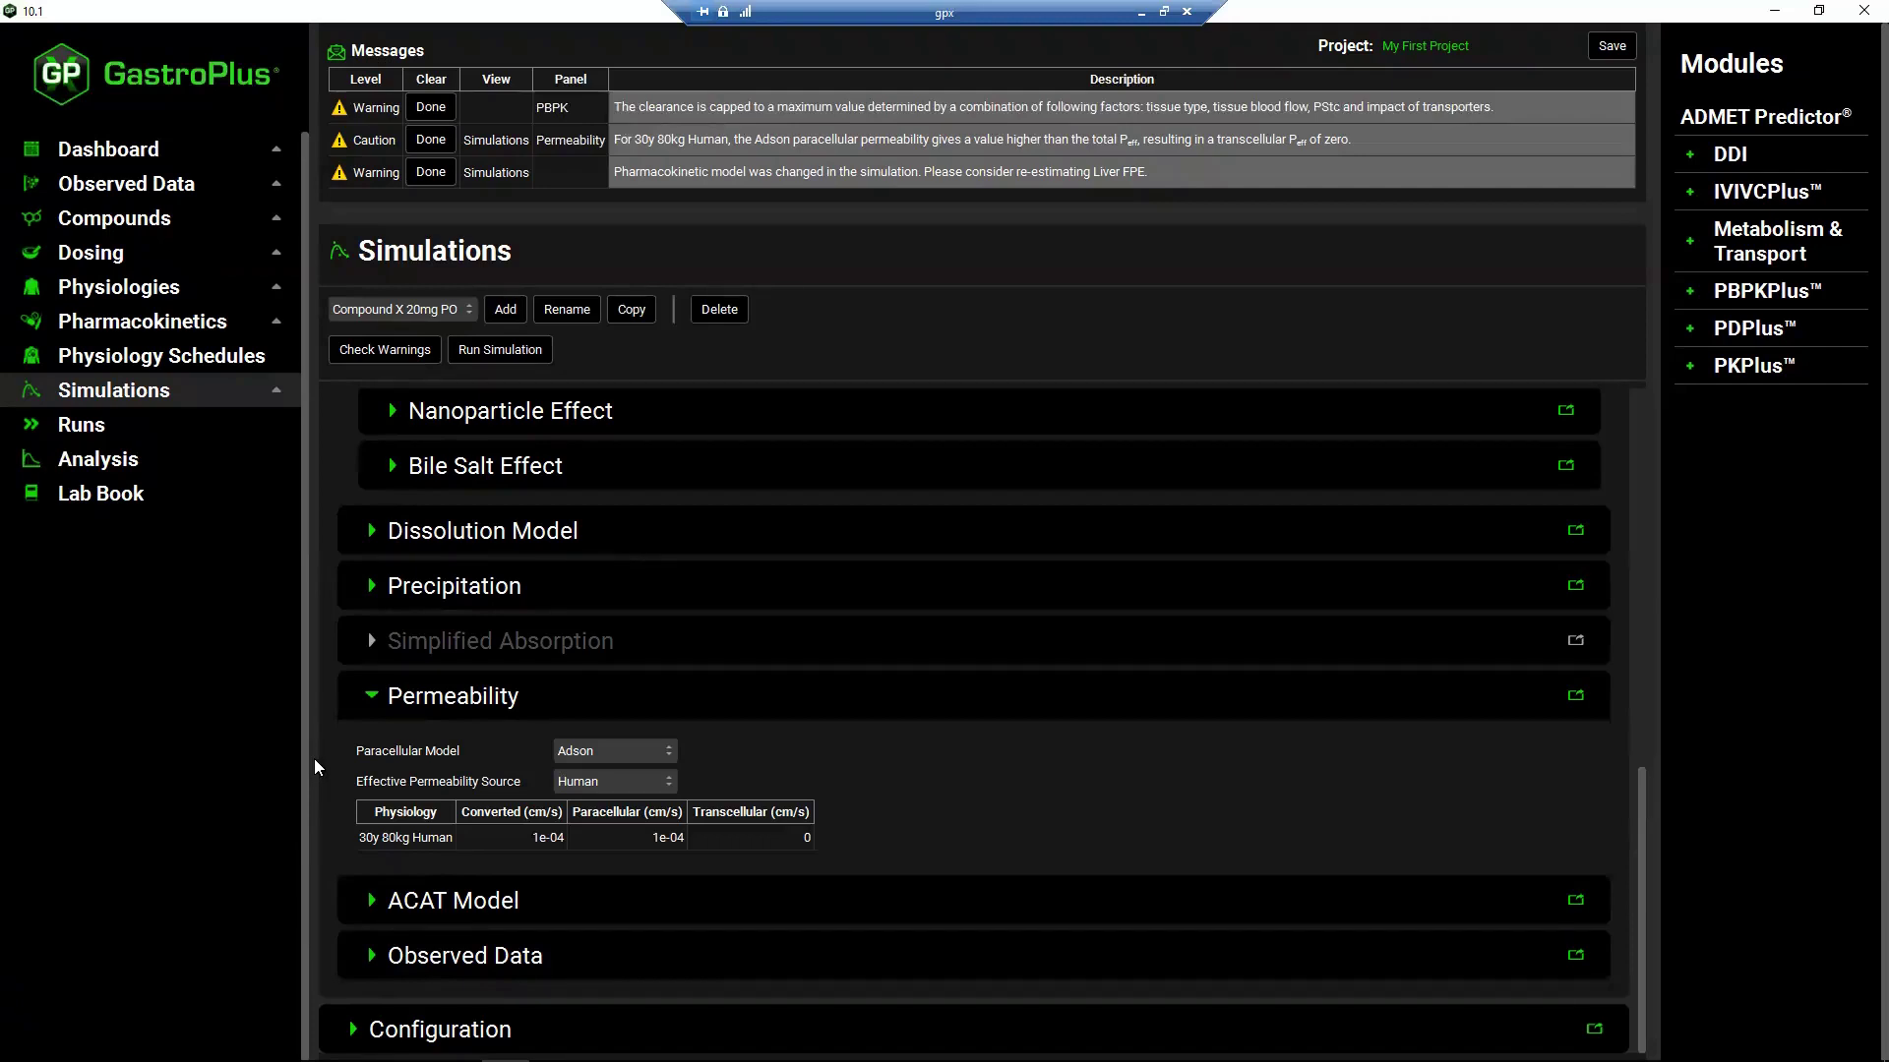
- Copy the 20mg simulation as 'Compound X 20mg PO Caco2 Papp' with ABSCaco2 permeability source
left_click(622, 309)
left_click(784, 352)
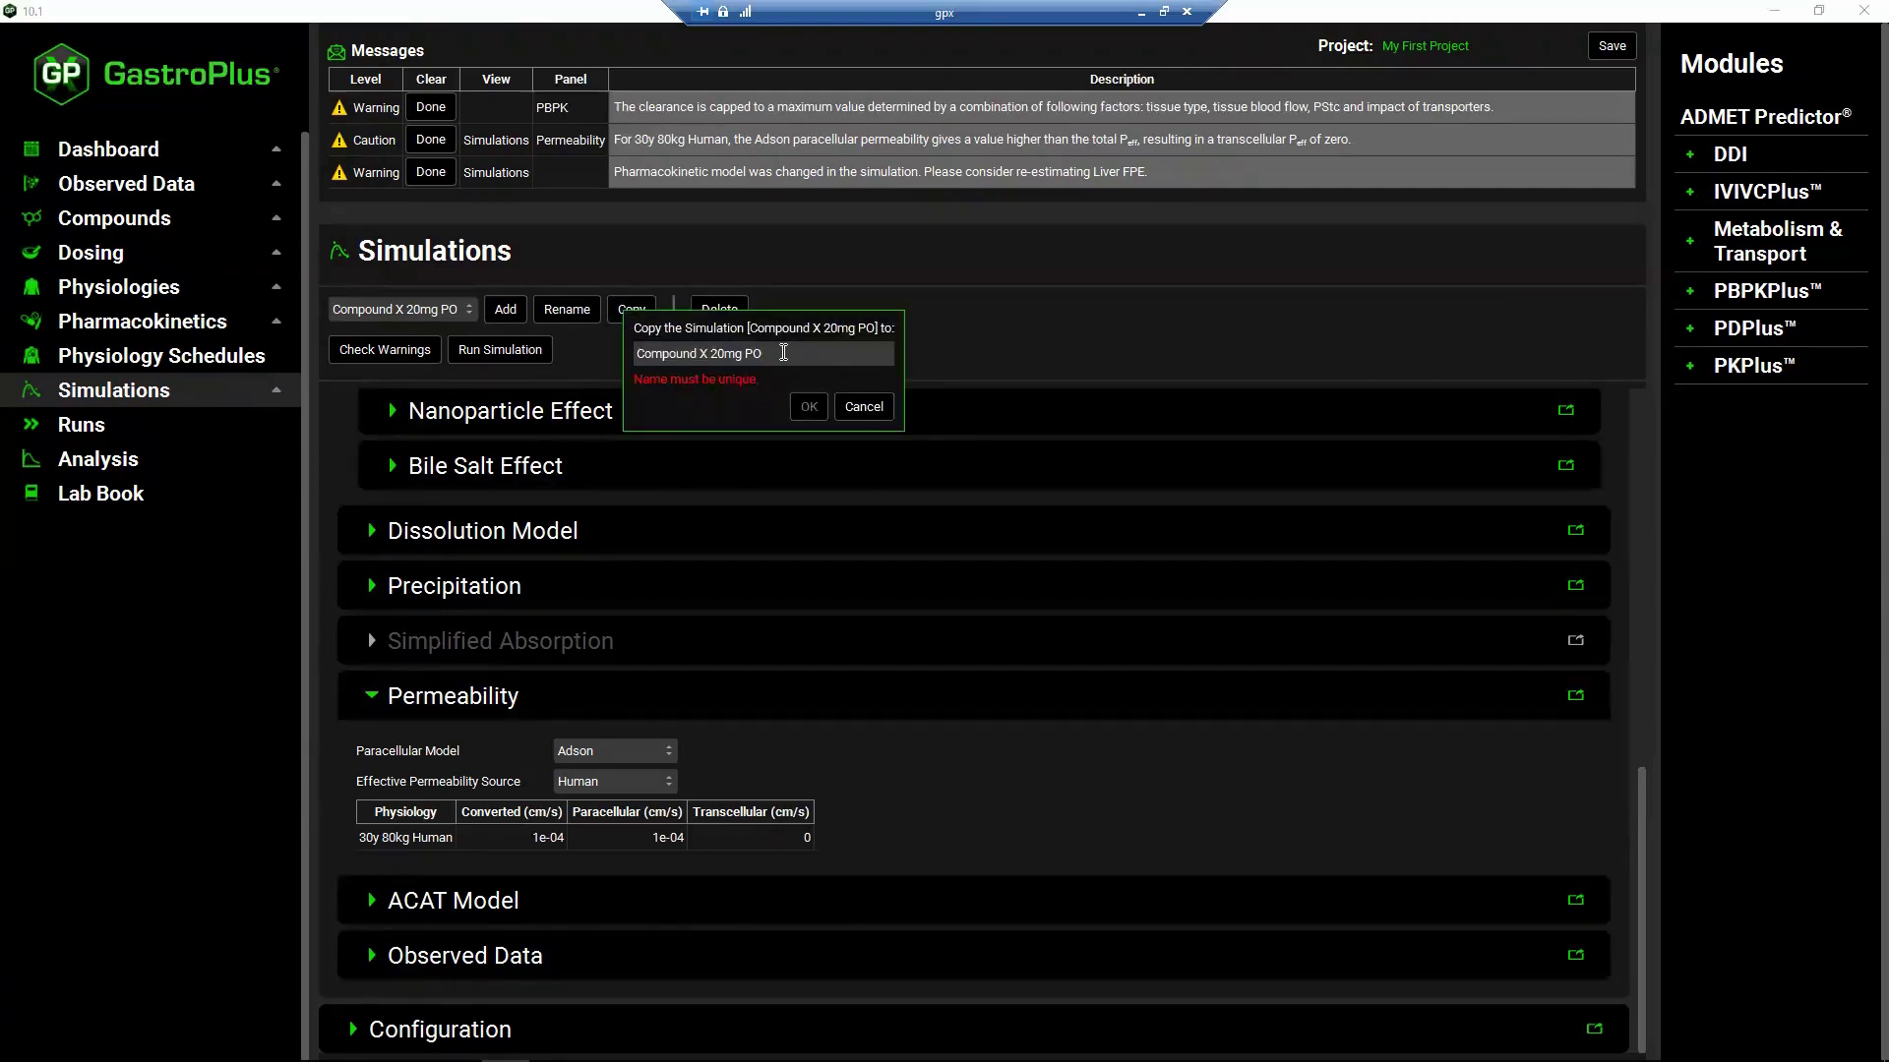
type("Caco2 Papp")
left_click(809, 406)
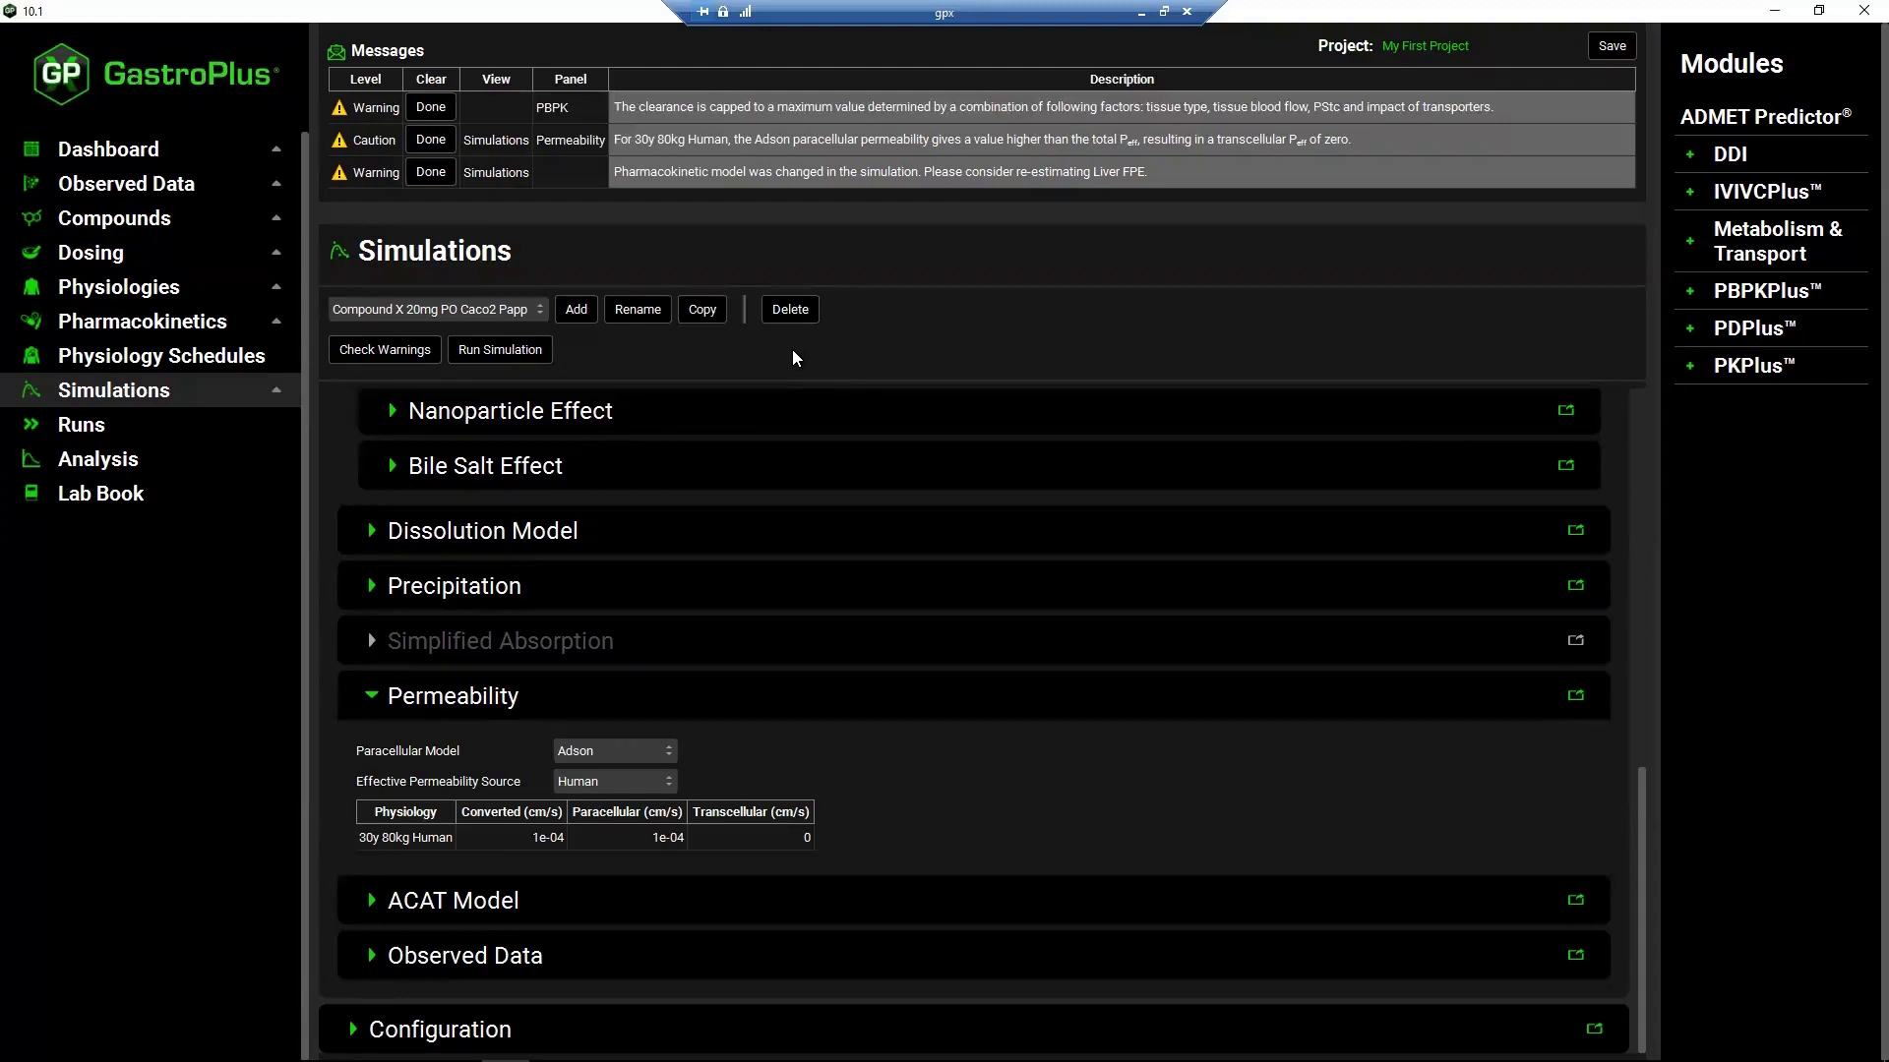
left_click(667, 783)
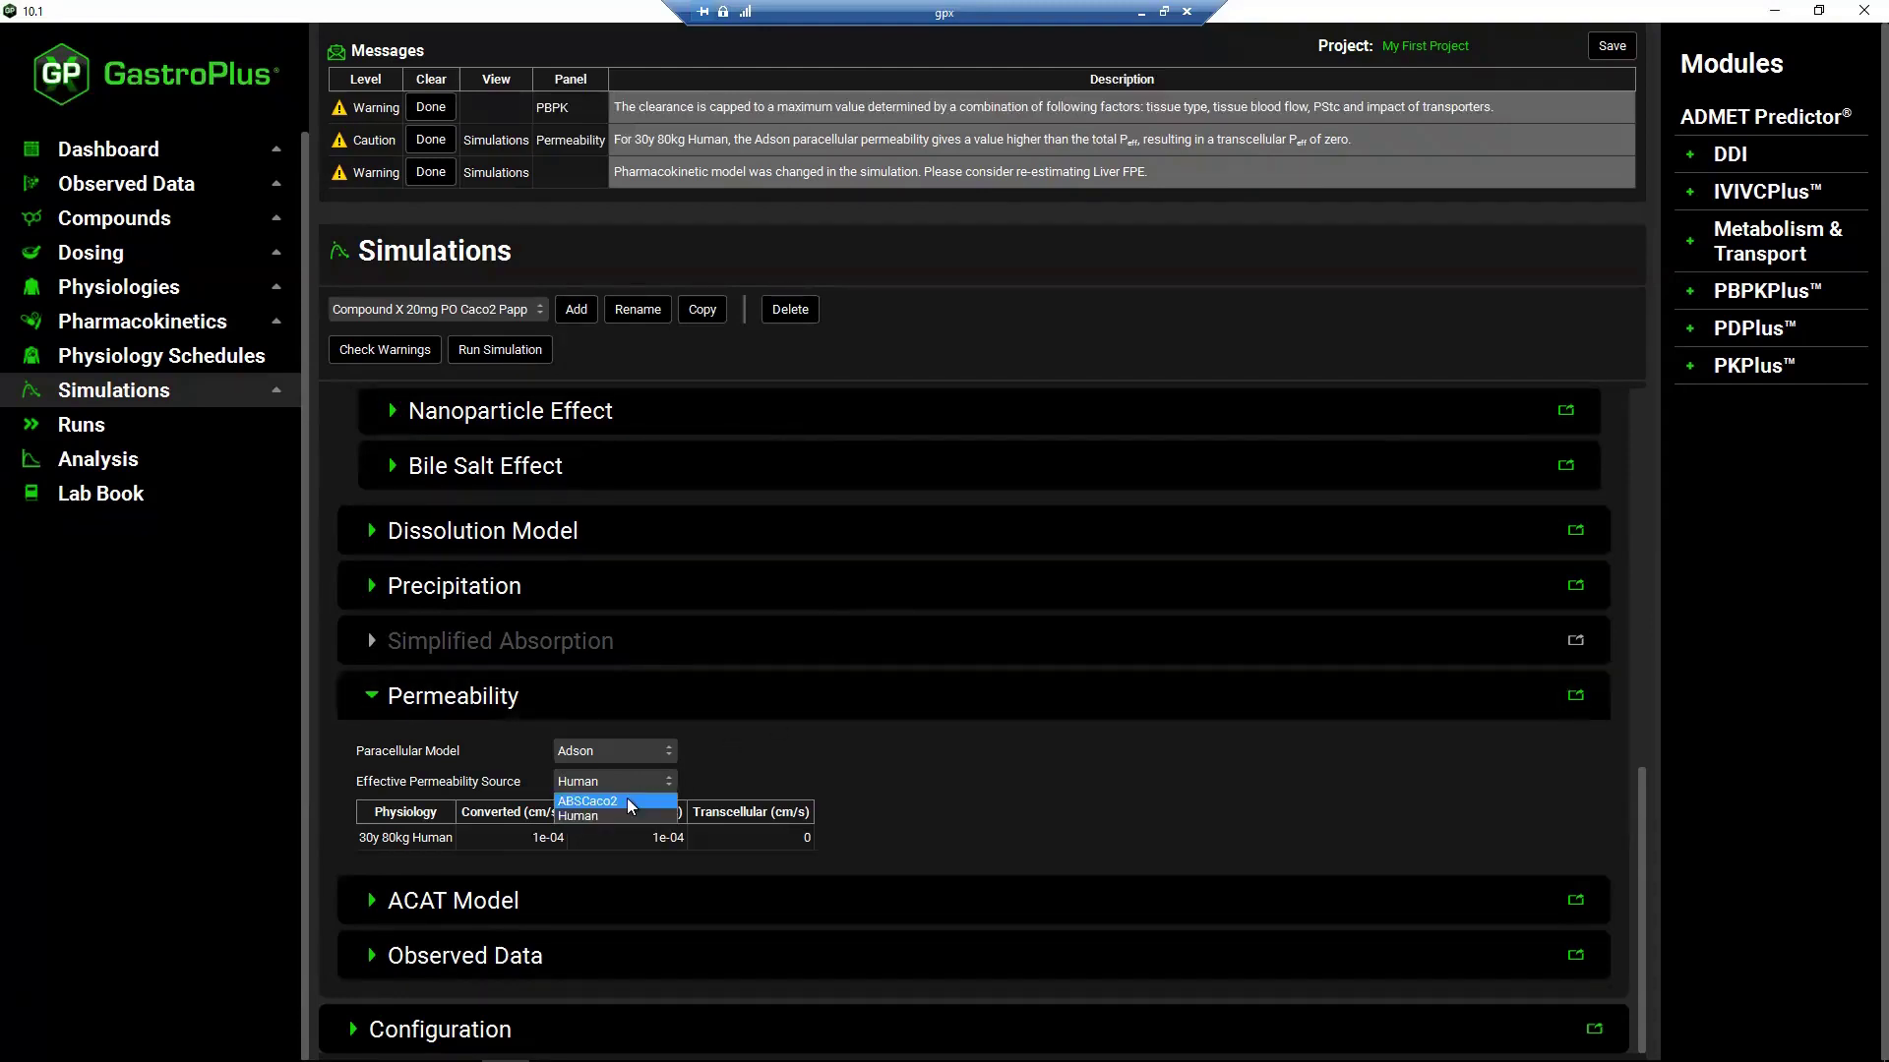
left_click(628, 799)
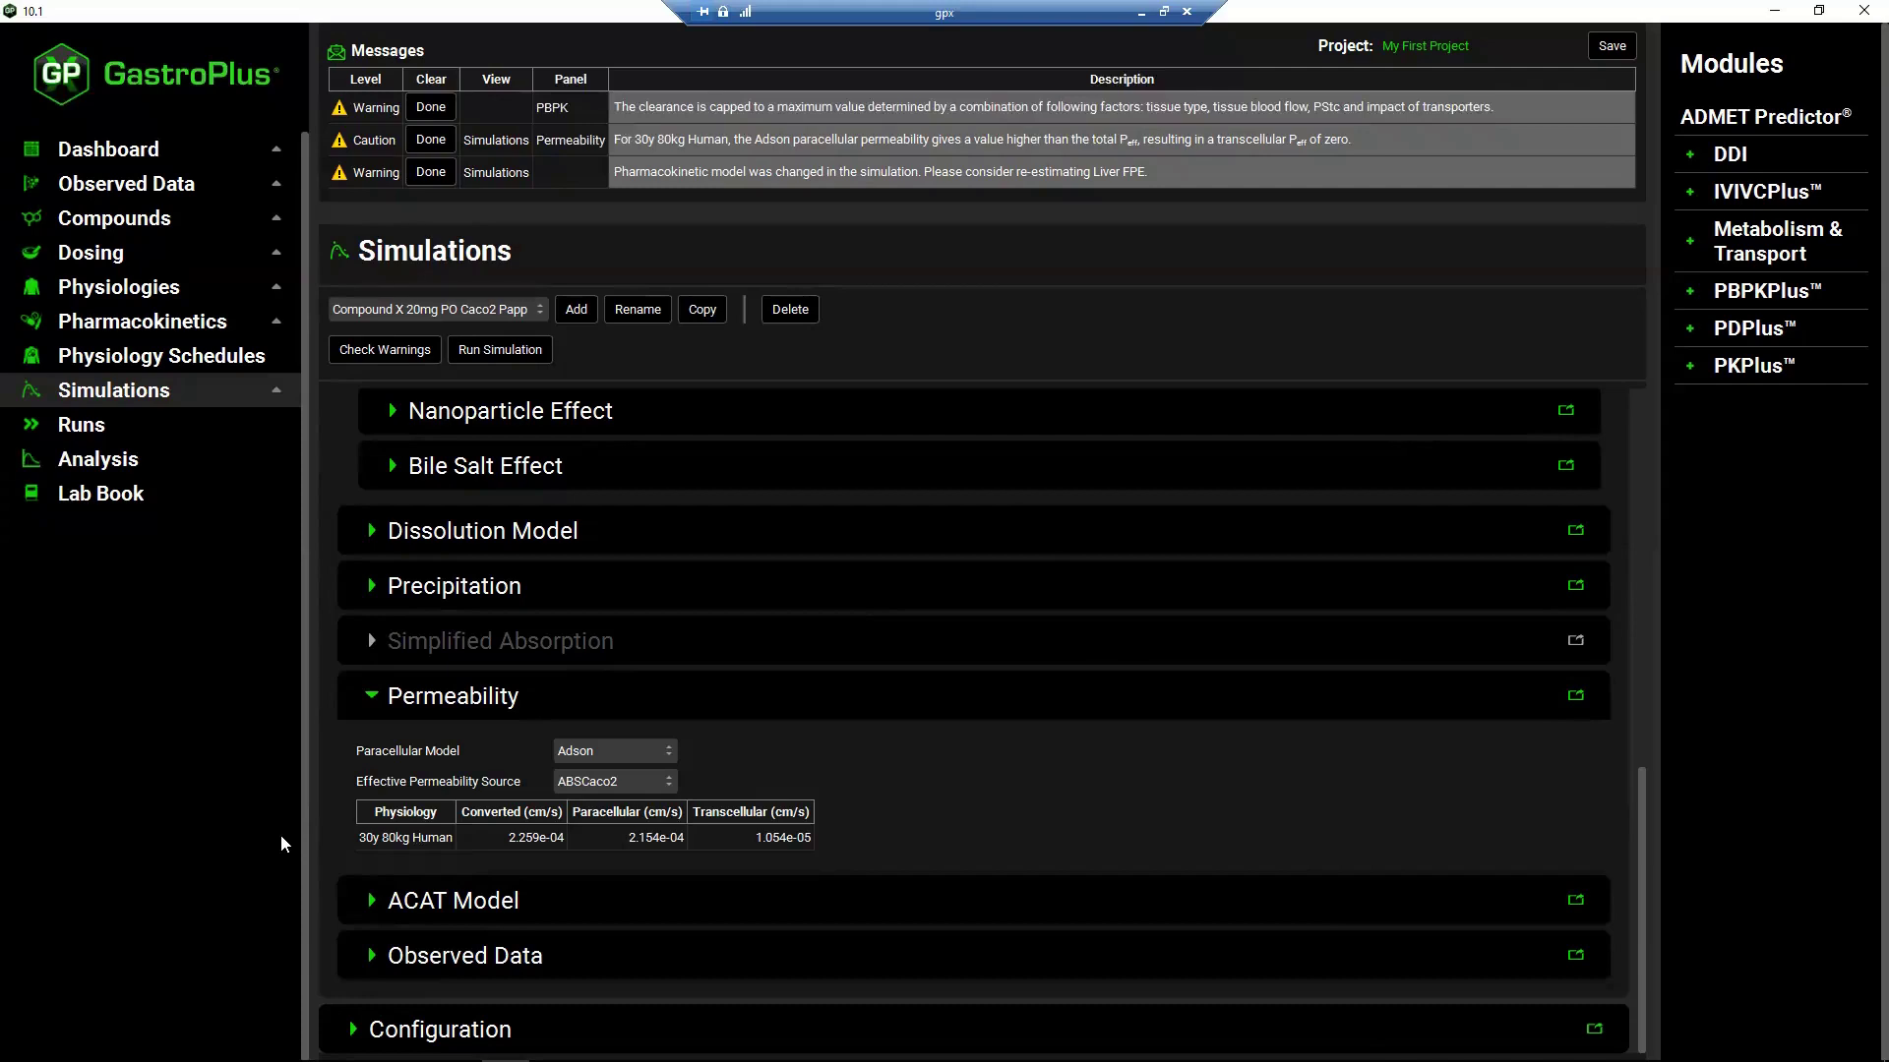
- Duplicate Compound X 10mg PO as 'Compound X 10mg PO Caco2 Papp' using ABSCaco2 permeability
left_click(521, 310)
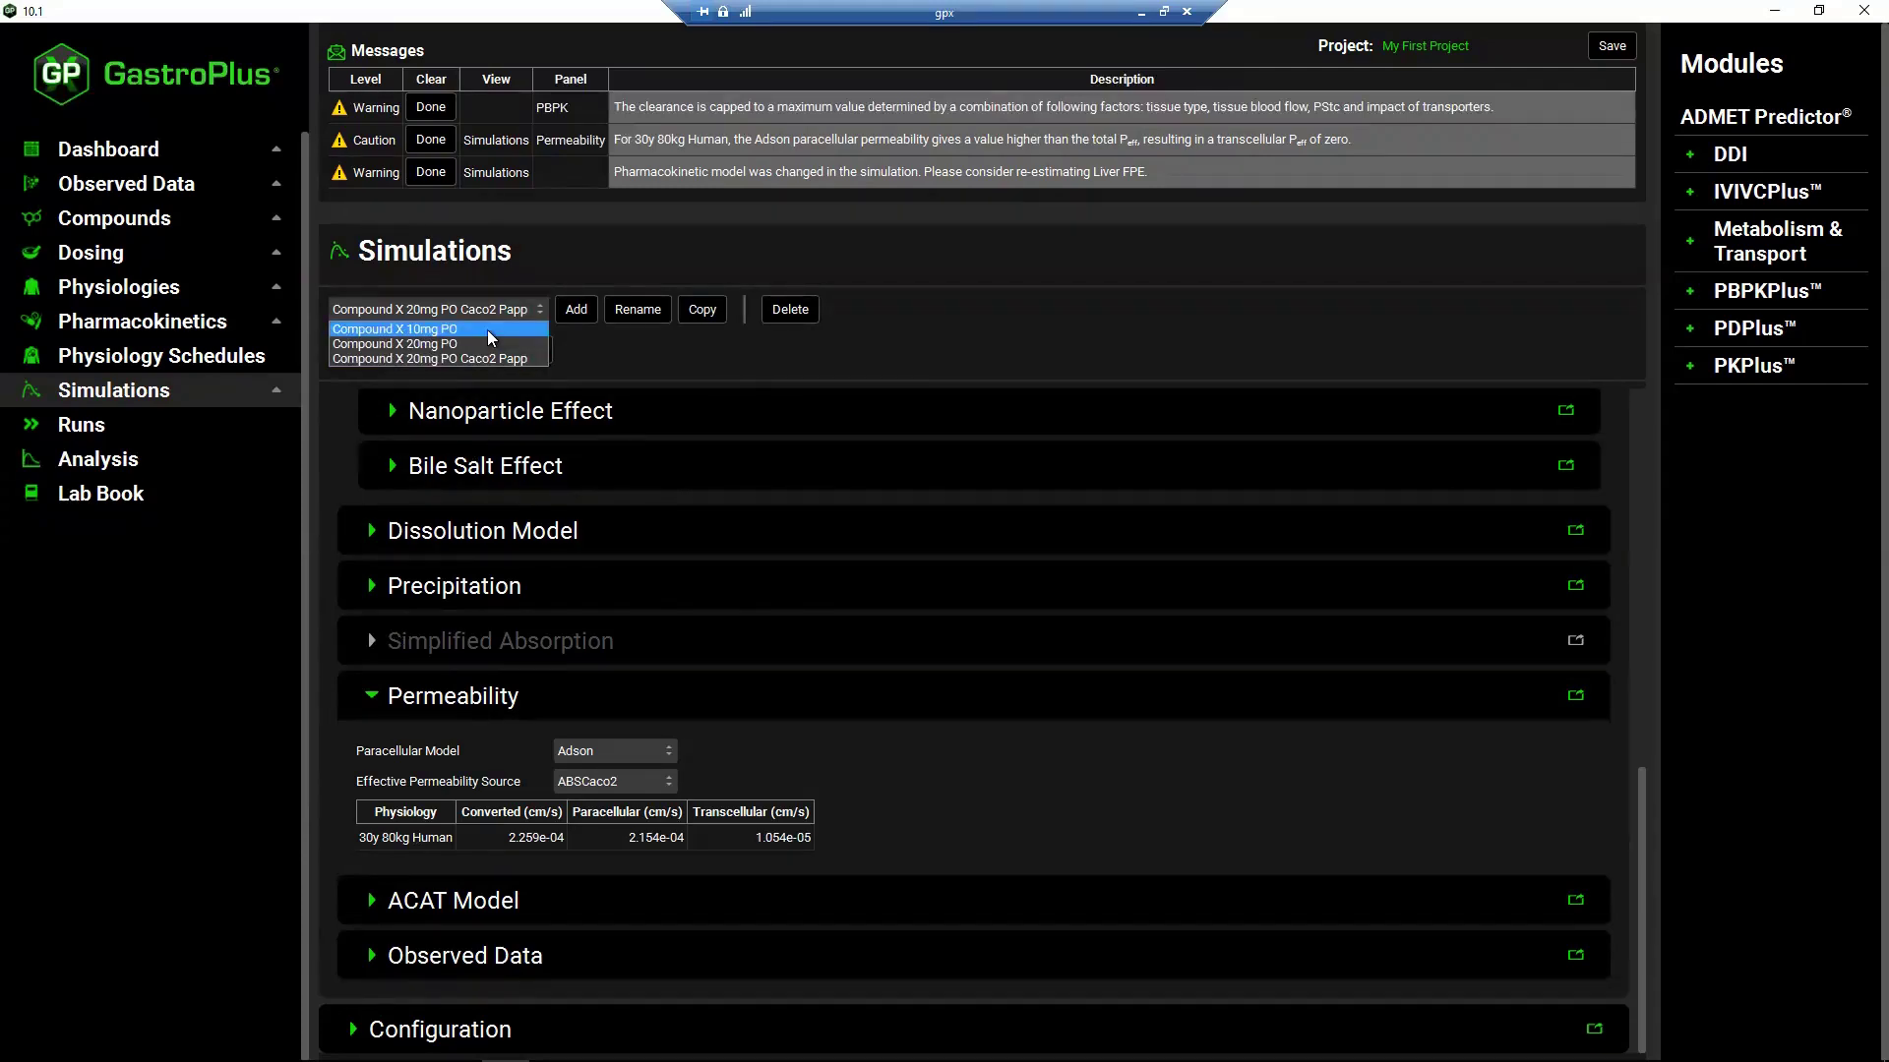
left_click(487, 329)
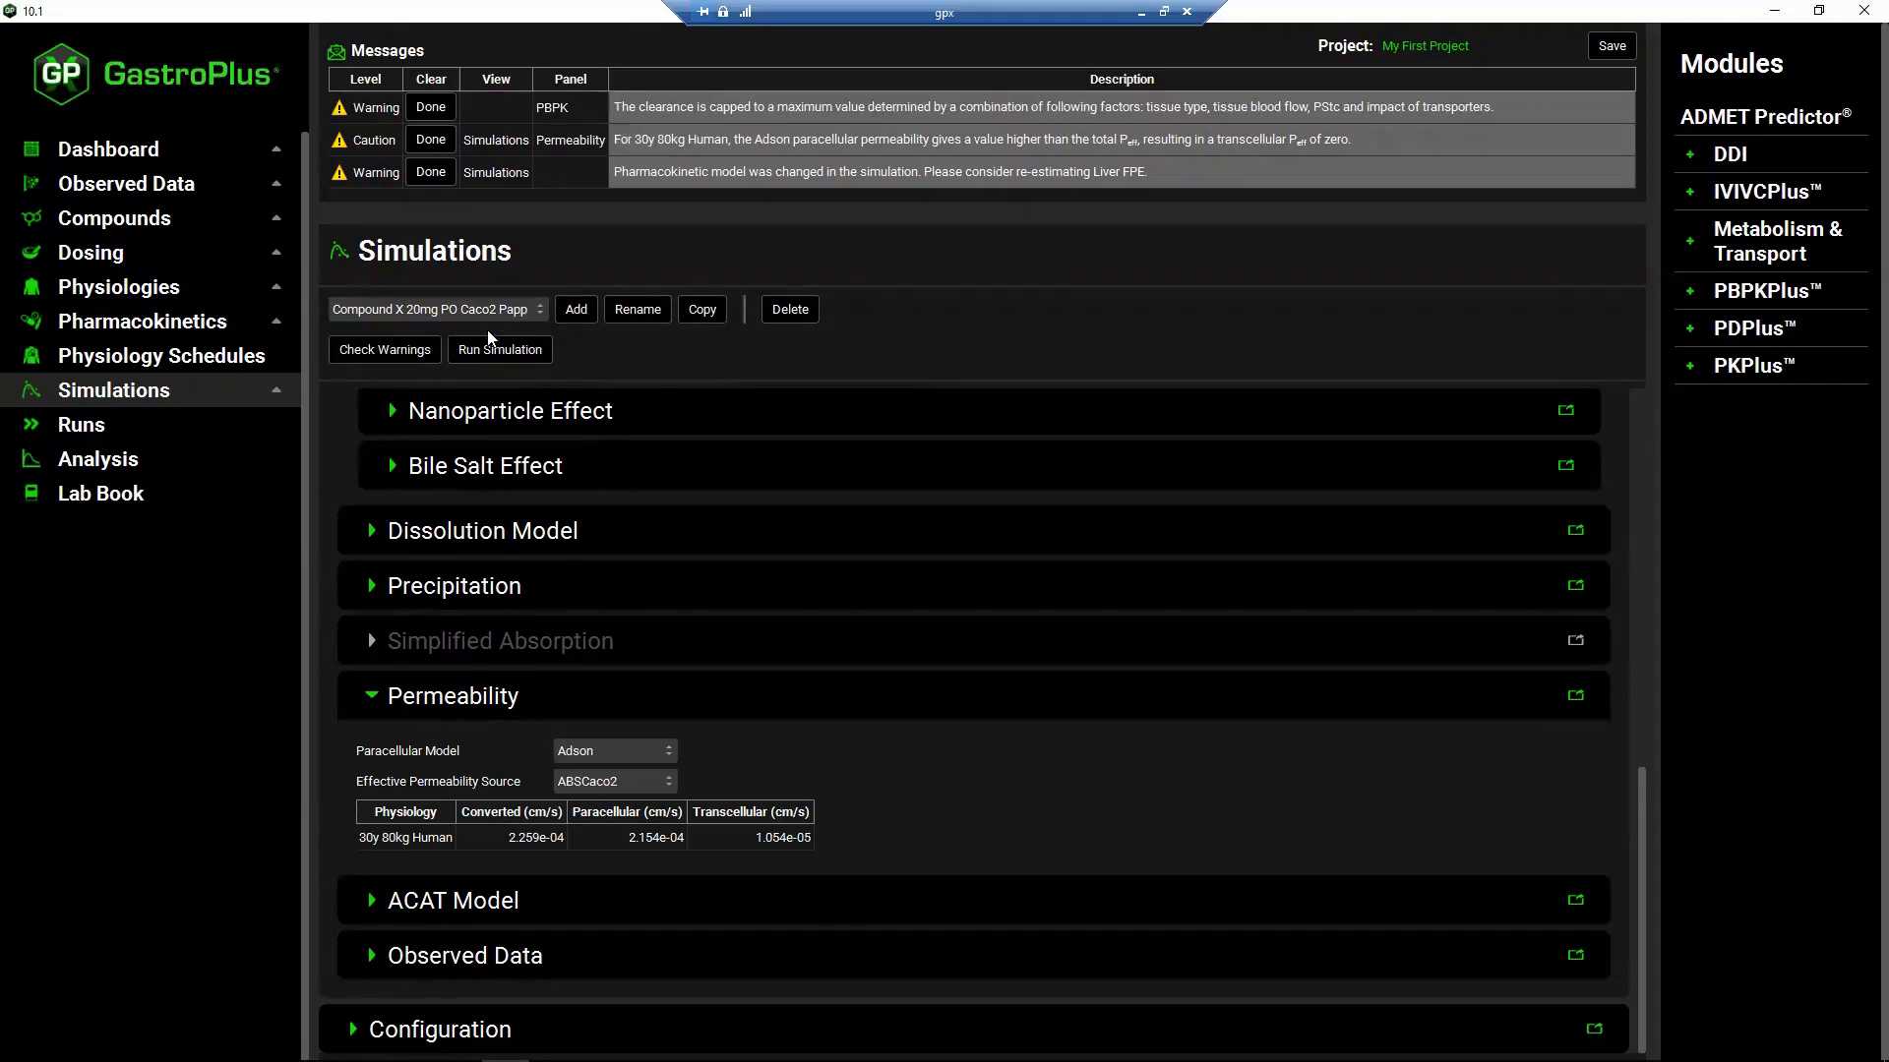
left_click(702, 310)
left_click(877, 360)
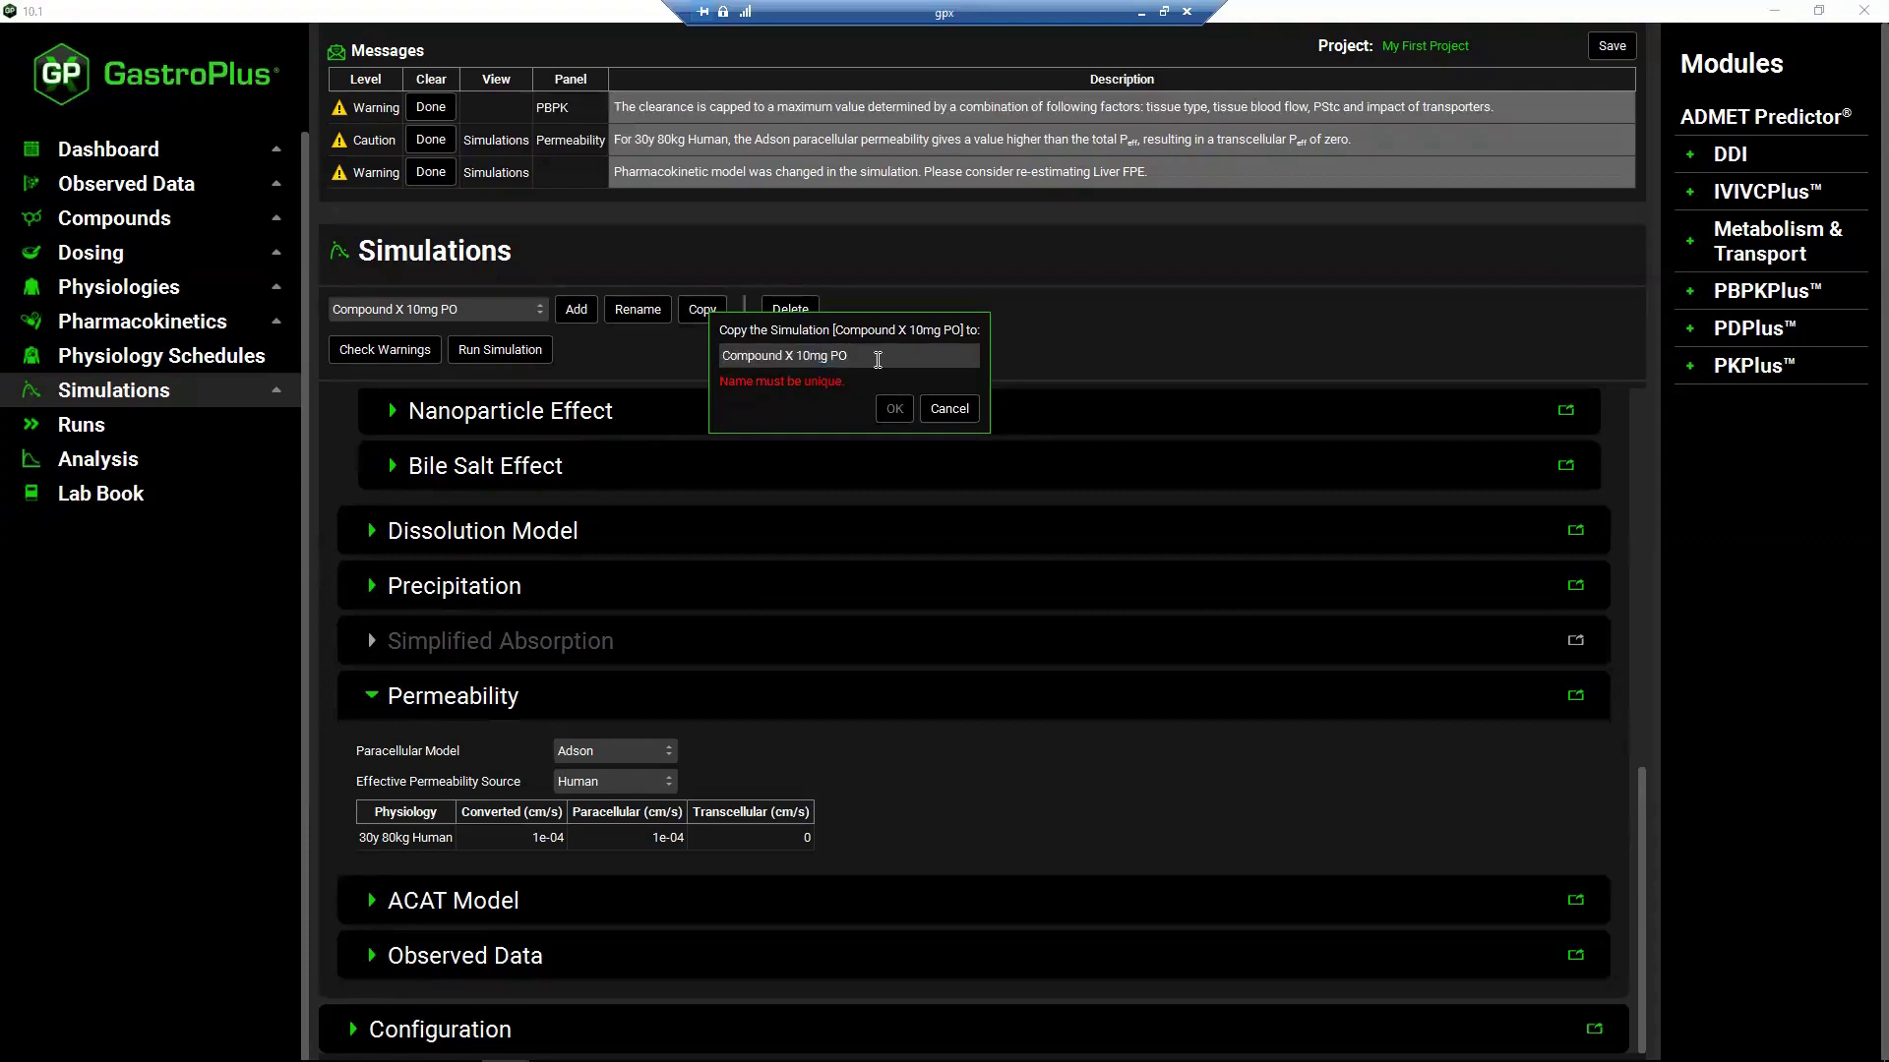
type("Caco2 Papp")
left_click(895, 407)
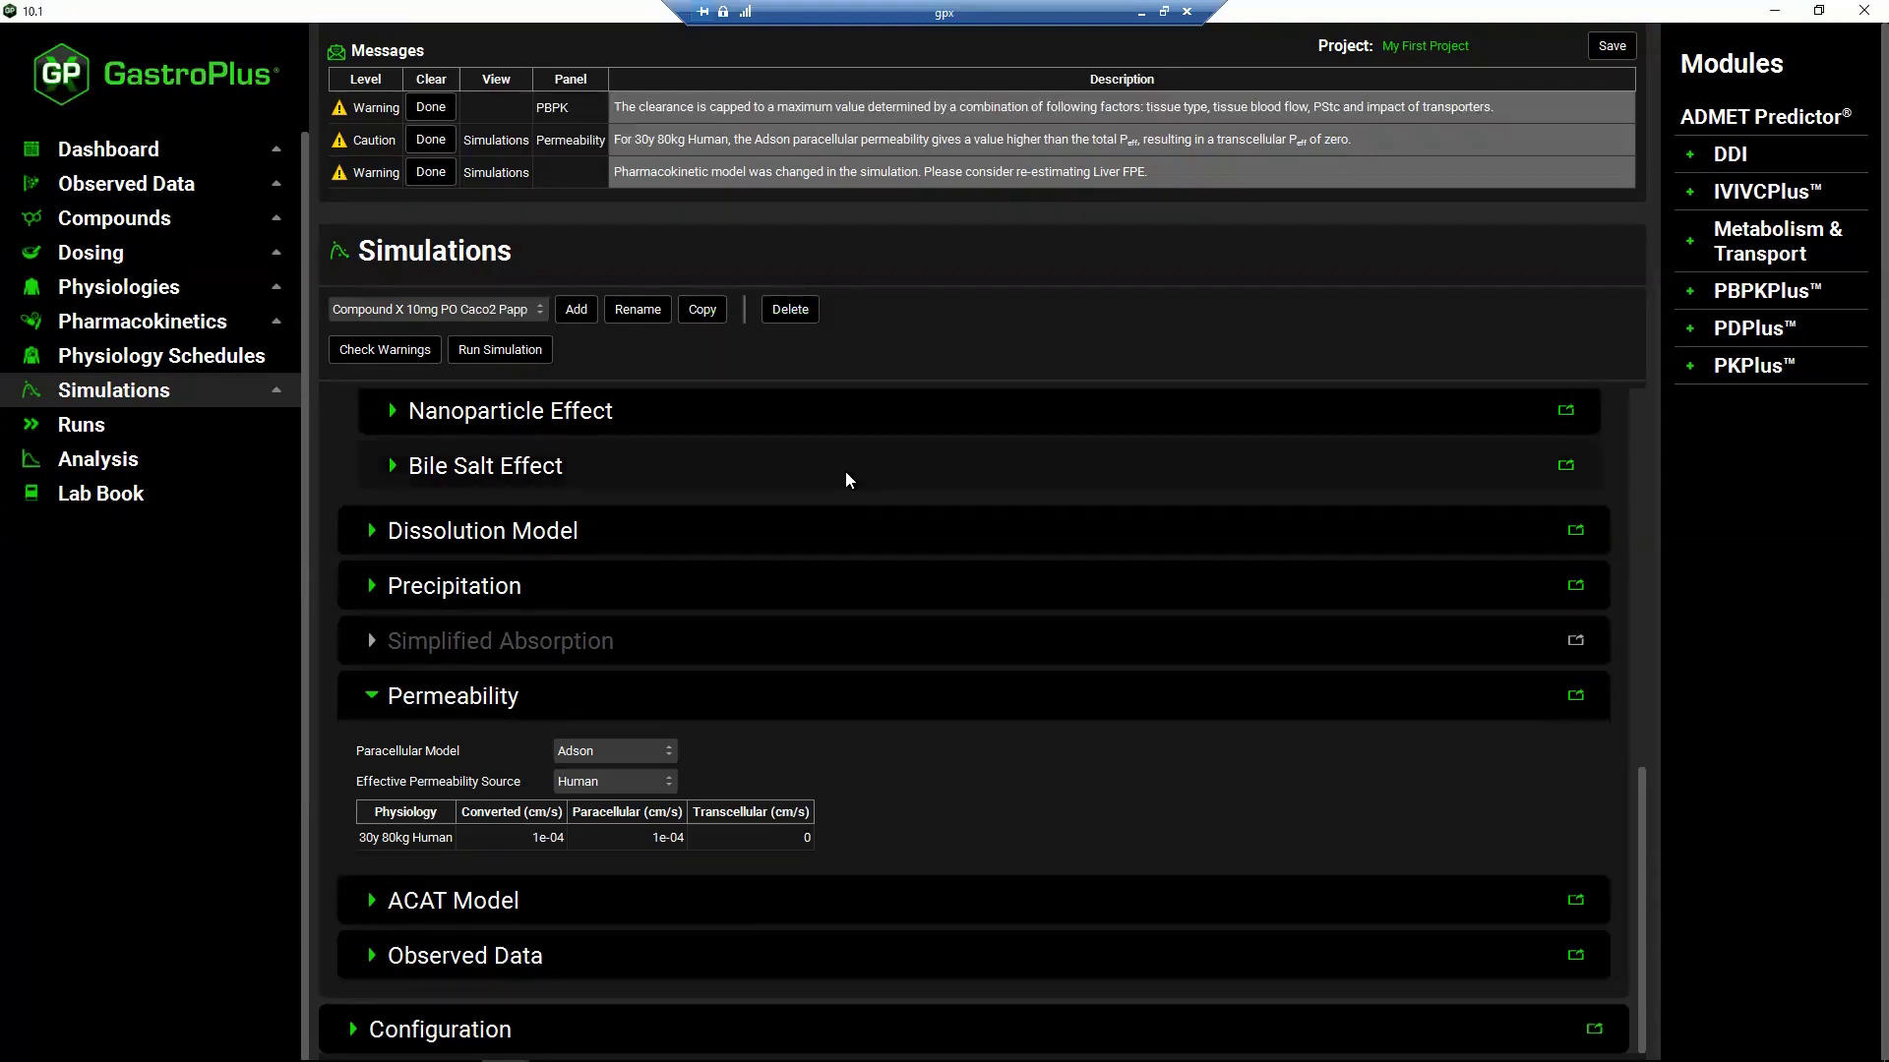
left_click(670, 783)
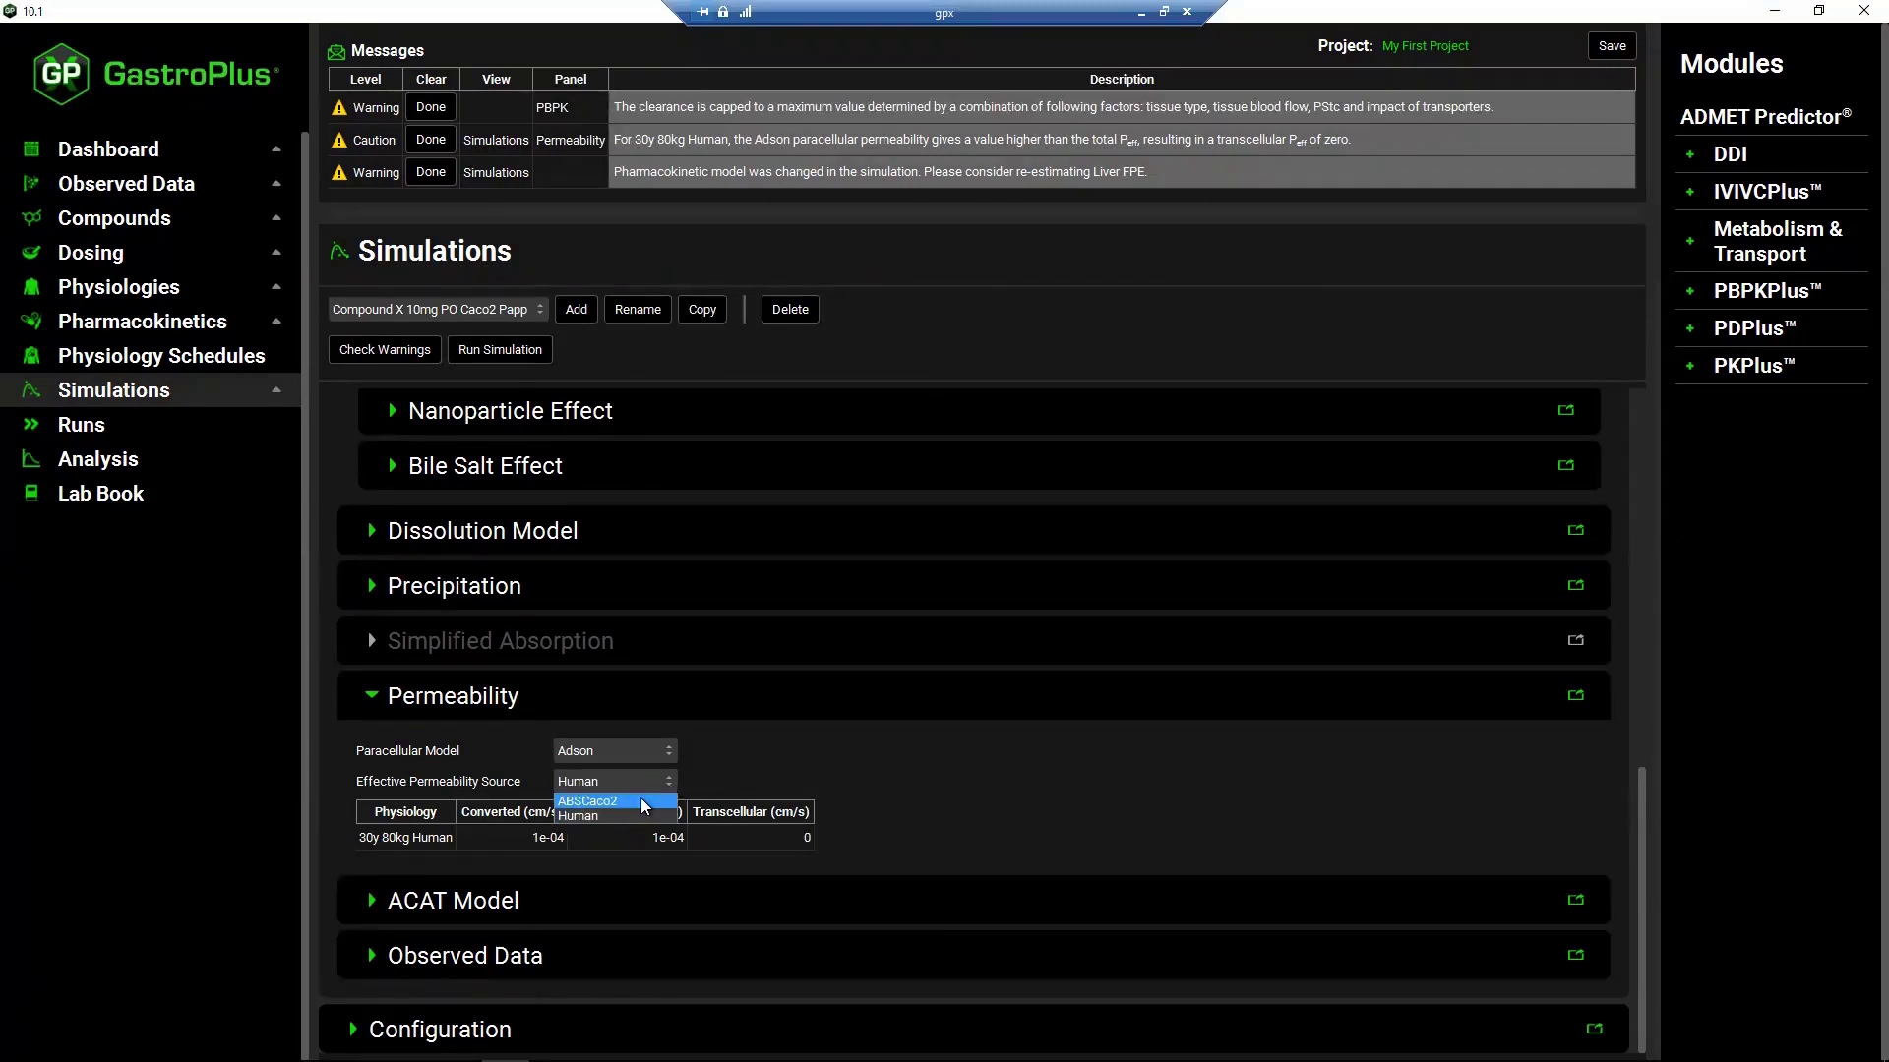
left_click(640, 801)
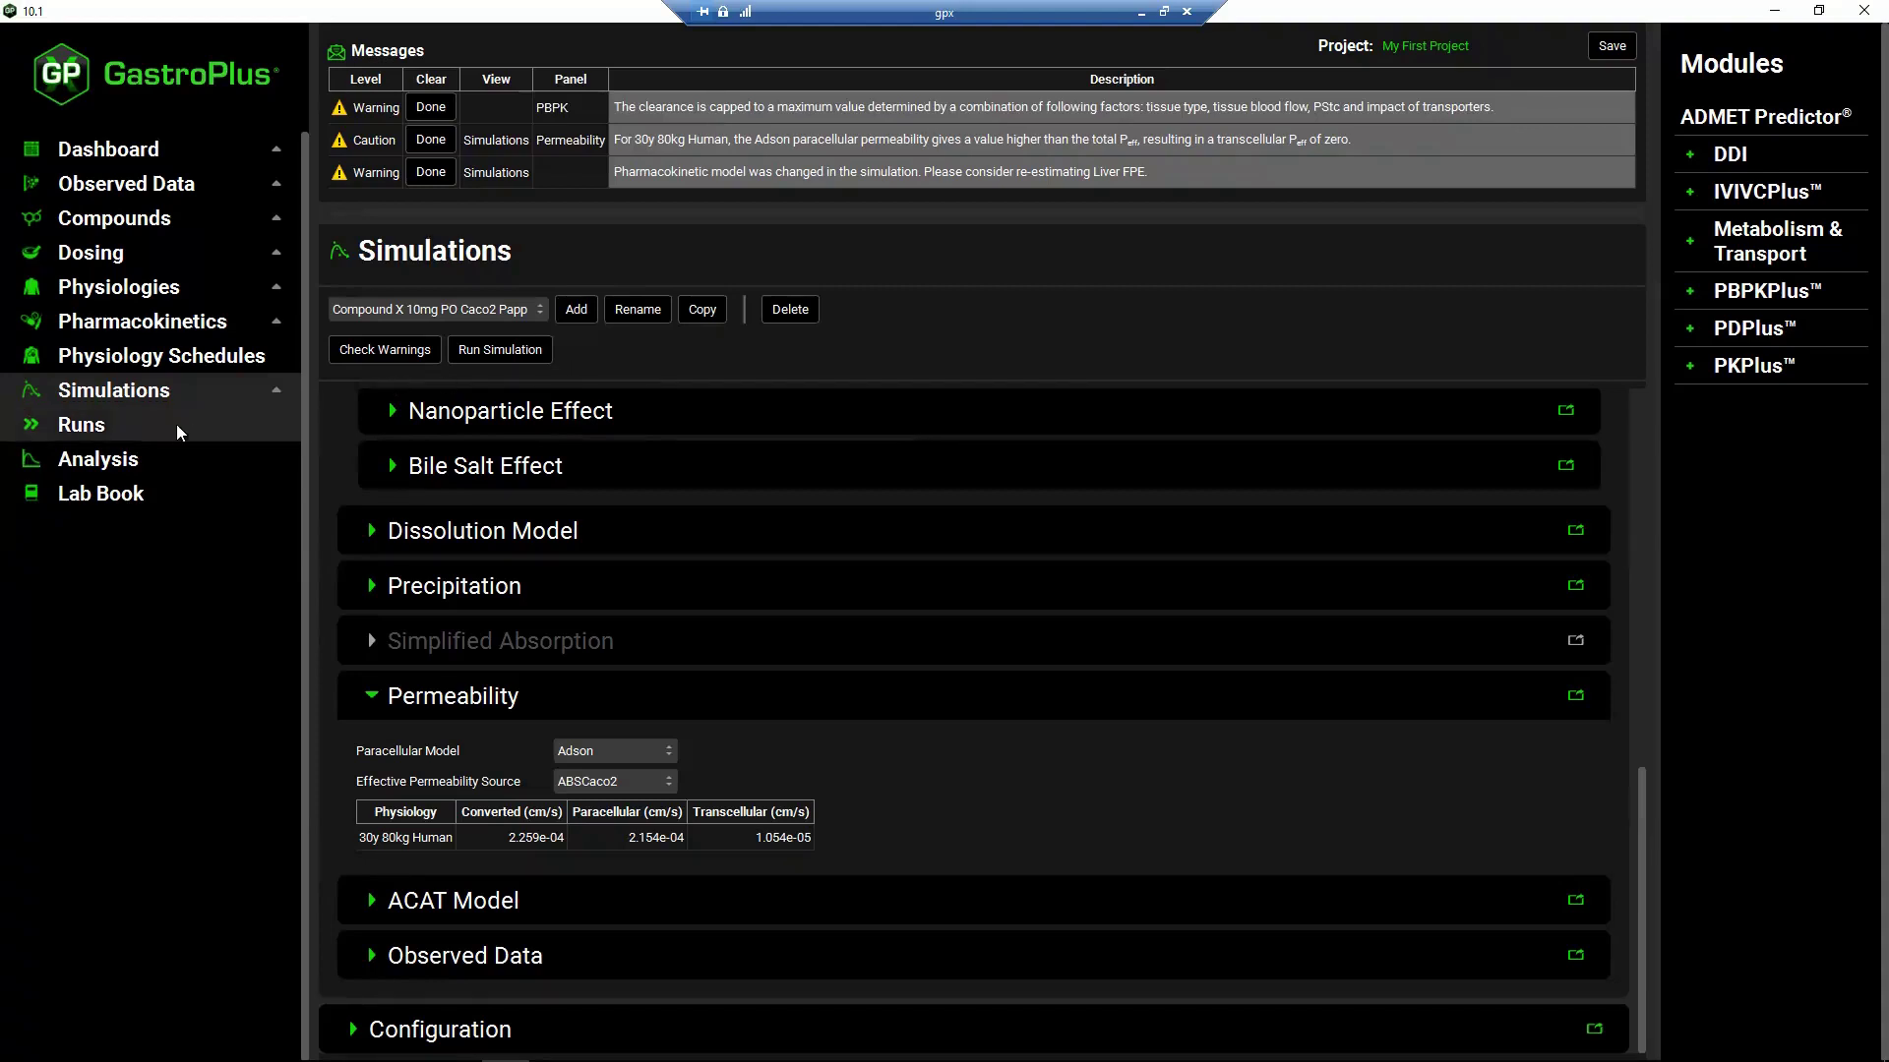
- Add a simulations run named 'Run All' that includes all four simulations, starting with Compound X 10mg PO
left_click(145, 425)
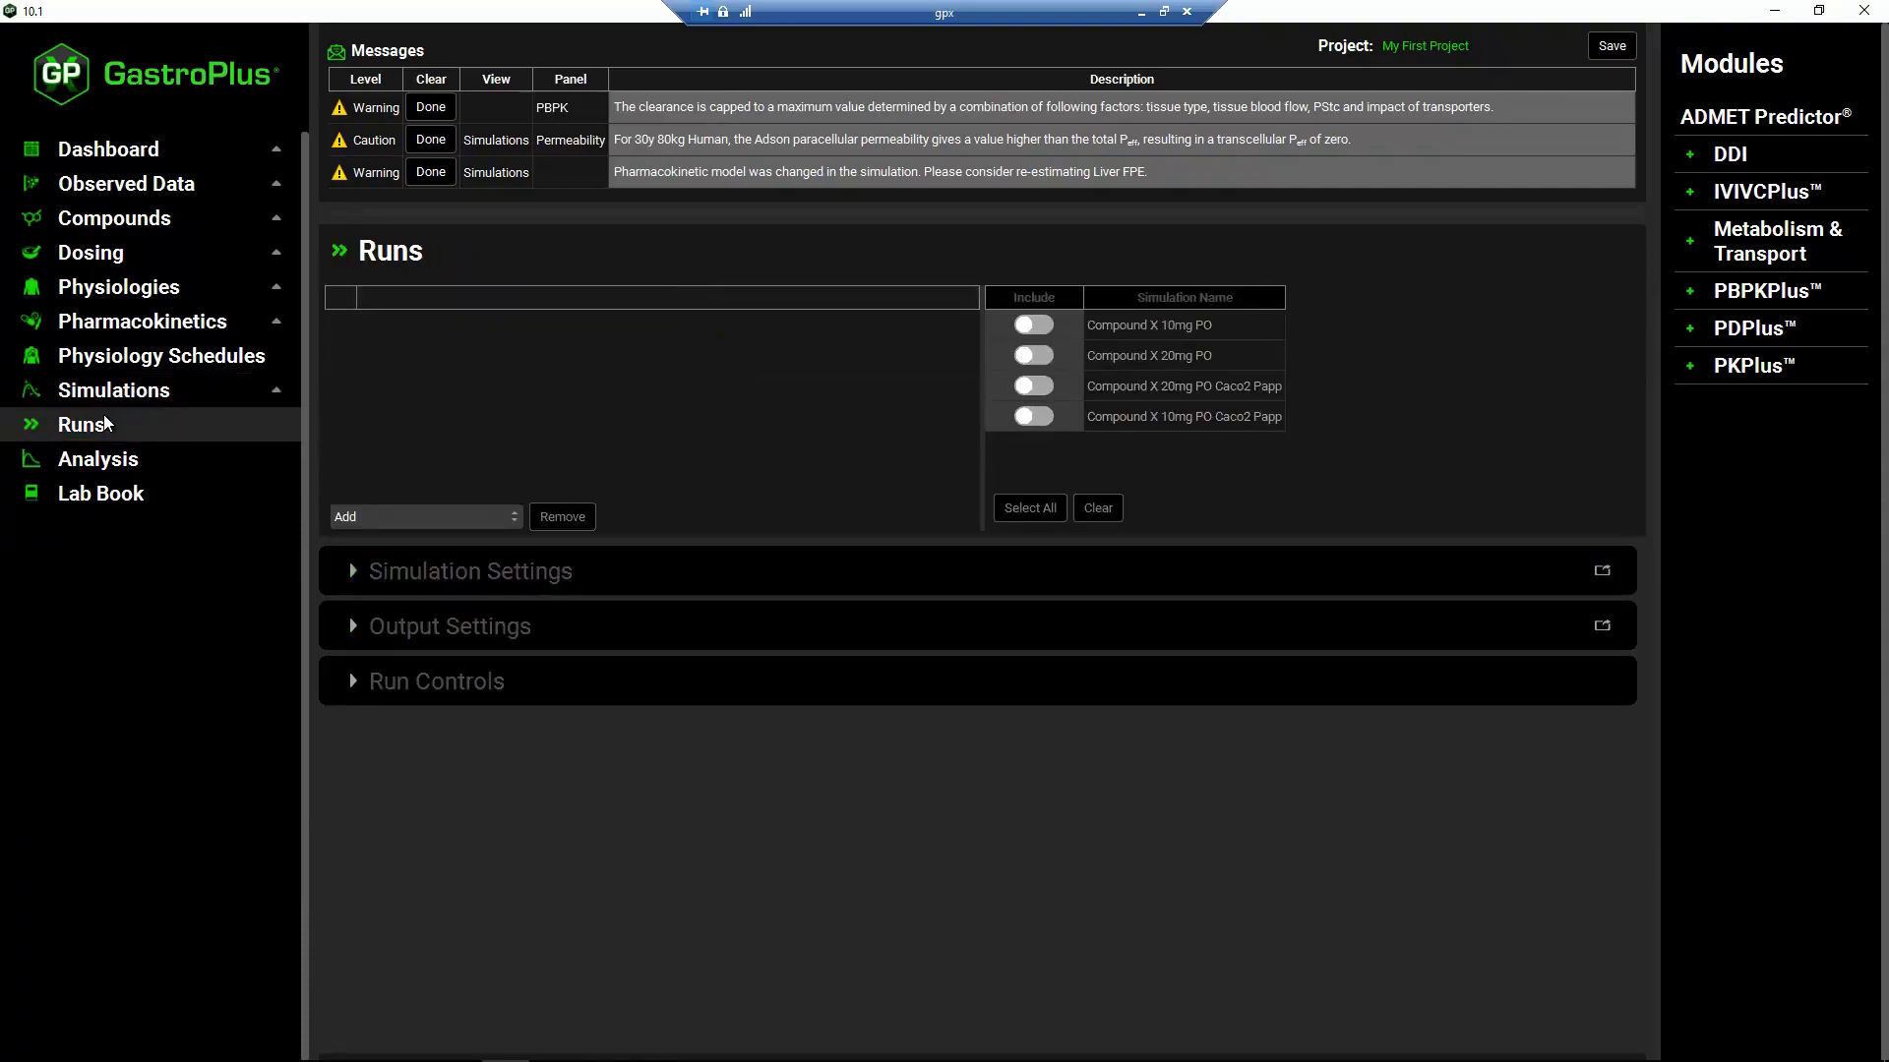
left_click(465, 516)
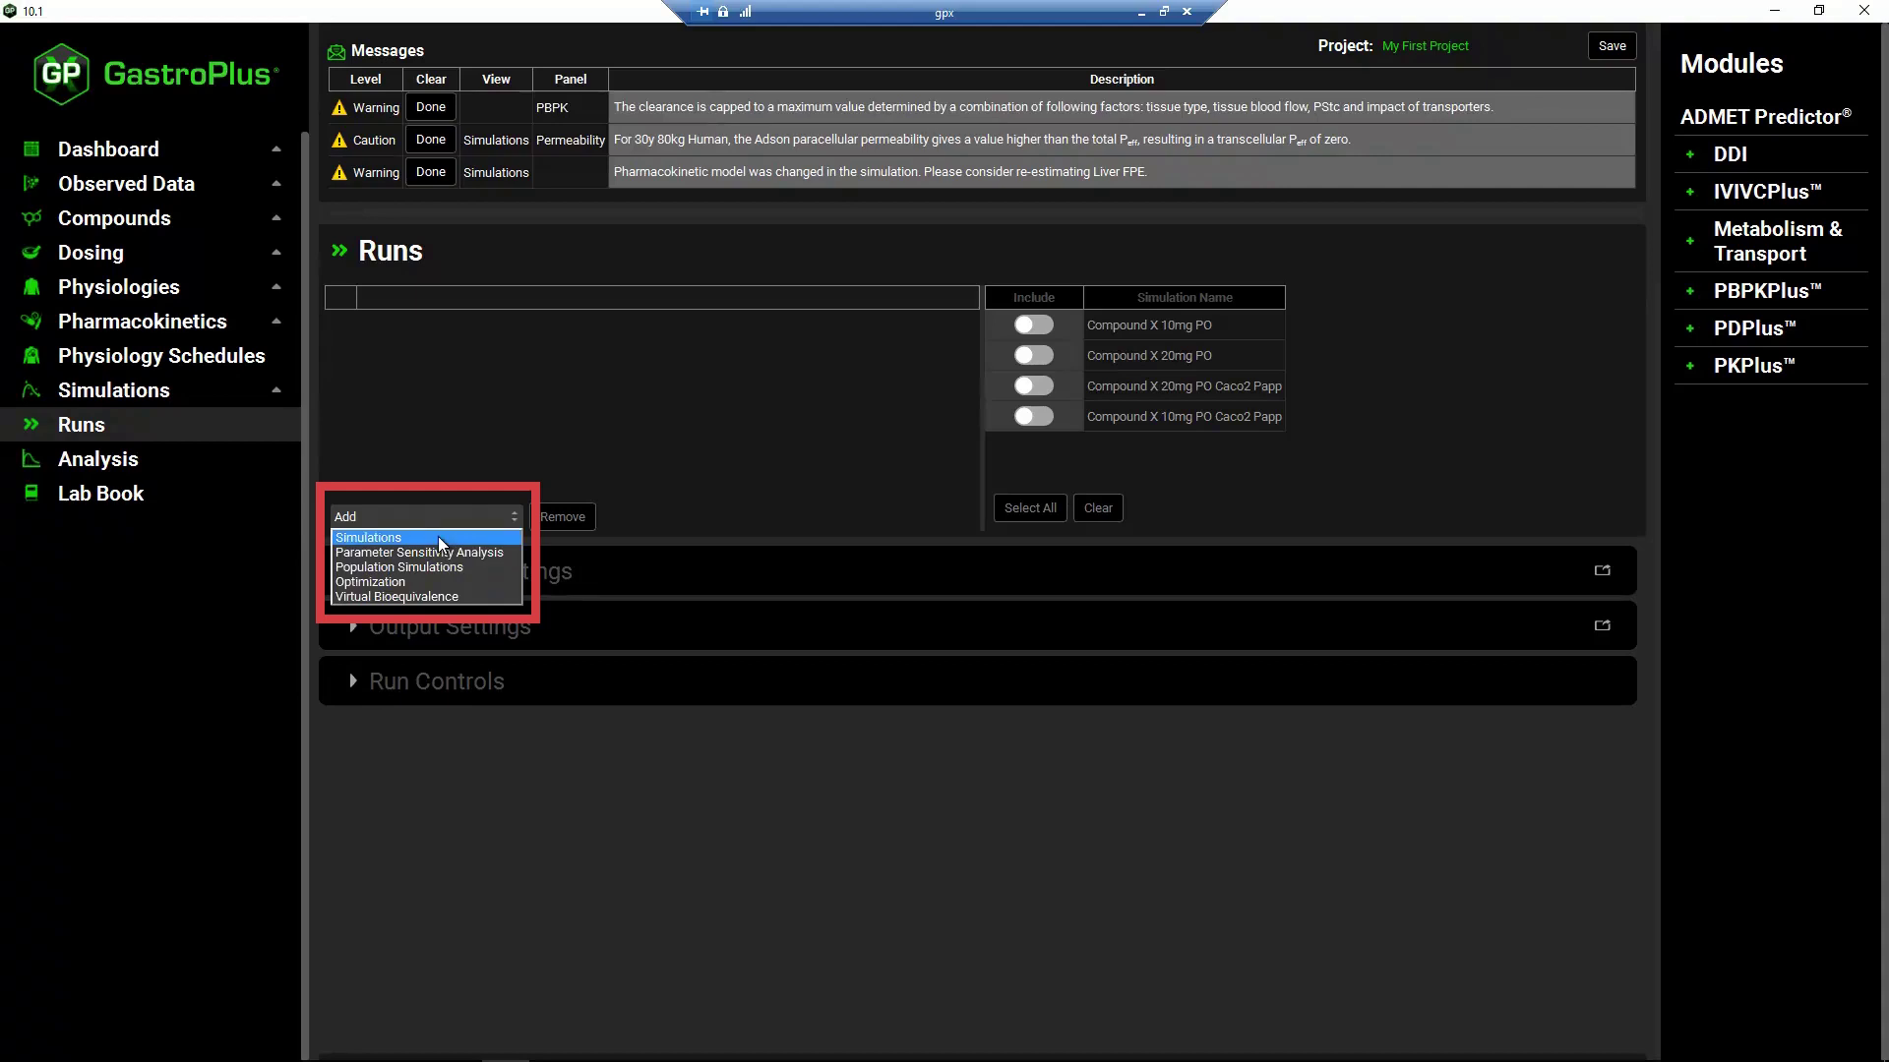
left_click(440, 539)
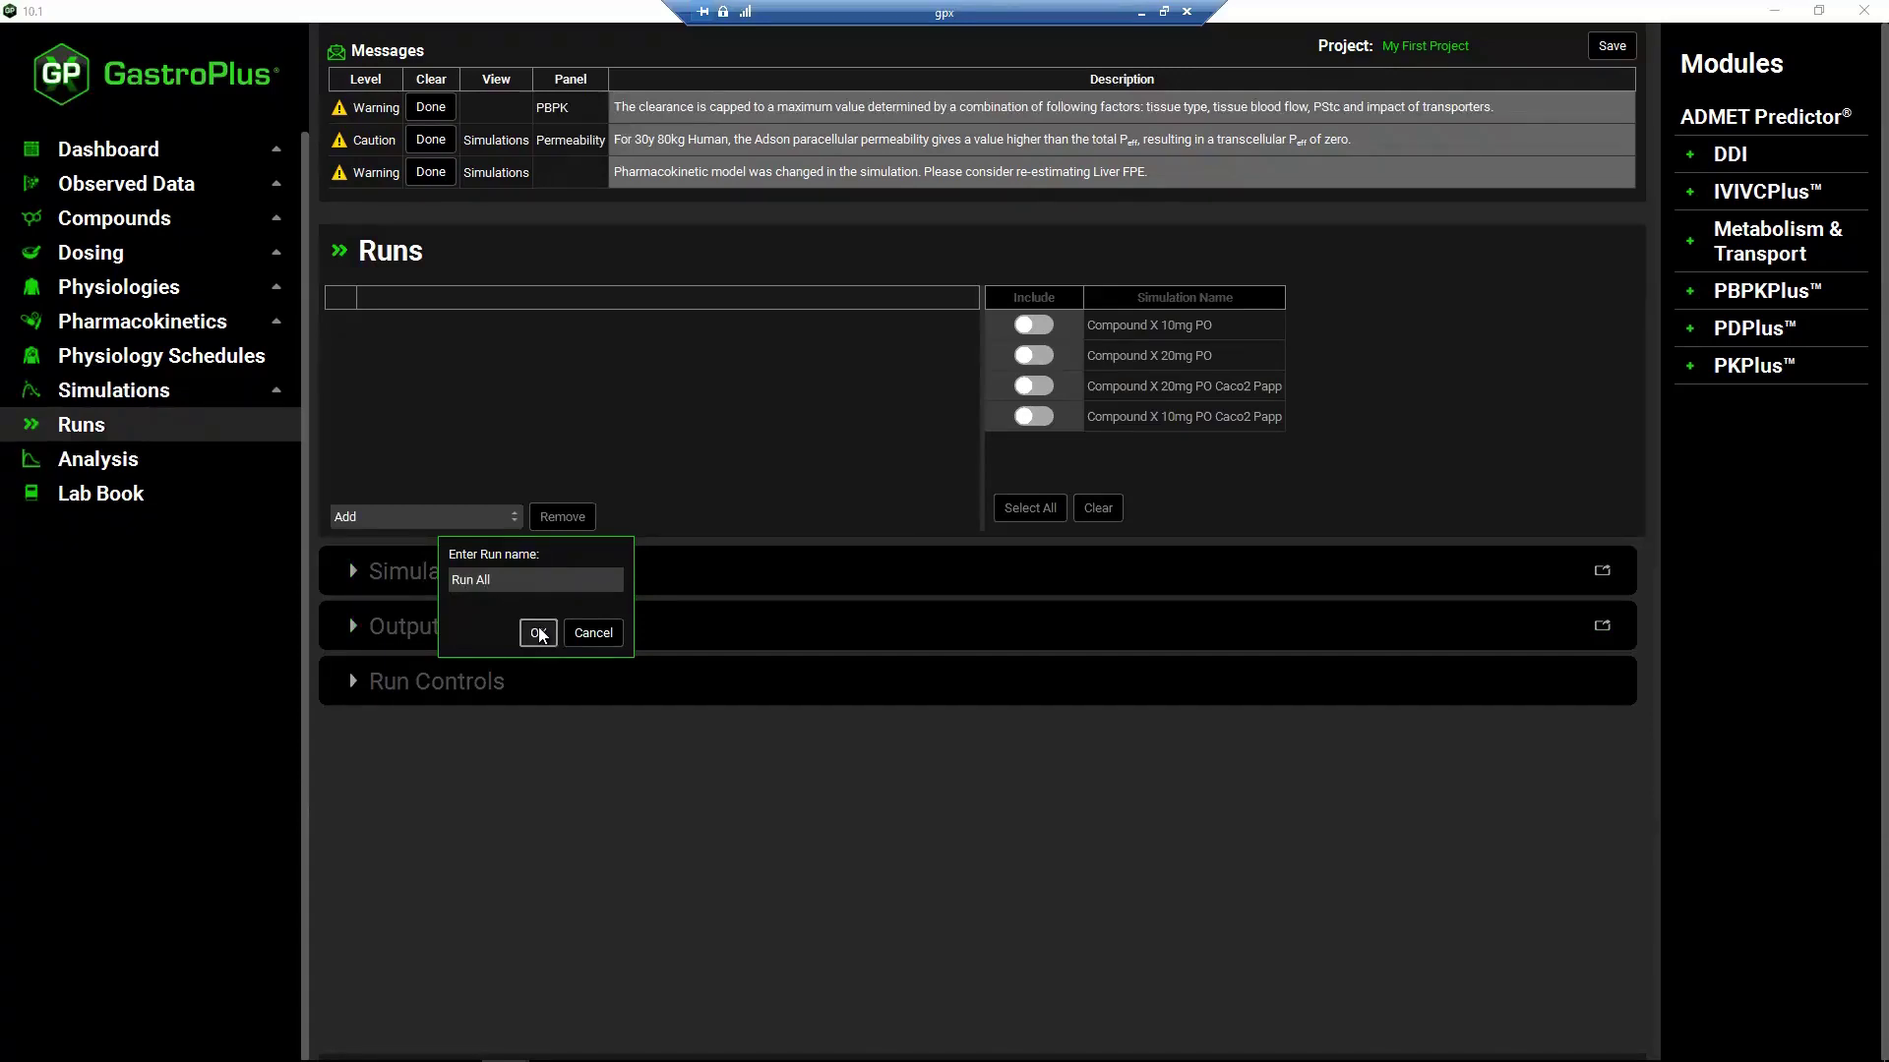
left_click(538, 632)
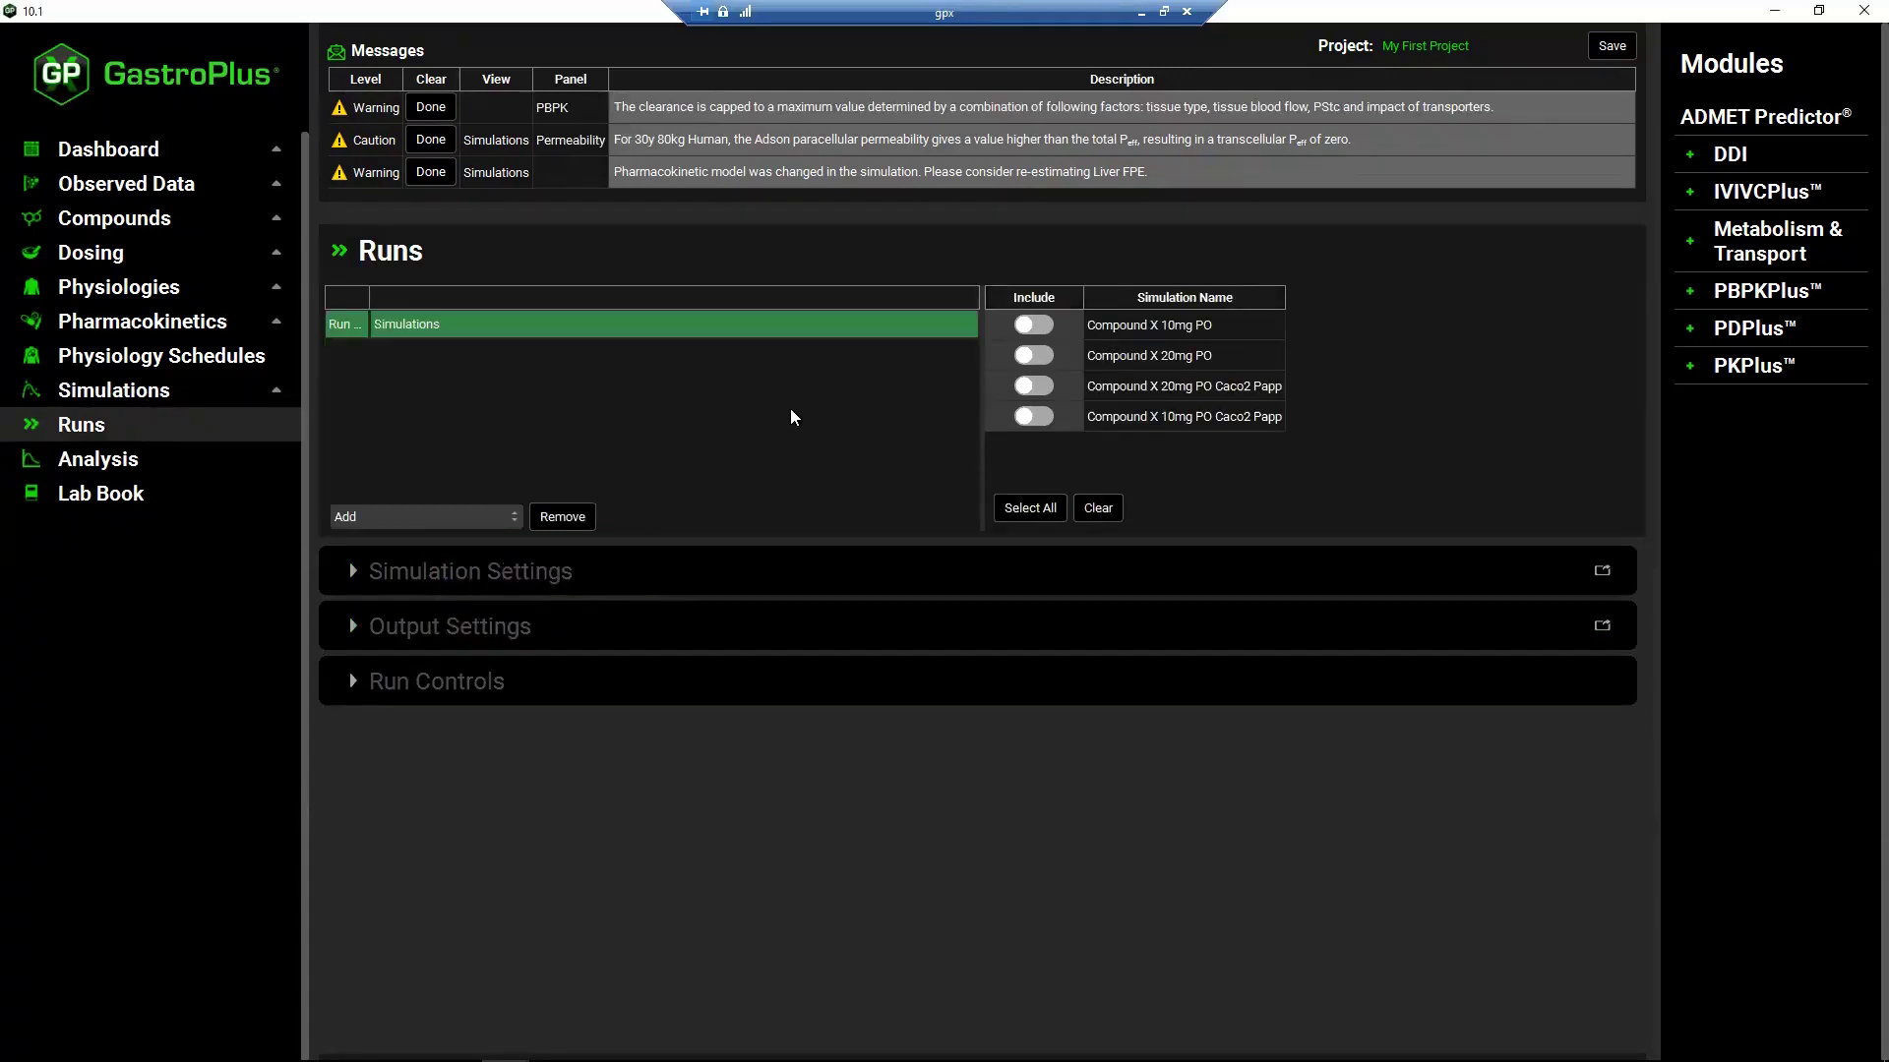
left_click(1033, 325)
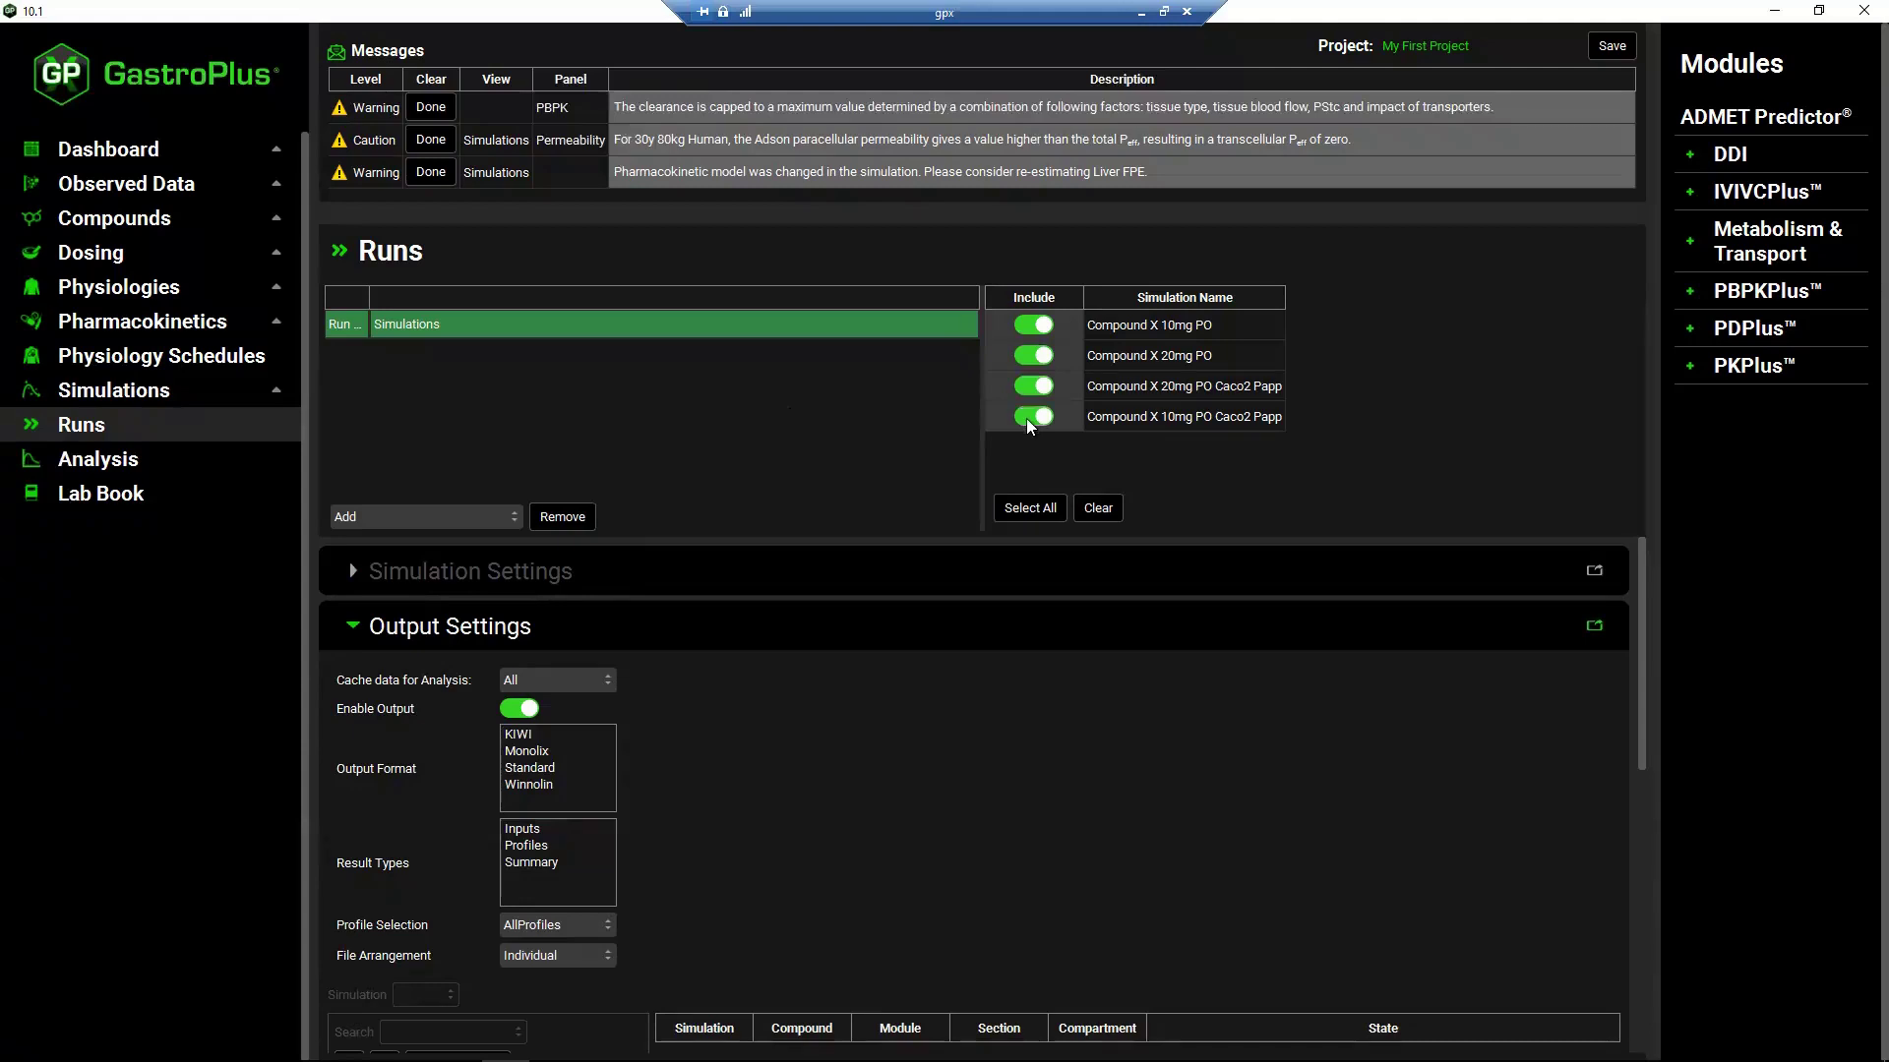
scroll(750, 773, "down", 5)
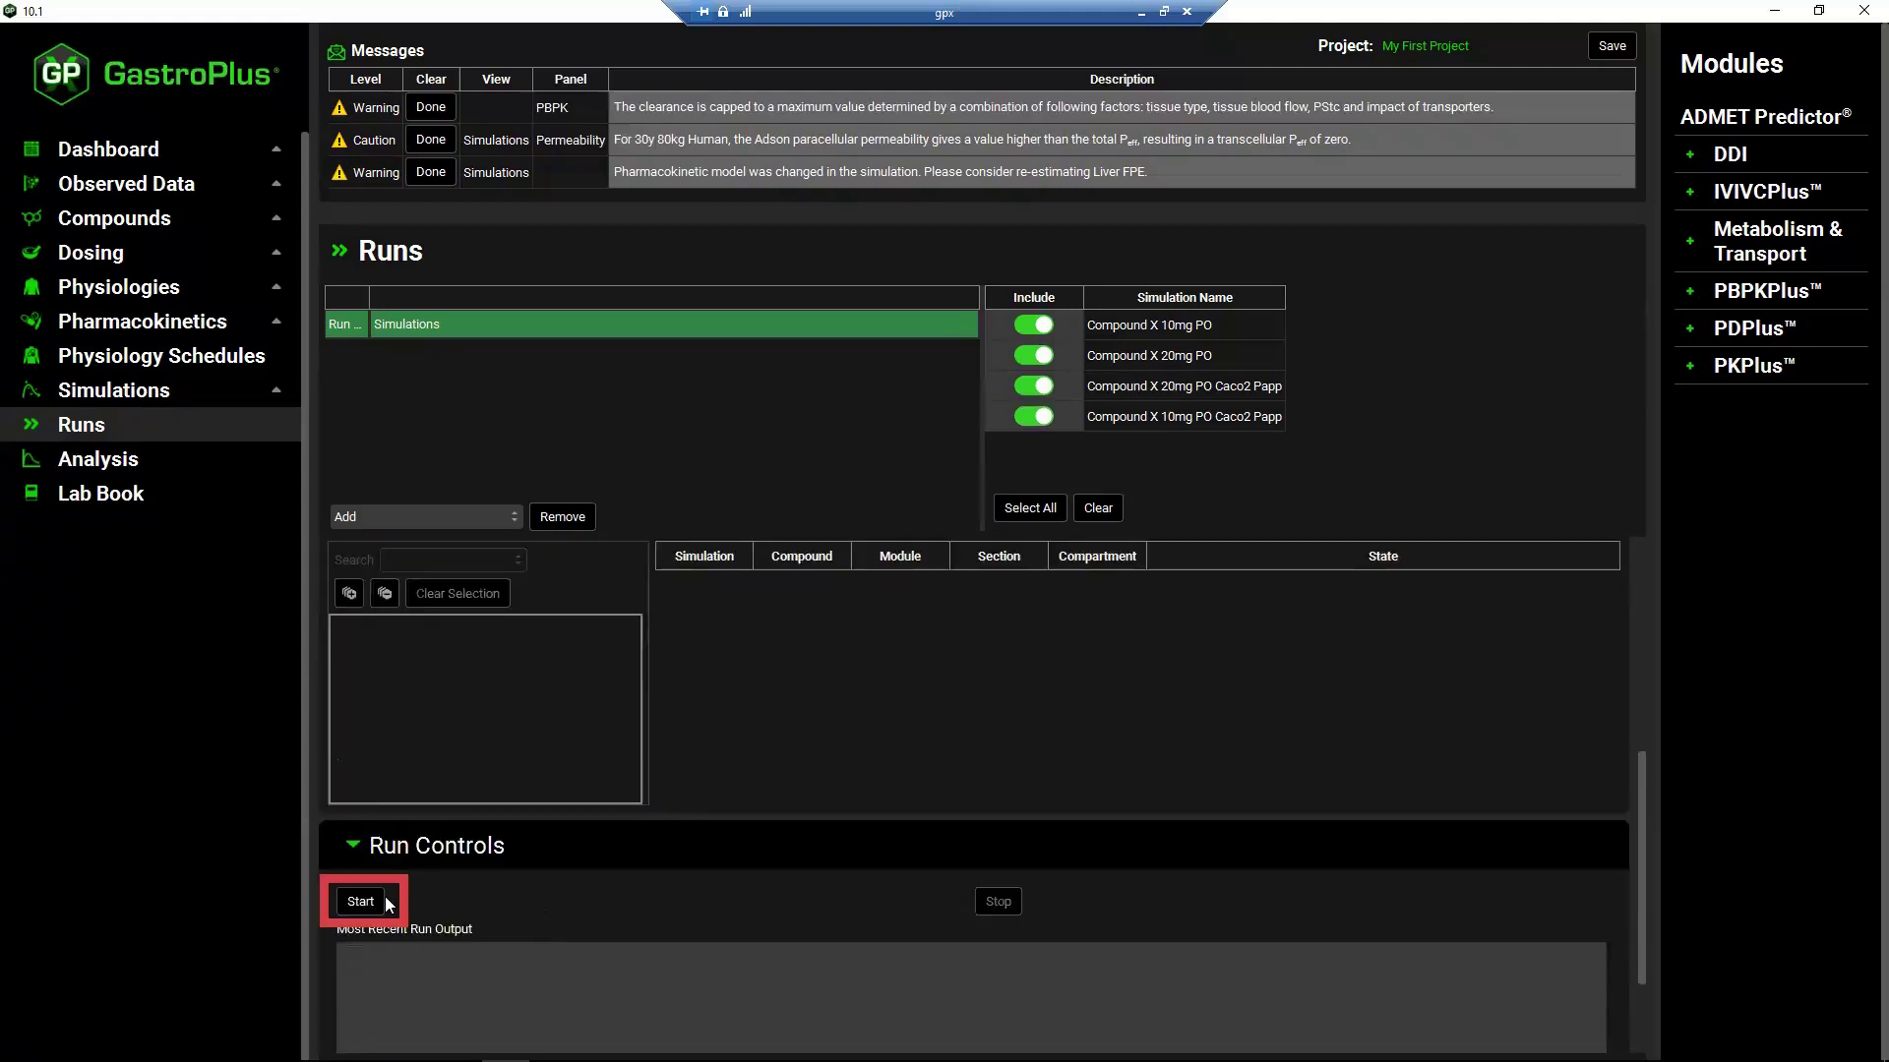
- Start the Run All simulations and expand Plot Settings and Plot Options beside the CpTime graph
left_click(360, 903)
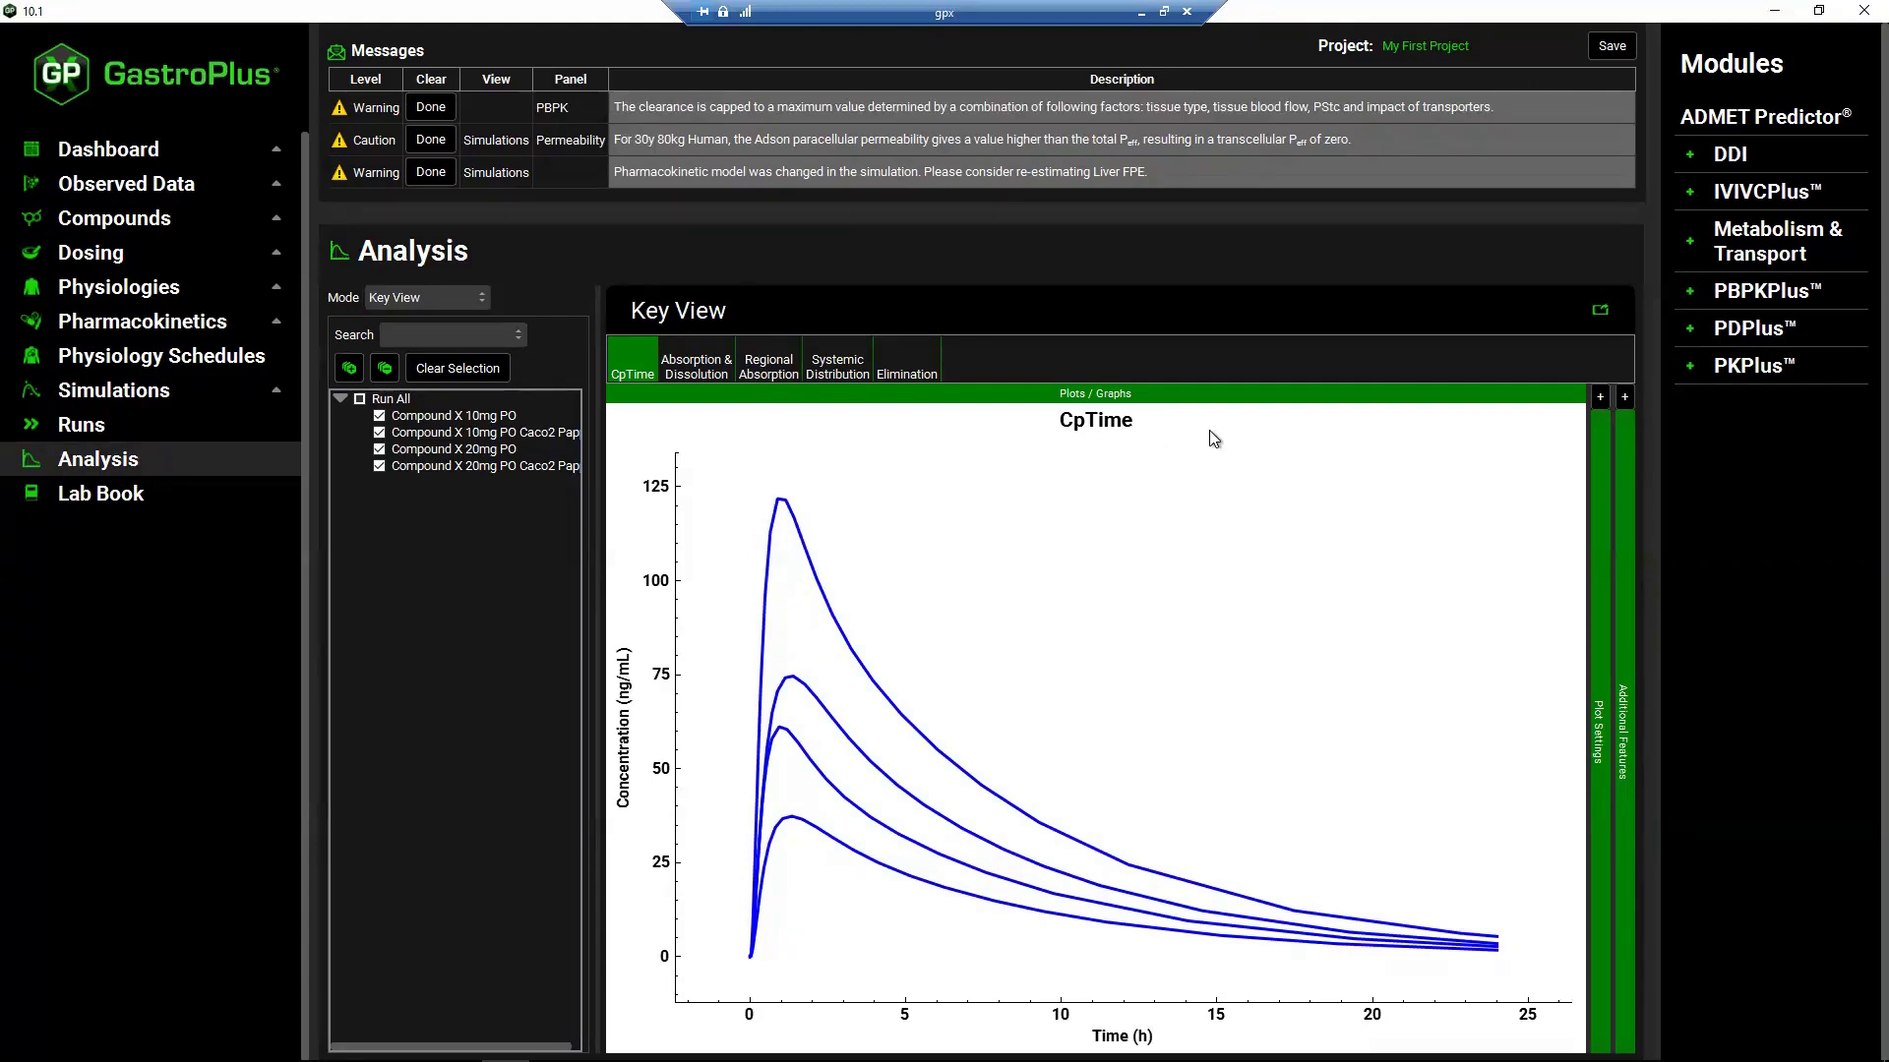
left_click(1600, 399)
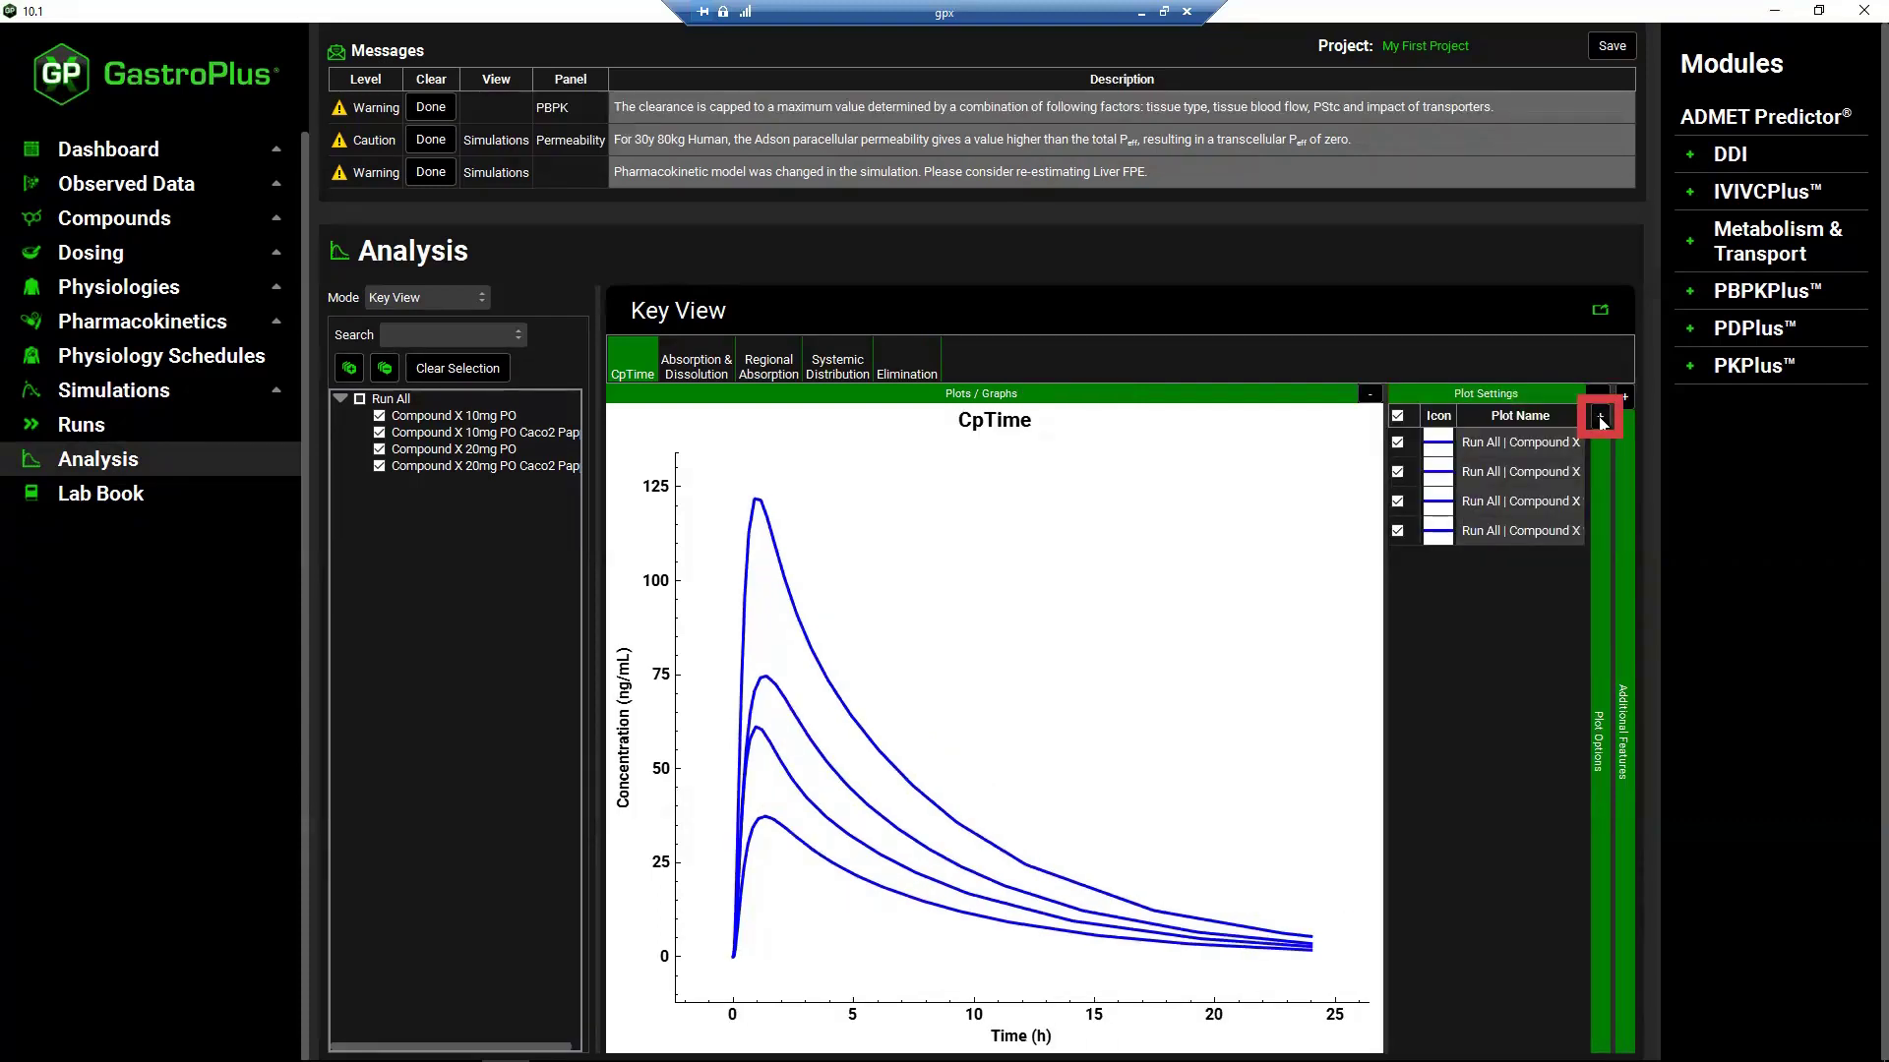
left_click(1600, 420)
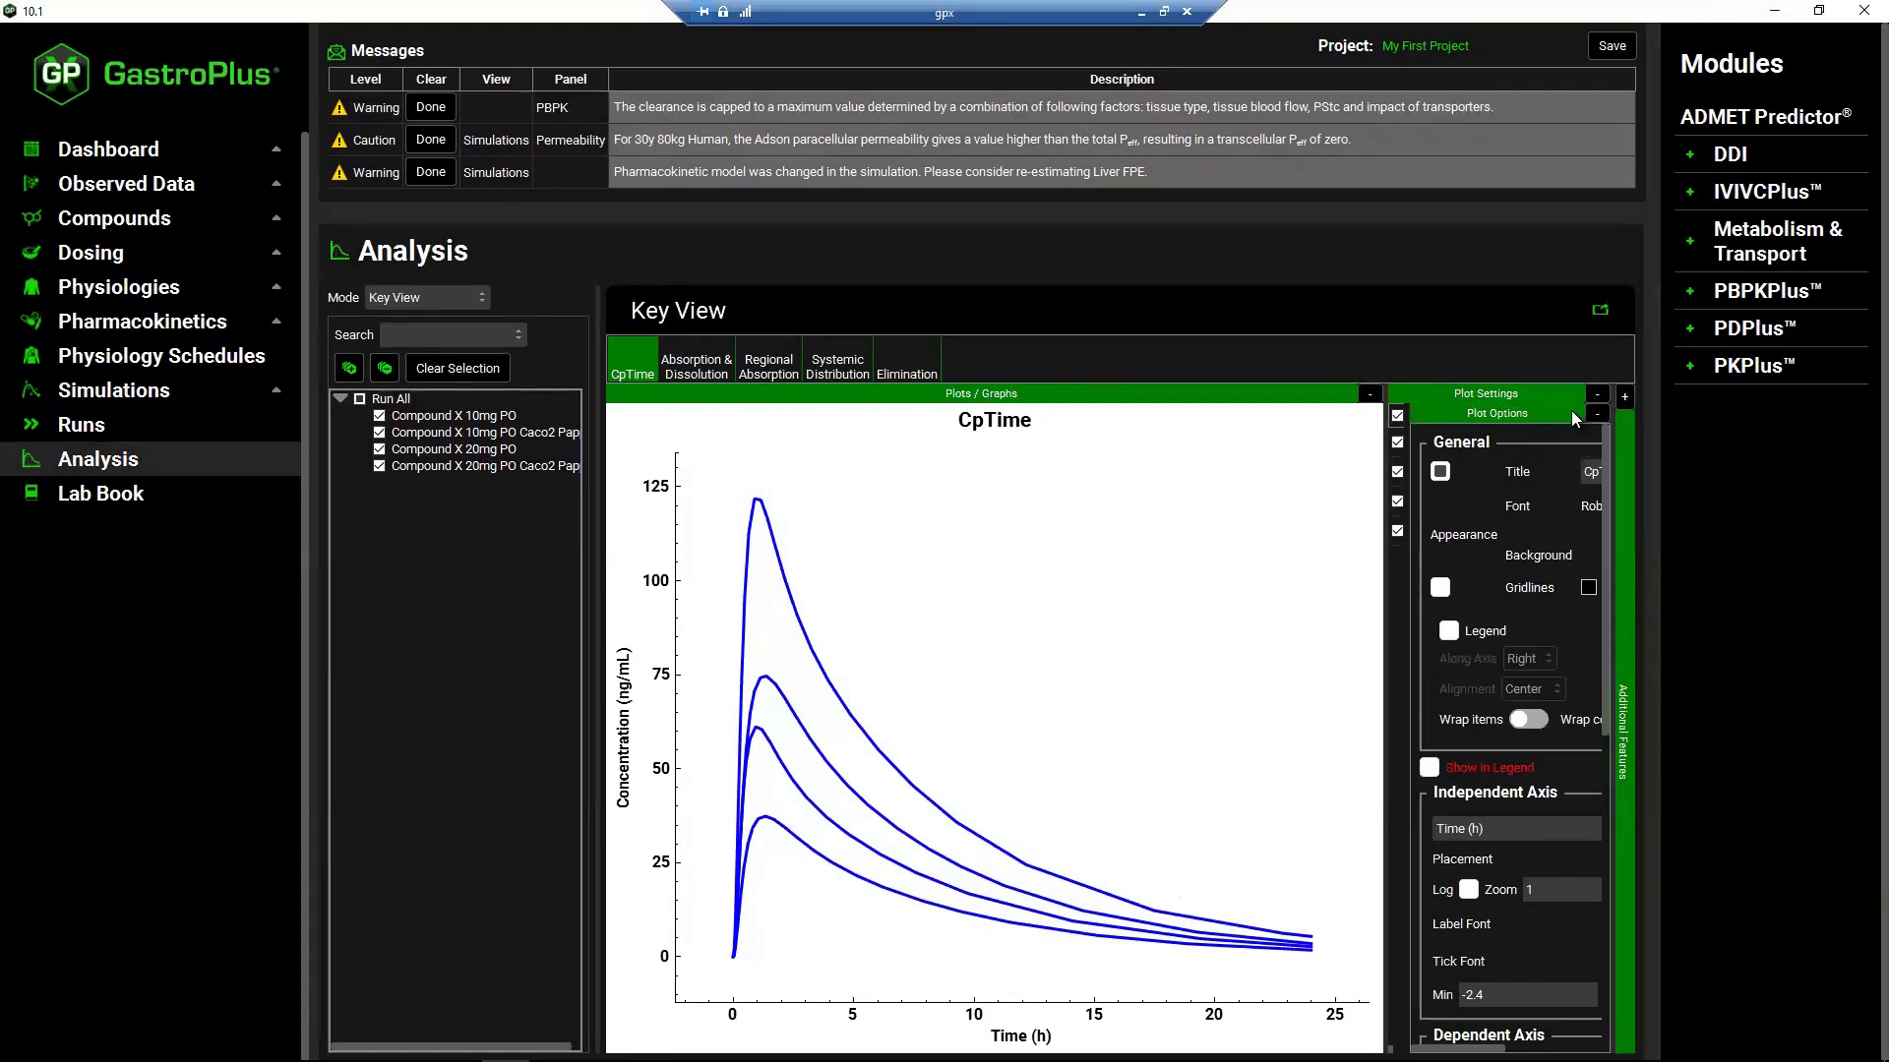
- Switch Analysis mode to Deep View and expand the Compound X node to list its outputs
left_click(479, 297)
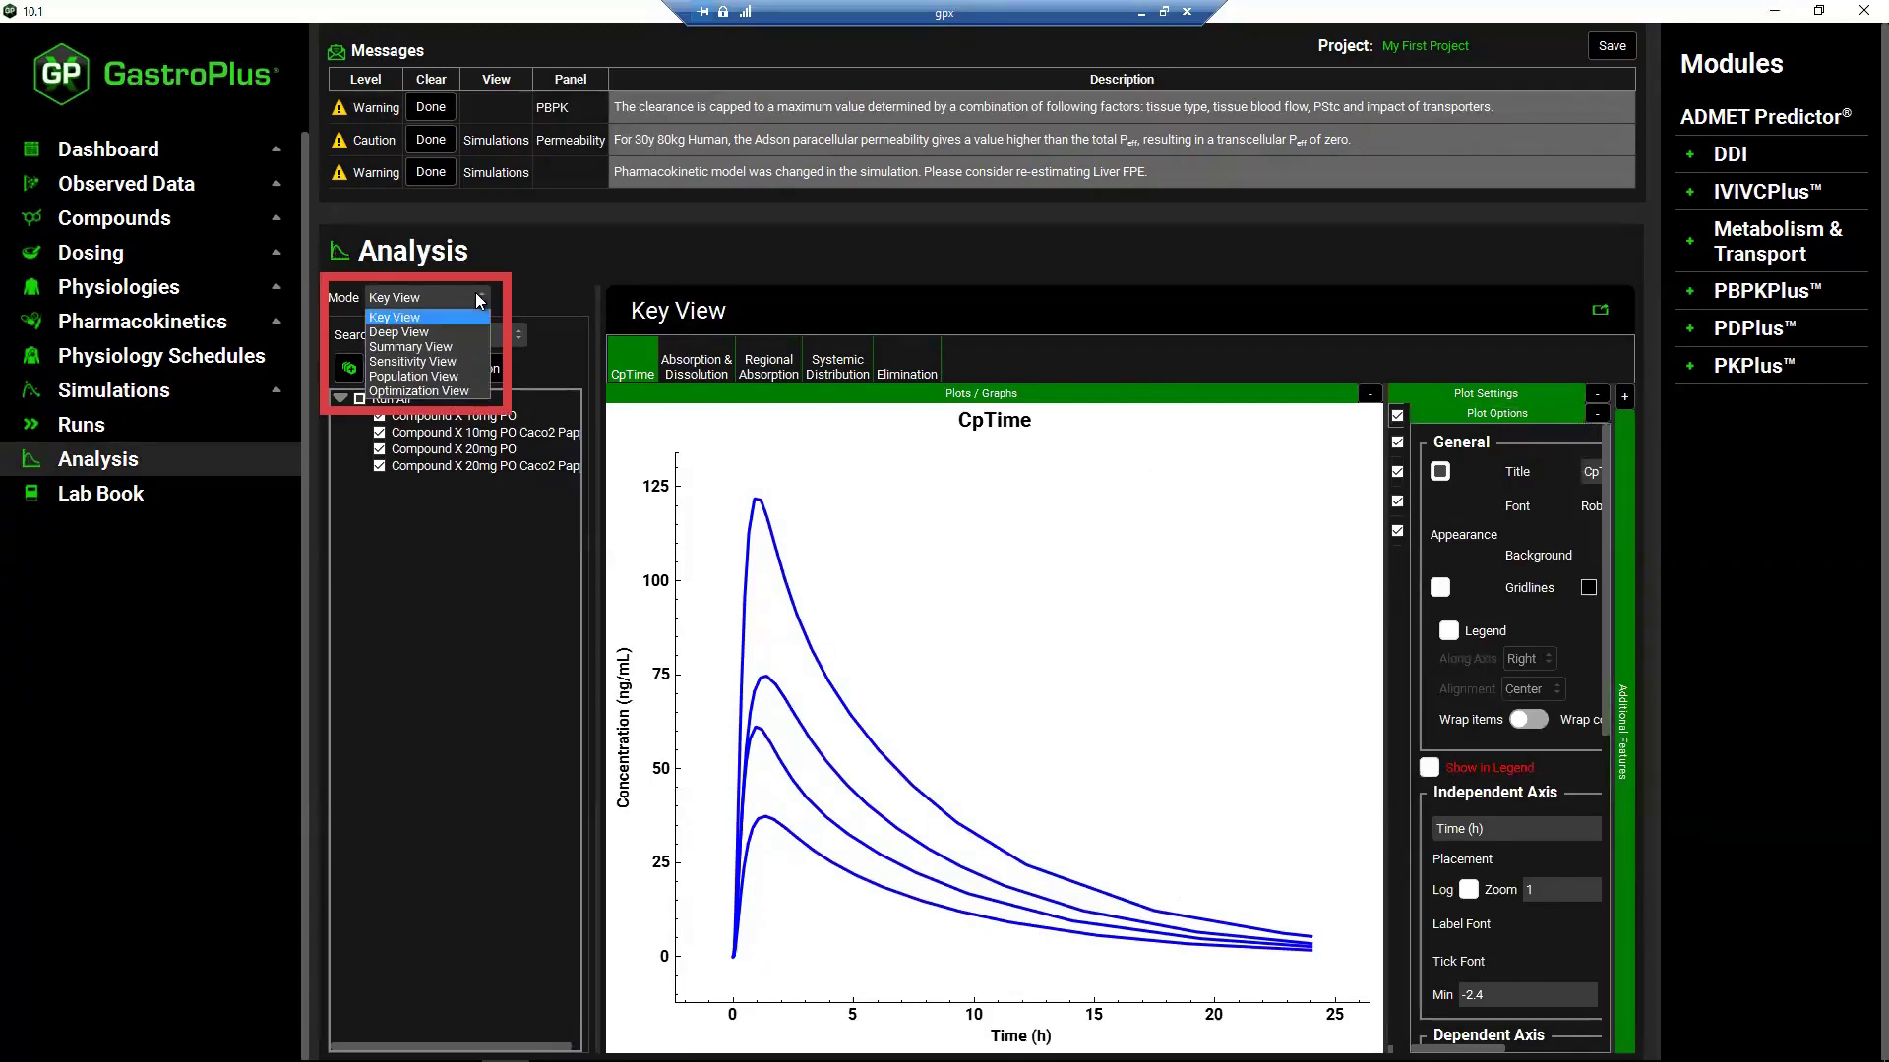
left_click(430, 335)
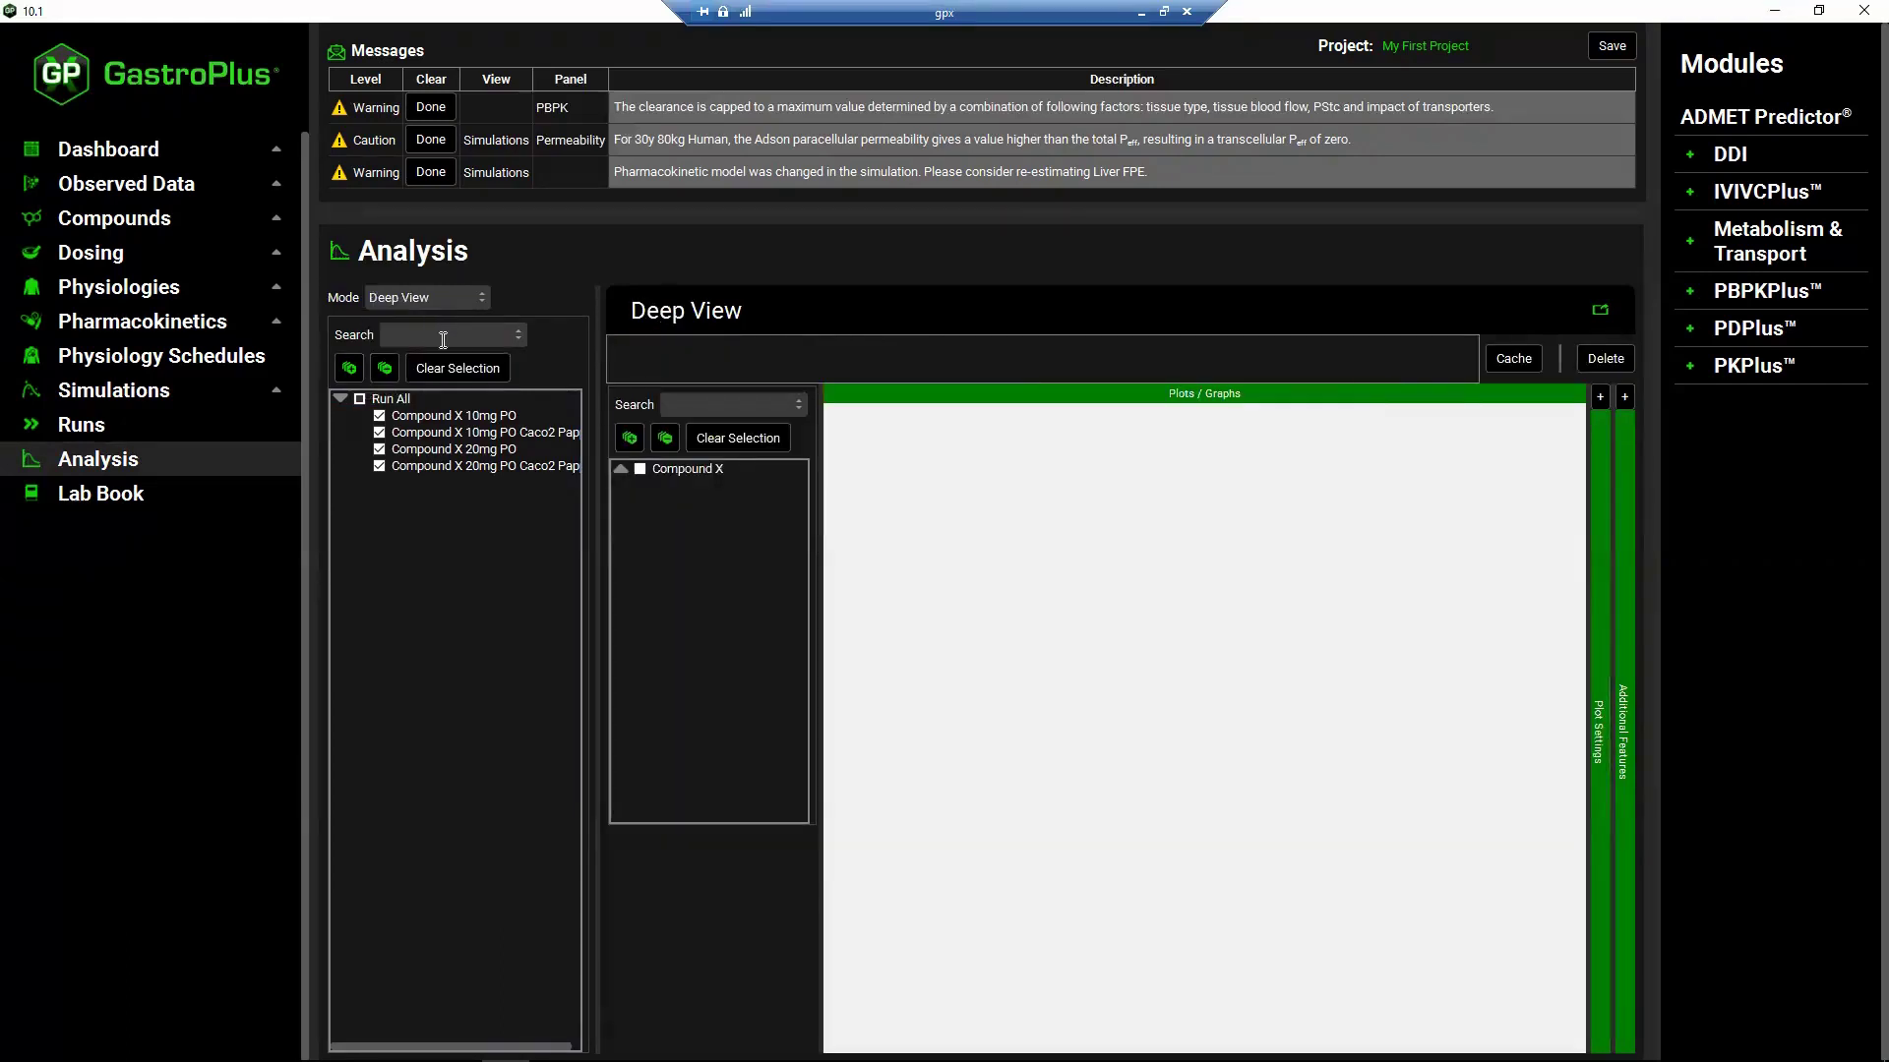
left_click(623, 468)
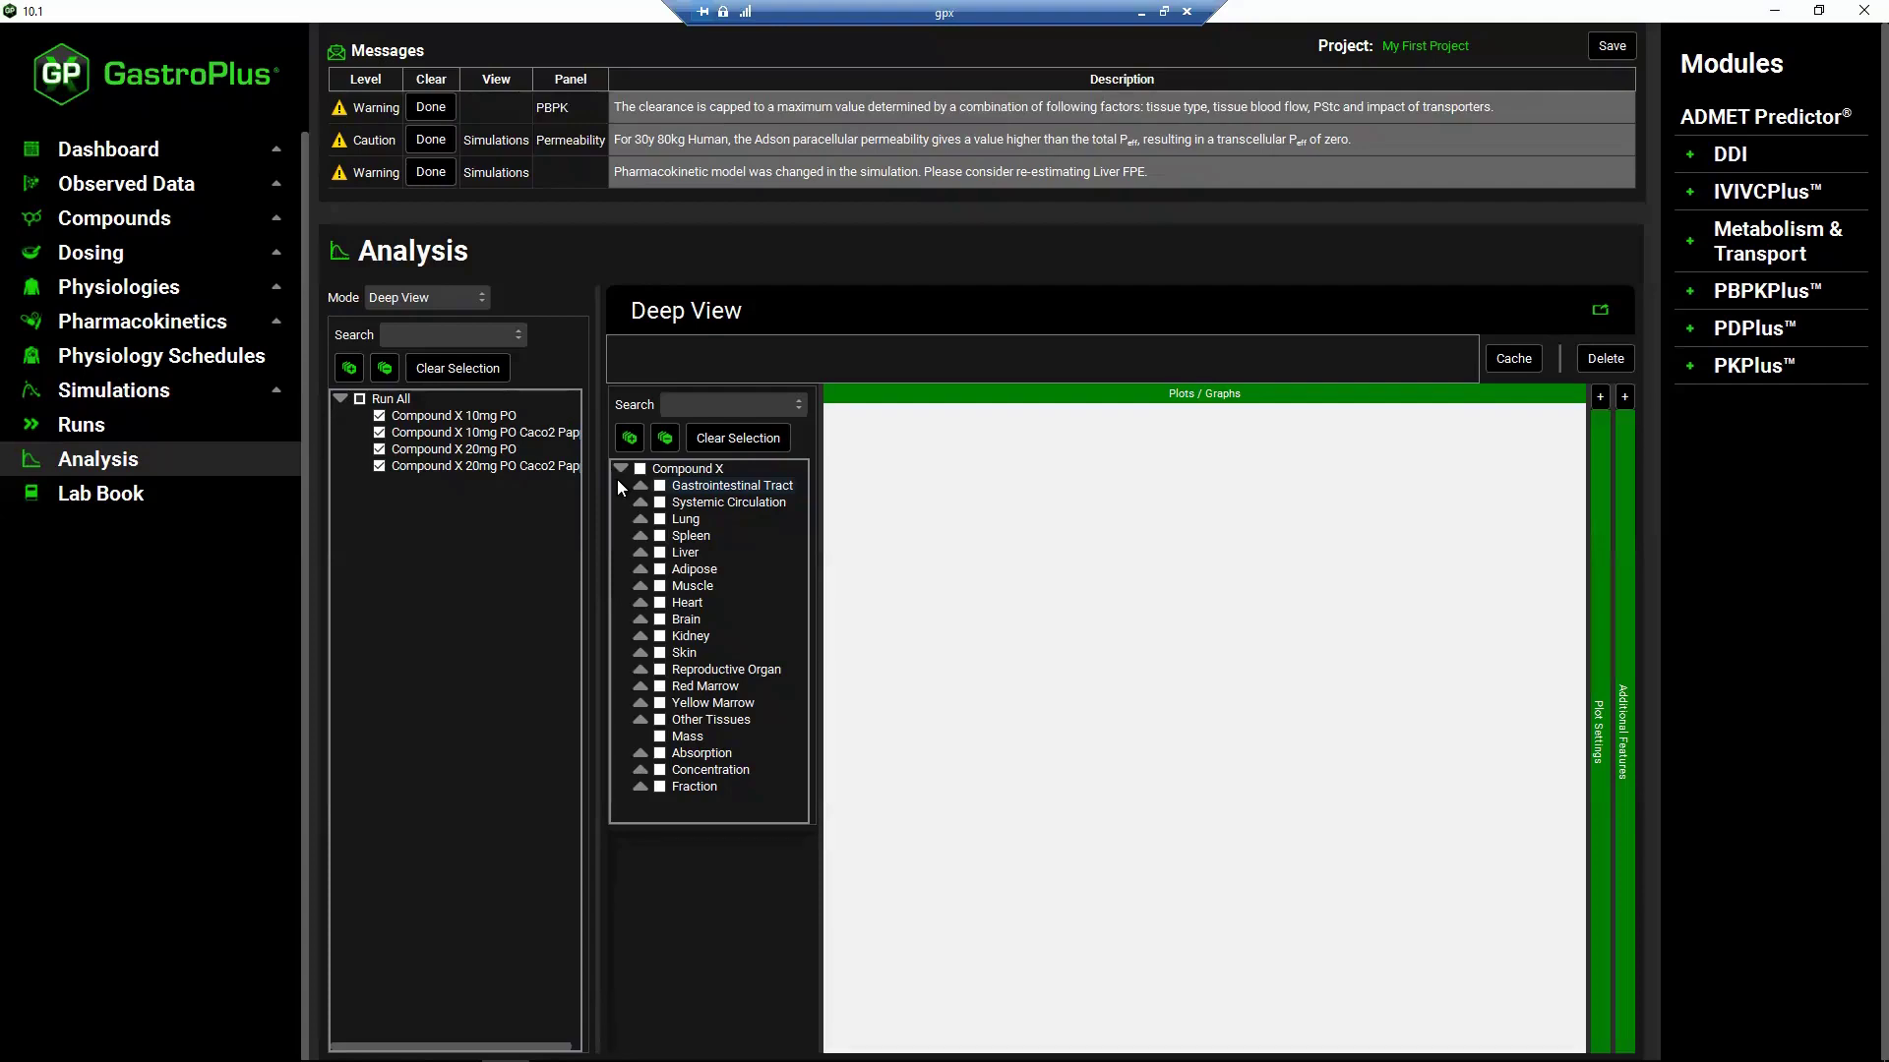
- Switch Analysis mode to Summary View and scroll the table right to reveal tmax and AUC
left_click(482, 296)
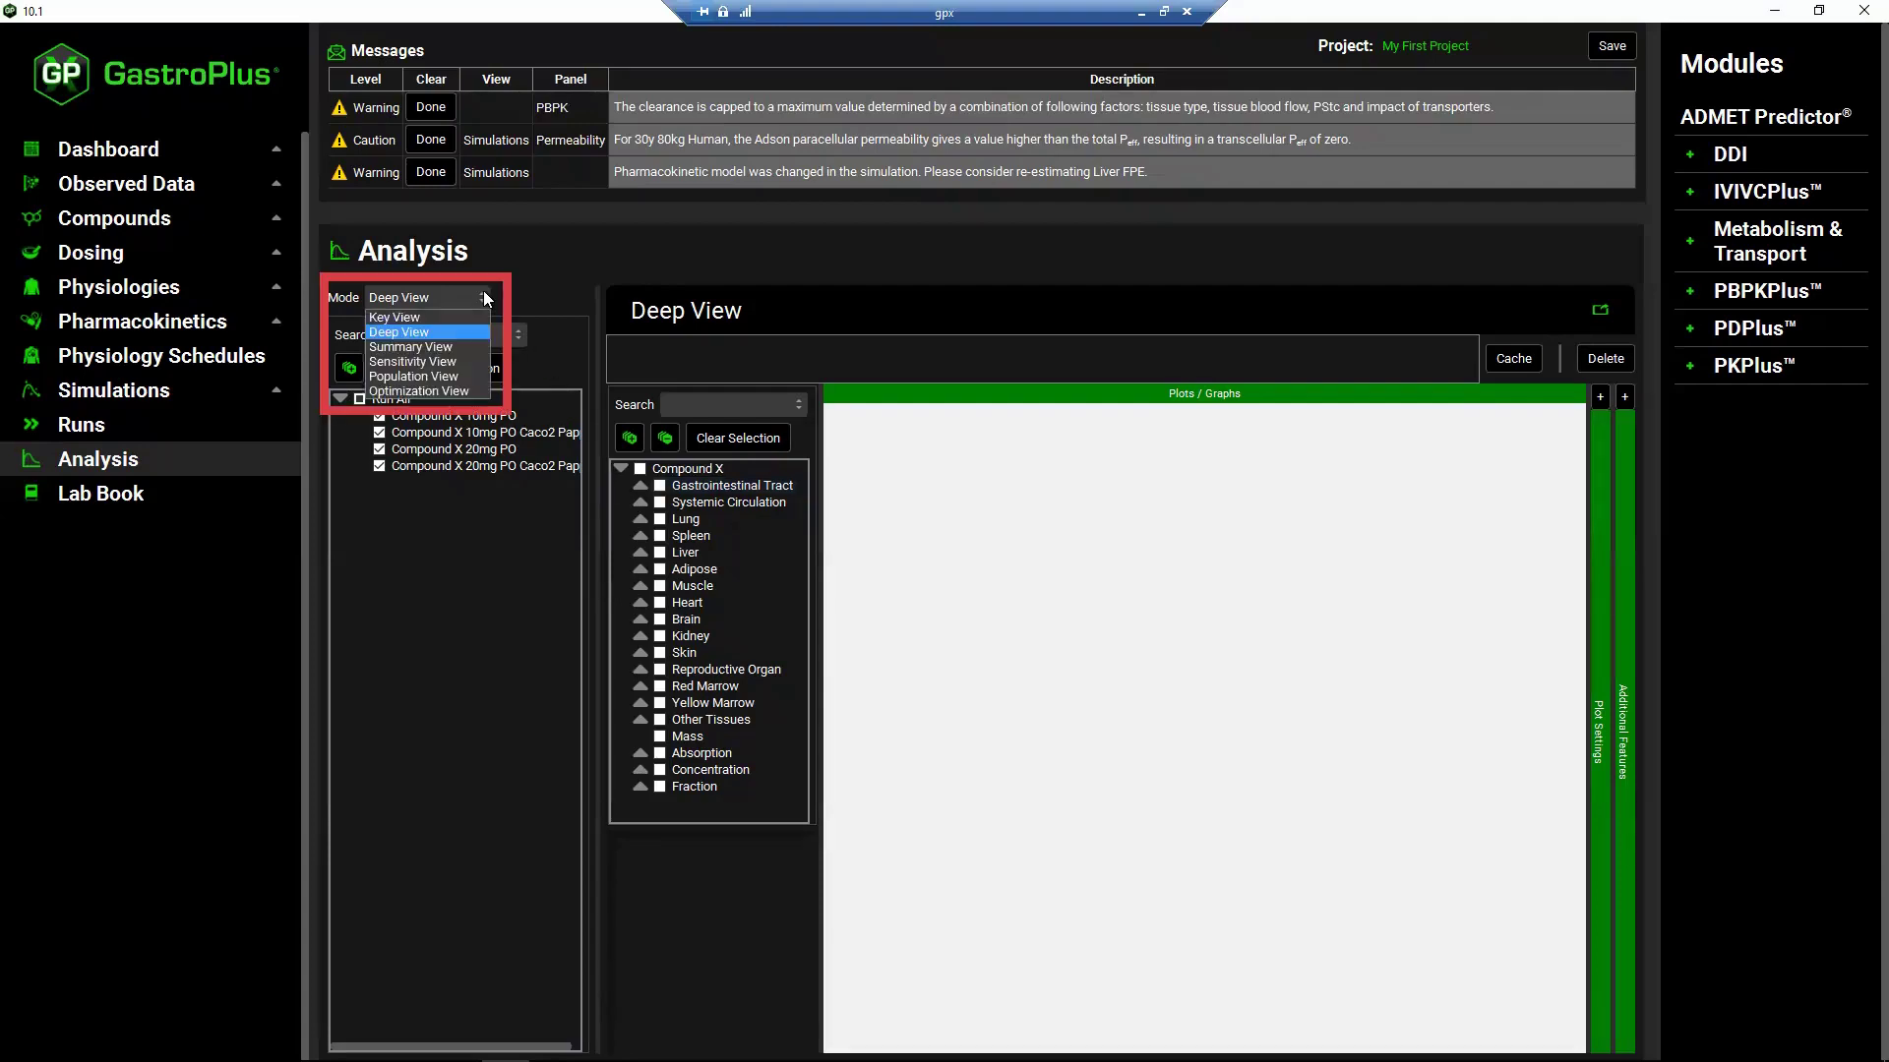
left_click(451, 346)
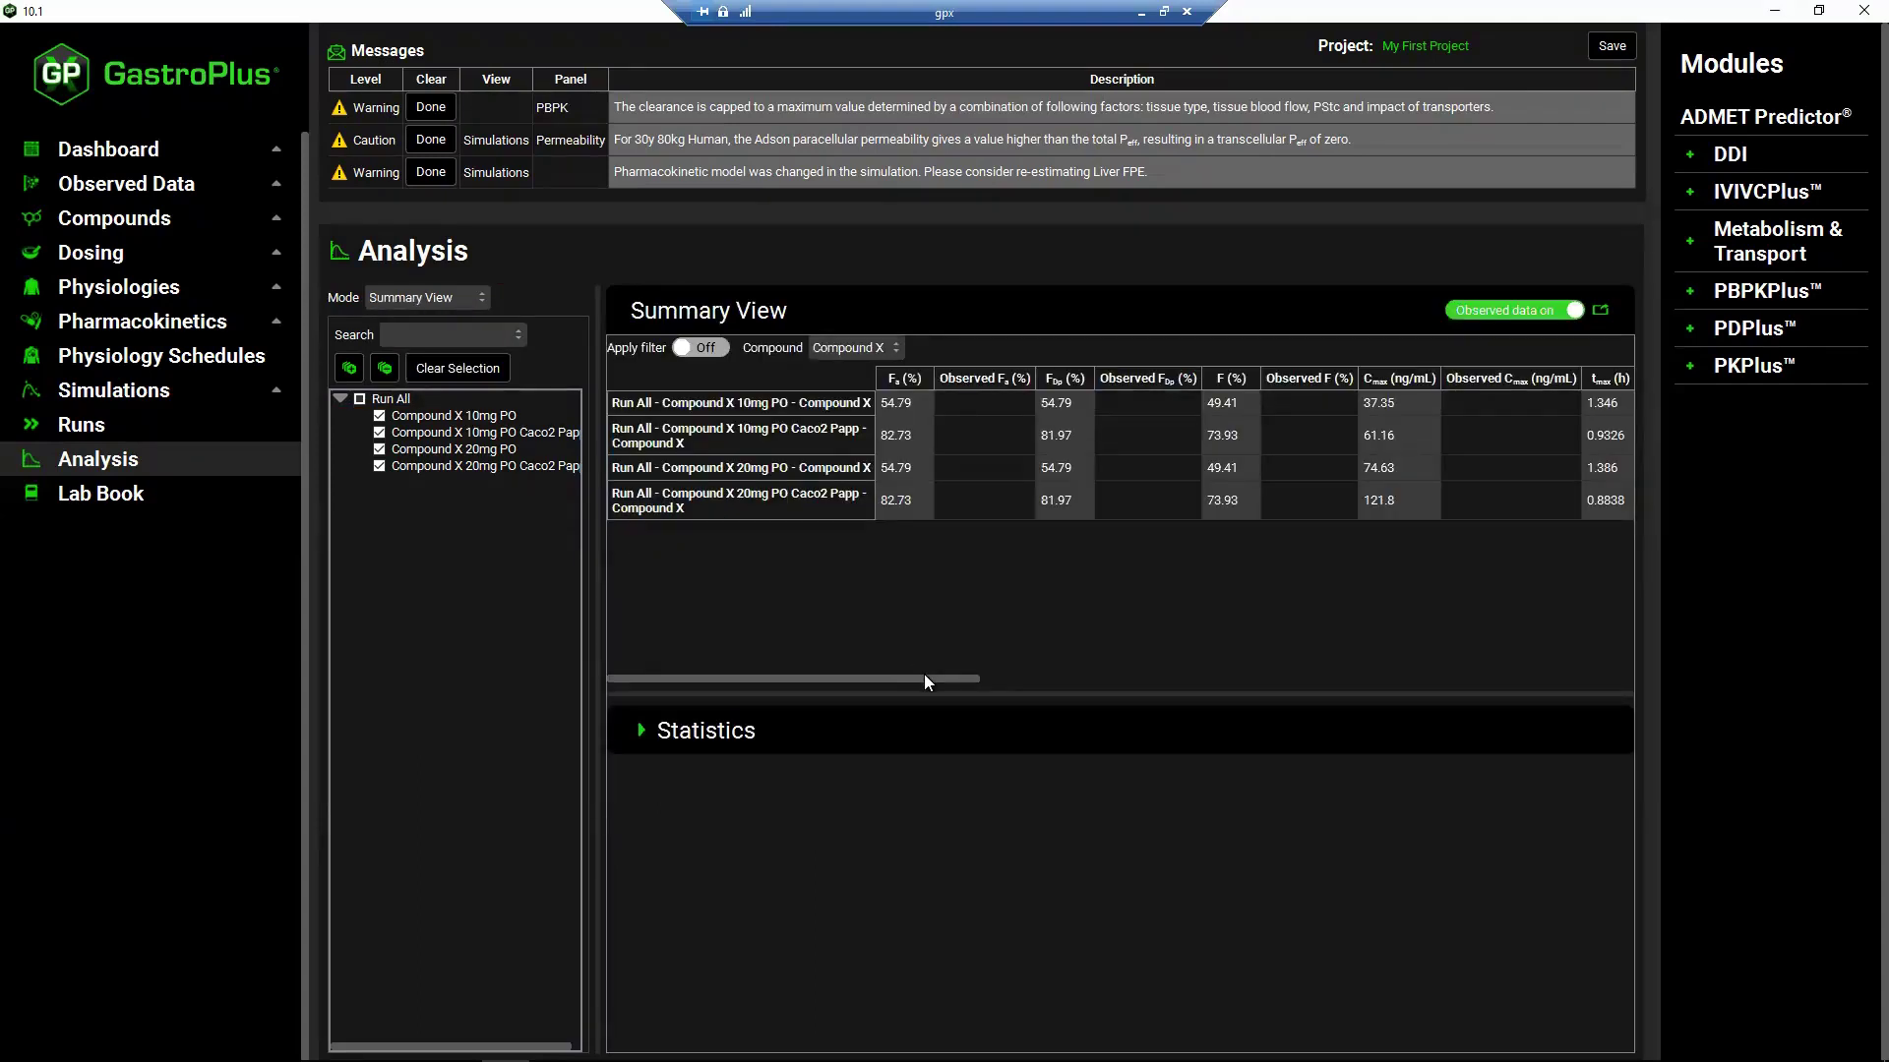
left_click_drag(924, 678, 1242, 696)
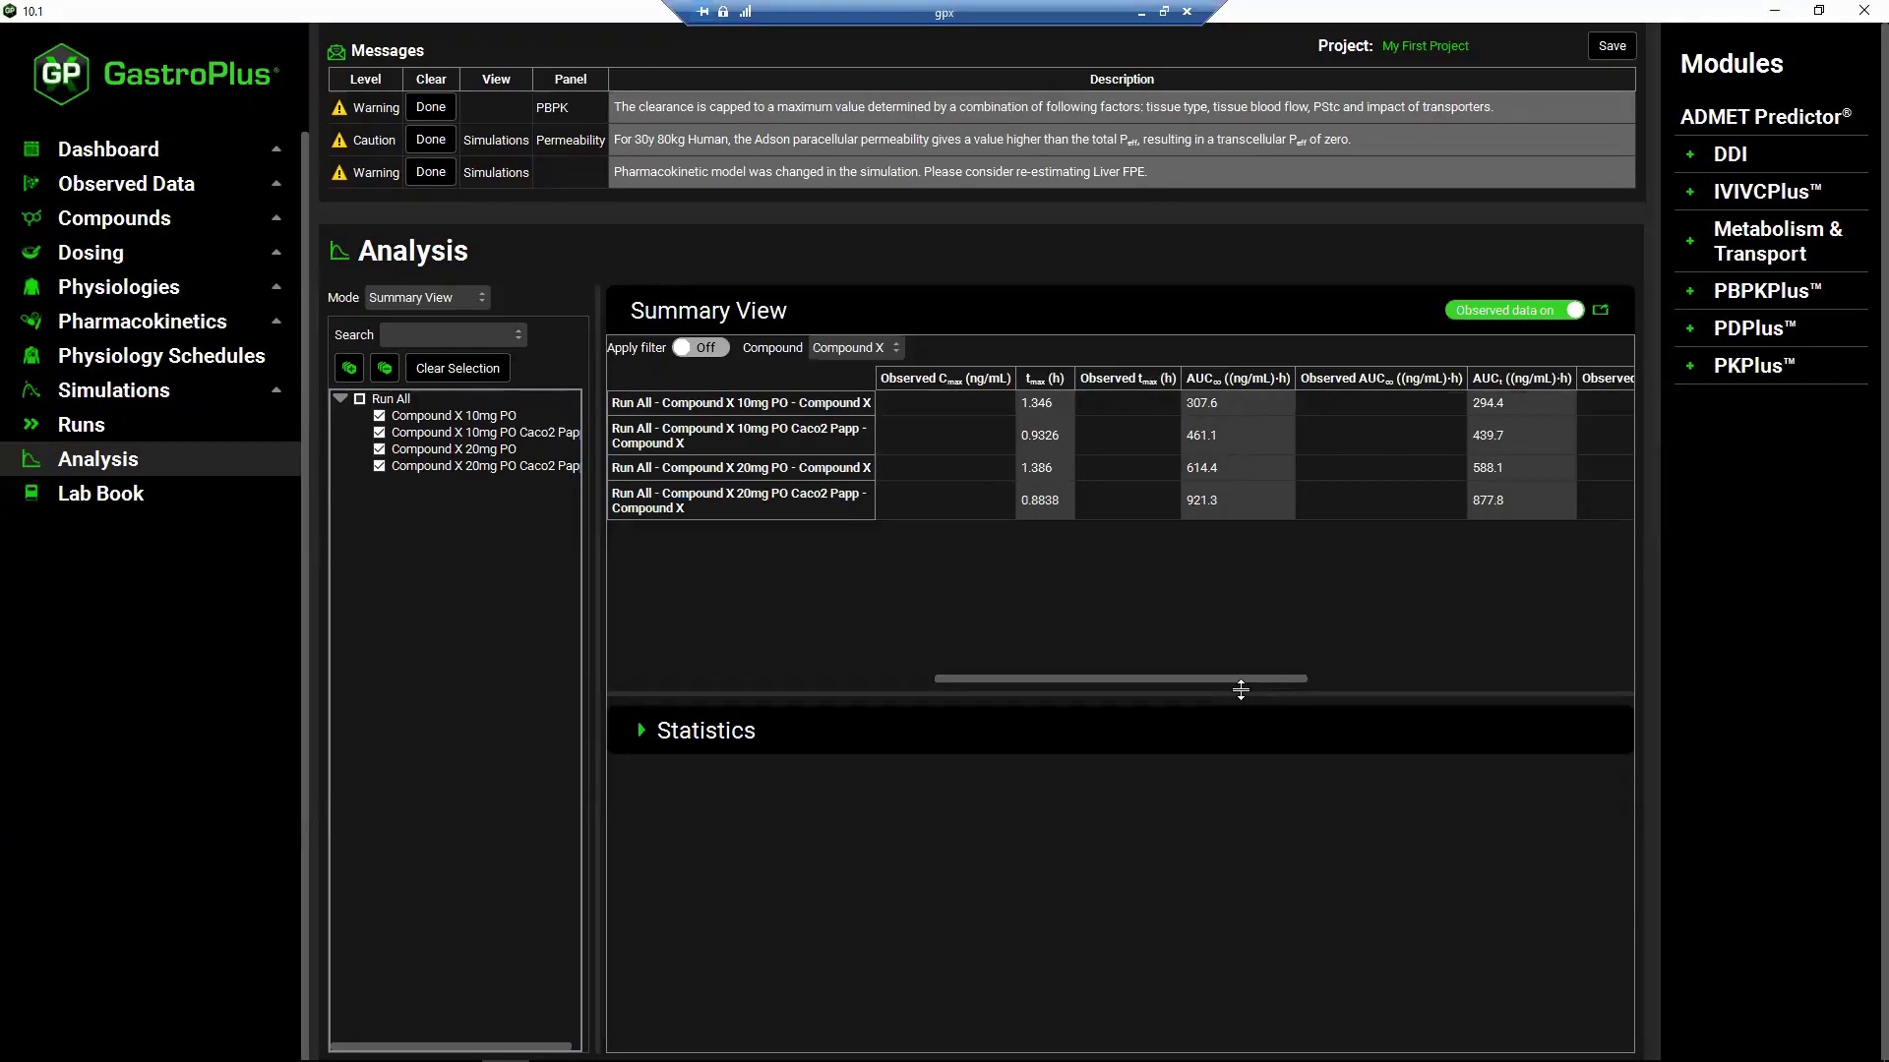